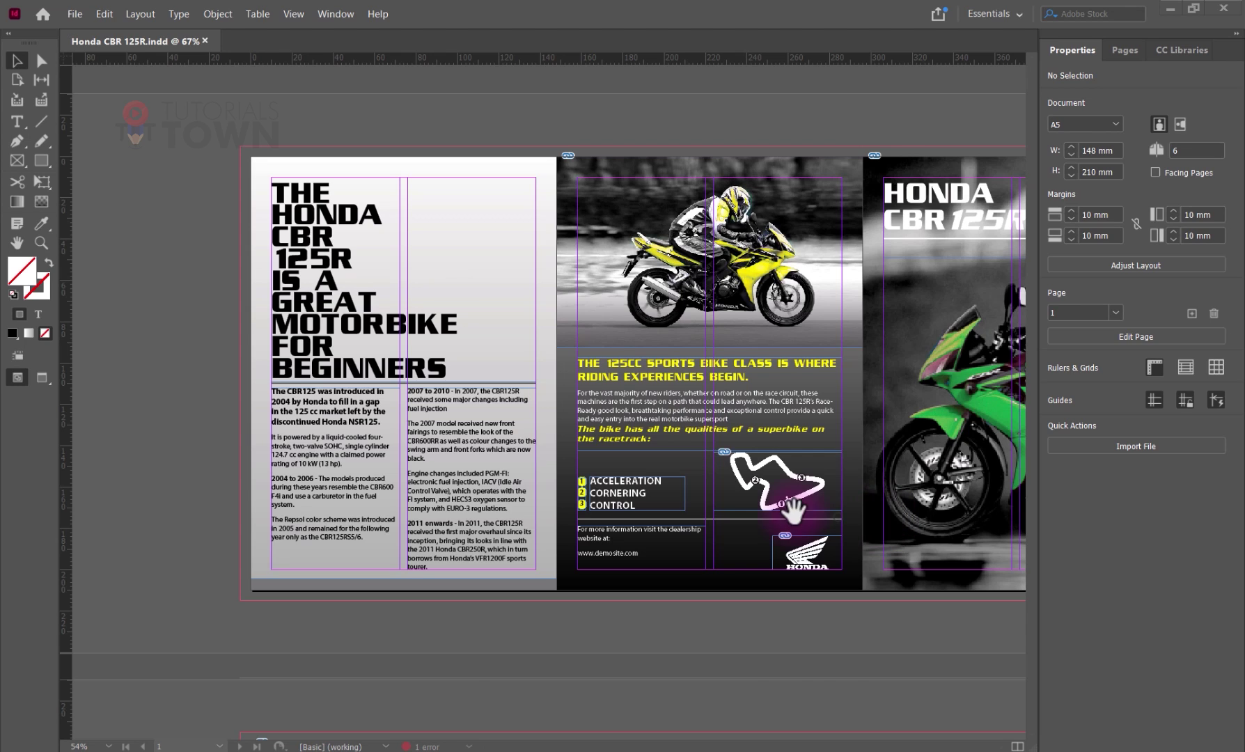
Step: Compare both leaflet spreads with the finished reference in Bike Leaflet Low.pdf in Chrome
drag(830, 522, 675, 510)
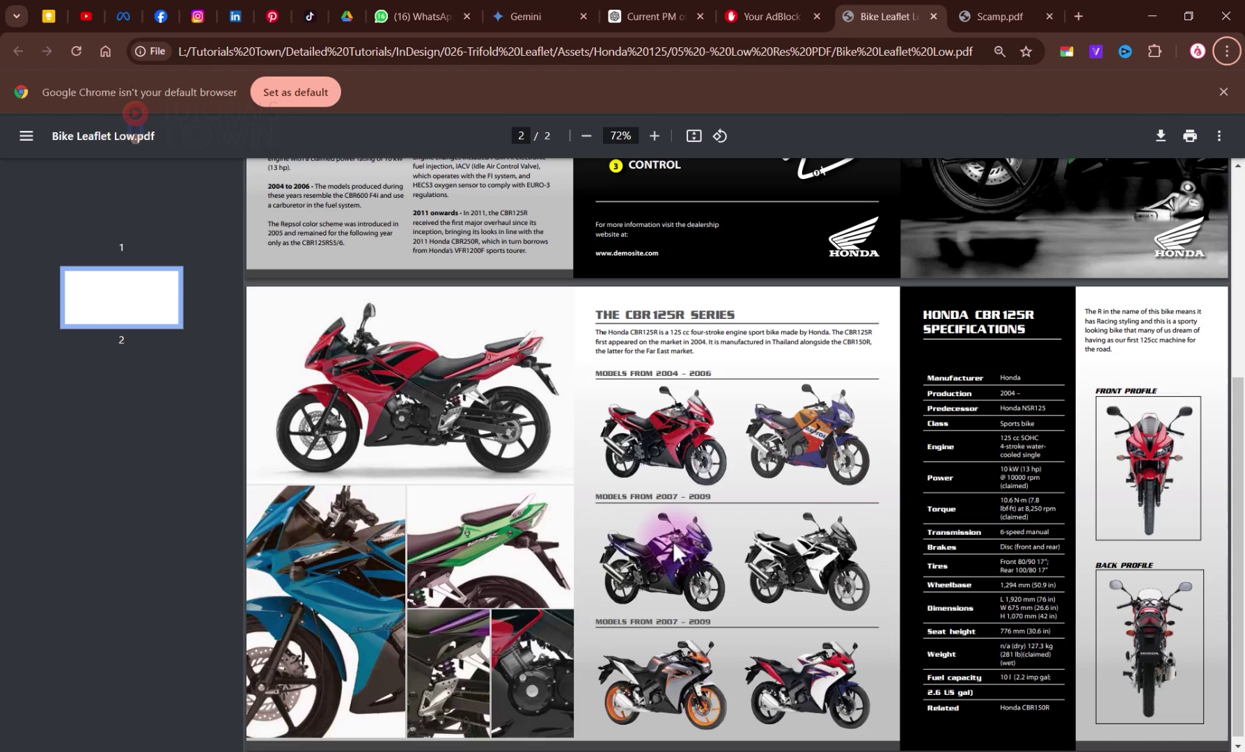
scroll(674, 554, up, 5)
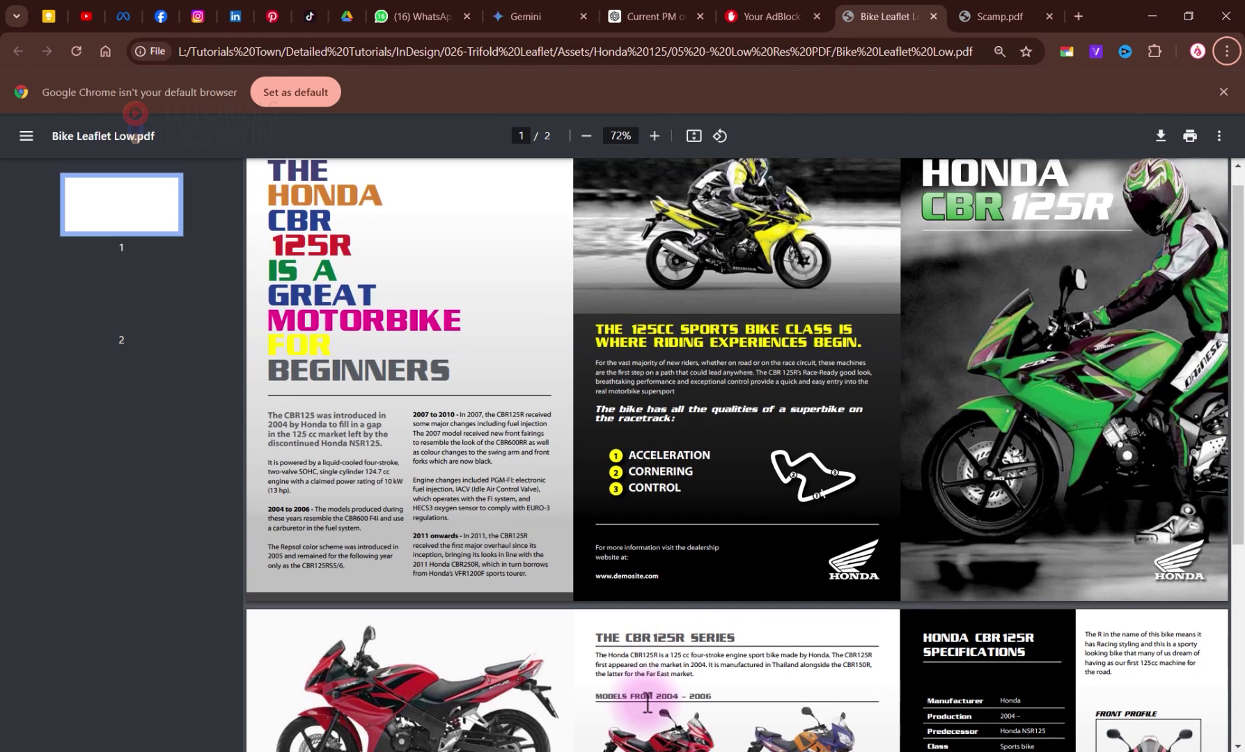
scroll(625, 634, down, 5)
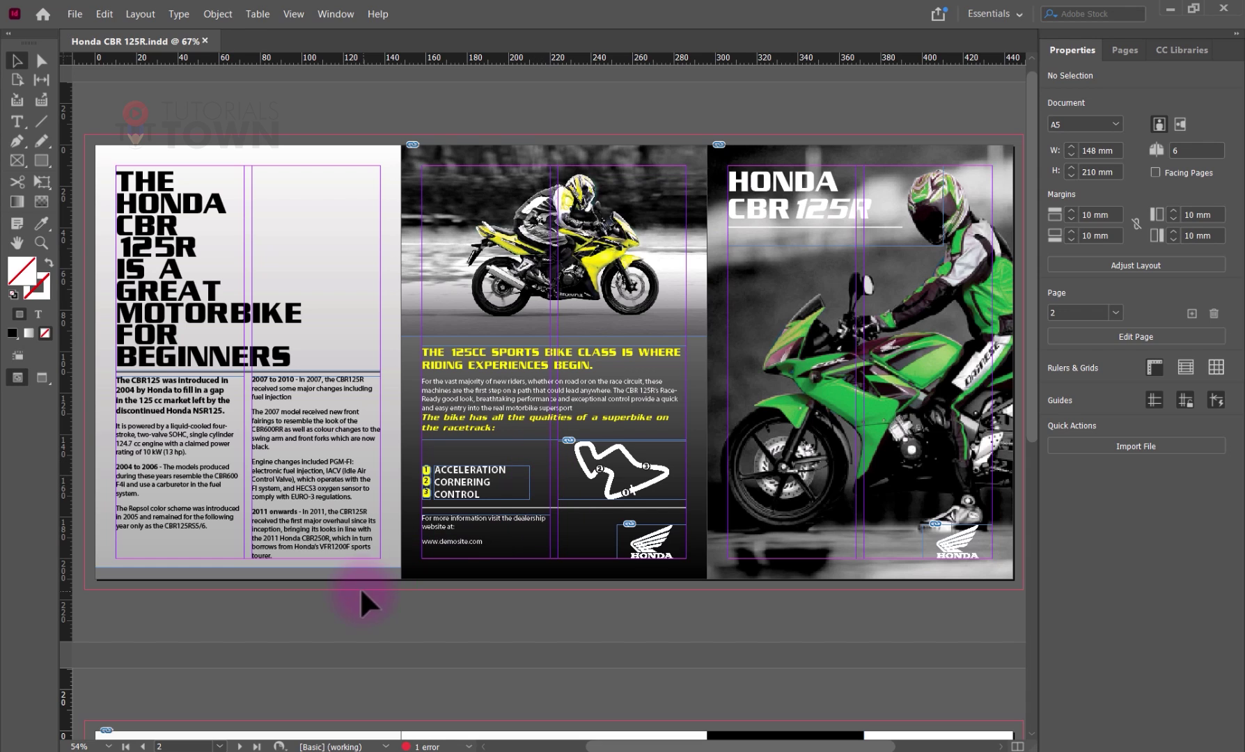
click(342, 574)
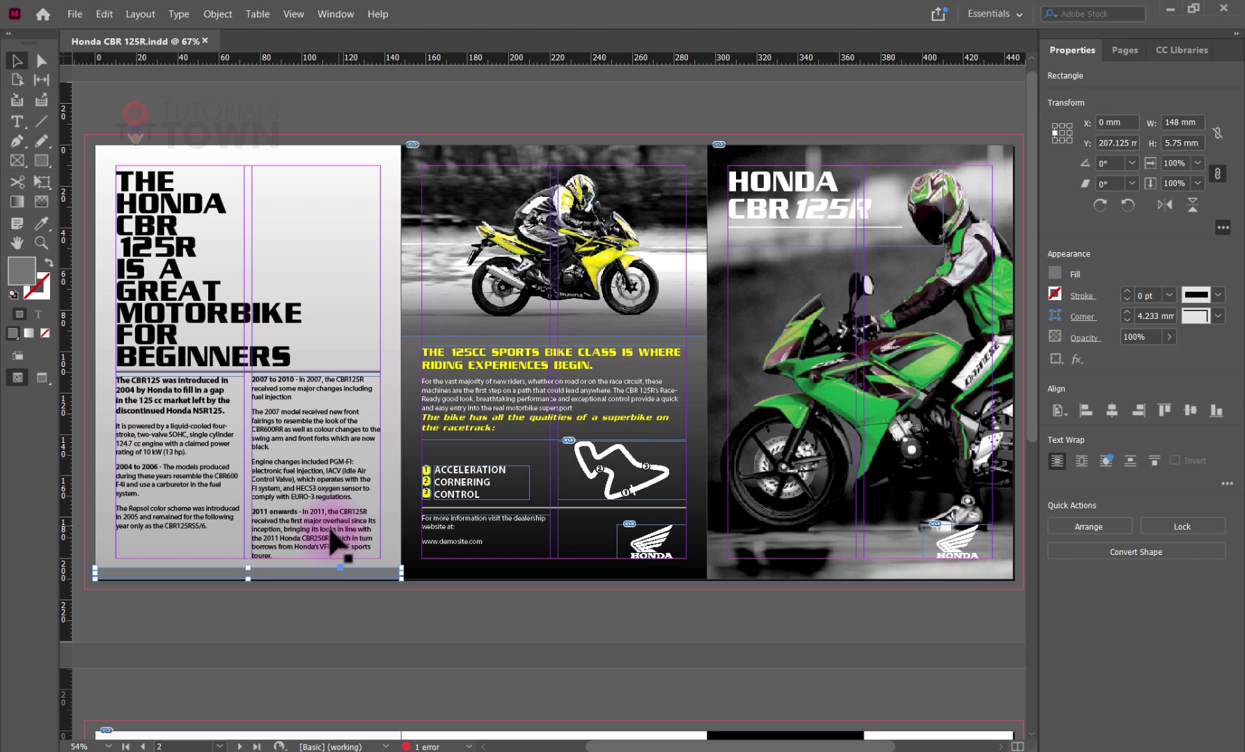
scroll(412, 536, down, 10)
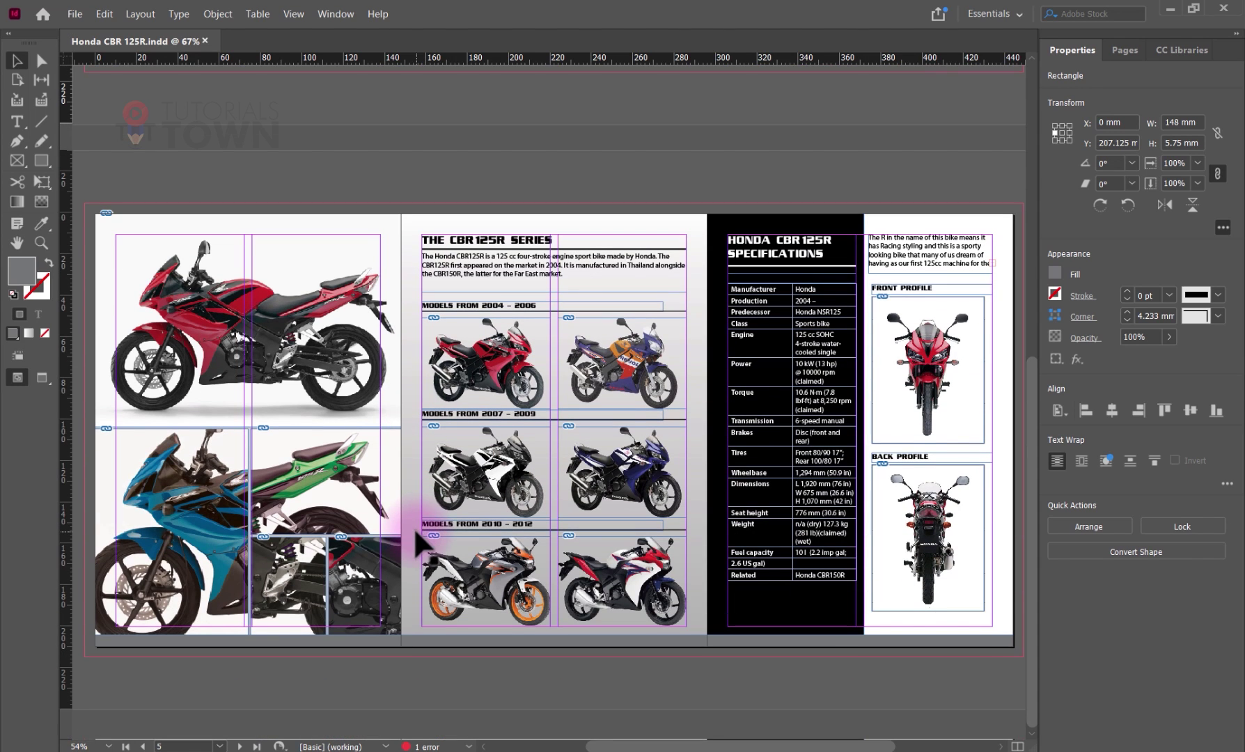
scroll(393, 508, up, 10)
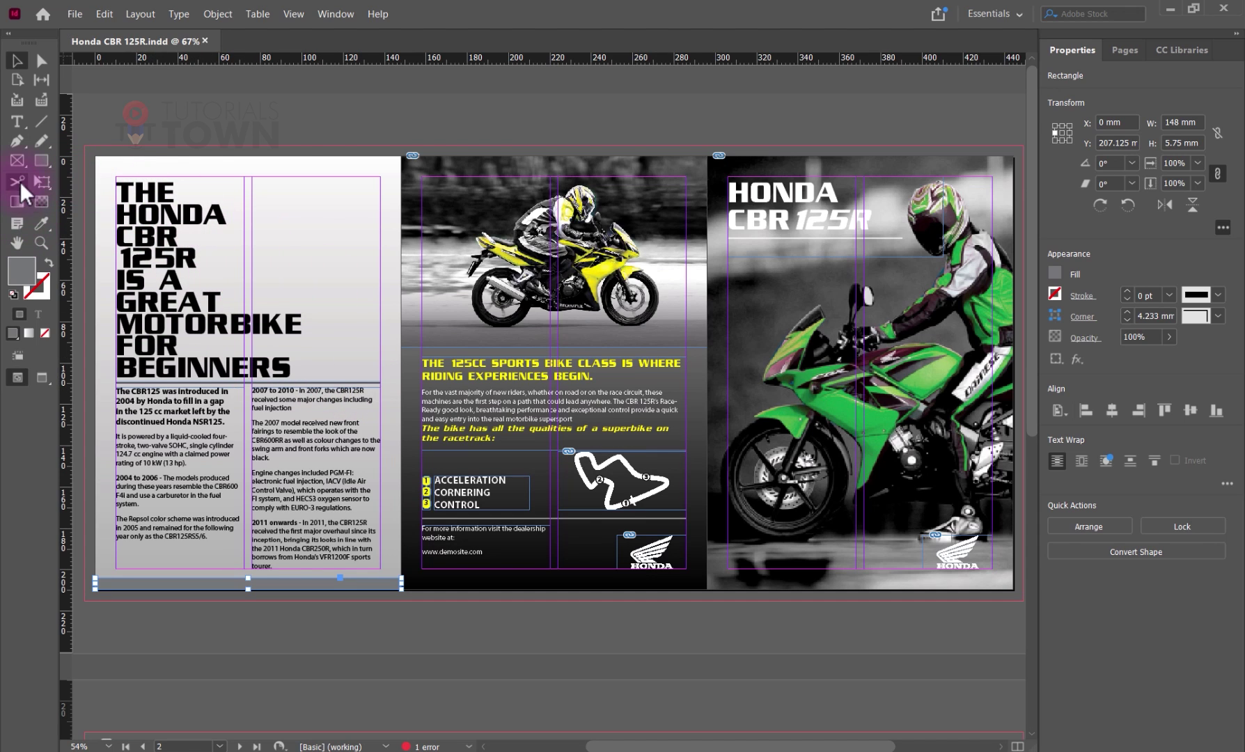
Step: Recolour the heading word THE yellow and HONDA green, sampling the colours from the yellow and green motorbike photos
click(19, 122)
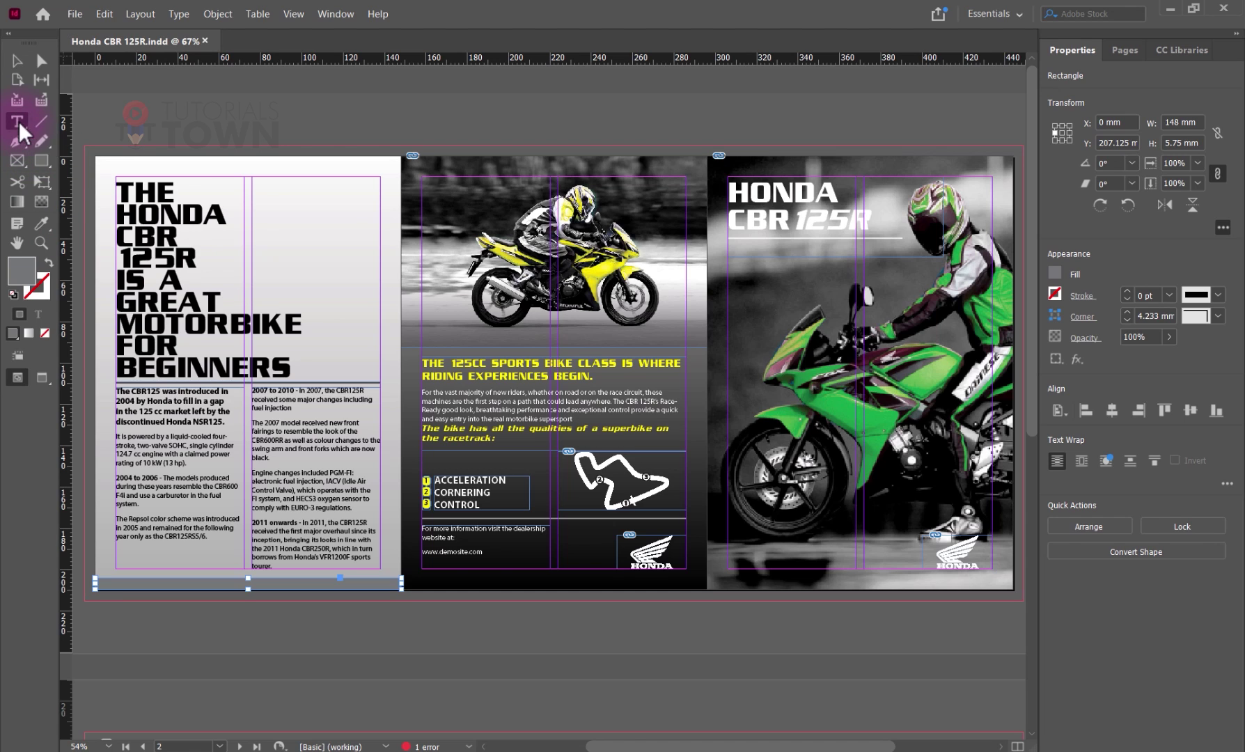
click(149, 182)
double_click(149, 183)
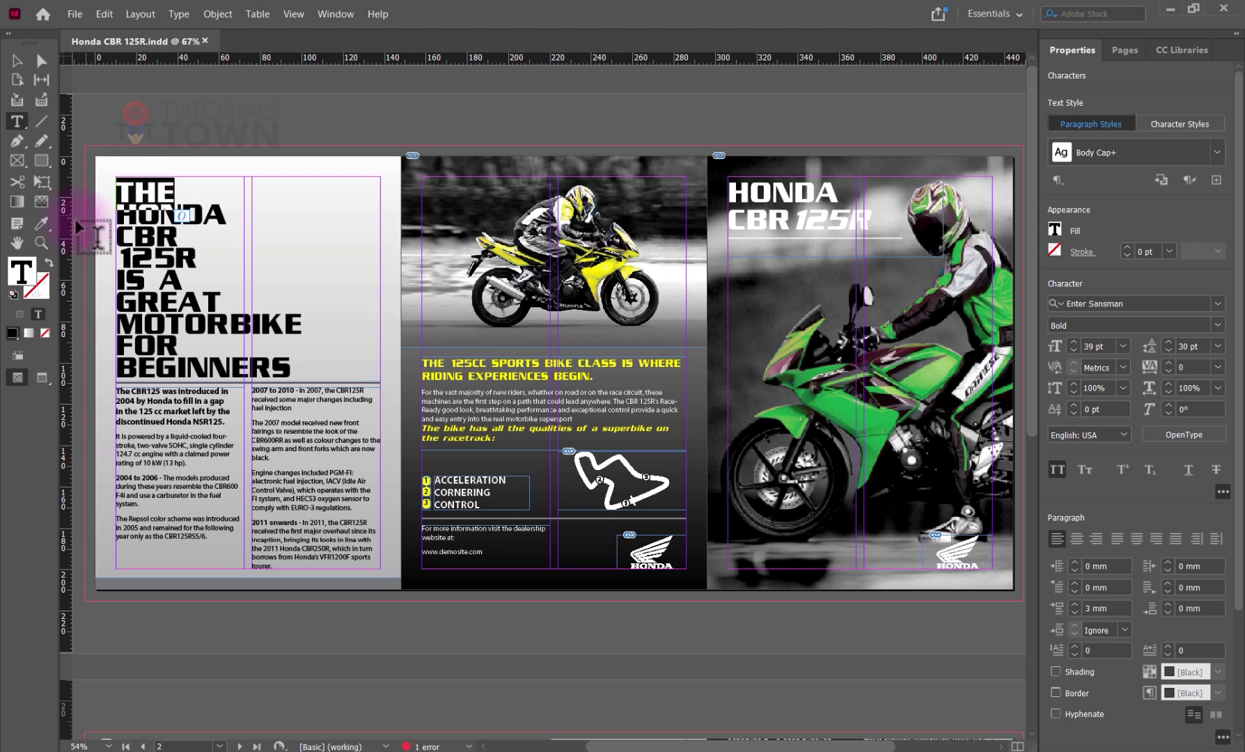
click(42, 224)
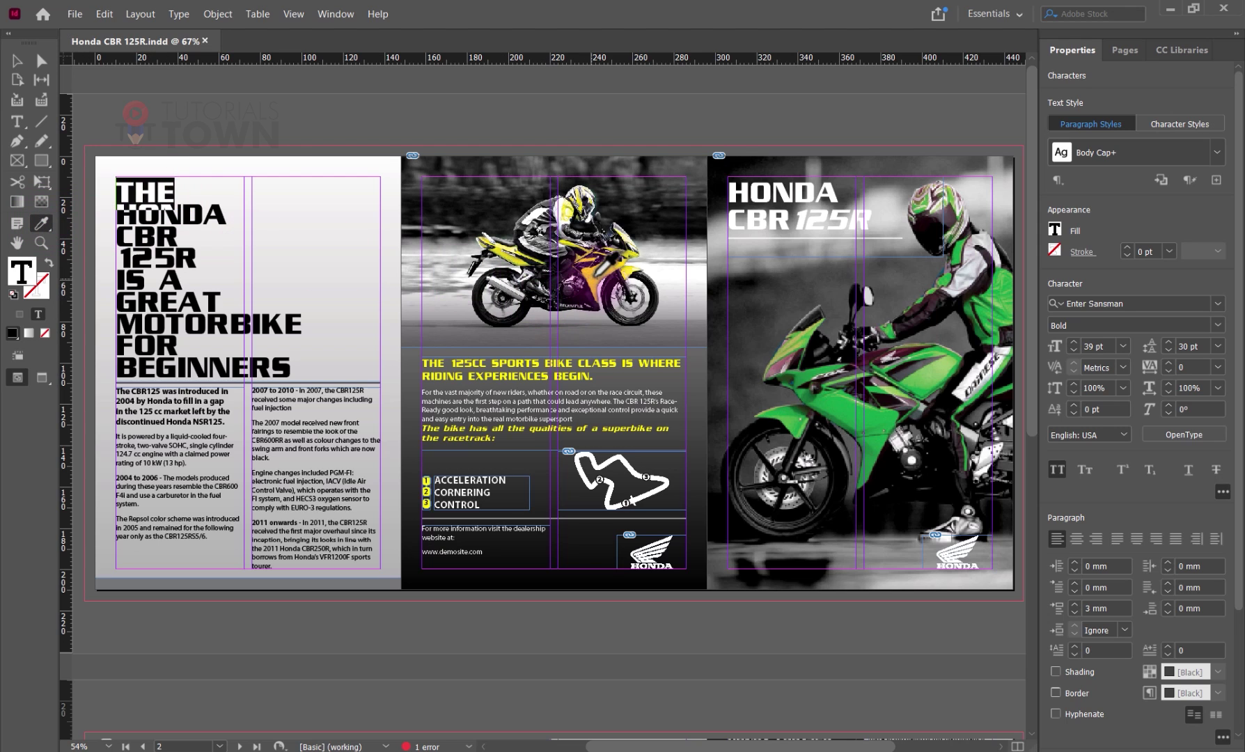
click(606, 268)
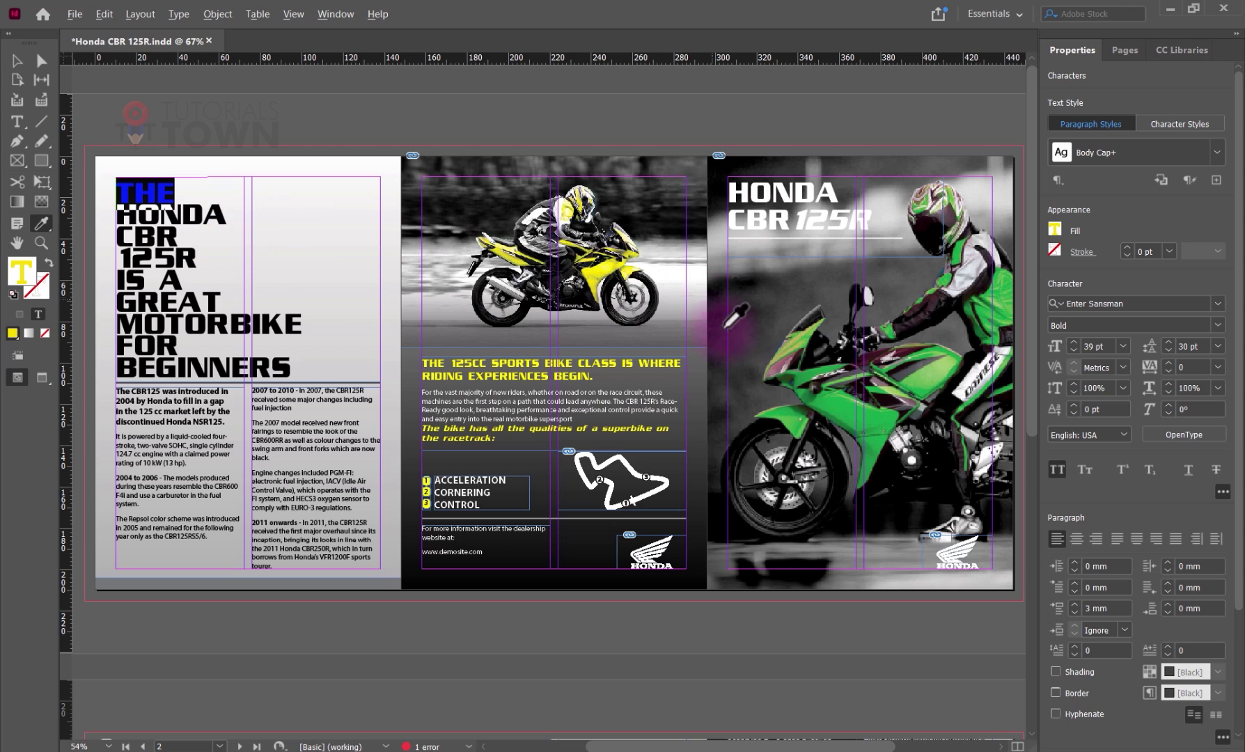
click(839, 409)
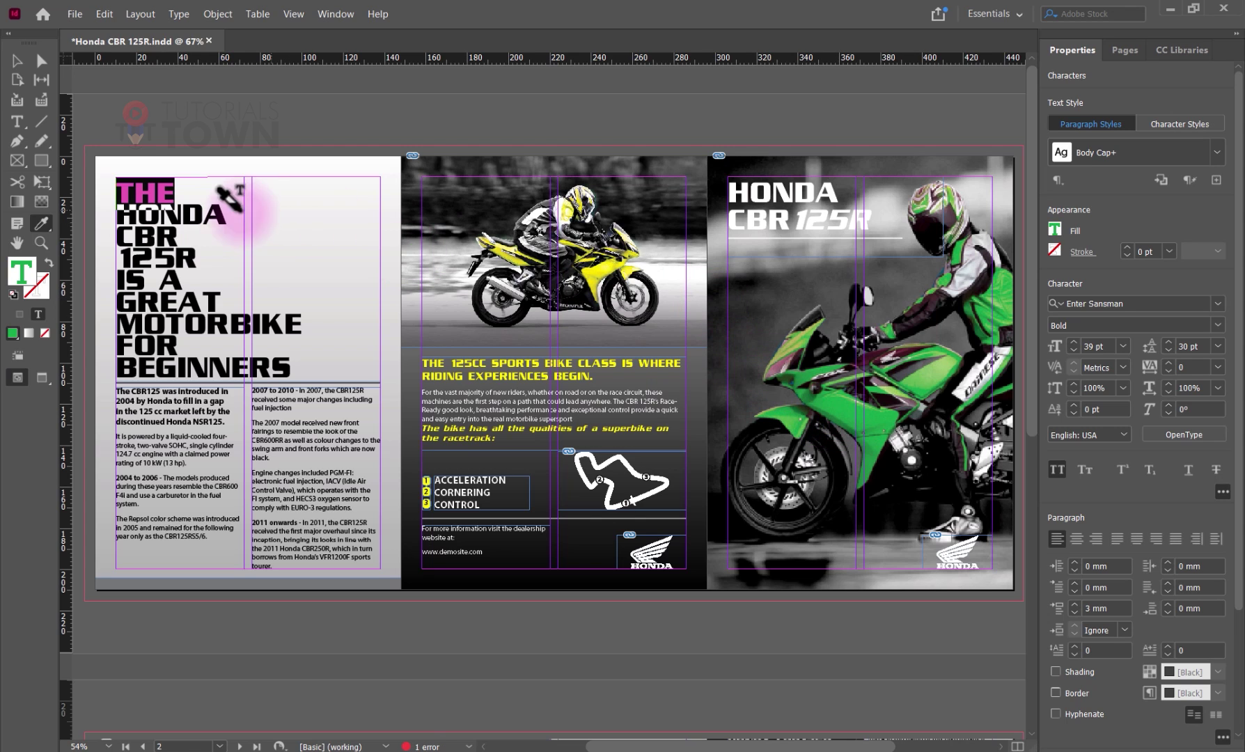
drag(232, 220, 115, 223)
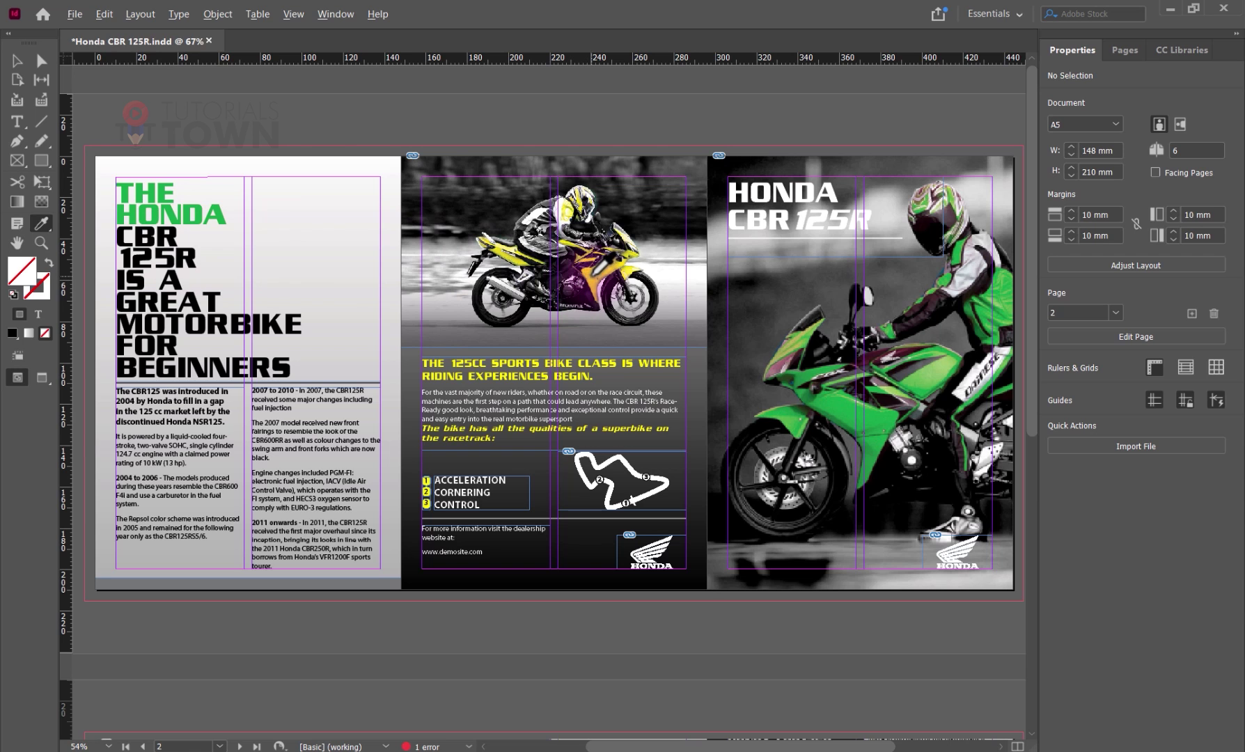
click(565, 295)
drag(179, 191, 117, 186)
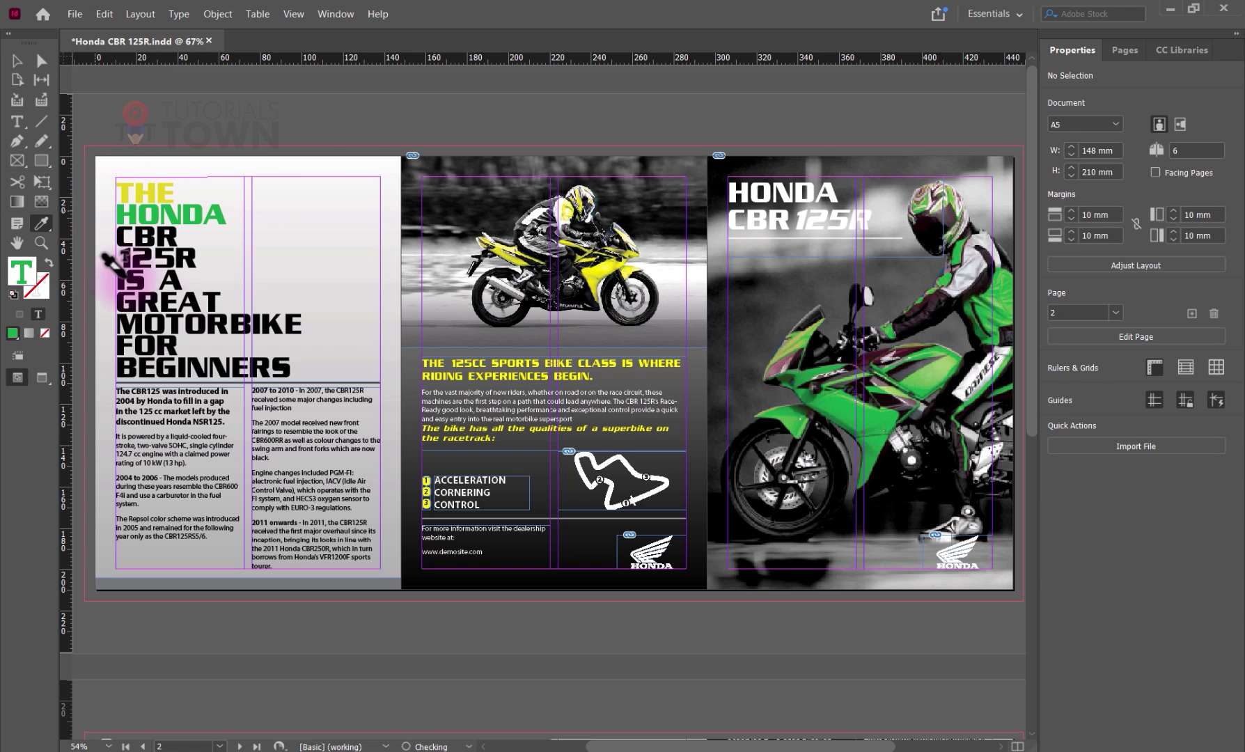
Step: Recolour the heading words CBR dark red and 125R blue, sampling the red and blue motorbikes on the inside spread
scroll(428, 442, down, 5)
click(476, 501)
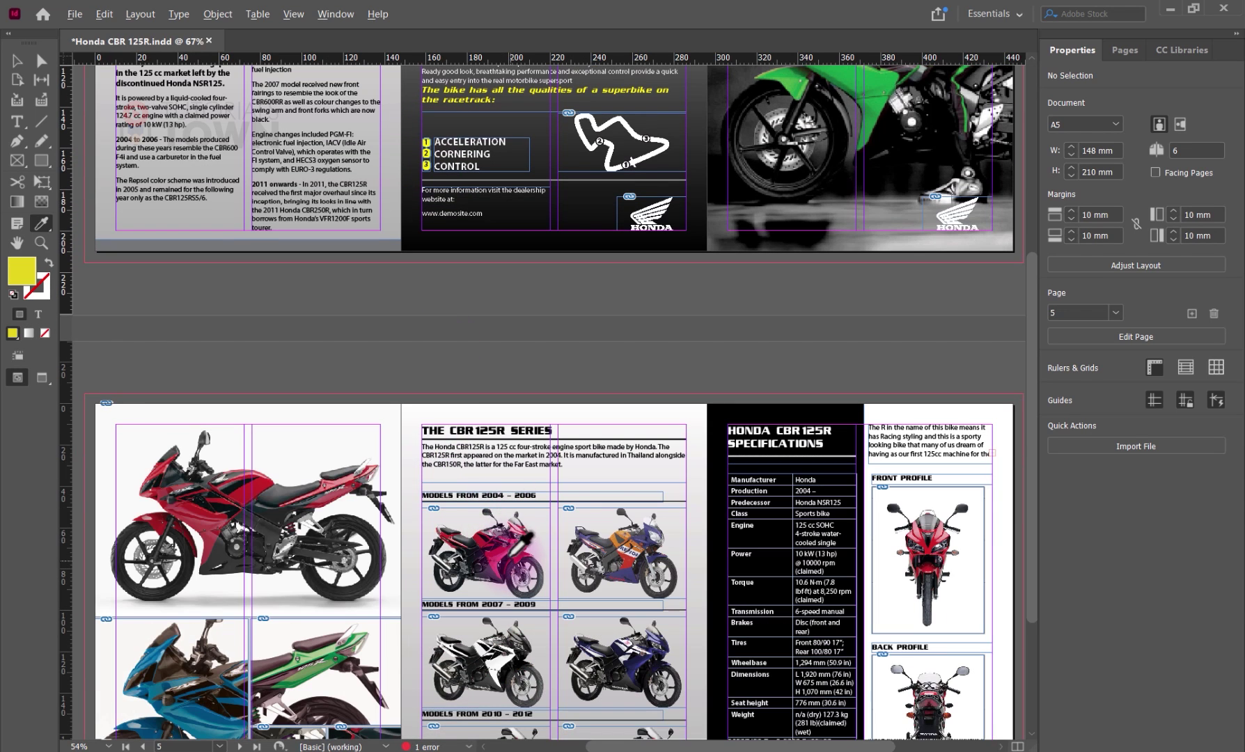
scroll(278, 418, up, 5)
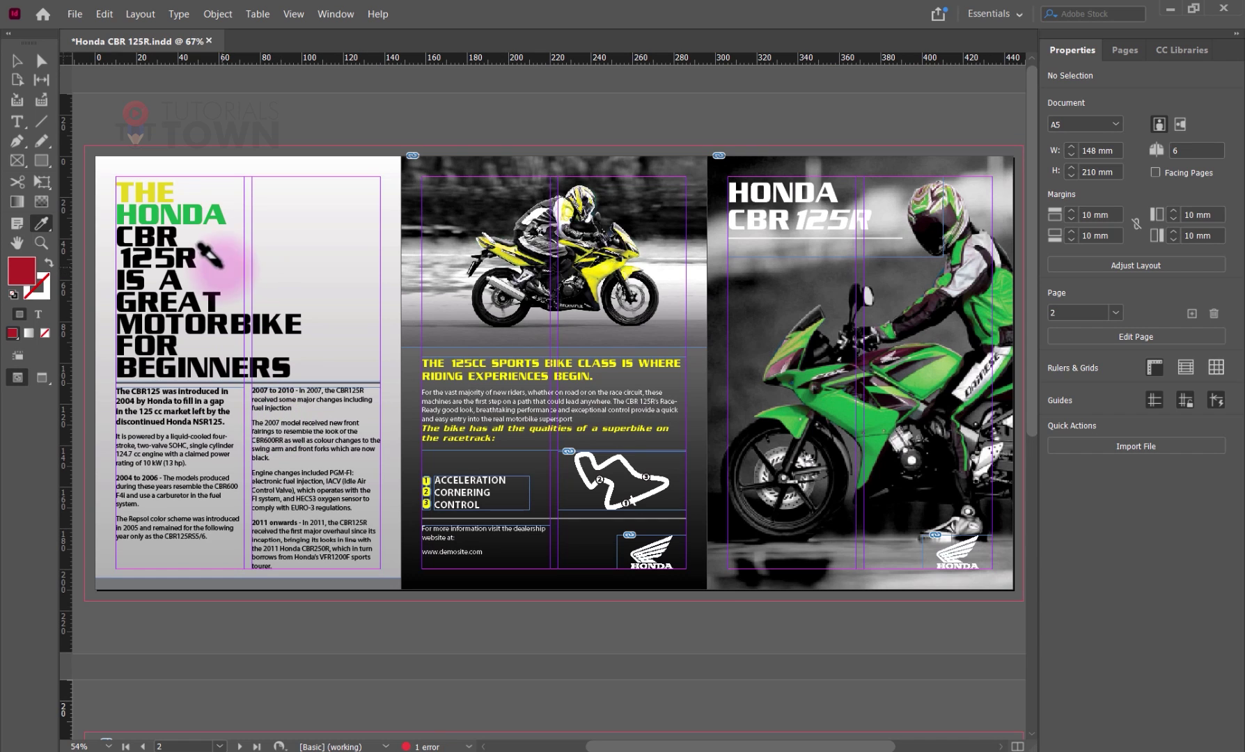
scroll(328, 365, down, 5)
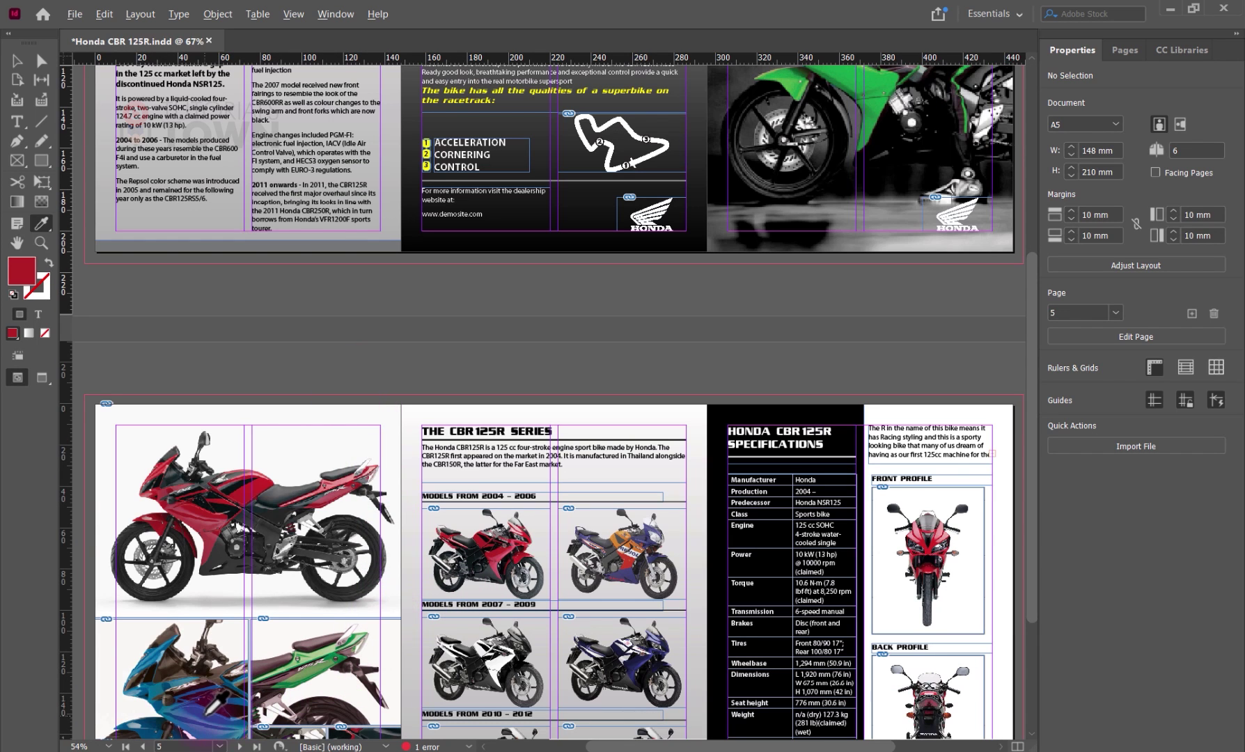
click(209, 668)
scroll(222, 445, up, 5)
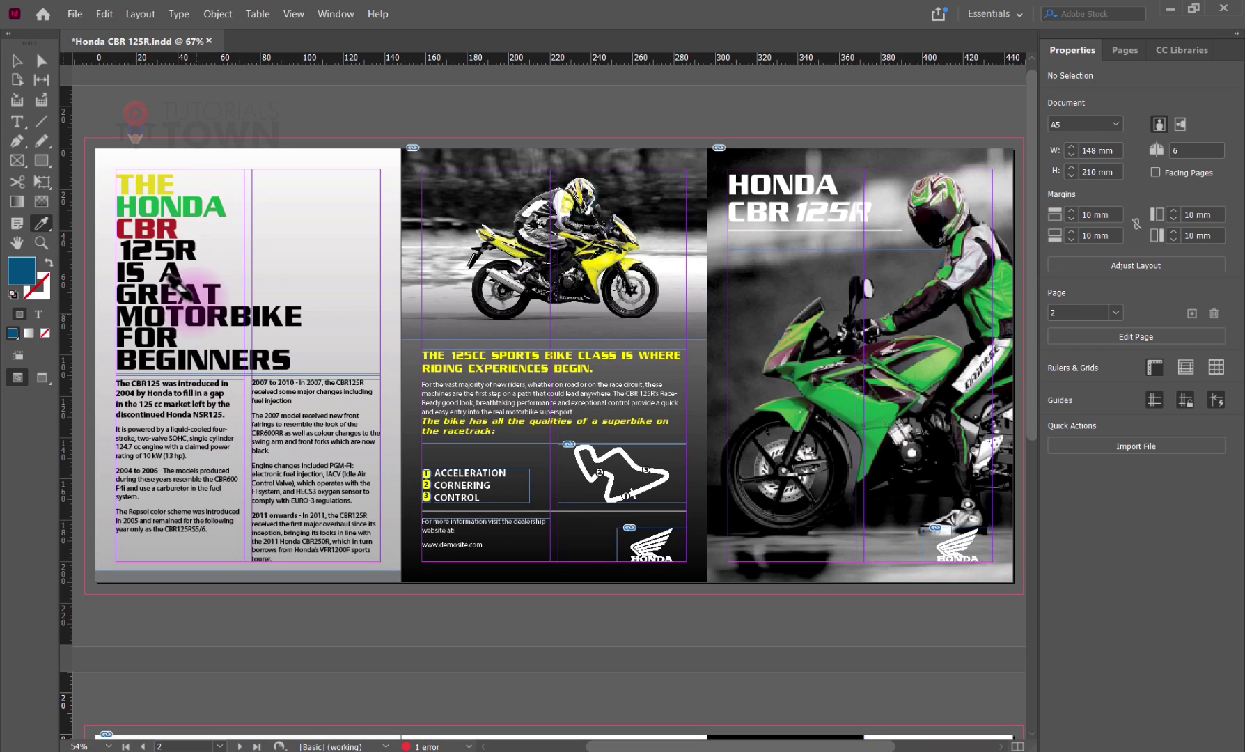
drag(174, 233, 101, 234)
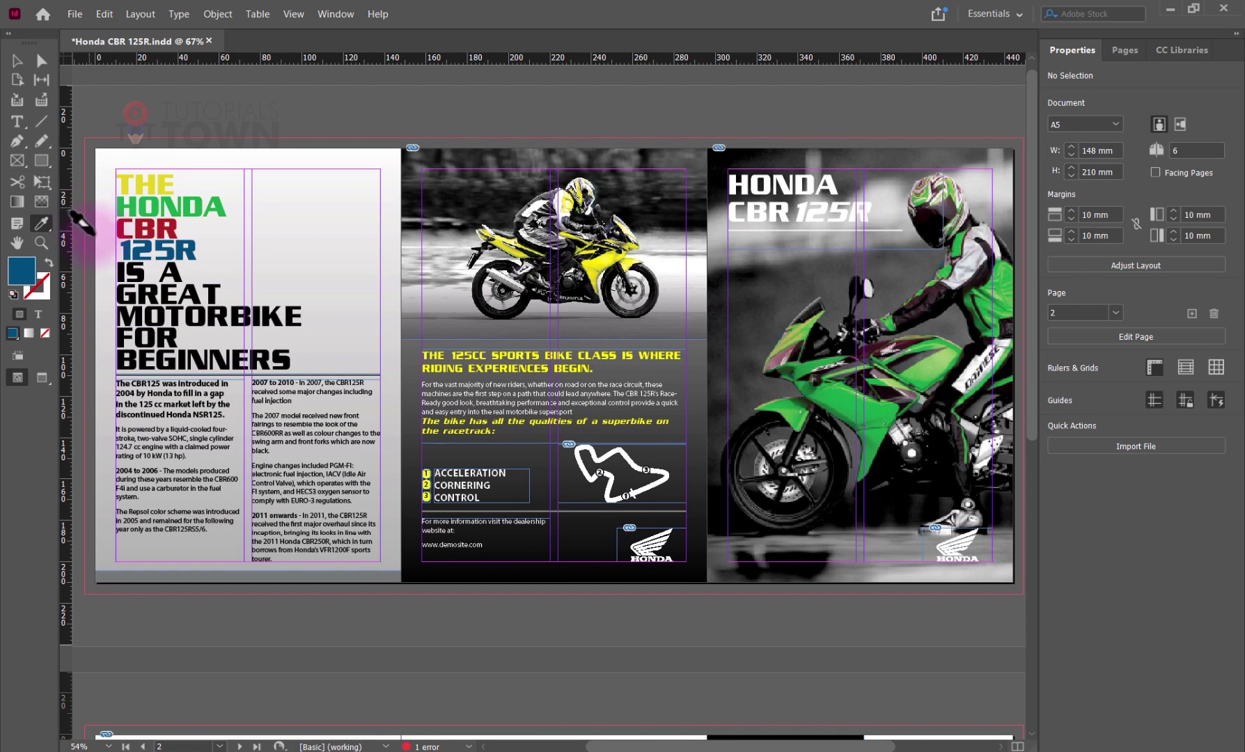
Step: Recolour the remaining heading words with sampled photo colours: IS A and MOTORBIKE orange, GREAT red, FOR green and BEGINNERS navy blue
scroll(245, 275, down, 5)
click(245, 278)
scroll(245, 279, up, 5)
drag(187, 221, 108, 233)
drag(303, 298, 111, 296)
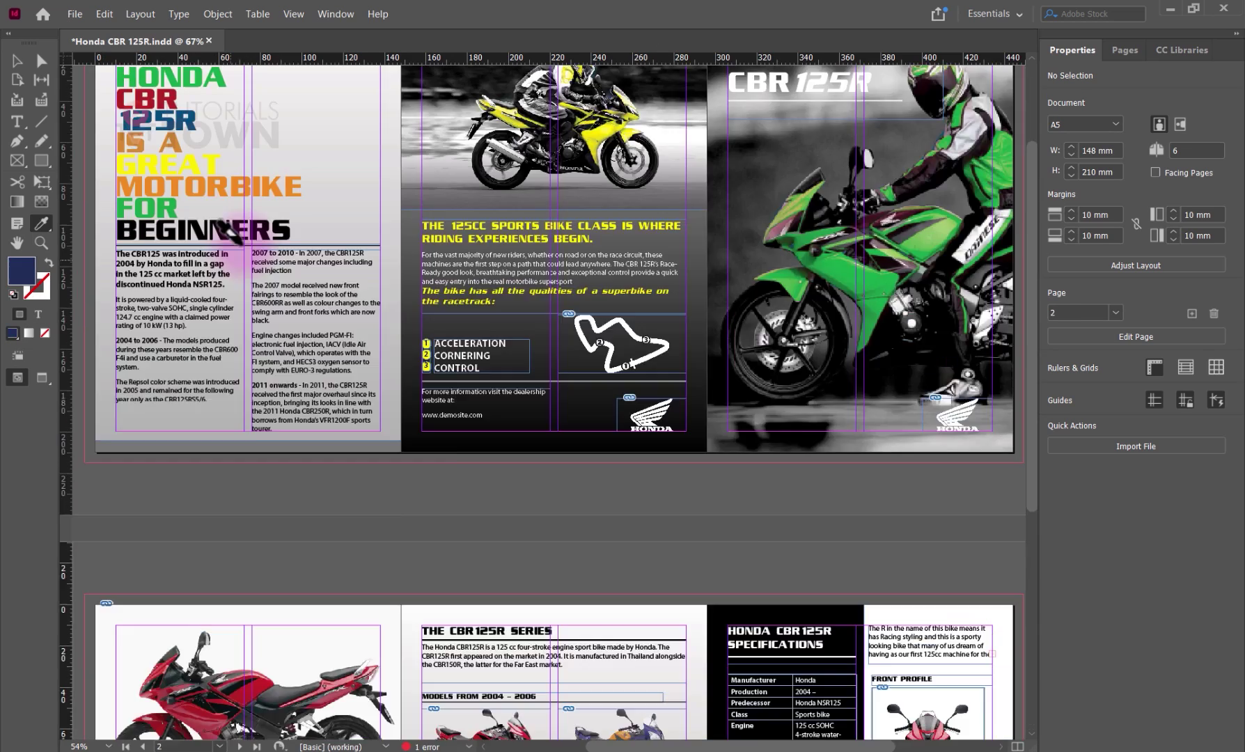
drag(292, 233, 111, 235)
drag(222, 243, 103, 233)
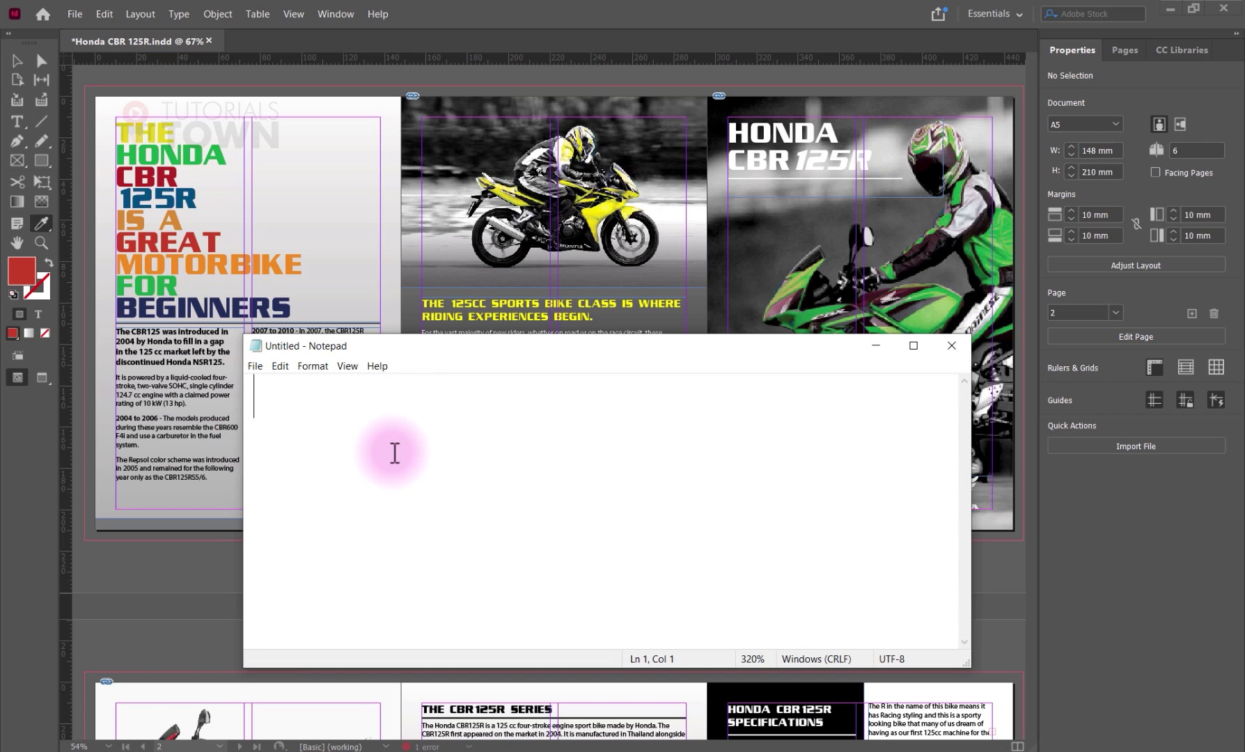
Step: Write the note "Finalize" with "-- Extra Text Frames" on the second line in Notepad, and minimize it
text(Final)
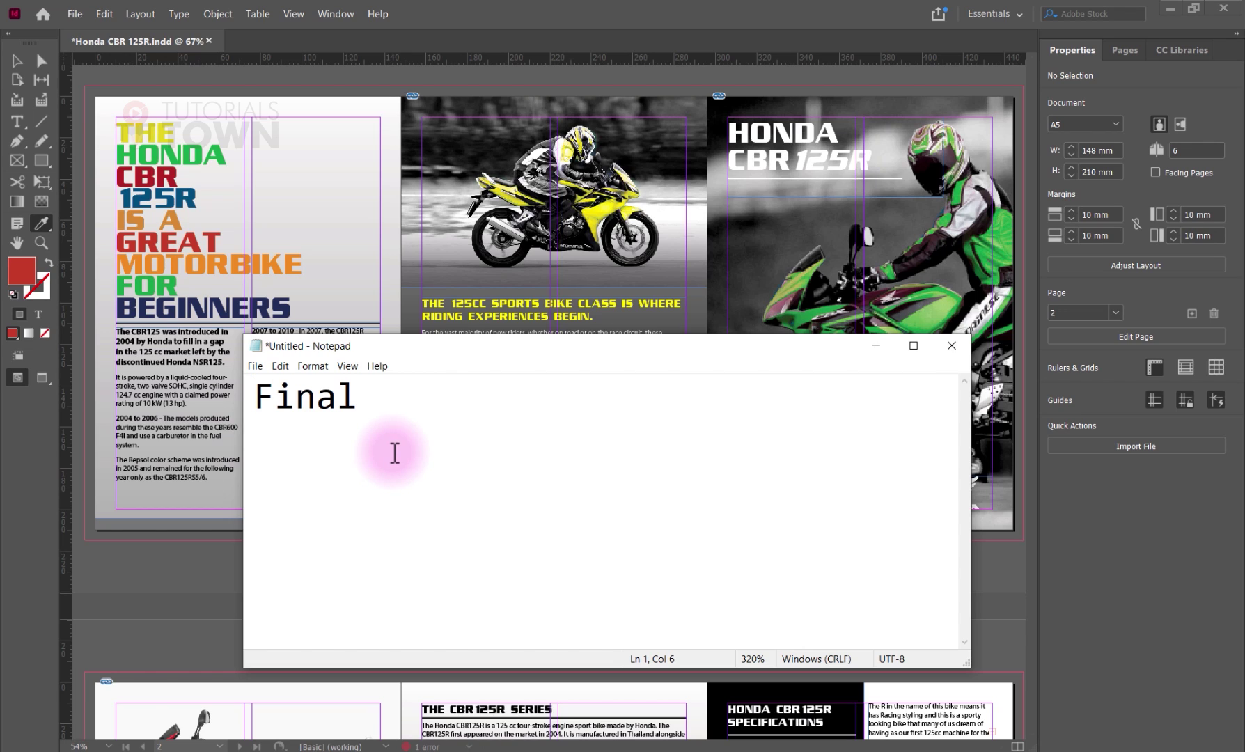
text(a)
key(BackSpace)
text(iza)
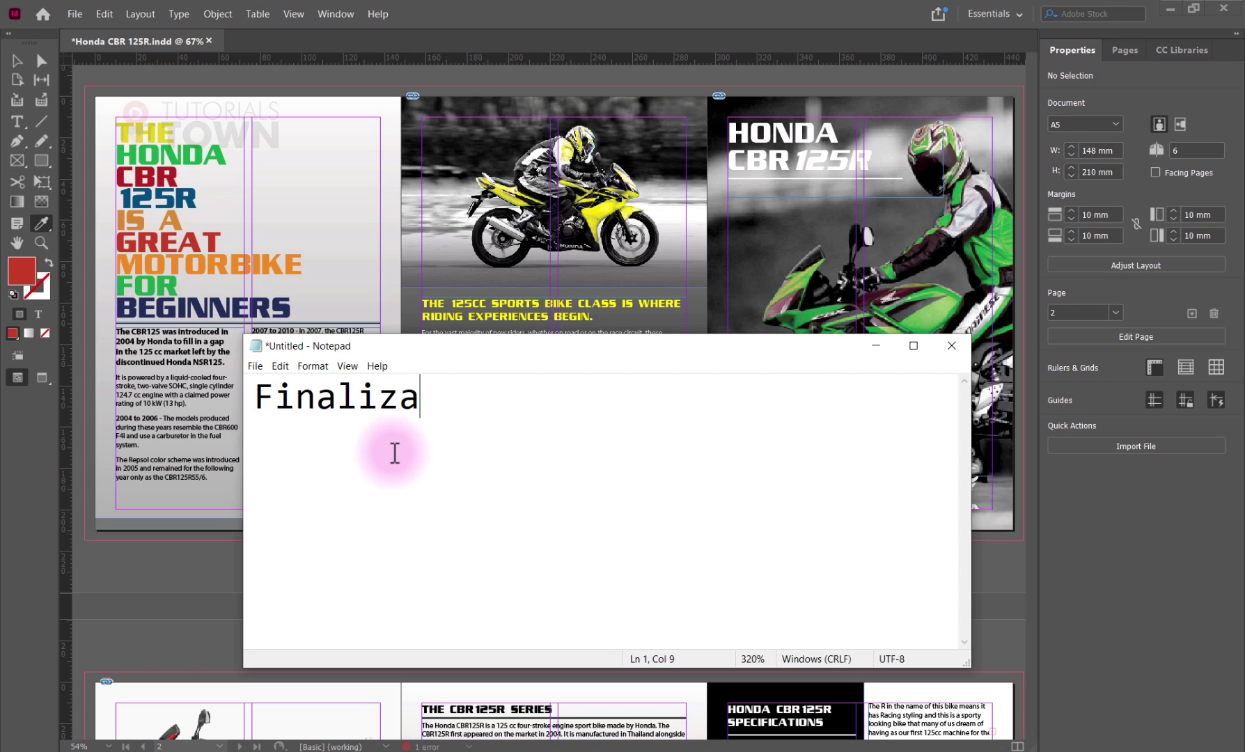
key(BackSpace)
text(e)
key(Return)
text(-- Extra Text Frames)
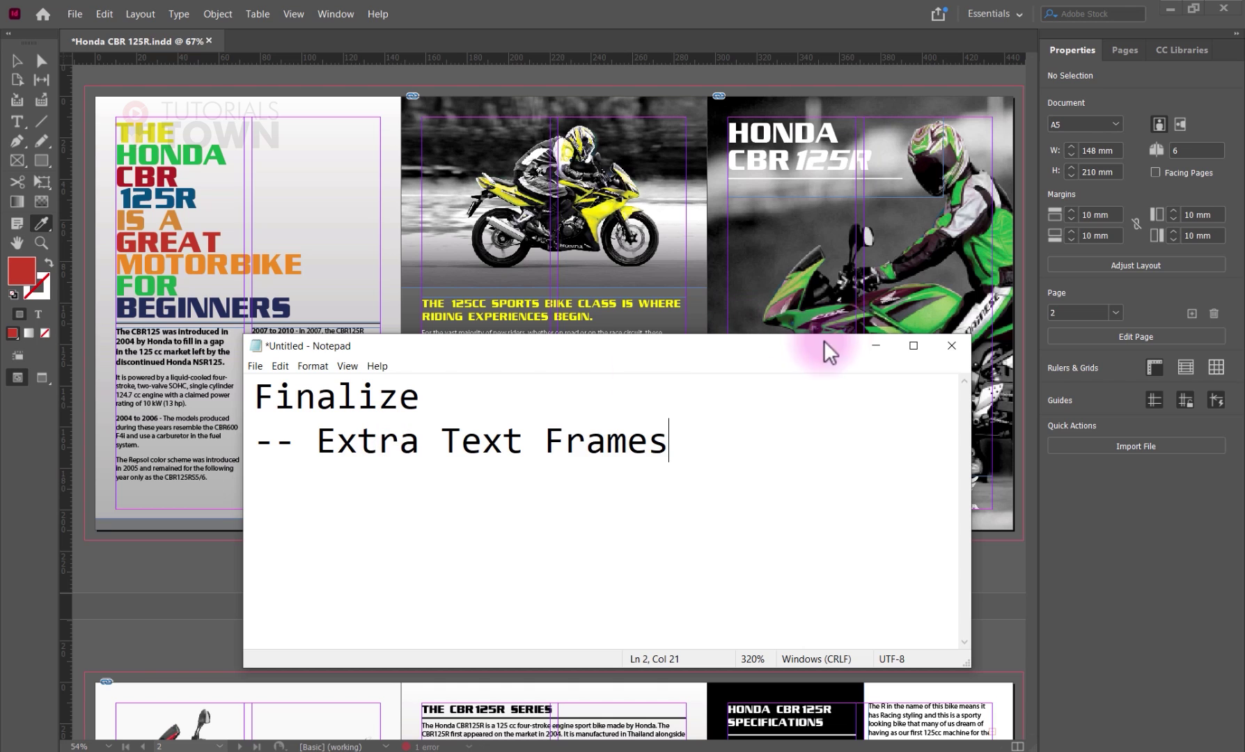
click(877, 346)
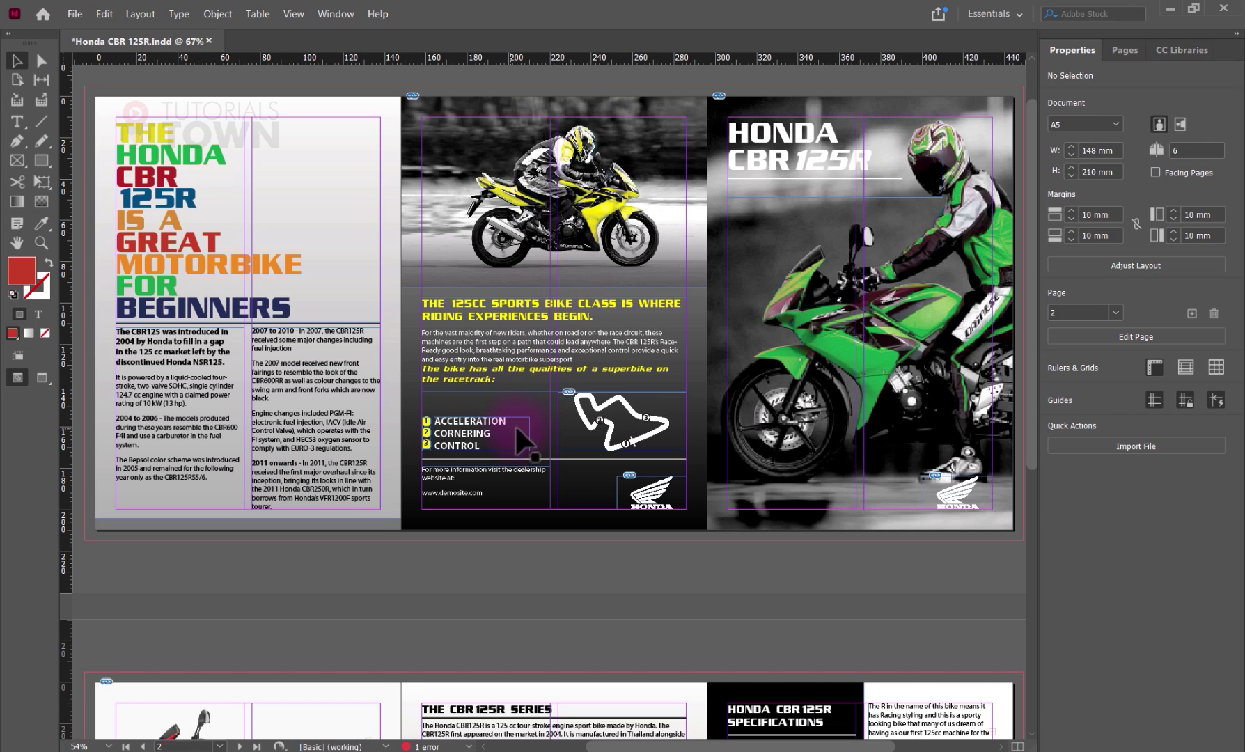
Step: Fit the cover title's text frame to its text and shorten the text frame headed "The 125cc sports bike class"
click(769, 177)
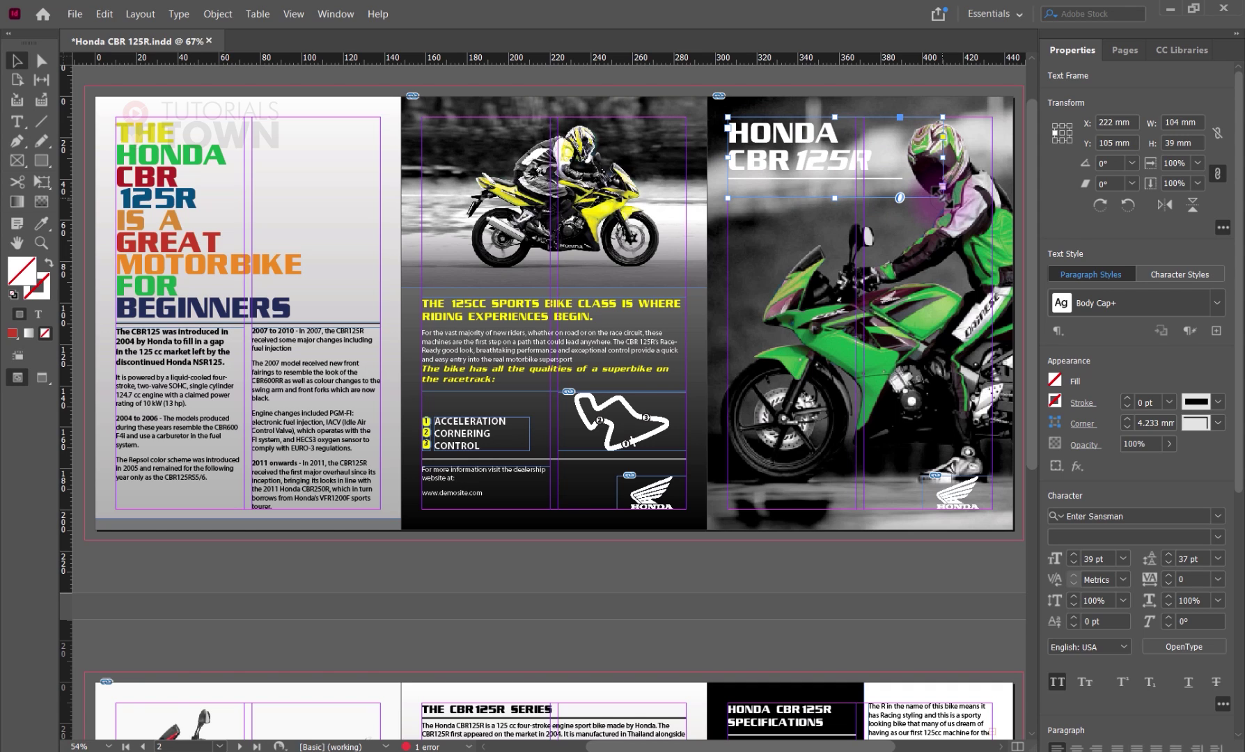
double_click(942, 198)
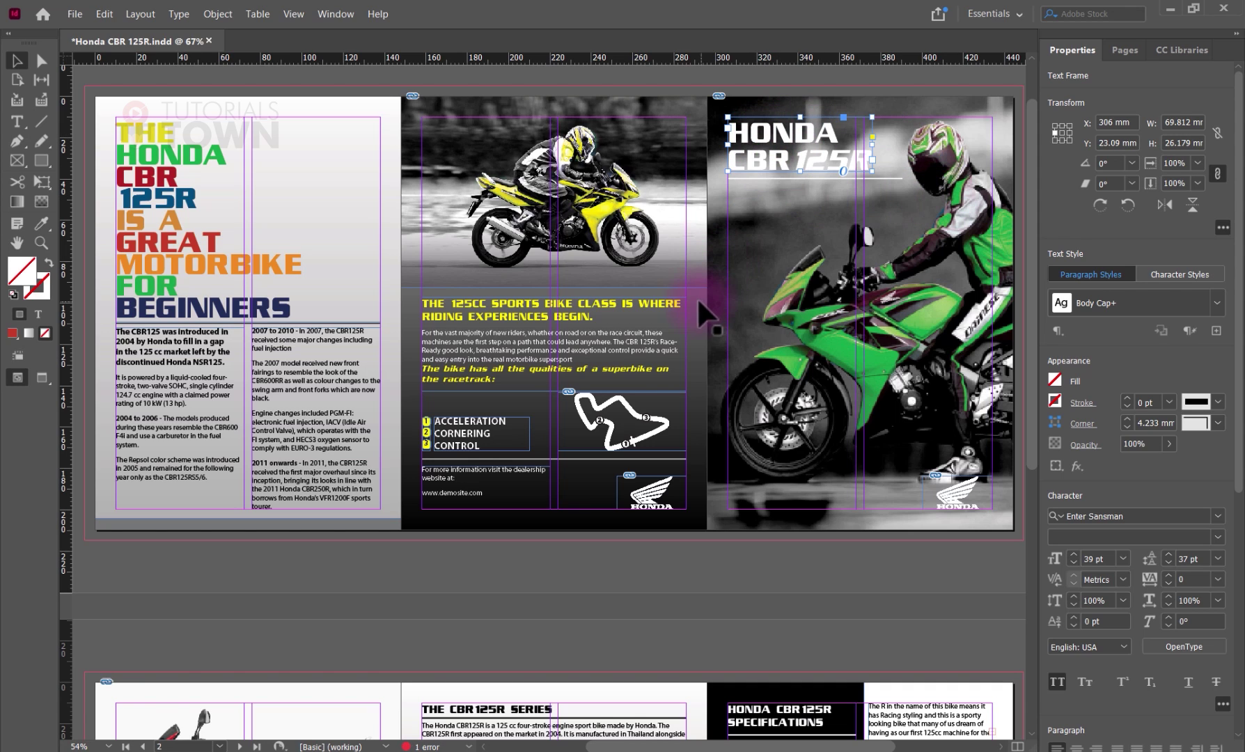
click(550, 376)
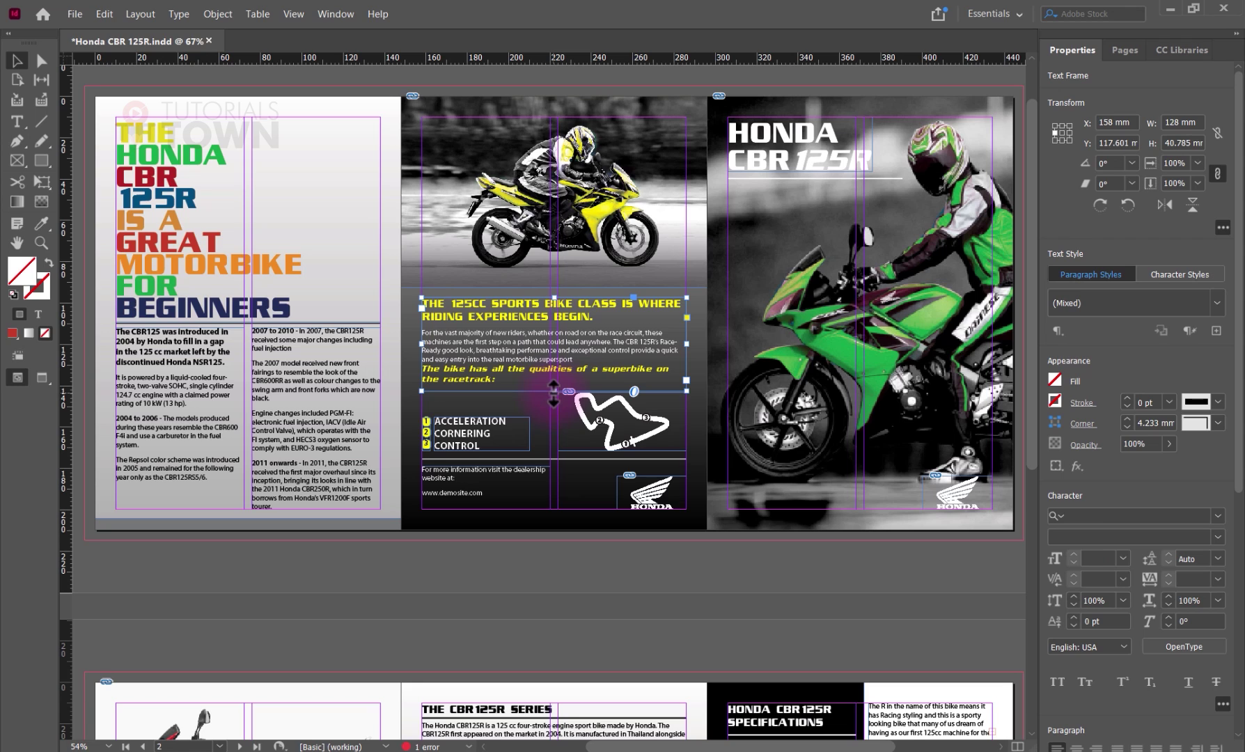
Step: Narrow the text frame of the Acceleration, Cornering, Control list to about 36.6 mm wide, keeping its three lines
click(469, 437)
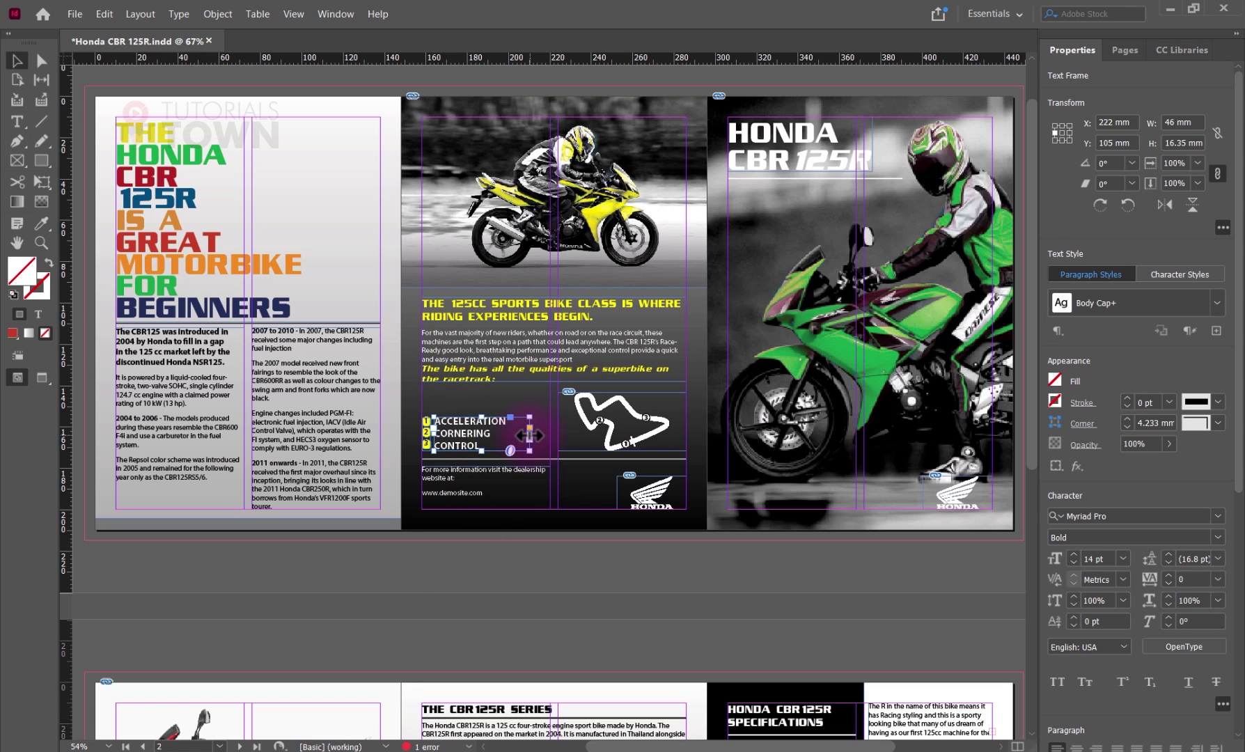
drag(529, 435, 543, 435)
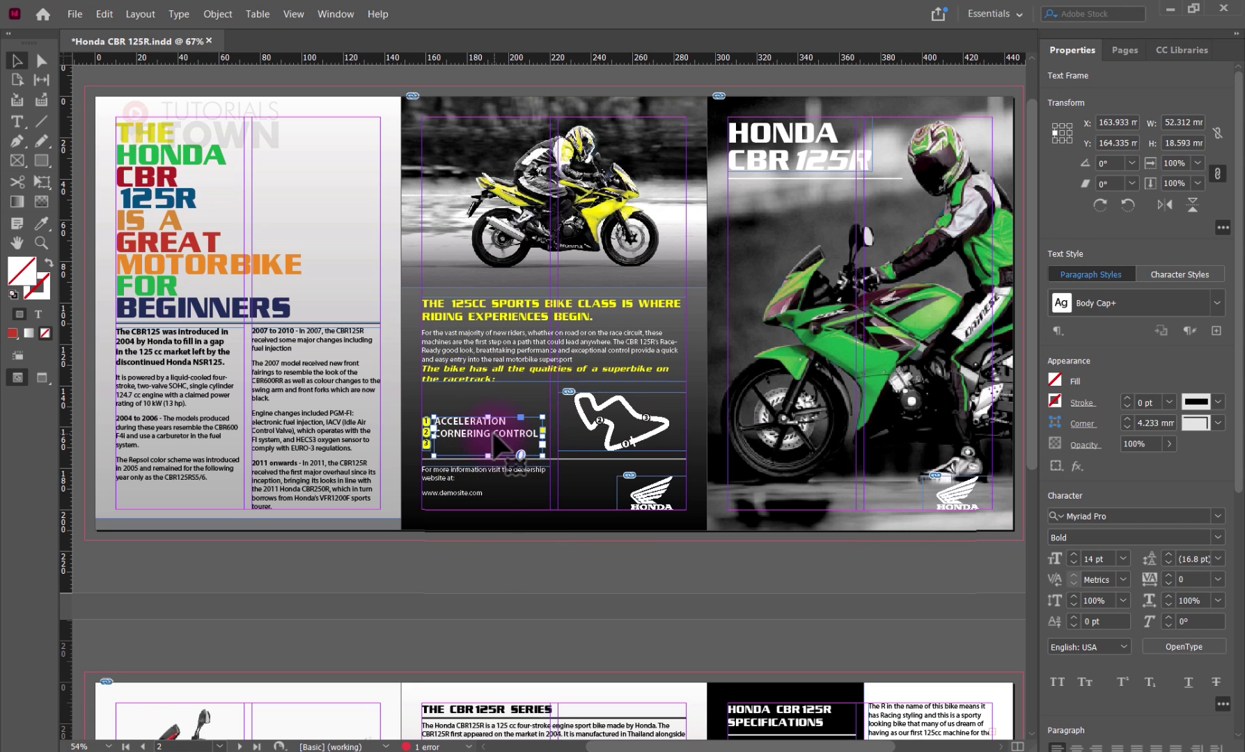
key(ctrl+z)
drag(529, 433, 510, 433)
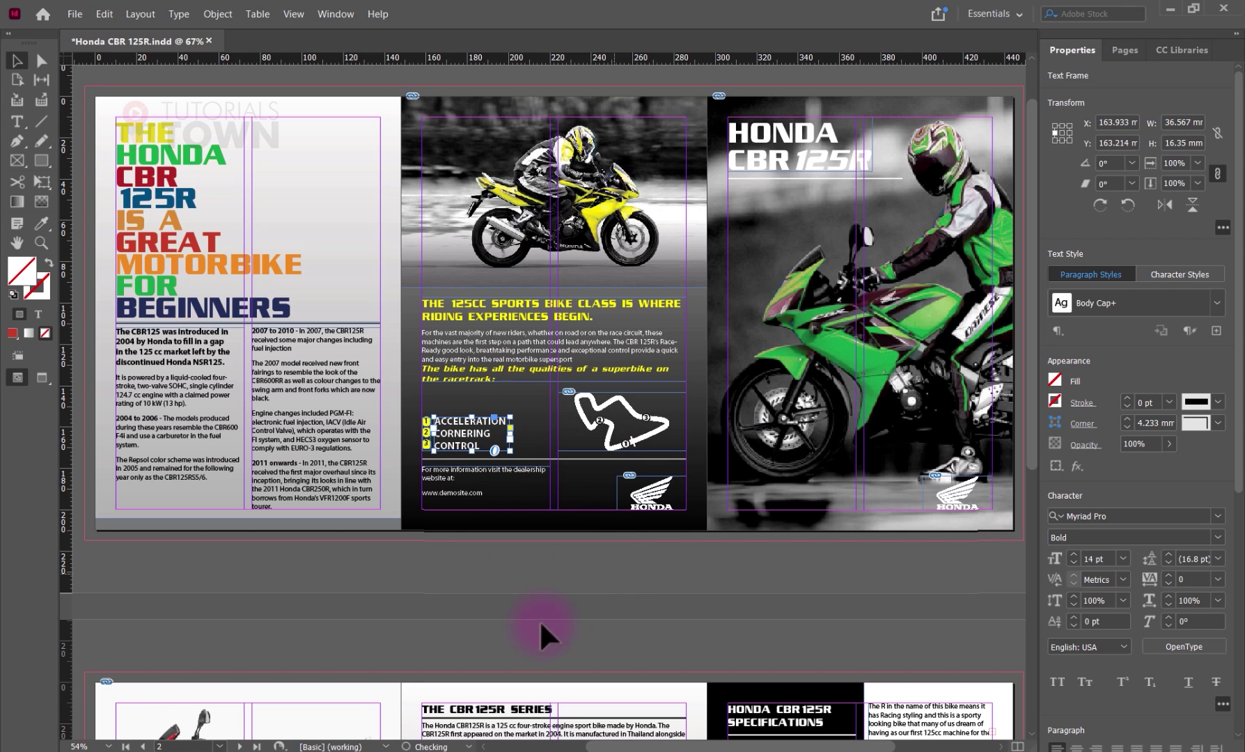
Step: Shrink the dealership website text frame to its text, about 14 mm high
click(487, 496)
drag(486, 500, 482, 513)
double_click(486, 501)
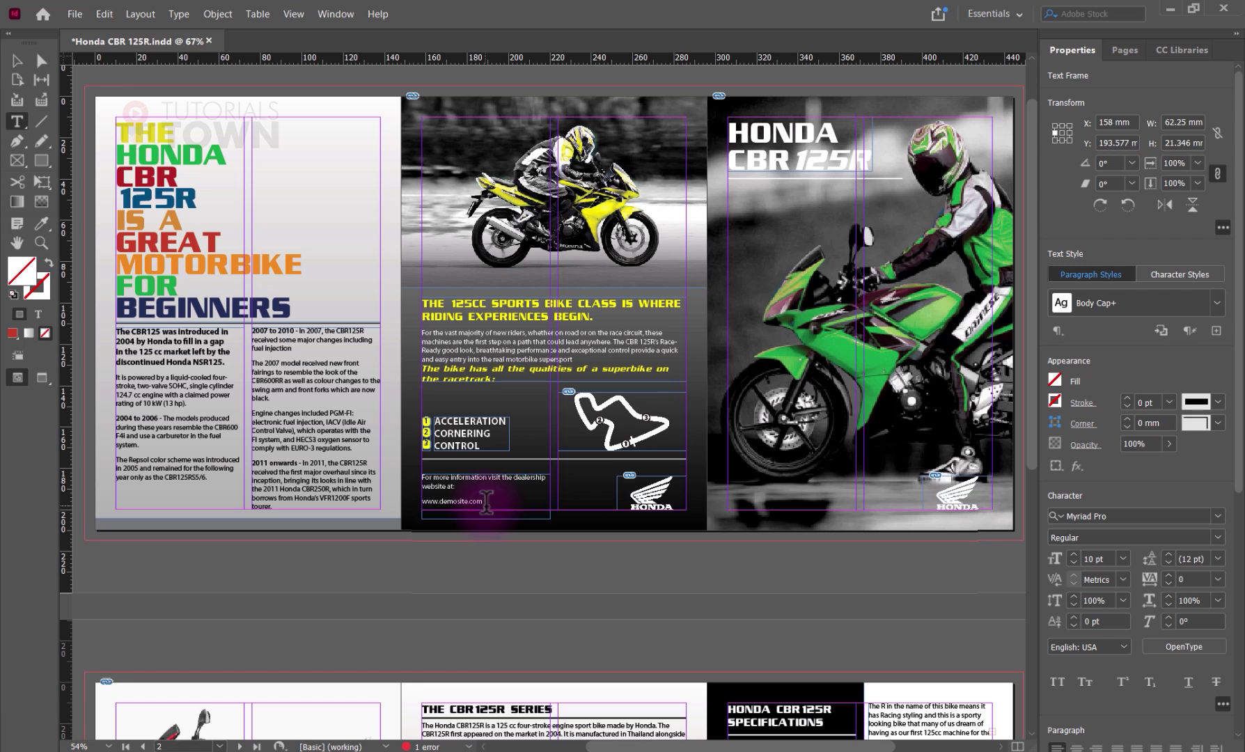
key(Escape)
Step: Fit the text frame of "The CBR125R Series" on the inside spread to its content, about 20.5 mm high
drag(504, 605, 524, 225)
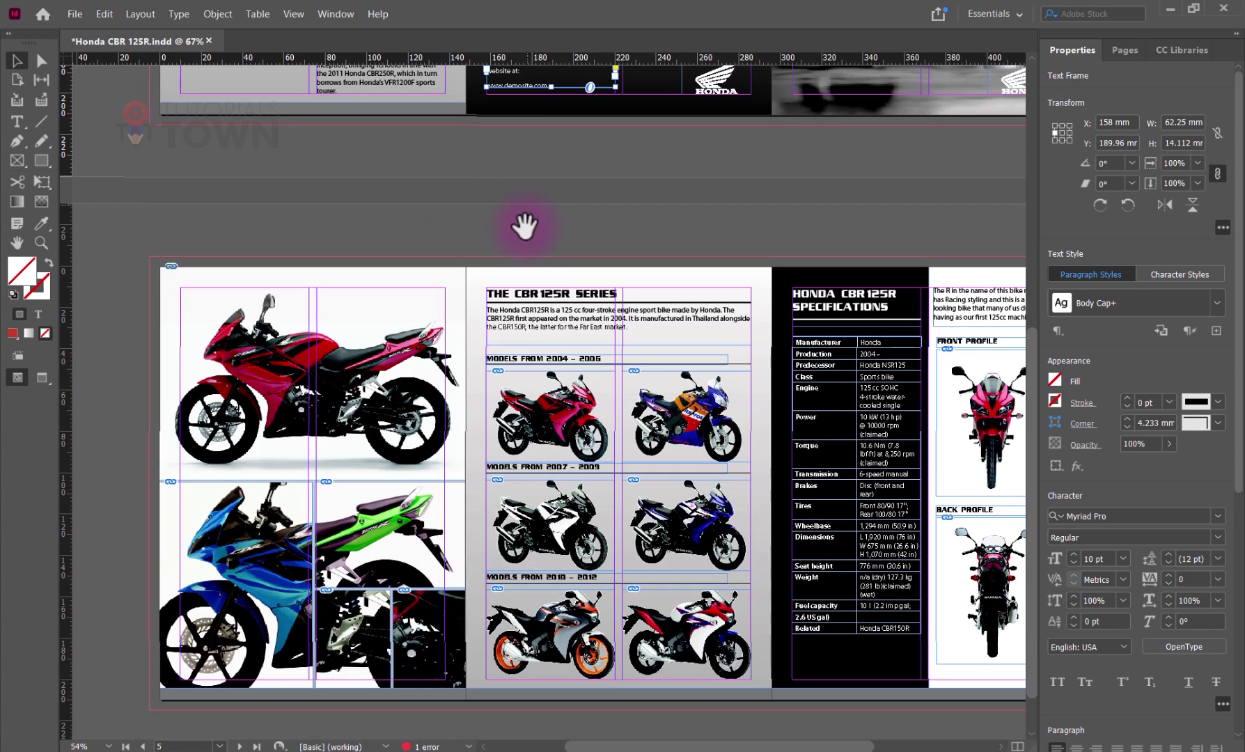
click(571, 306)
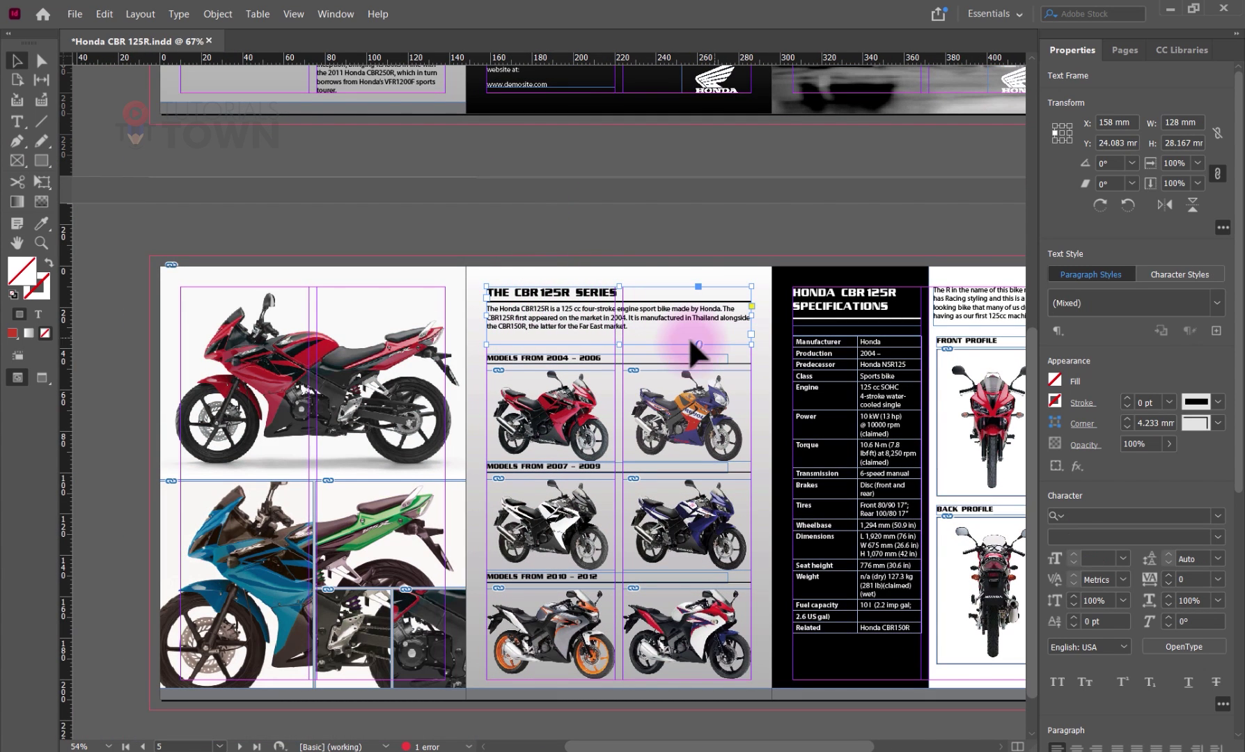
double_click(619, 344)
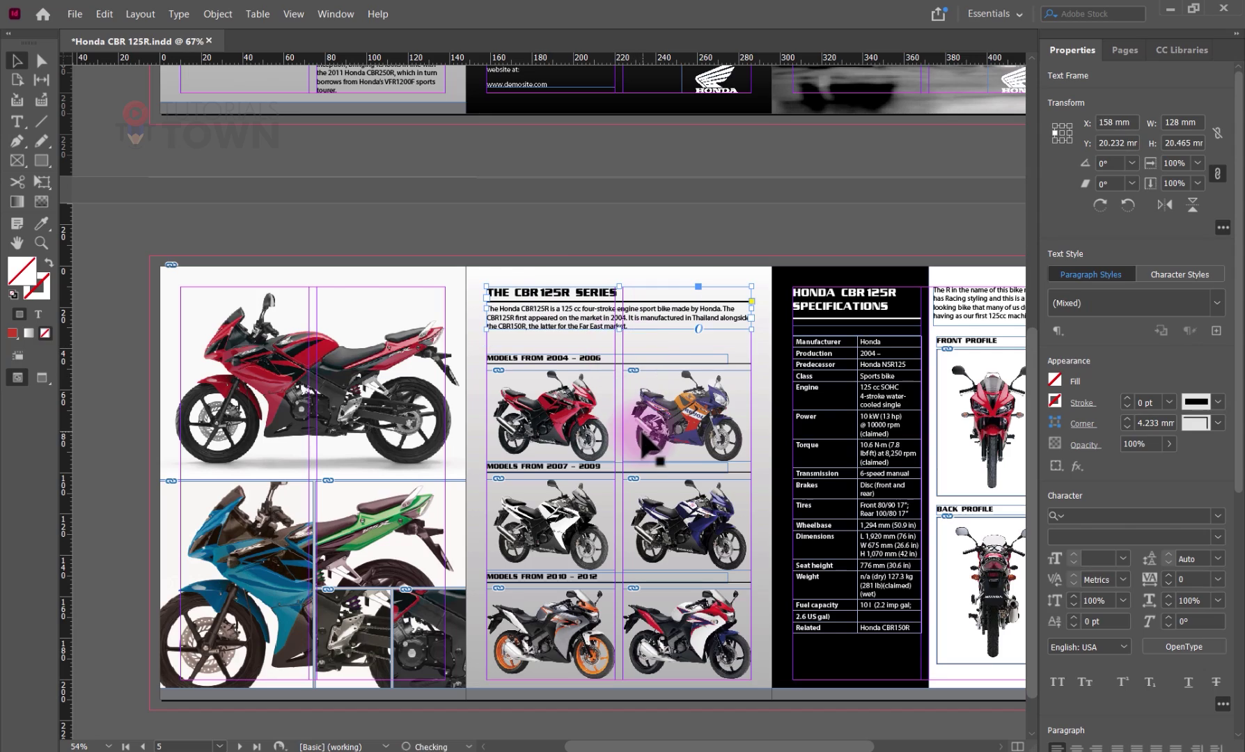
Step: Move all model headings, divider lines and bike photos below the CBR125R Series text slightly upward together
drag(721, 722, 478, 344)
shift+click(478, 624)
key(shift+Up)
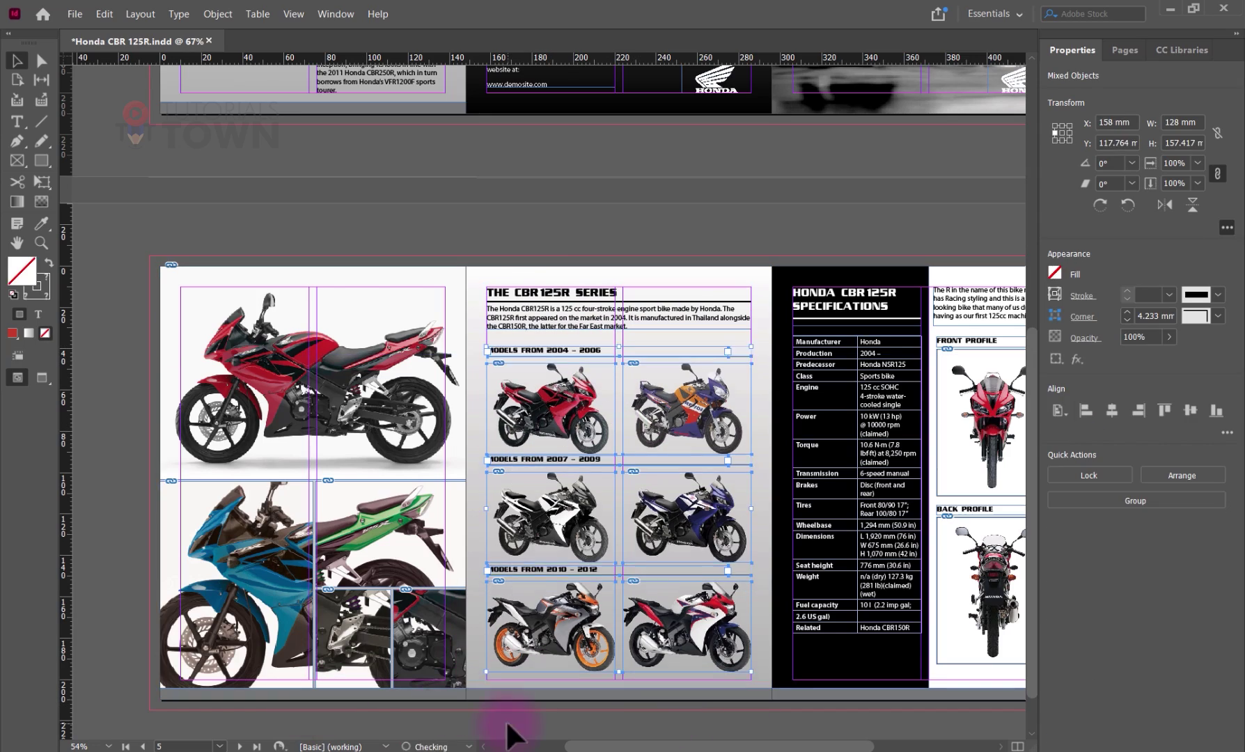
Step: Fit the "Front Profile" and "Back Profile" heading frames to their text, the latter about 27.2 × 3 mm, and clear the selection
scroll(699, 356, up, 4)
click(700, 352)
drag(480, 626, 492, 105)
drag(835, 181, 164, 654)
click(578, 236)
click(404, 209)
double_click(389, 237)
click(807, 274)
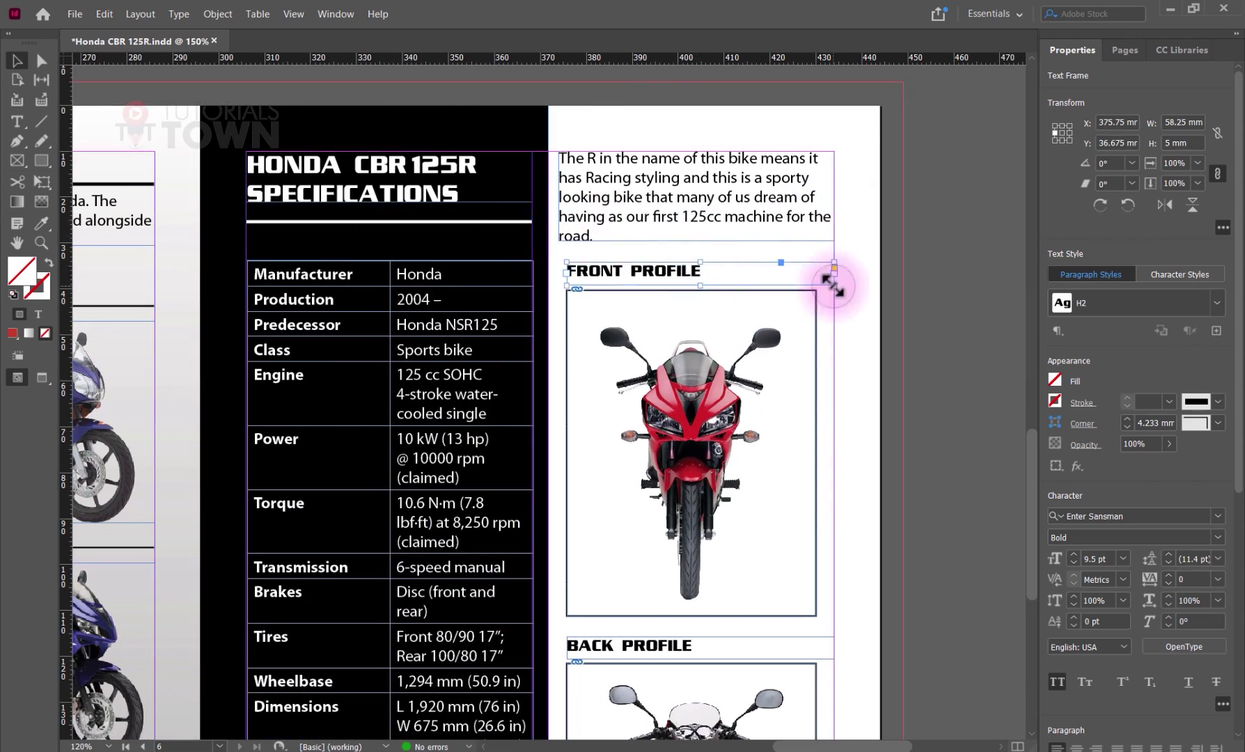
double_click(832, 284)
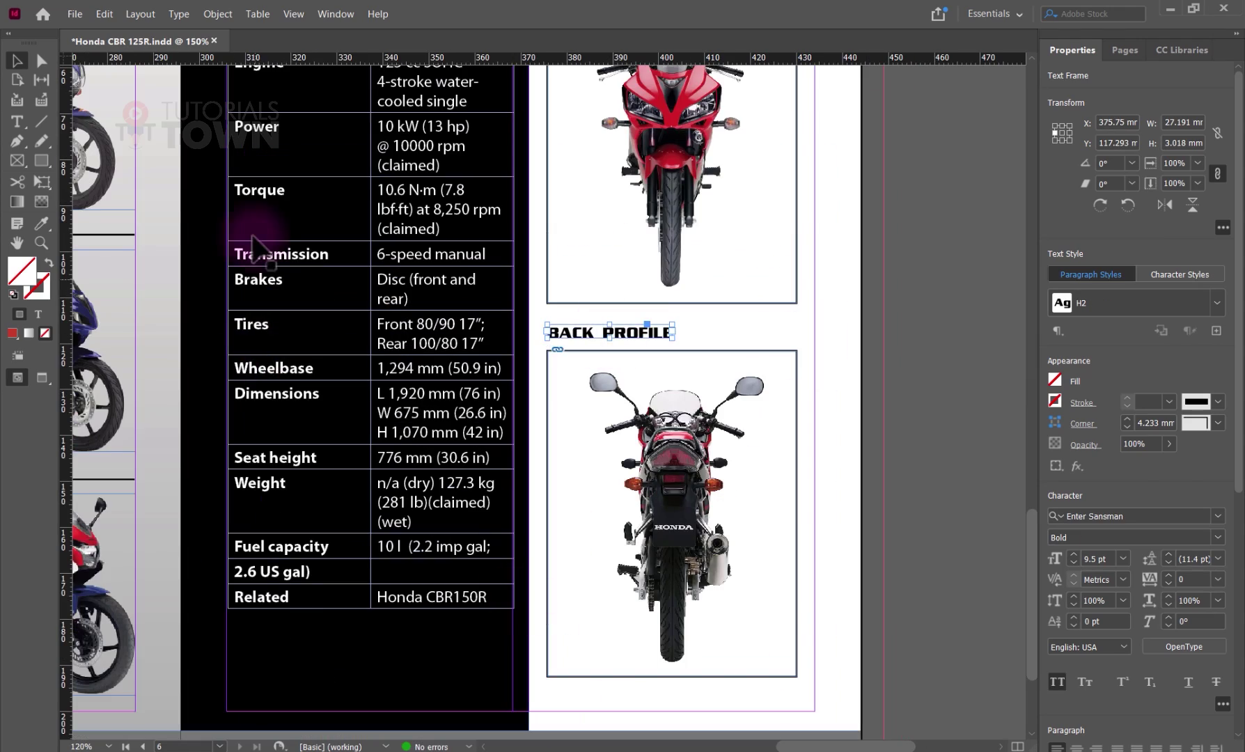
scroll(251, 362, down, 1)
scroll(278, 334, up, 1)
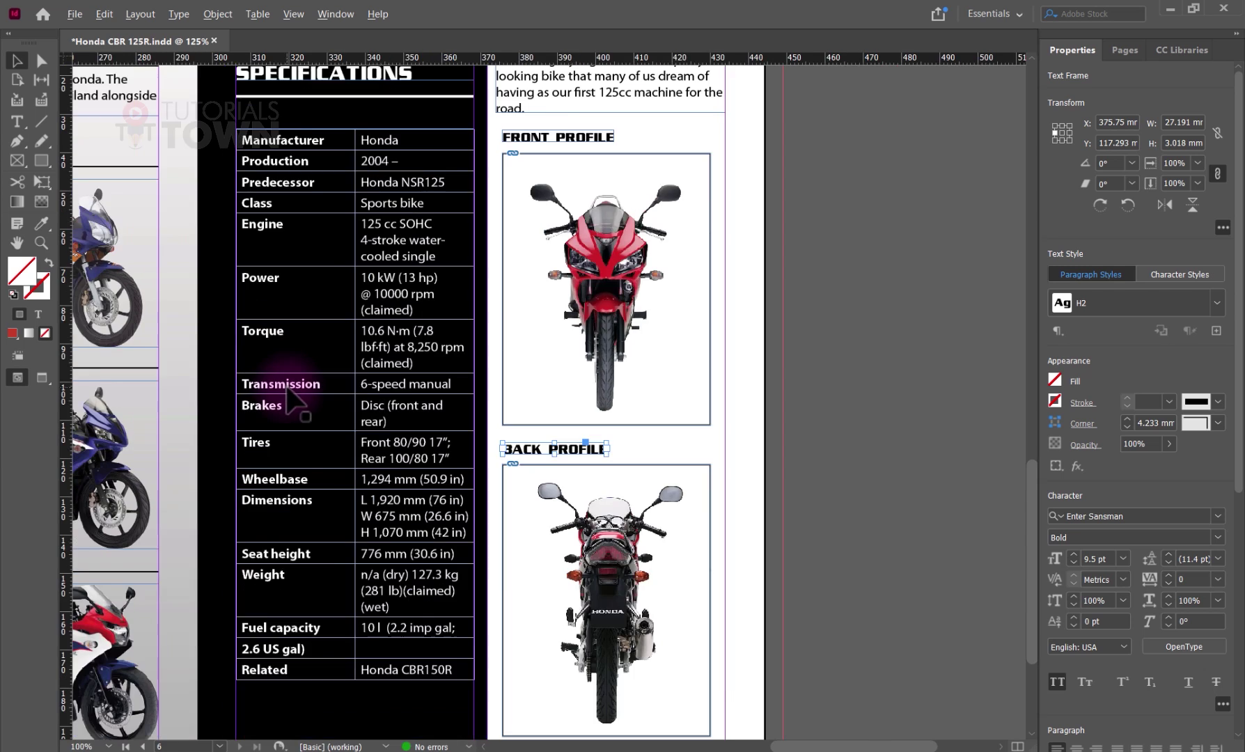
scroll(287, 396, down, 1)
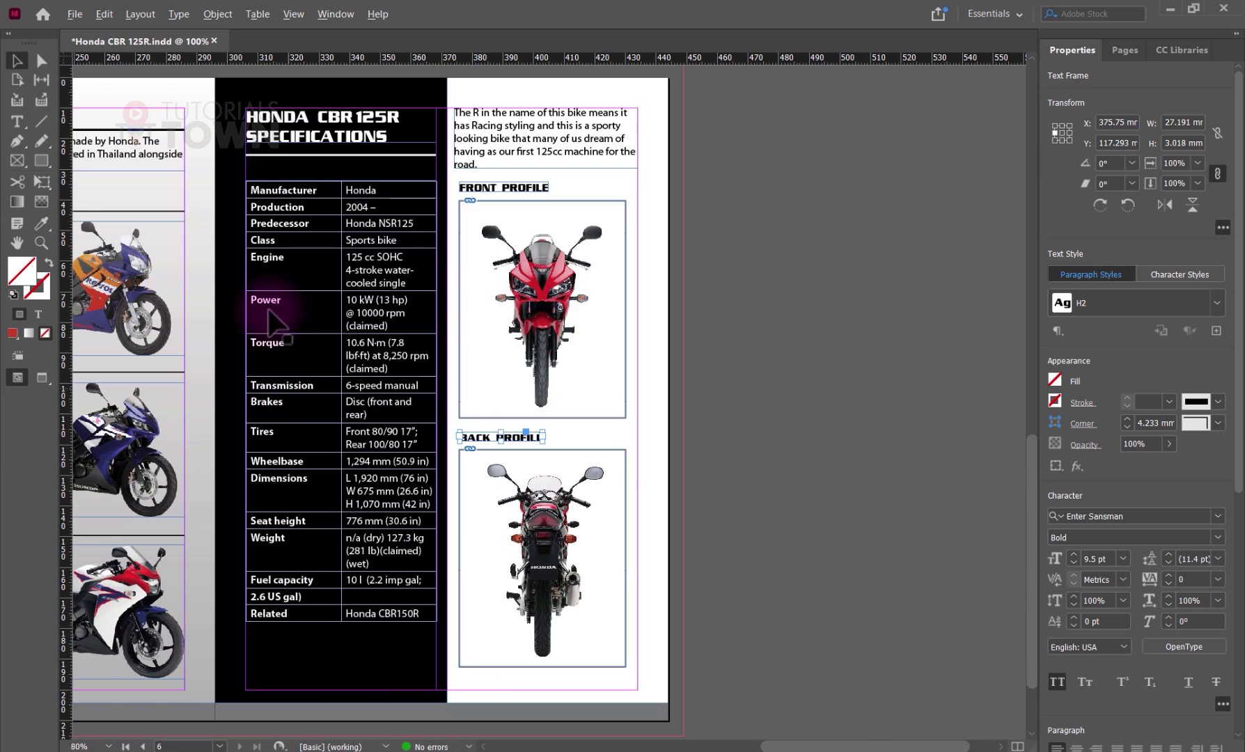
click(724, 250)
key(w)
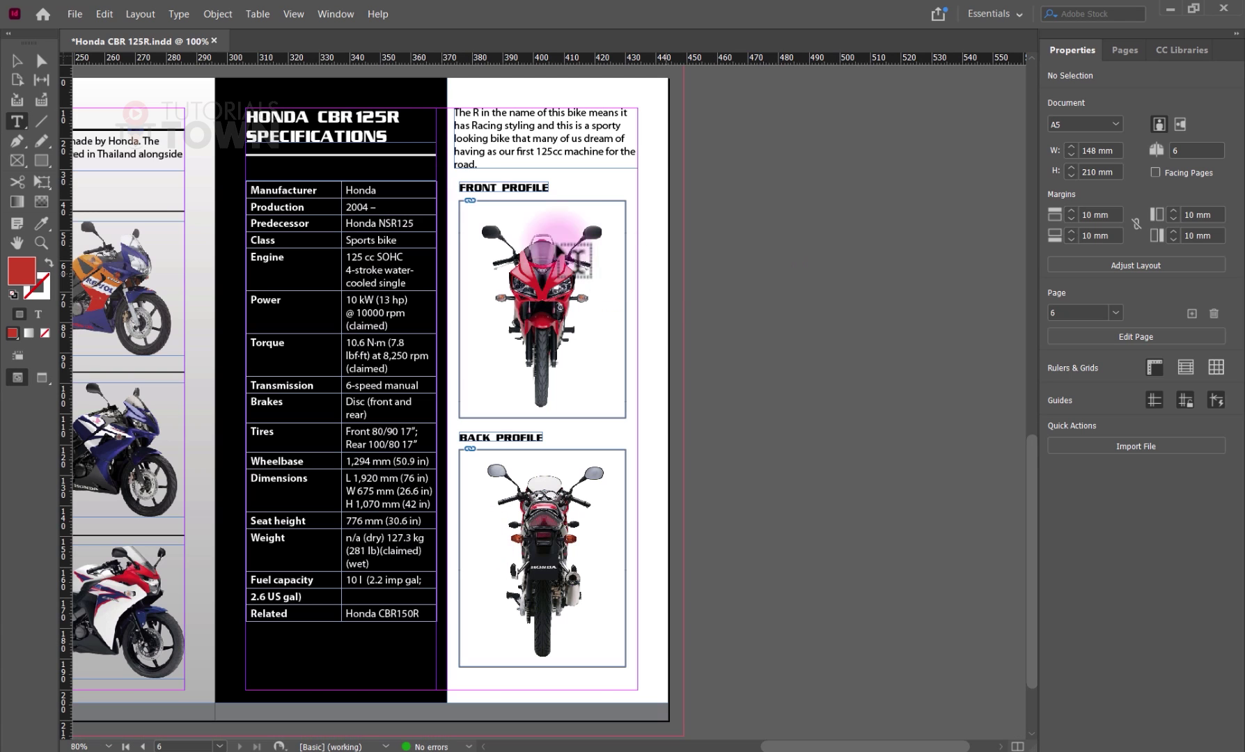
Step: Set the label column of the specifications table in Enter Sansman Bold at 8 pt
drag(294, 317, 283, 626)
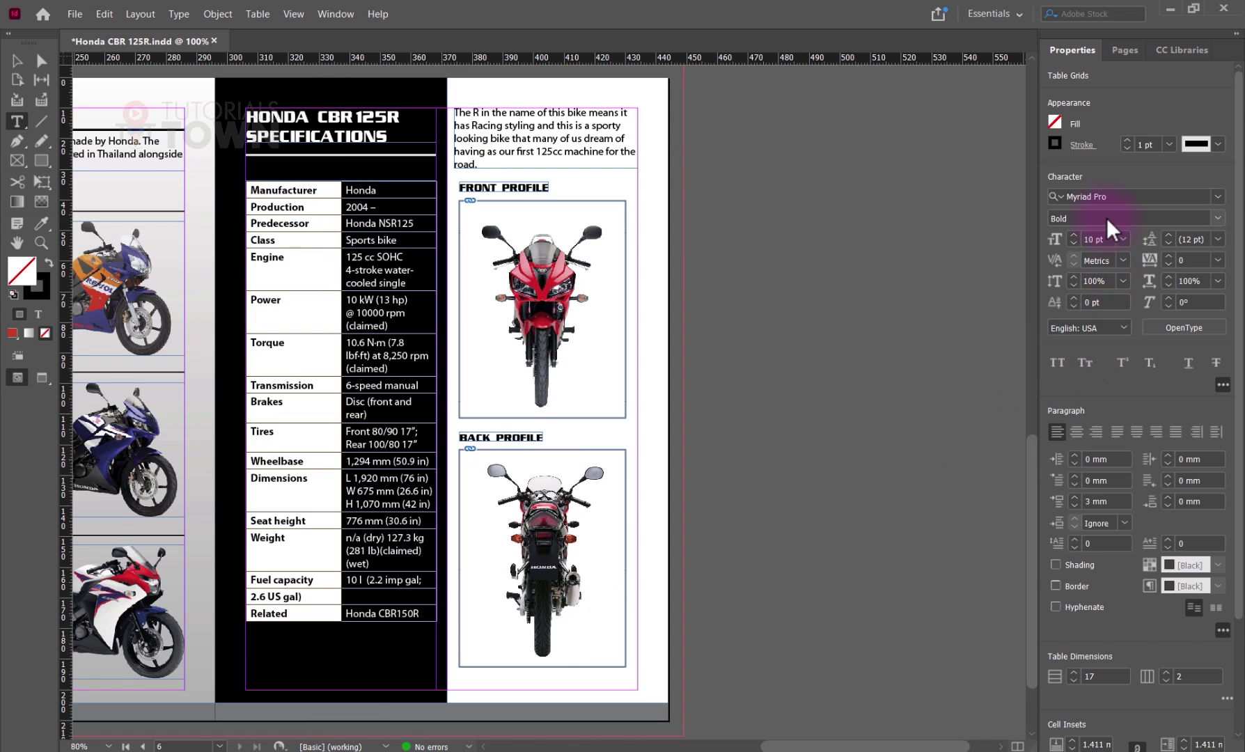
click(1117, 194)
text(en)
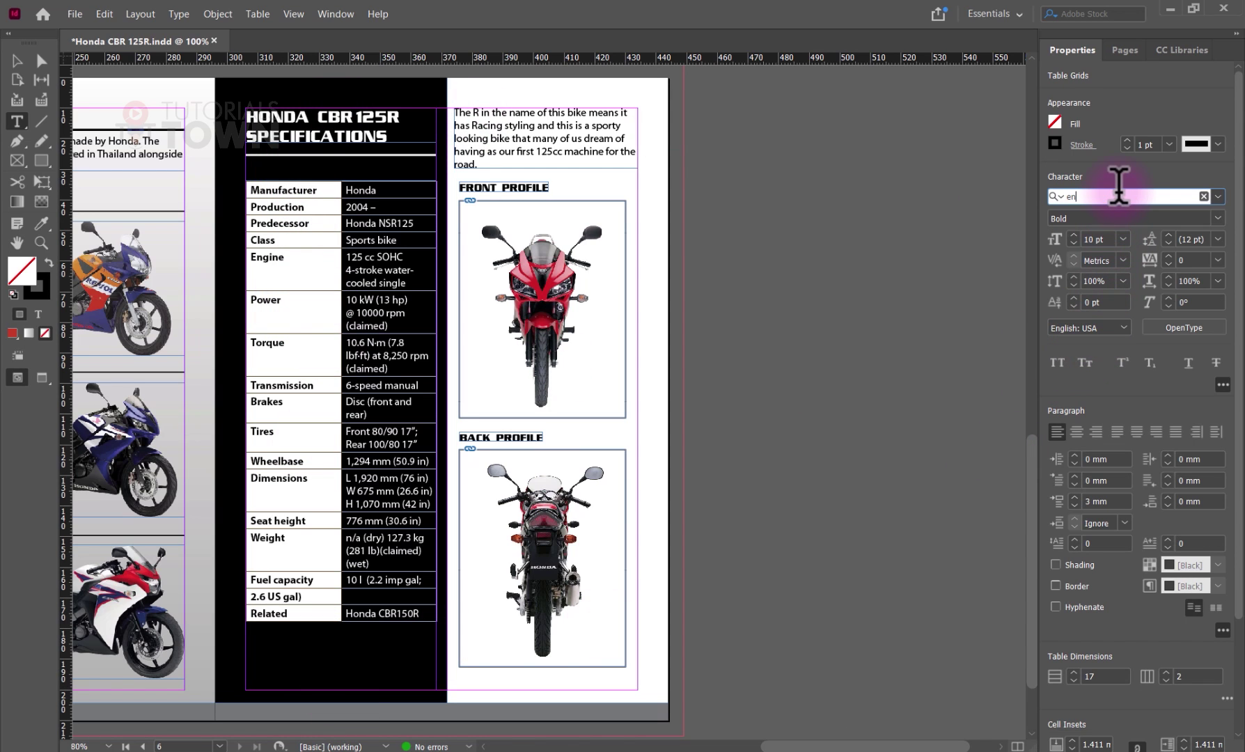
text(ter)
click(1082, 273)
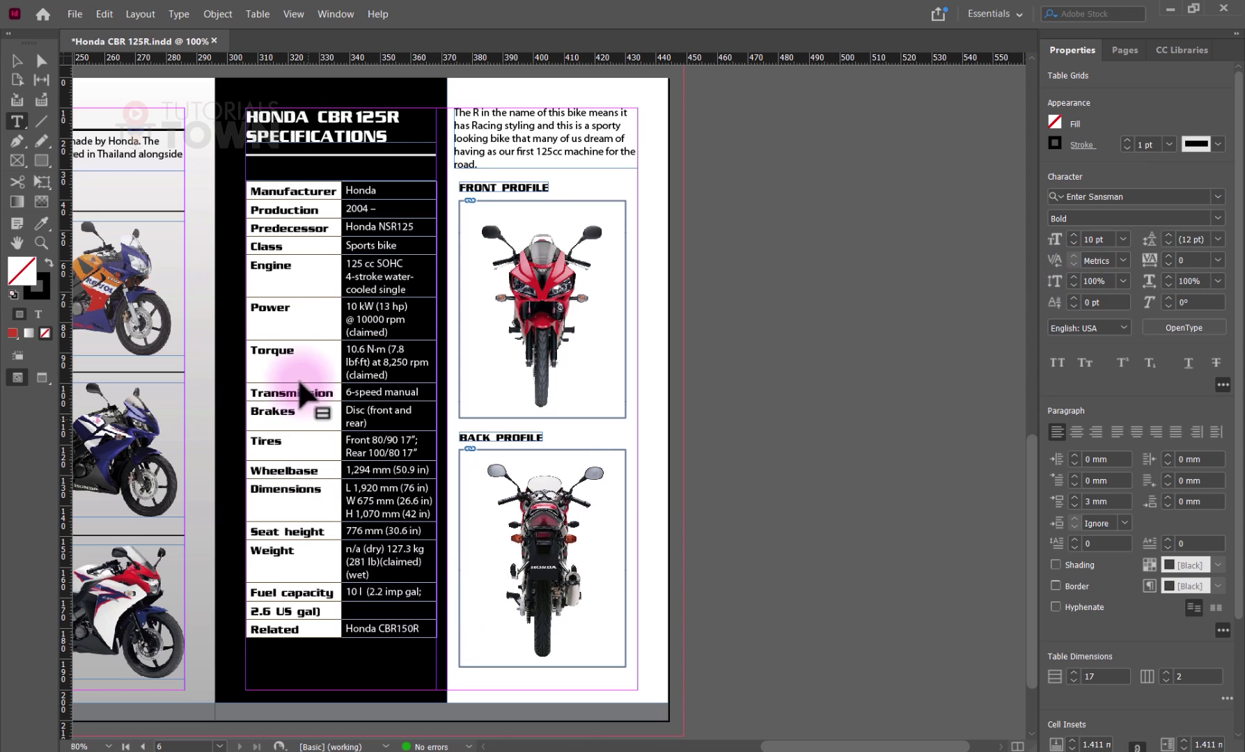
click(1076, 244)
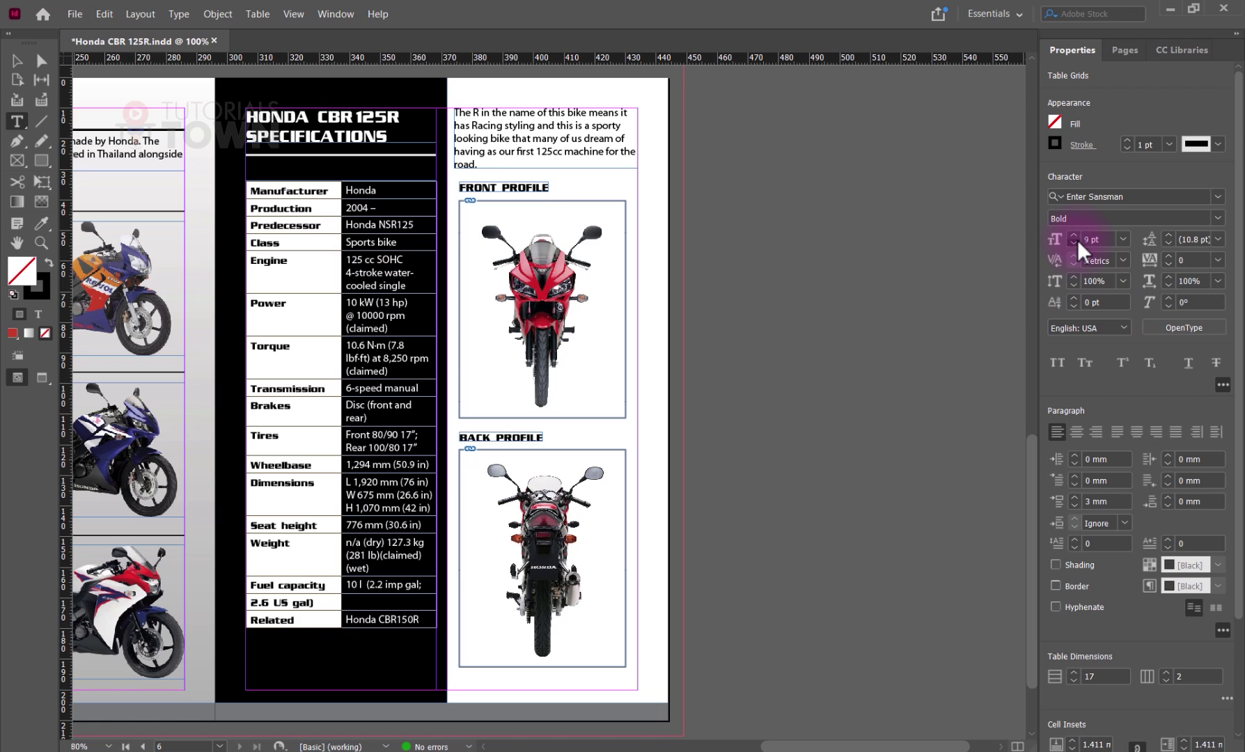
click(1076, 244)
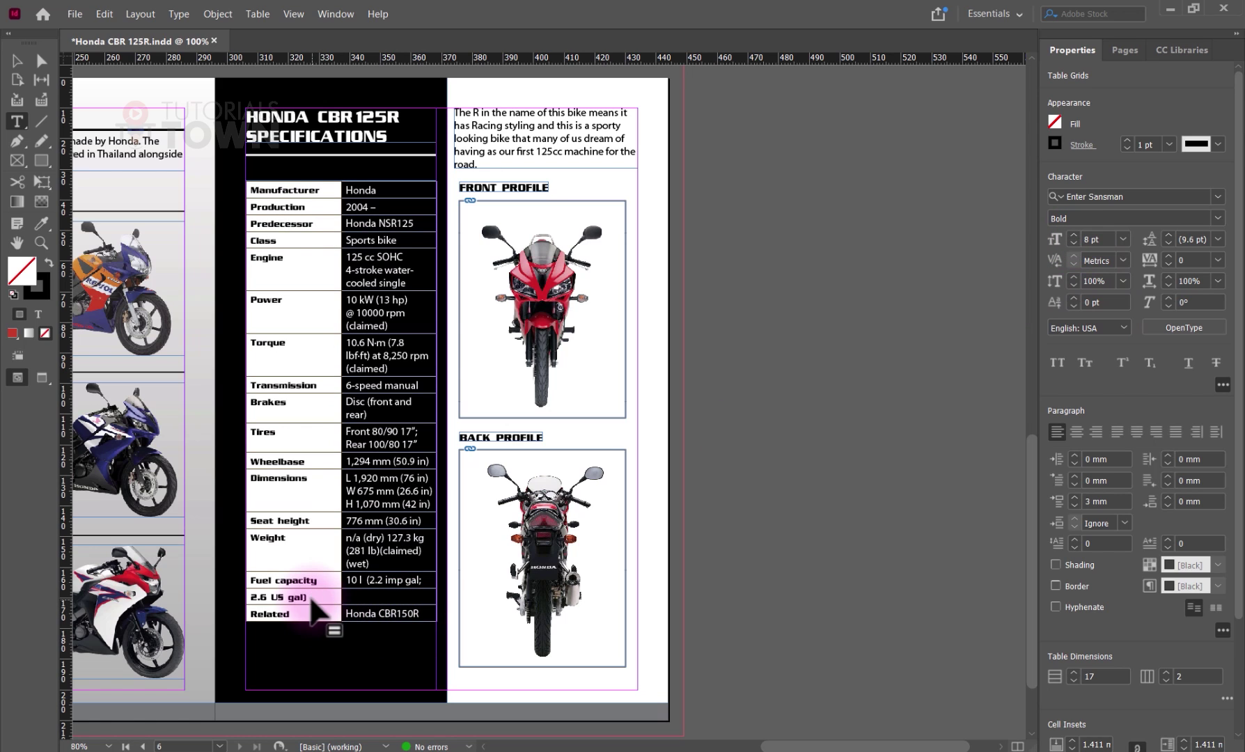
Step: Move the text "2.6 US gal)" out of the label column to the end of the Fuel capacity value
click(309, 598)
drag(308, 598, 255, 595)
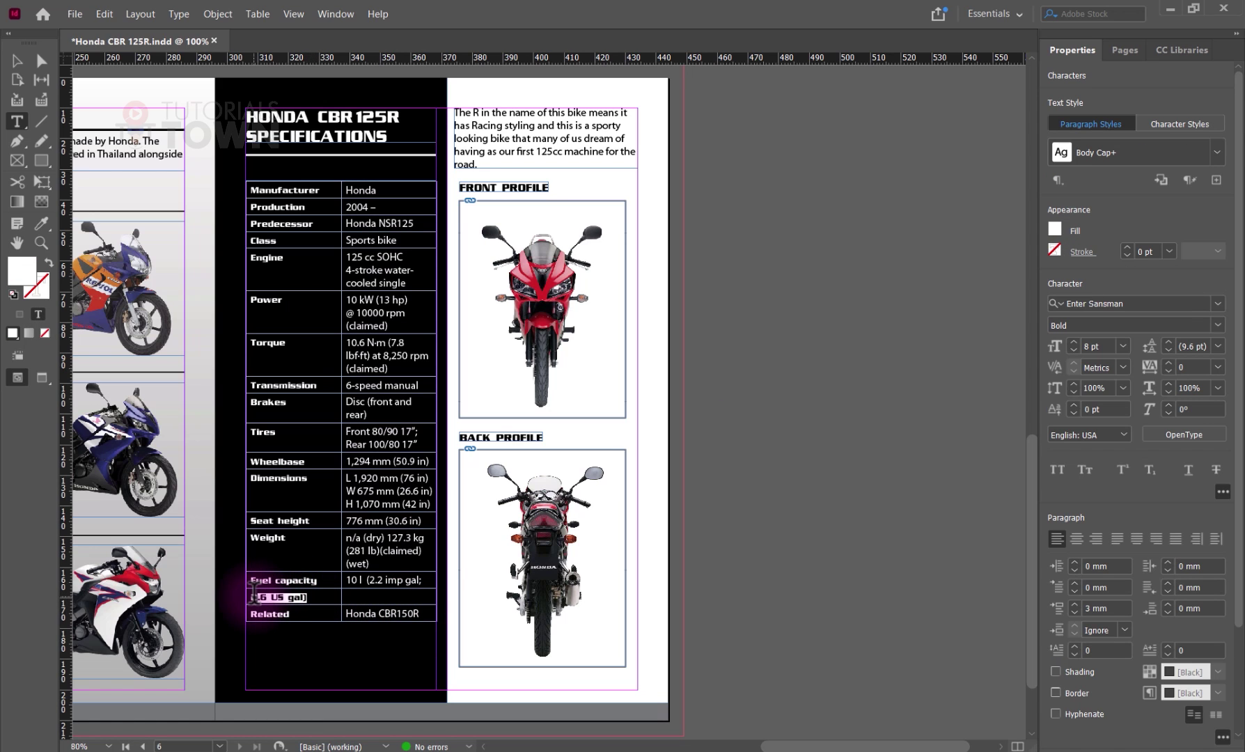
key(ctrl+x)
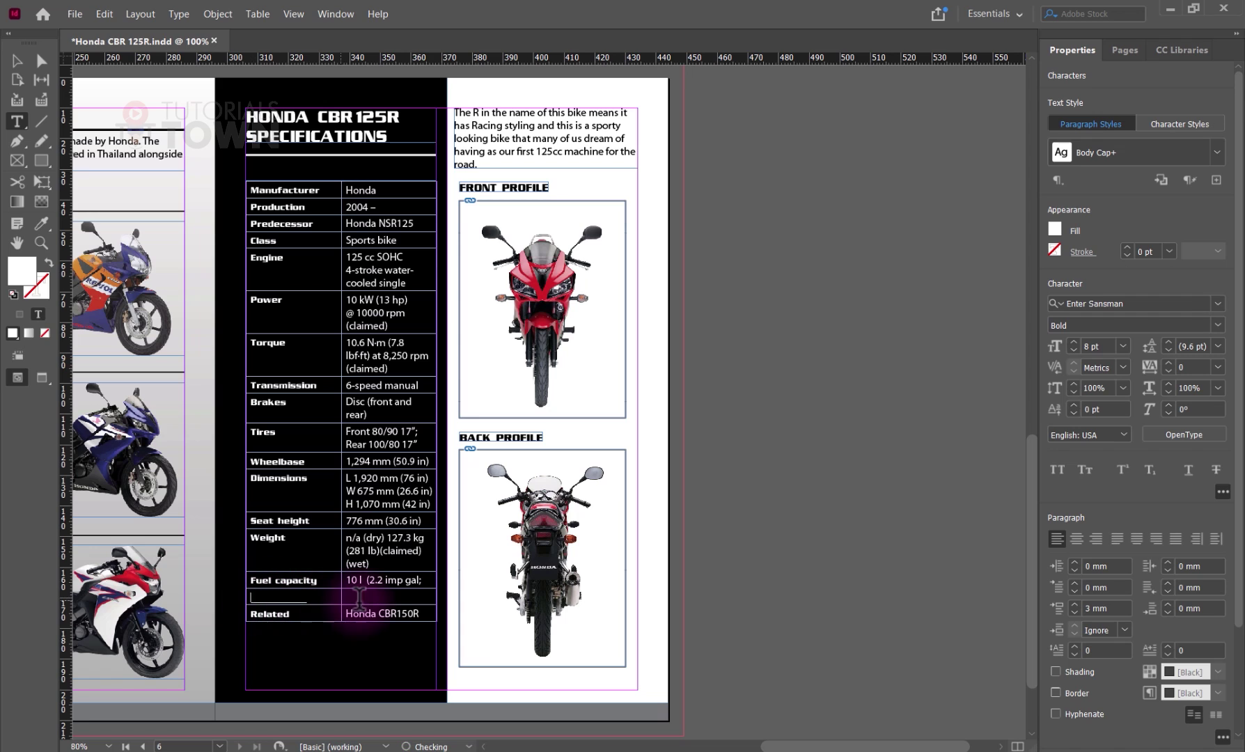
click(426, 580)
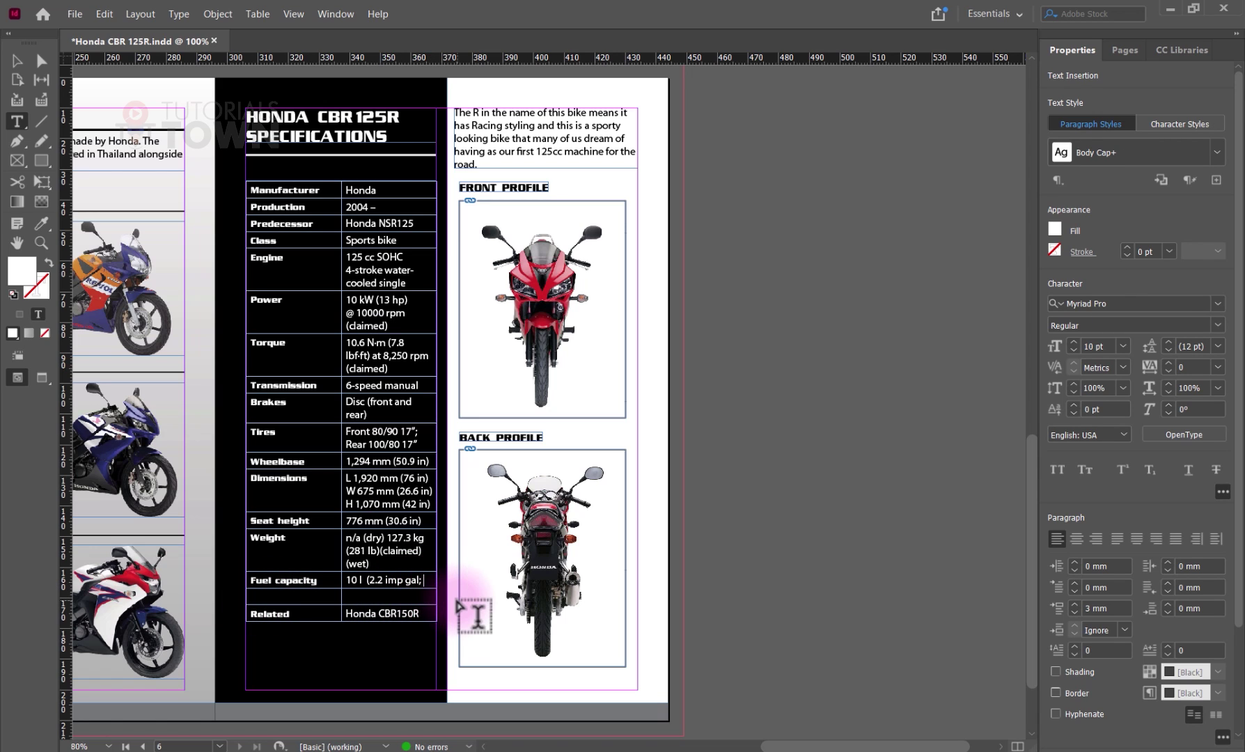
key(ctrl+v)
Step: Try to unify the formatting of the Fuel capacity value by applying a paragraph style
drag(405, 591, 344, 582)
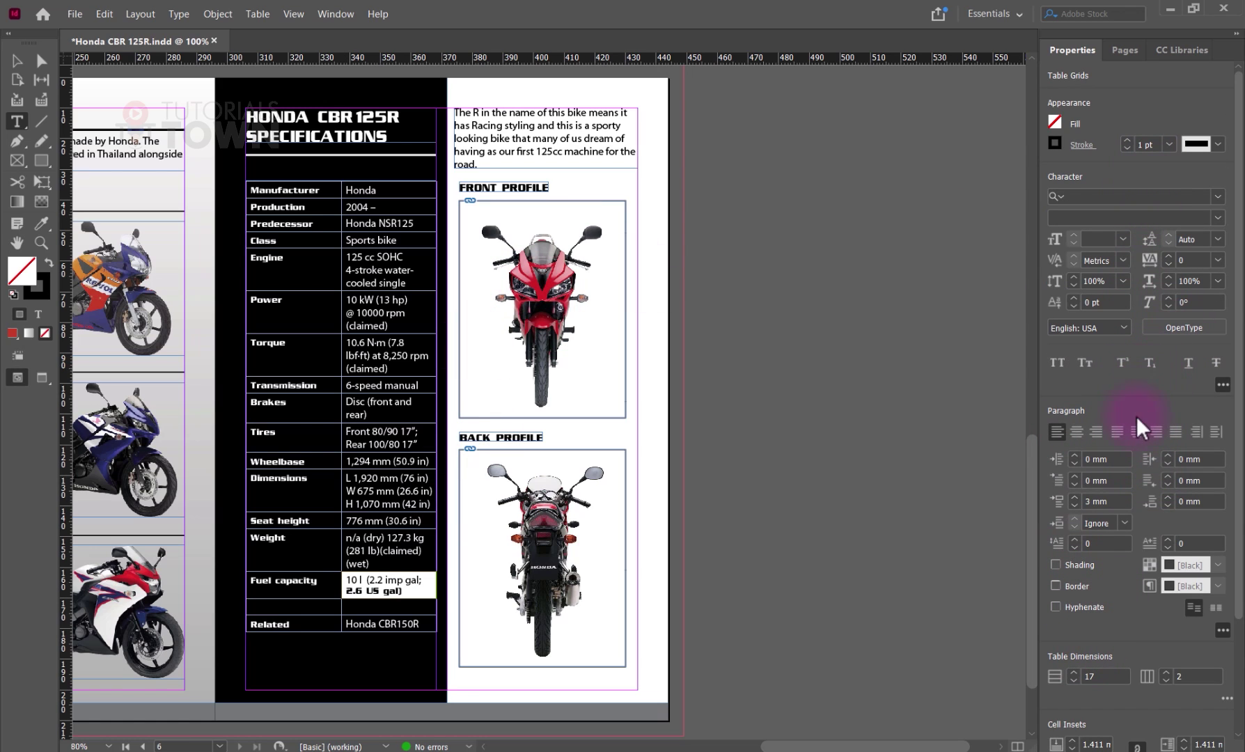
scroll(1143, 618, down, 3)
scroll(1141, 644, down, 1)
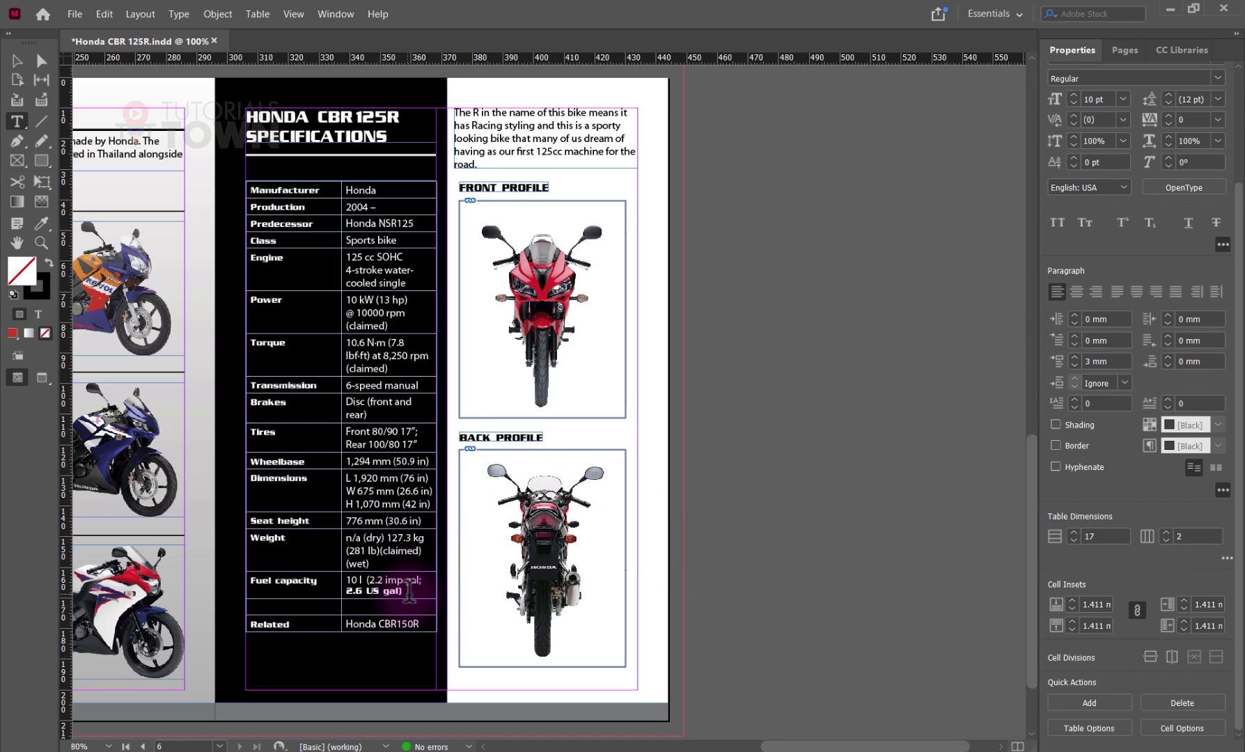
drag(404, 591, 358, 582)
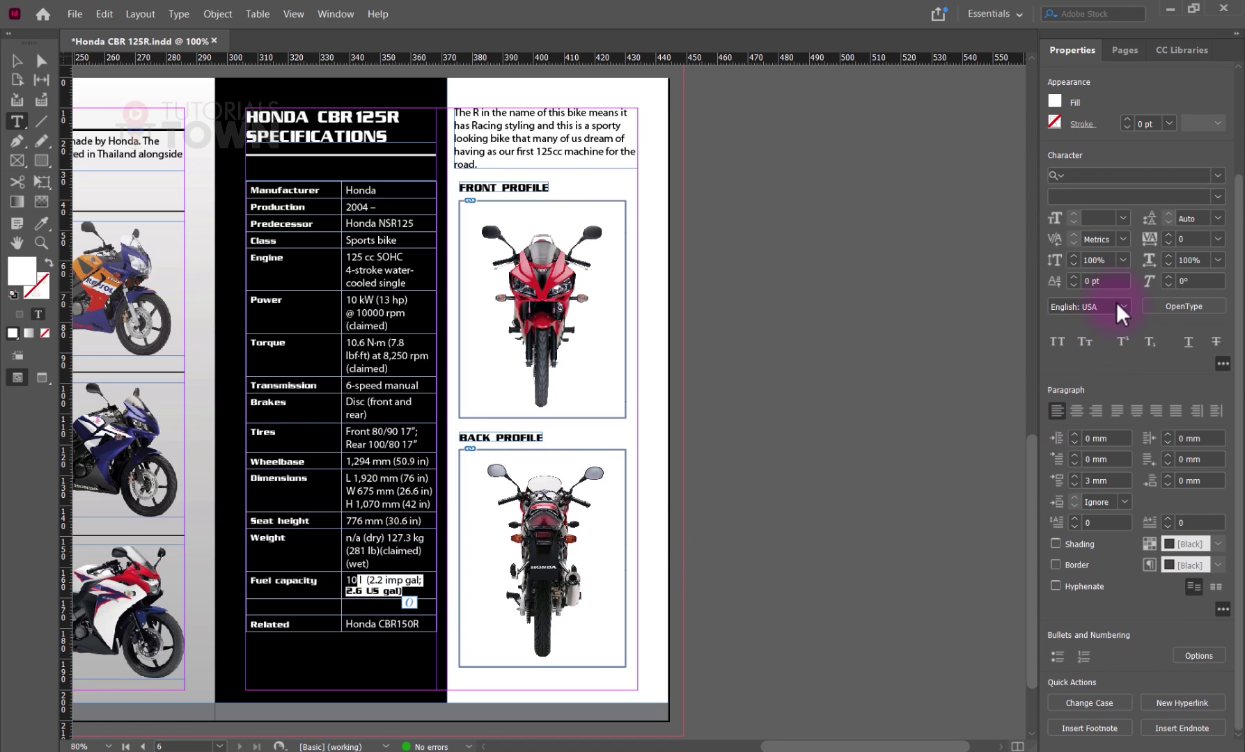
scroll(1183, 188, up, 3)
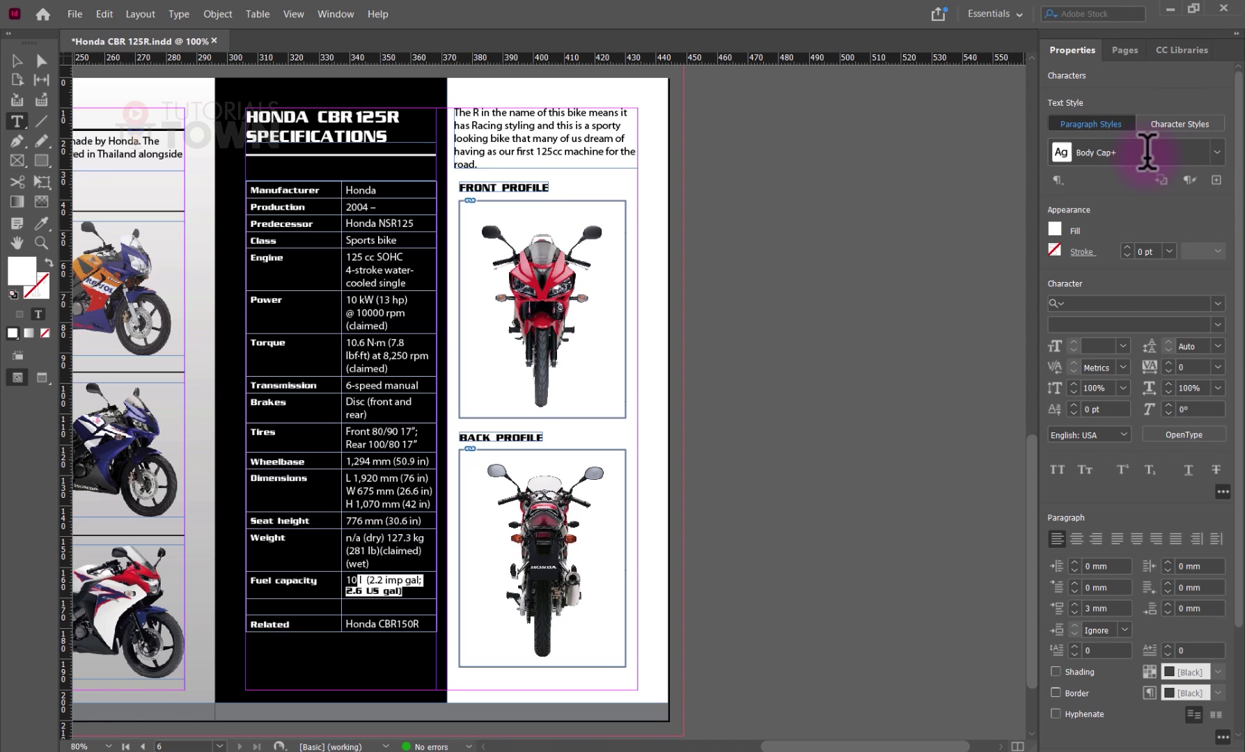
click(1222, 156)
click(1111, 208)
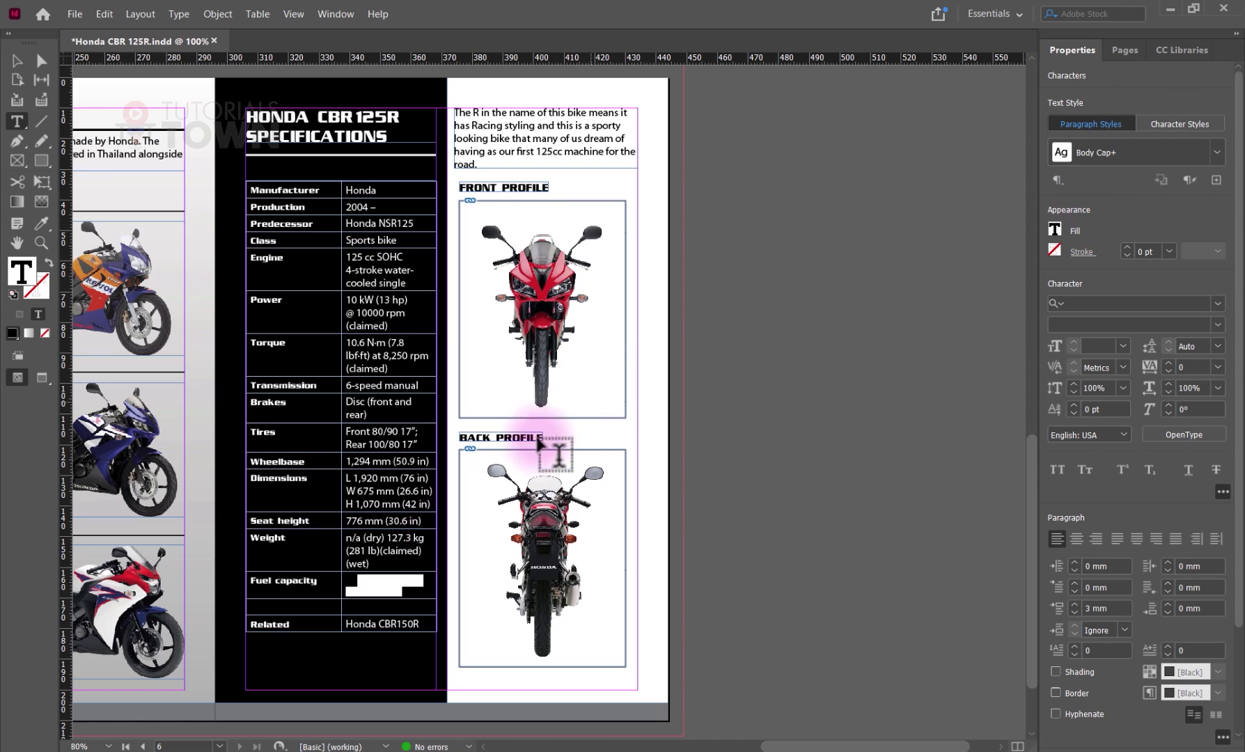
Step: Set the fill colour of the whole Fuel capacity value text to [Paper]
click(403, 589)
mouse_move(403, 589)
mouse_down()
mouse_move(327, 581)
mouse_move(343, 571)
mouse_up()
triple_click(347, 581)
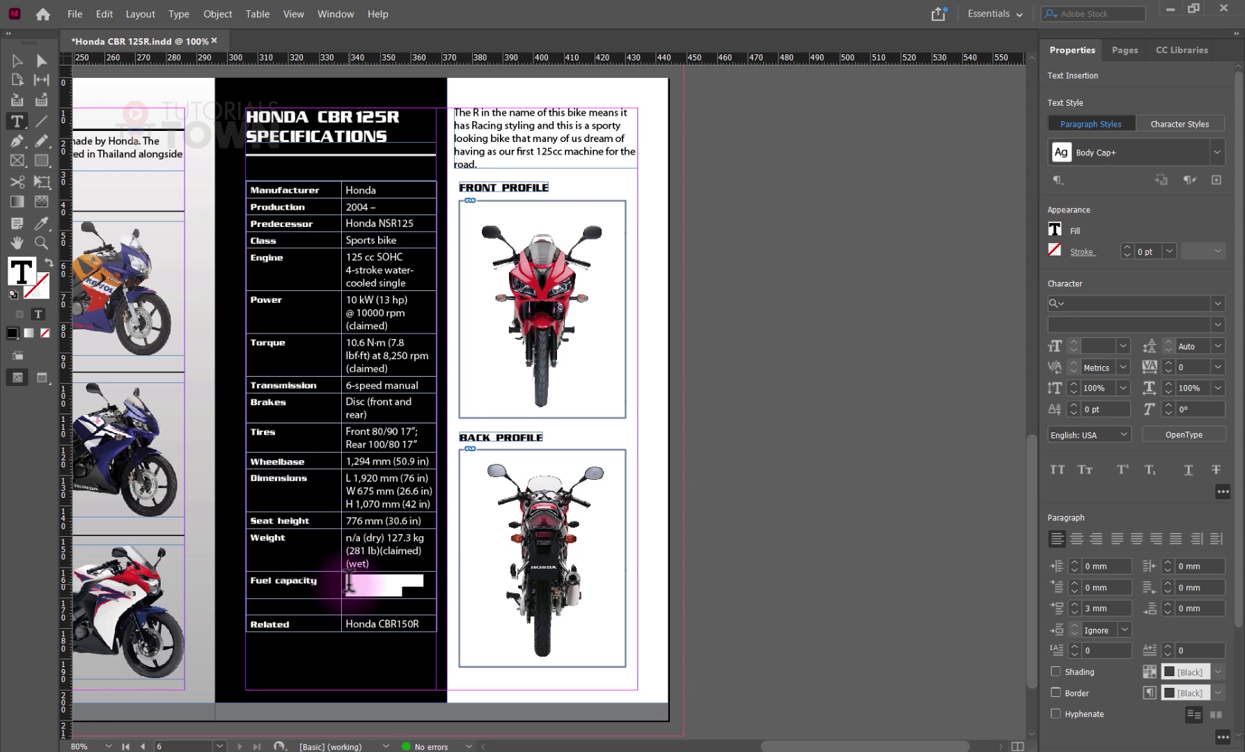
click(1055, 230)
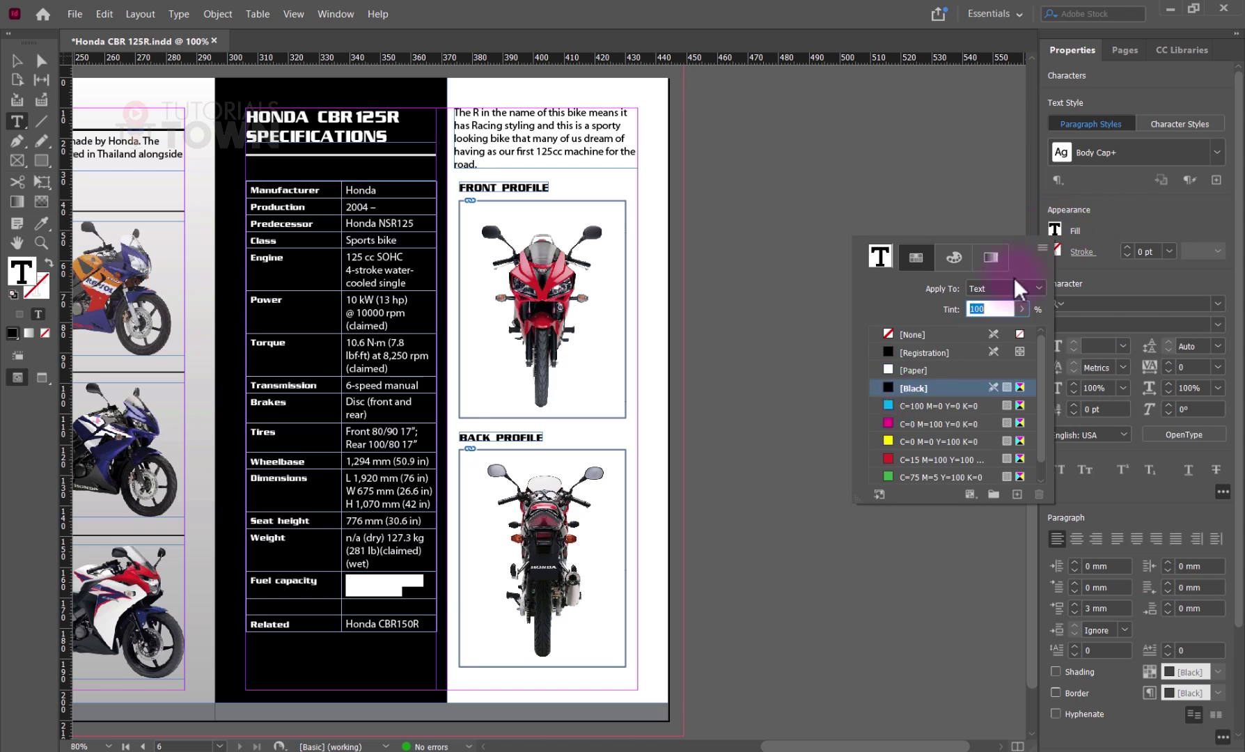
click(914, 370)
Step: Delete the empty table row between Fuel capacity and Related
click(362, 607)
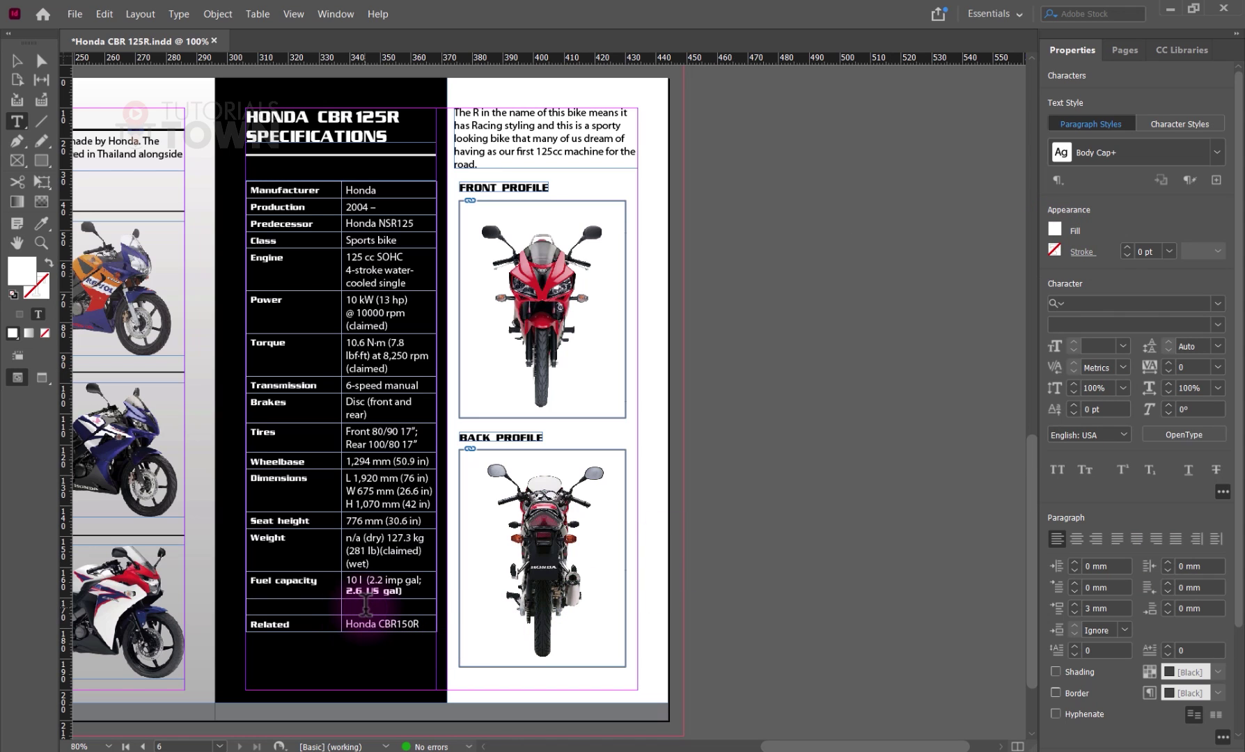
right_click(383, 610)
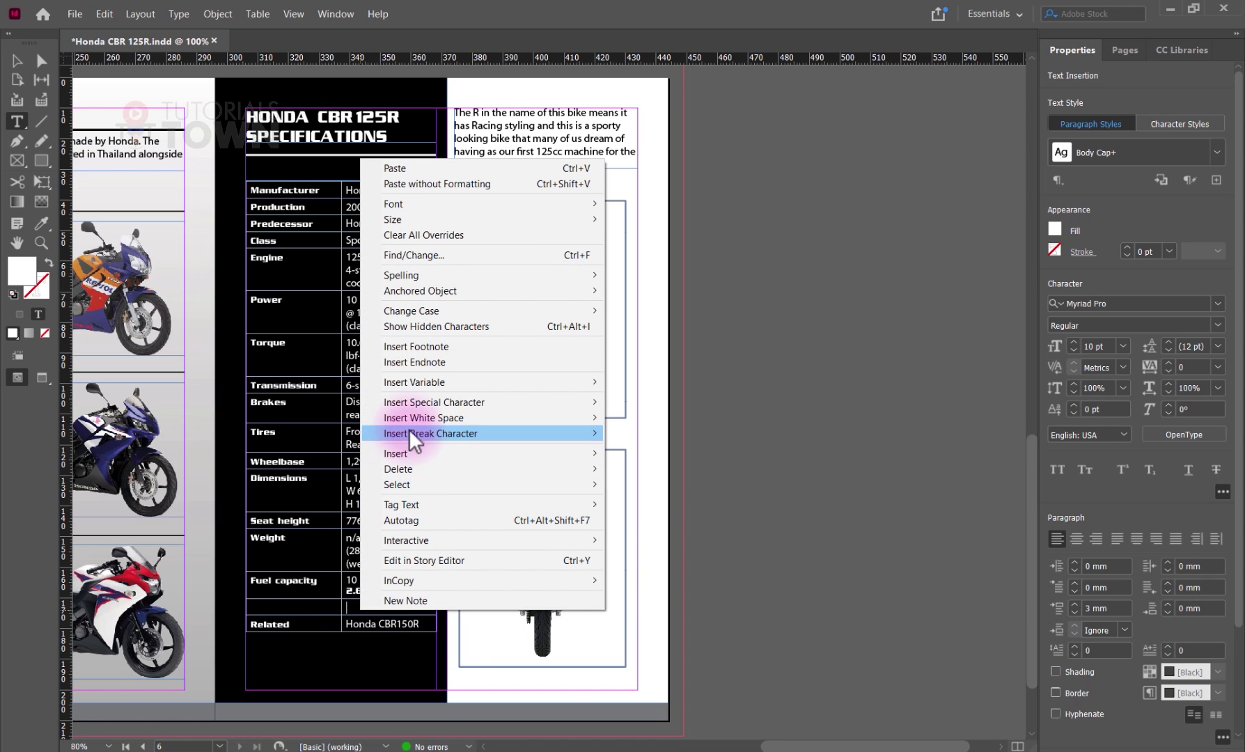
mouse_move(418, 469)
click(657, 470)
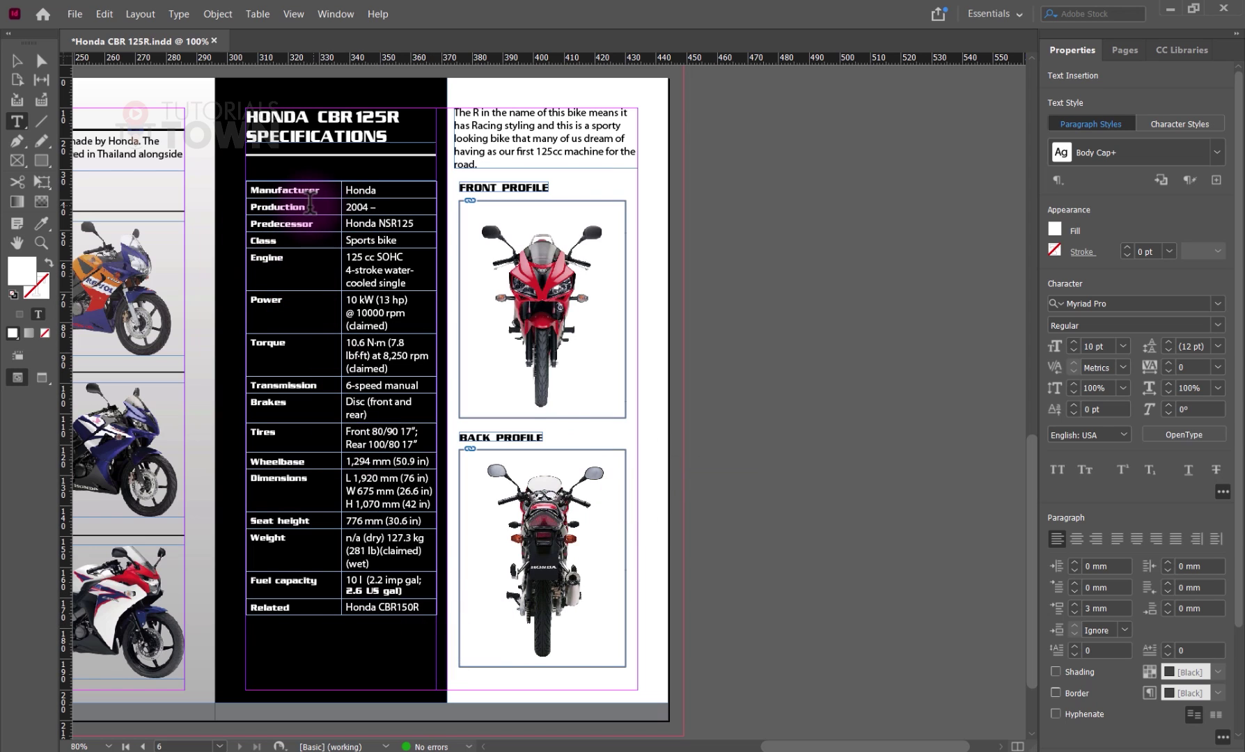
Step: Select the whole specifications table and show the Control bar to reach its border settings
mouse_move(307, 191)
mouse_down()
mouse_move(411, 589)
mouse_move(370, 600)
mouse_up()
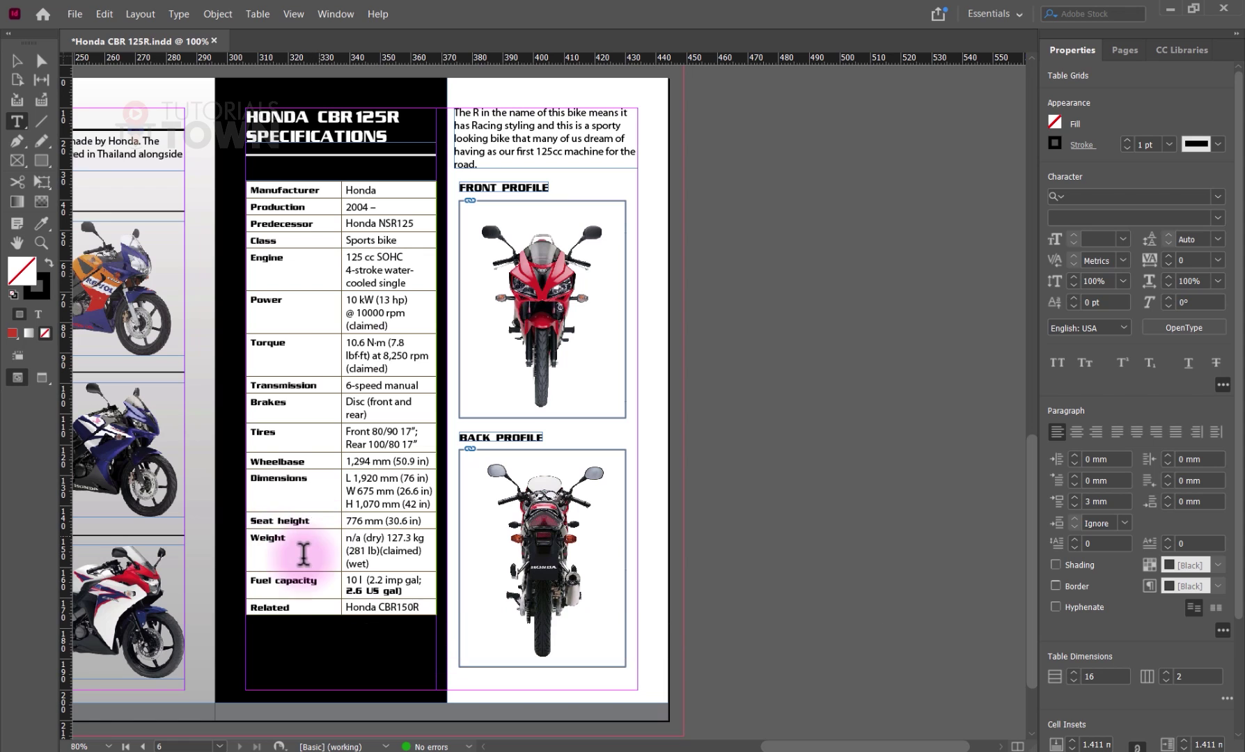
scroll(304, 554, up, 2)
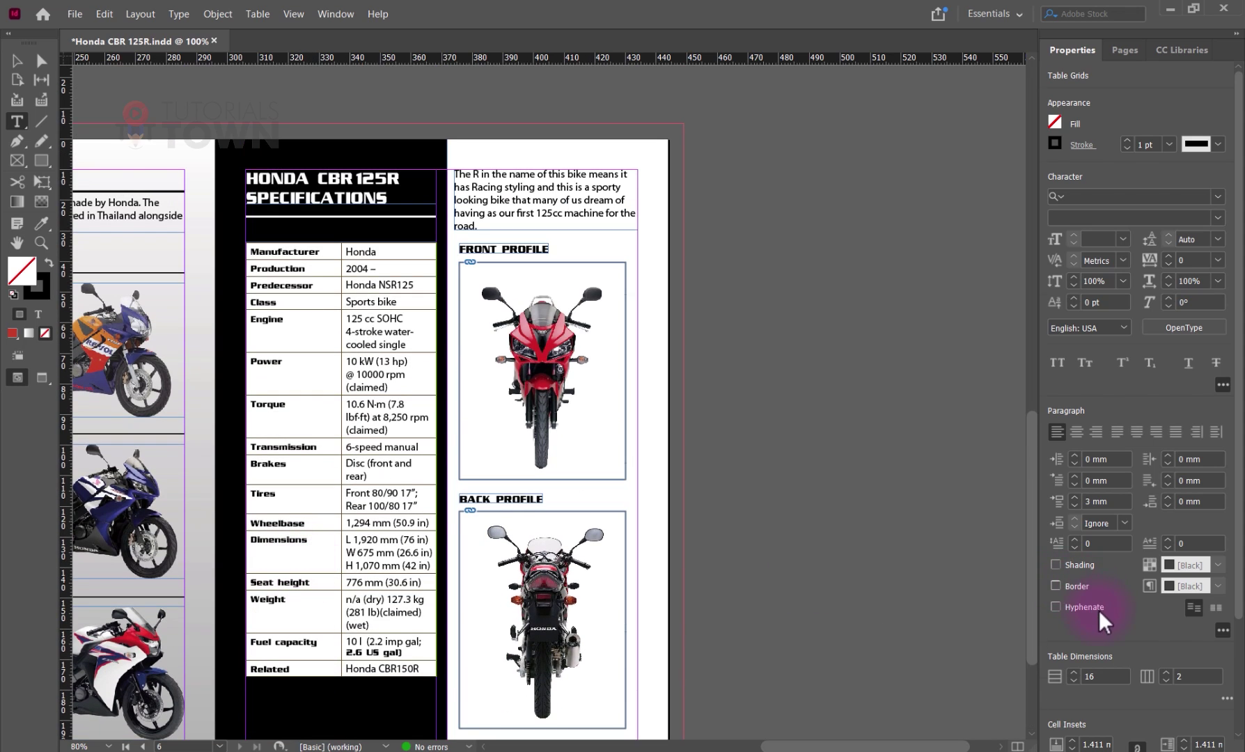
scroll(1102, 622, down, 3)
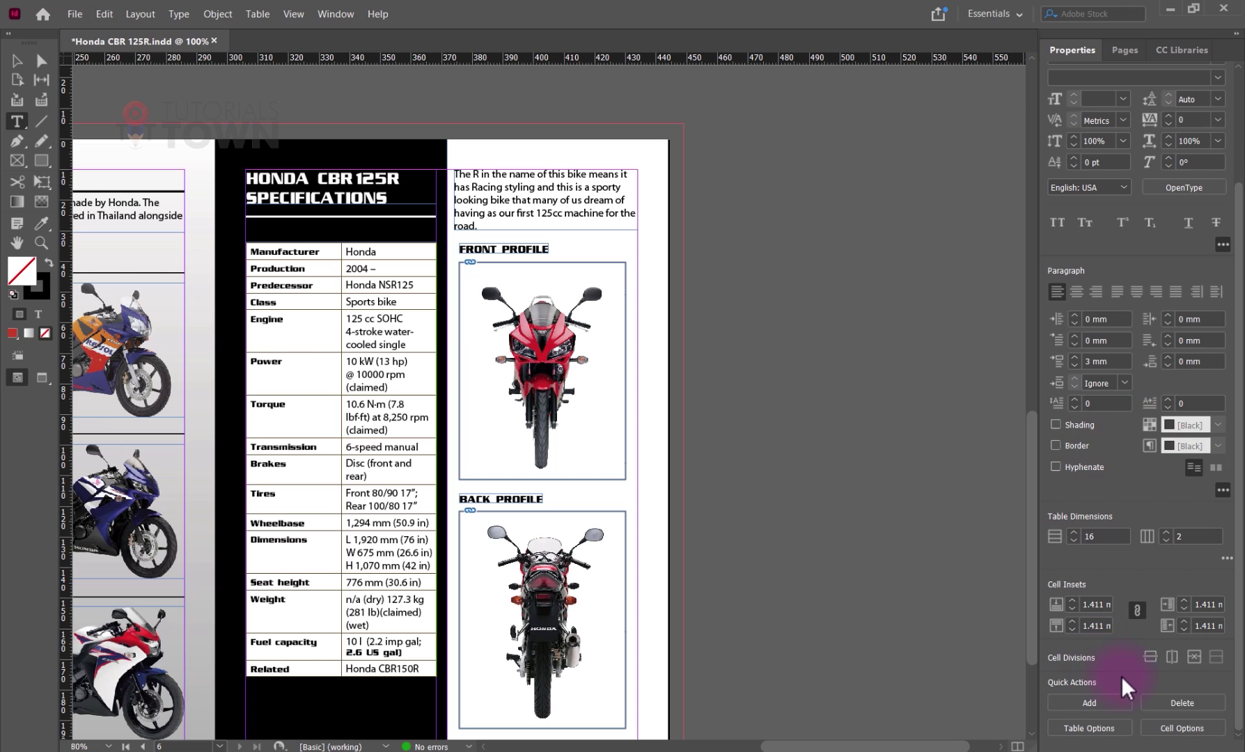
scroll(959, 450, up, 6)
scroll(978, 490, down, 8)
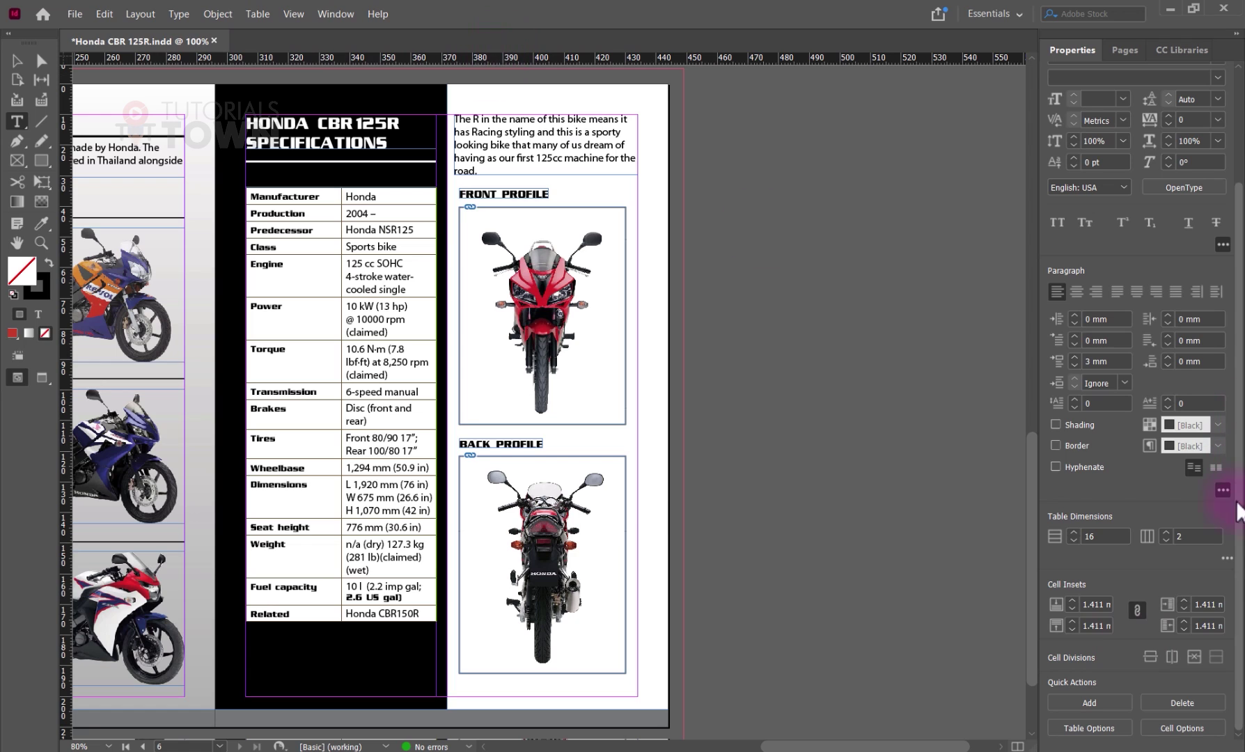
scroll(1155, 552, up, 4)
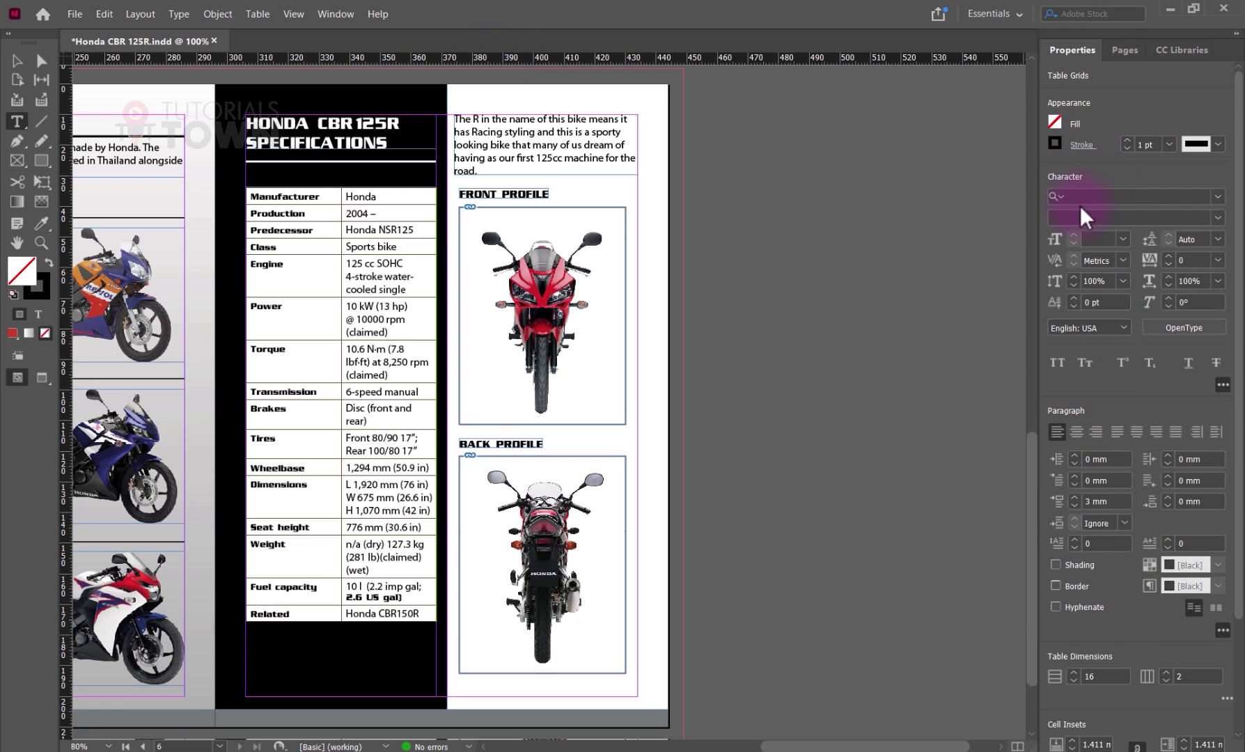
scroll(1110, 486, down, 4)
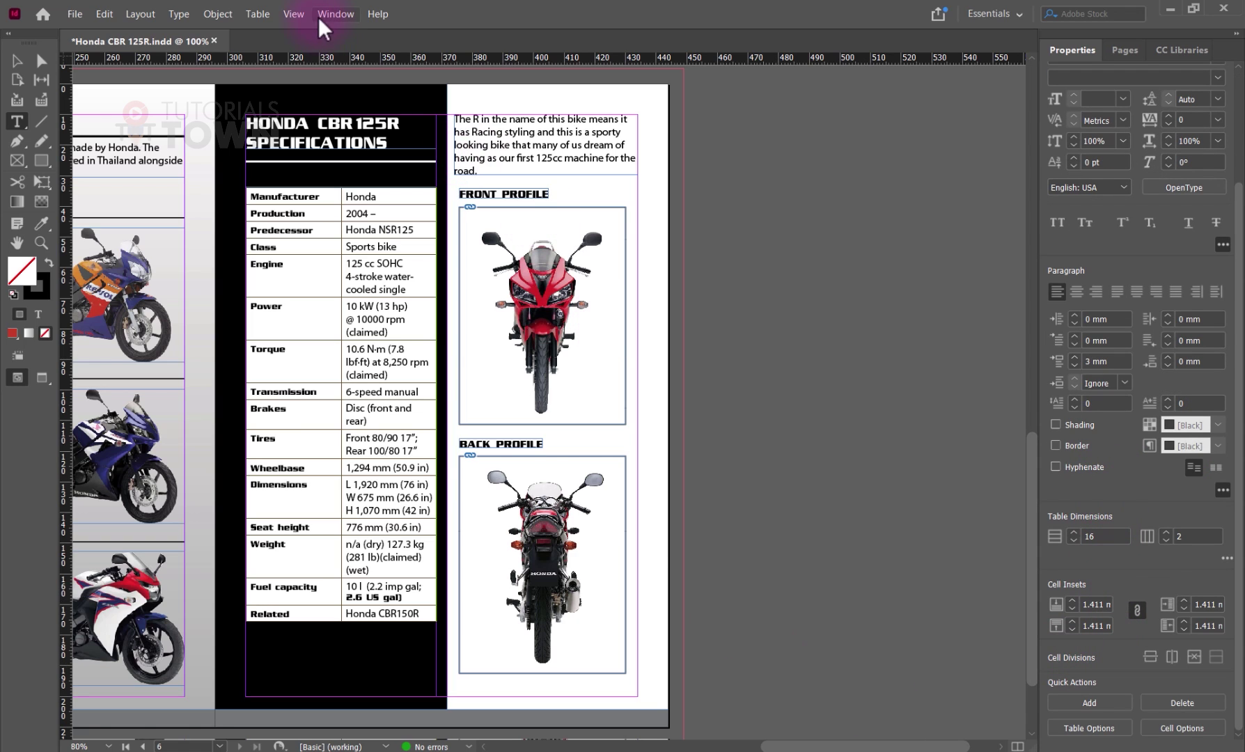
click(336, 14)
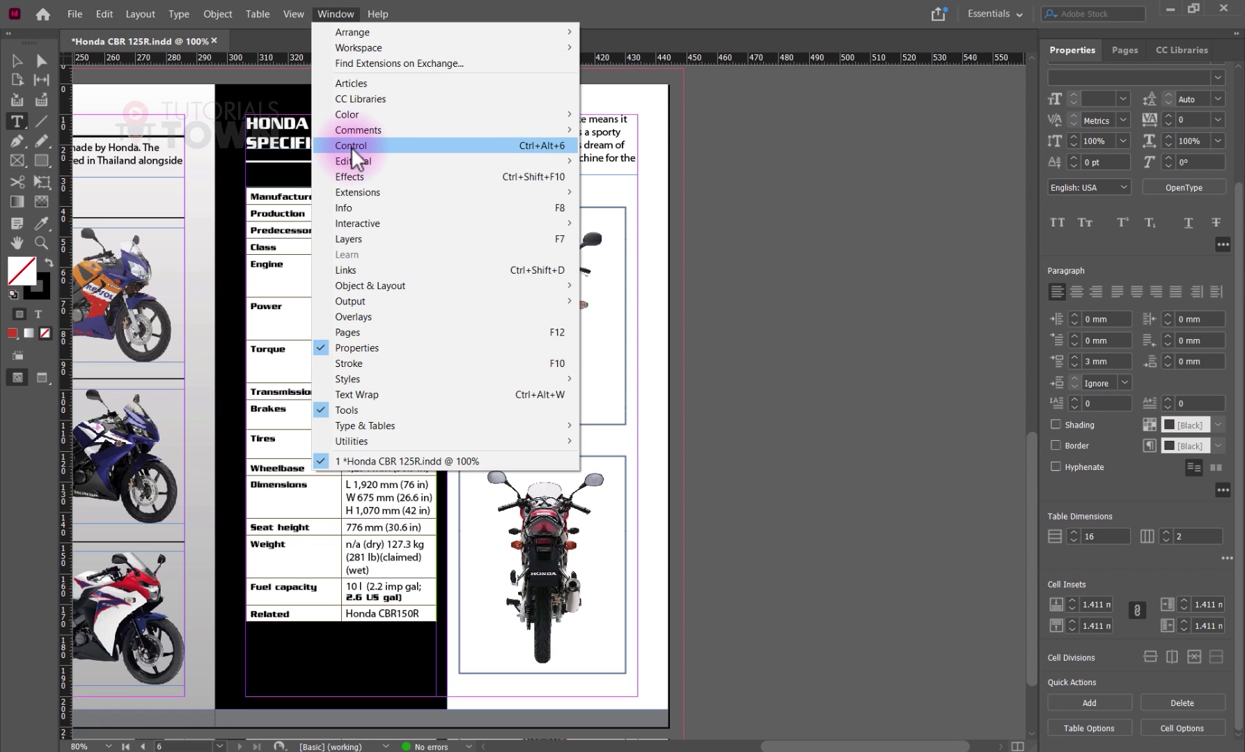
click(353, 149)
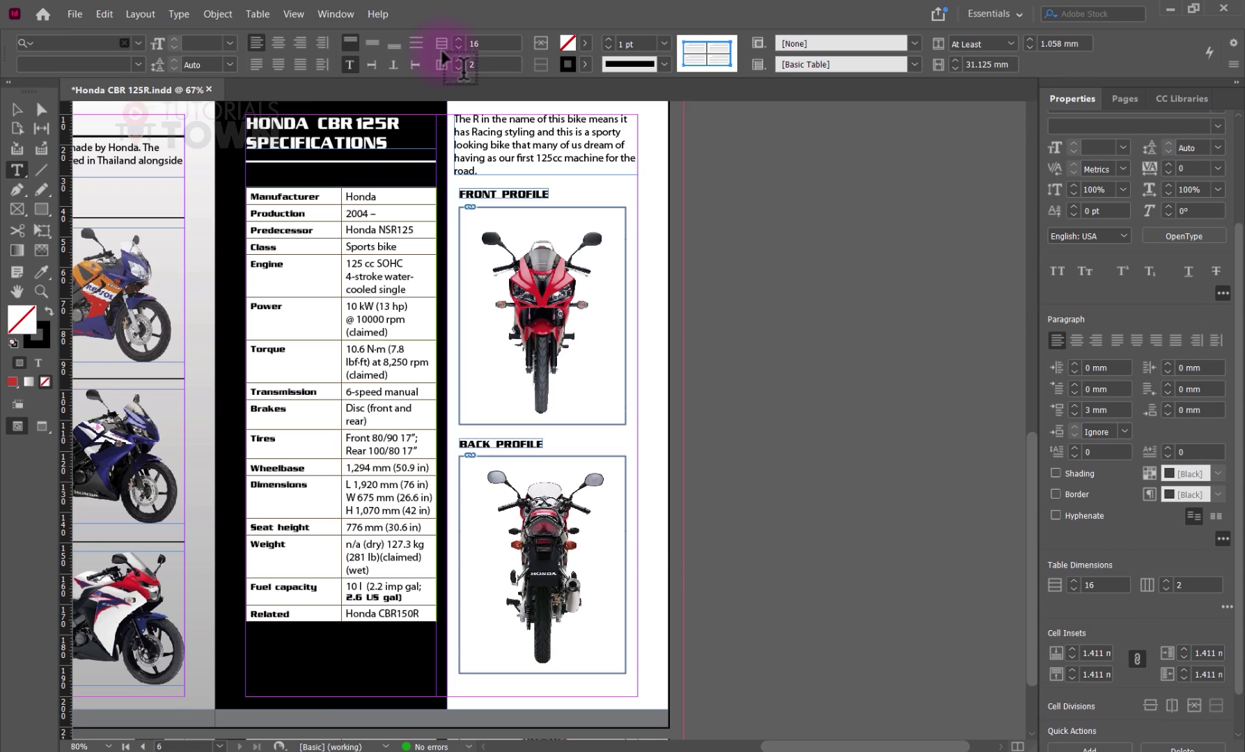
Step: Set the stroke weight of the selected table cells to 0 pt
key(ctrl+minus)
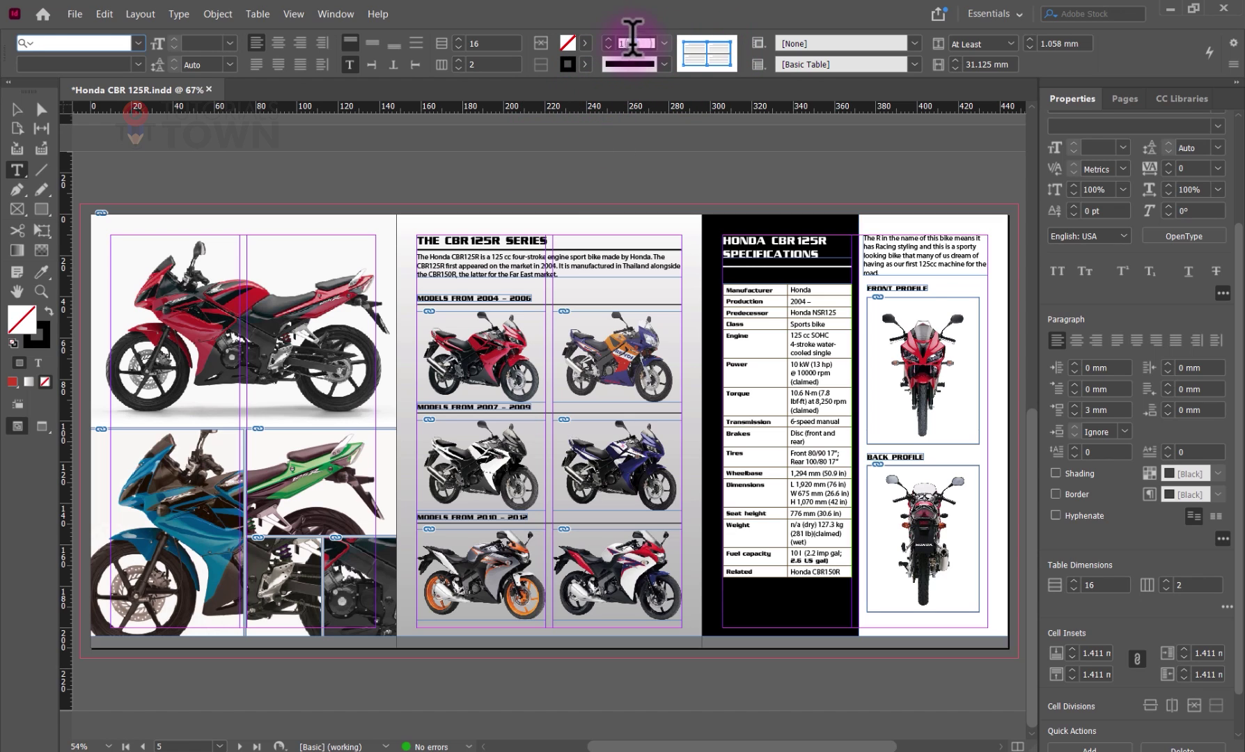
click(634, 43)
key(Return)
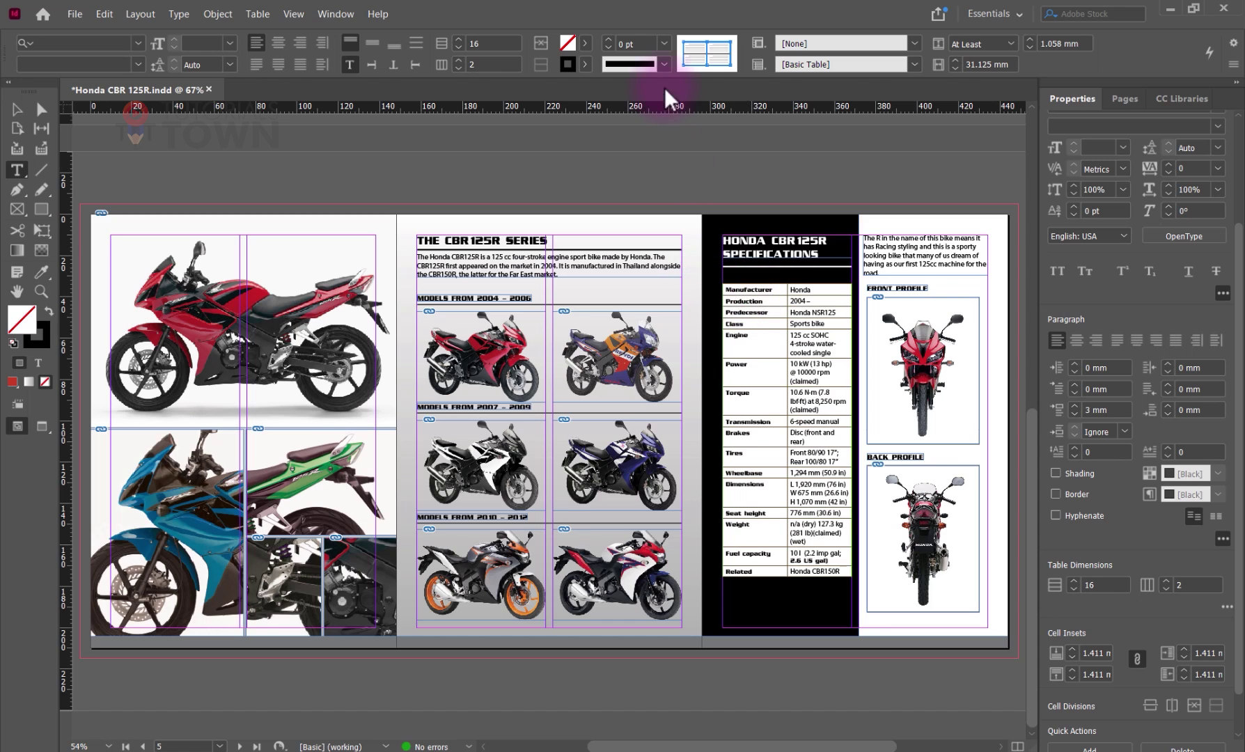
Step: Limit the specifications table's border settings to the inner cell lines and set their stroke colour to [Paper]
click(710, 51)
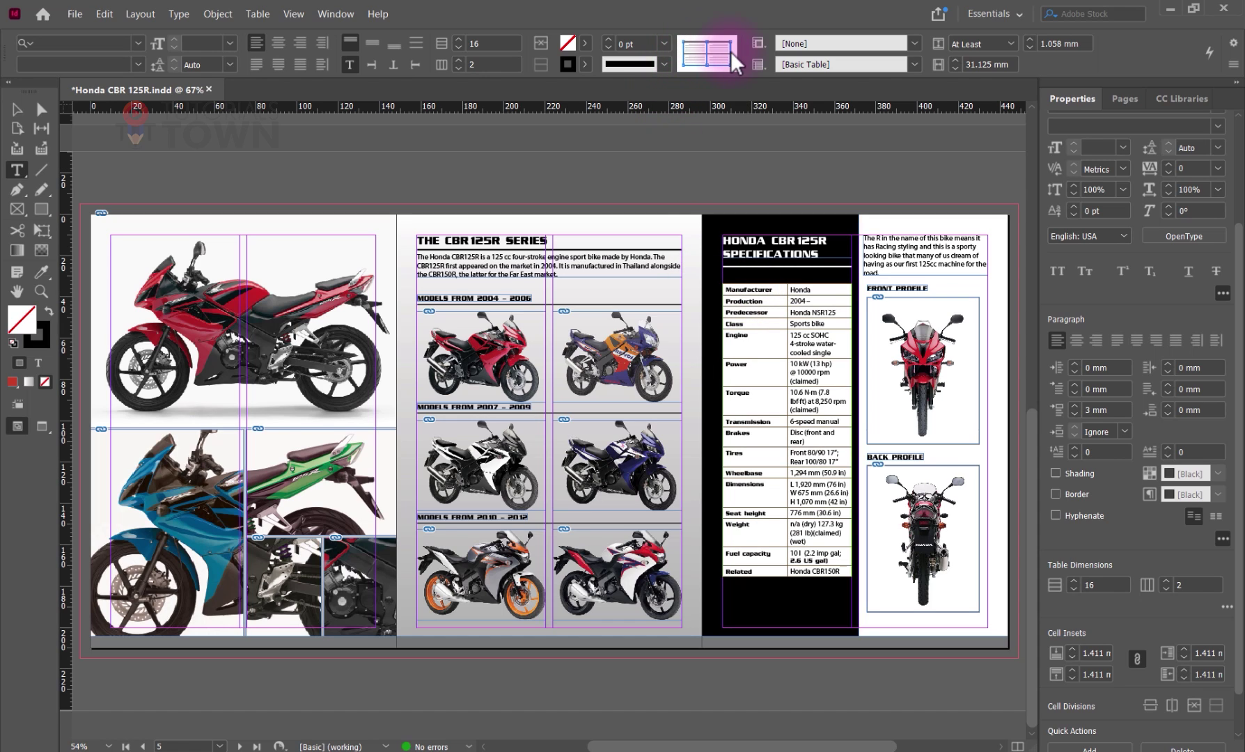
click(692, 59)
click(694, 61)
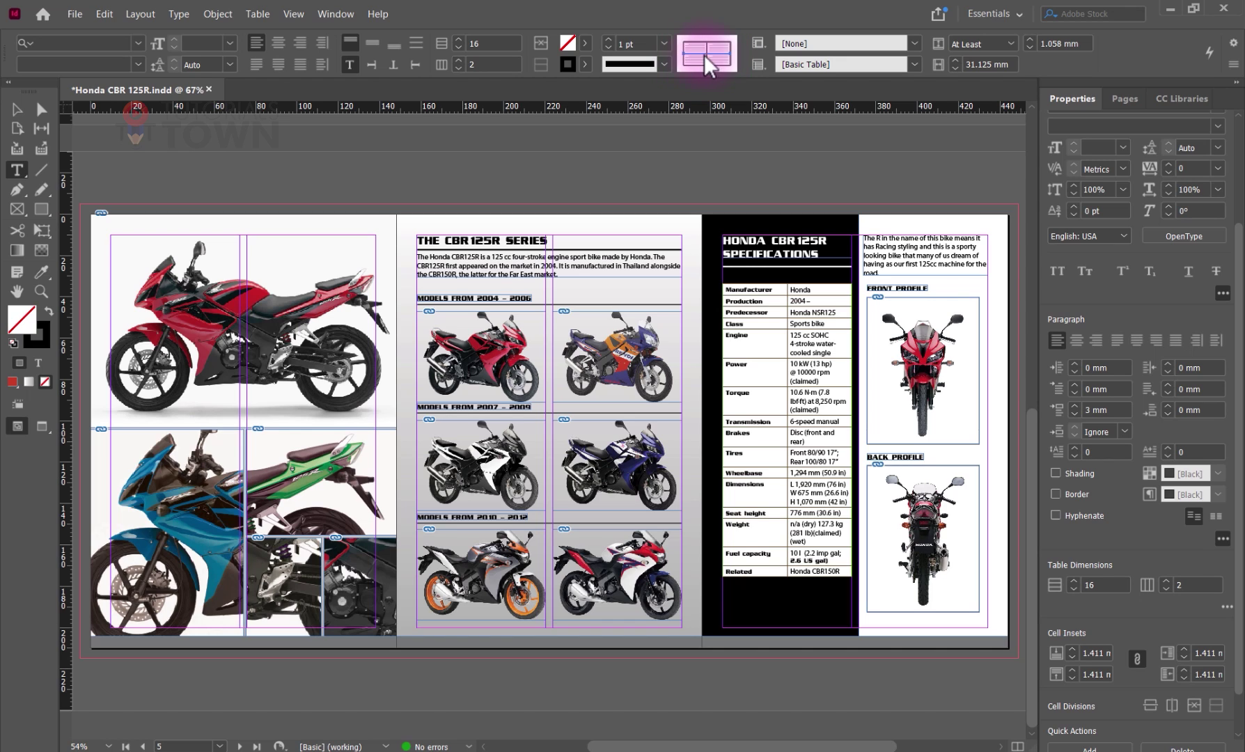
click(586, 66)
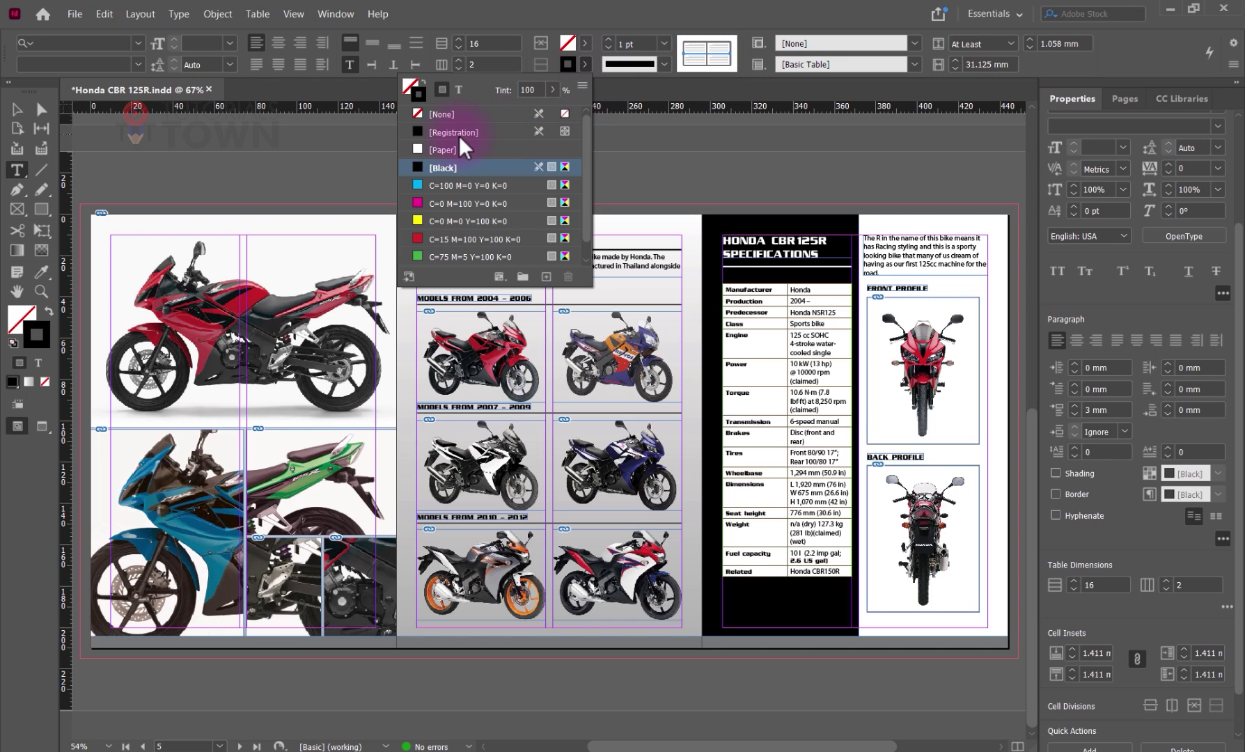
click(440, 150)
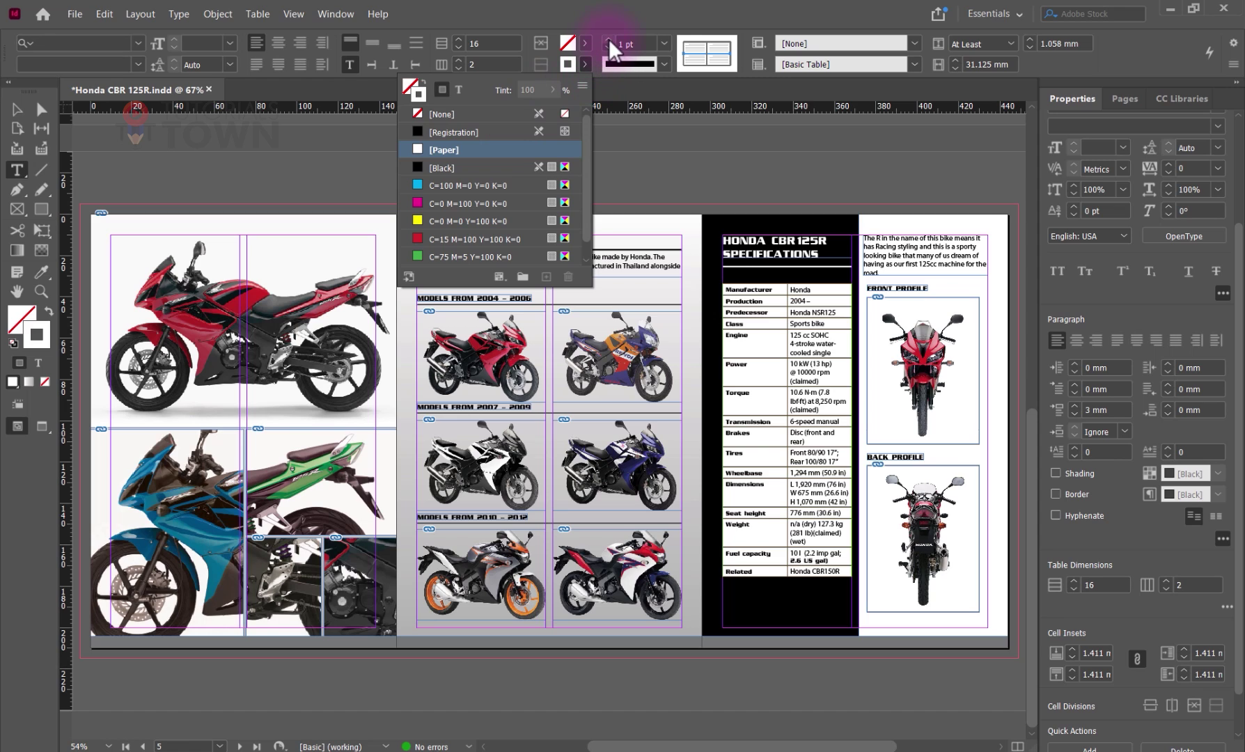
Step: Set the inner cell lines' stroke weight to 1.5 pt, deselect the table and toggle the Preview screen mode
click(626, 44)
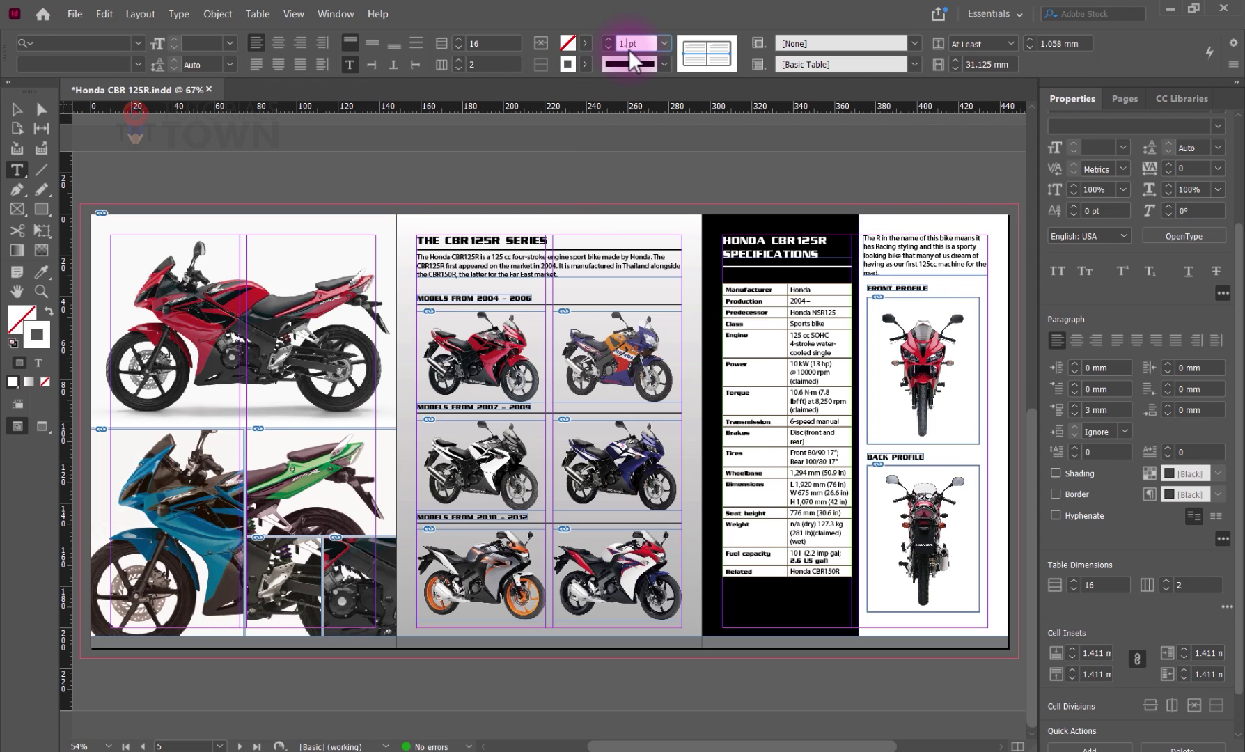
text(1.5)
key(Return)
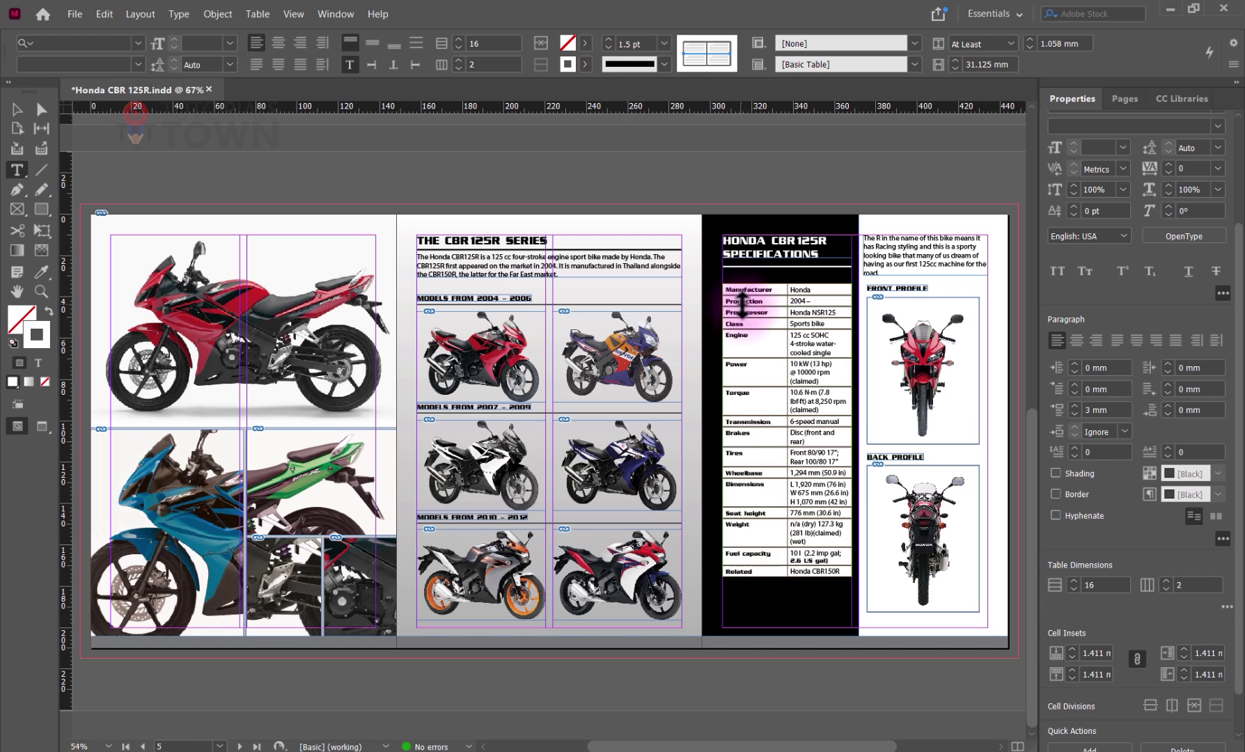
click(18, 111)
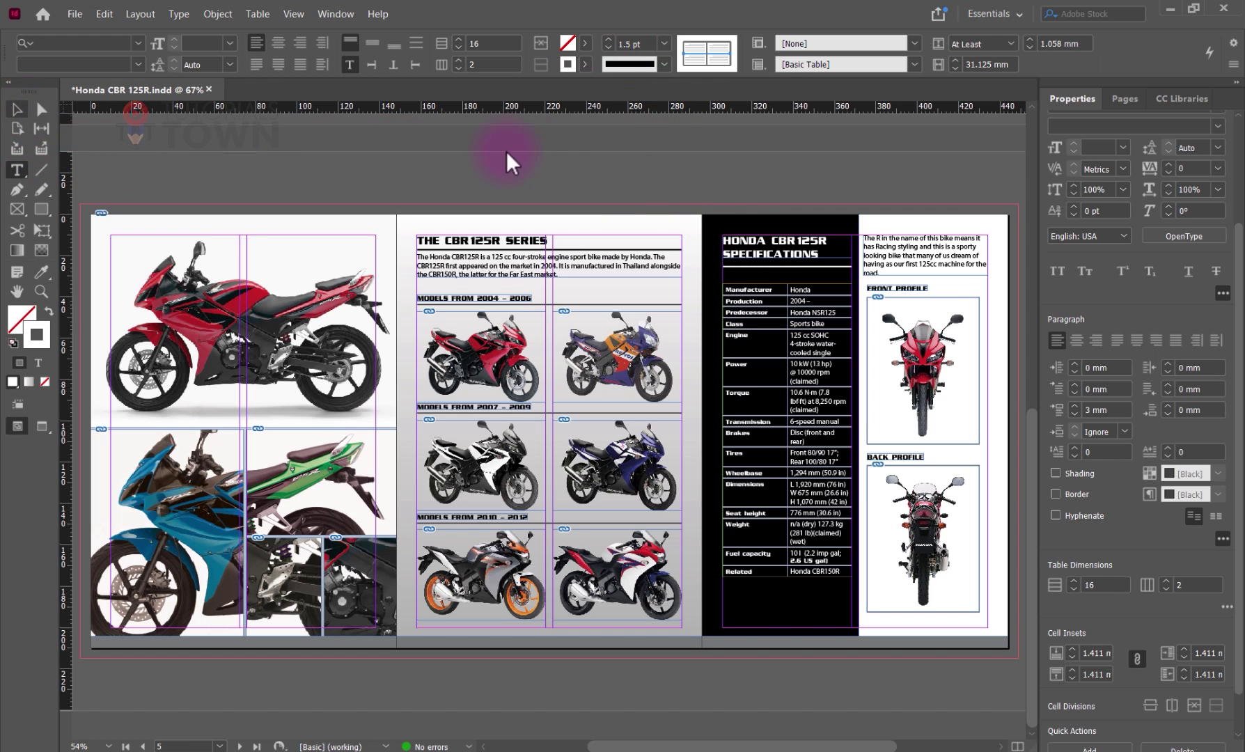
key(Escape)
key(w)
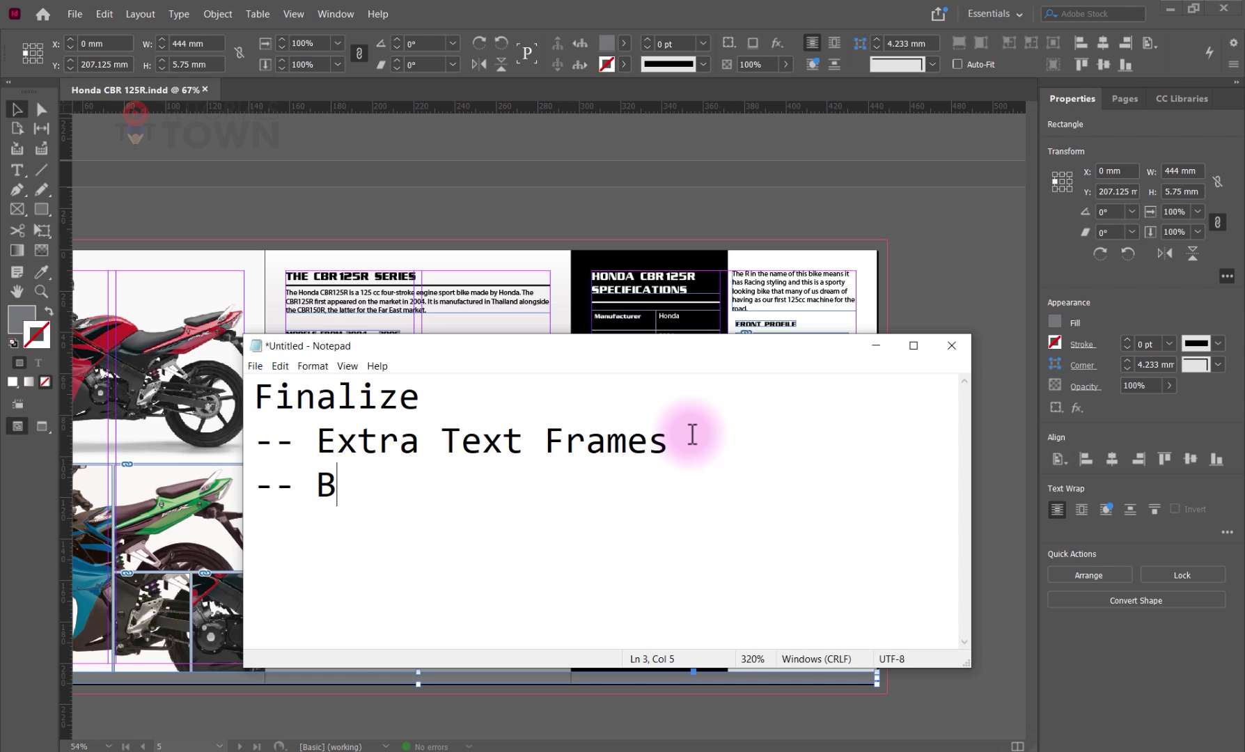
Step: In the Notepad checklist, complete the third line as "-- Bleed Area Manage" and return to the leaflet in InDesign
text(leed Area )
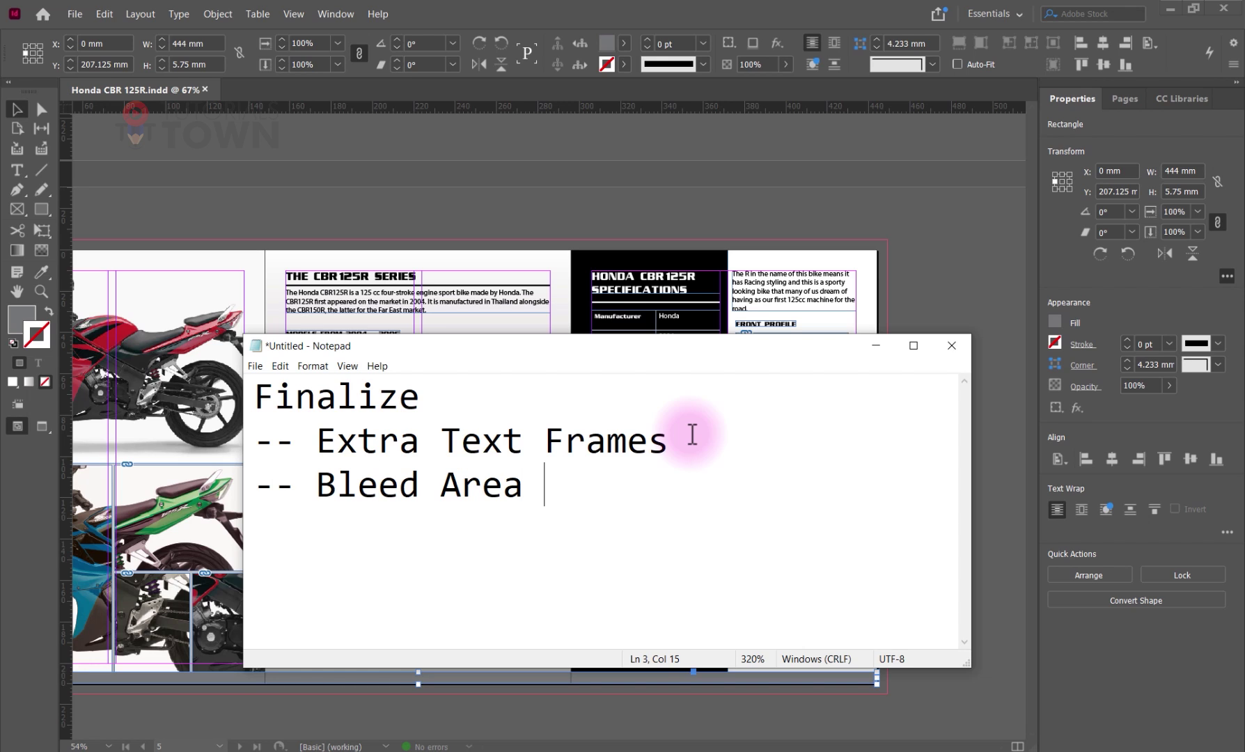
text(Manage)
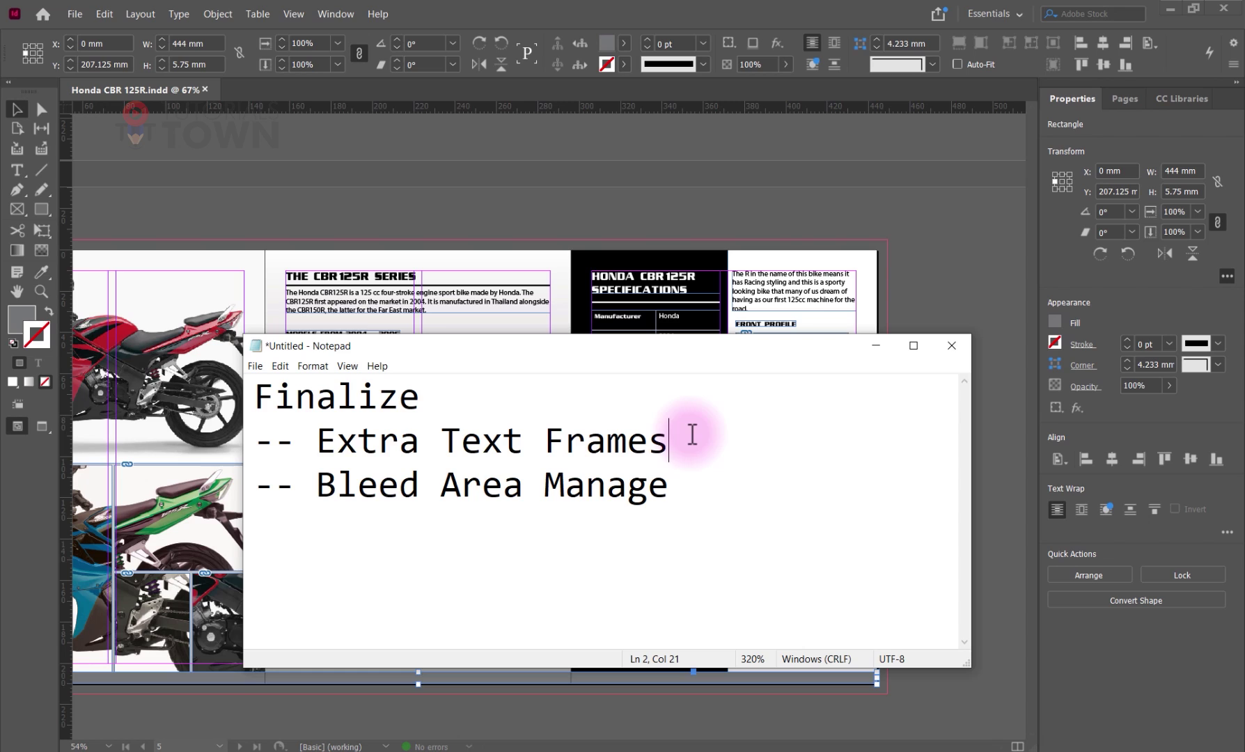
click(822, 208)
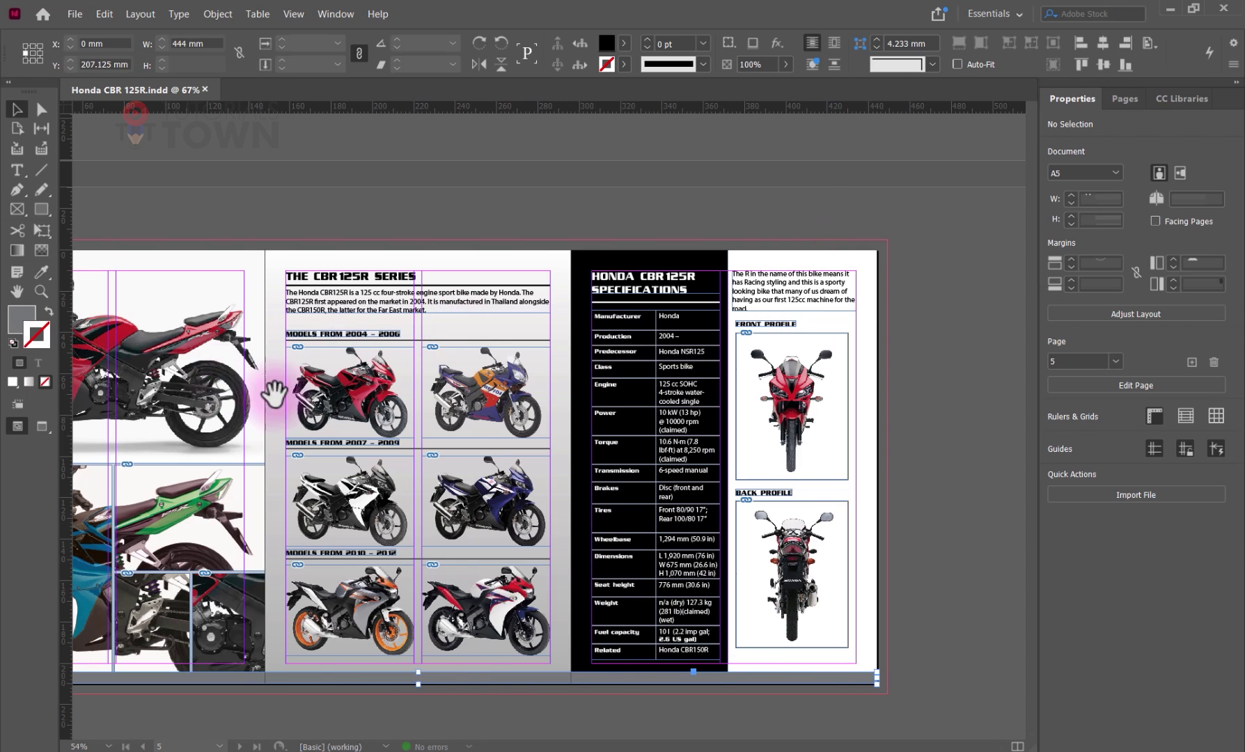
Step: Extend page 1's background rectangle to the left bleed, 153 mm wide, and its grey bottom strip to the left and bottom bleed, 153 × 10.75 mm
drag(274, 394, 543, 435)
drag(304, 201, 335, 598)
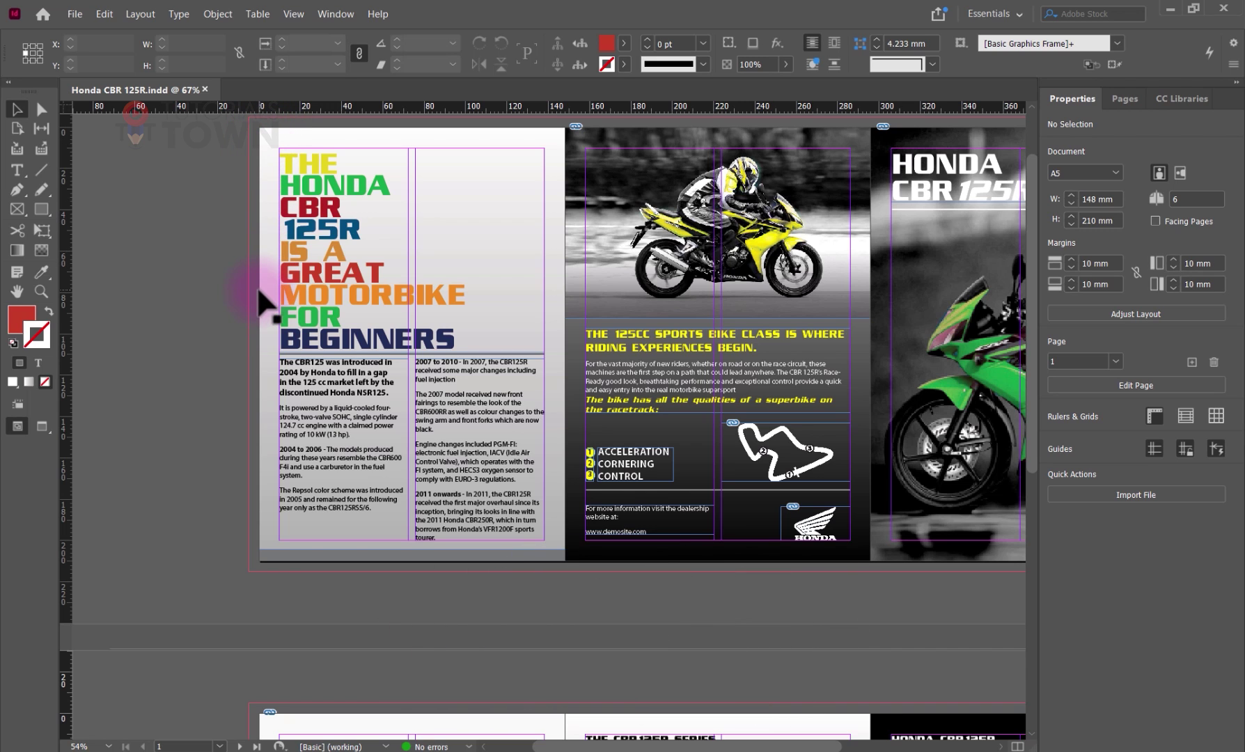
click(260, 352)
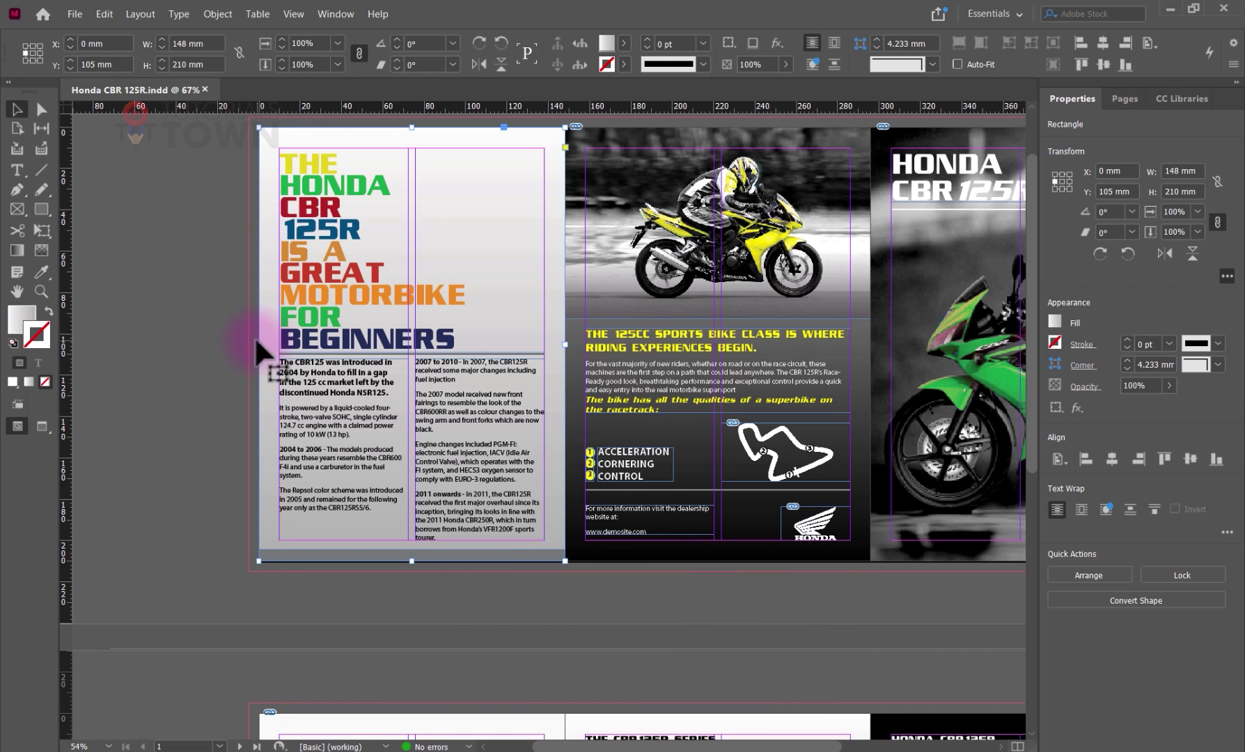
drag(258, 344, 248, 344)
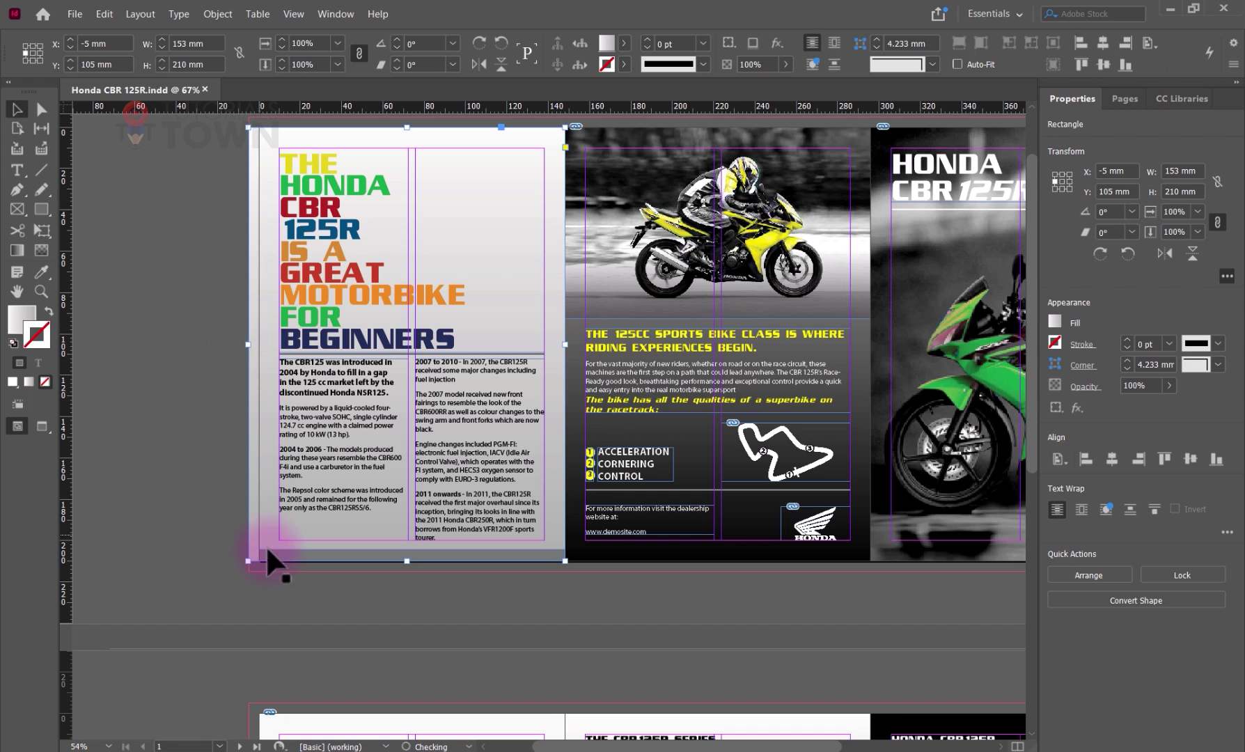
click(270, 556)
drag(259, 561, 247, 571)
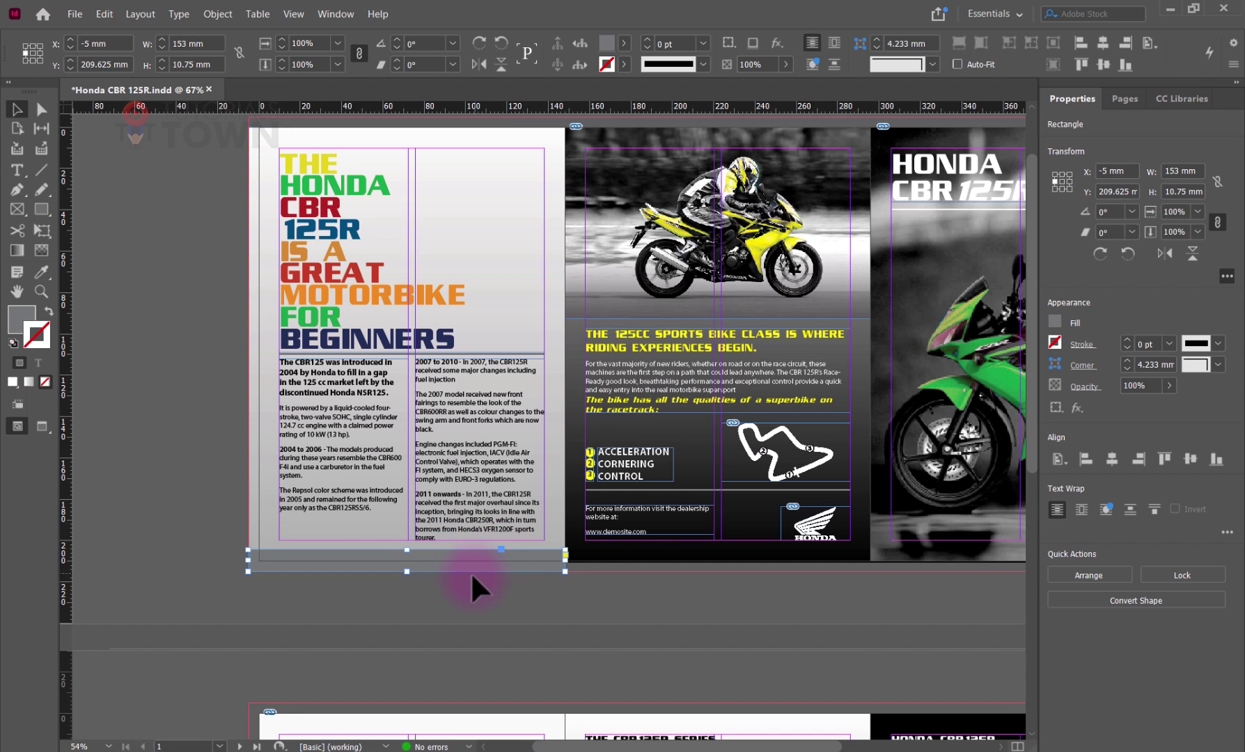
Step: Extend the middle panel's black gradient rectangle down to the bottom bleed line, making it 122.5 mm high
scroll(536, 620, right, 5)
click(432, 585)
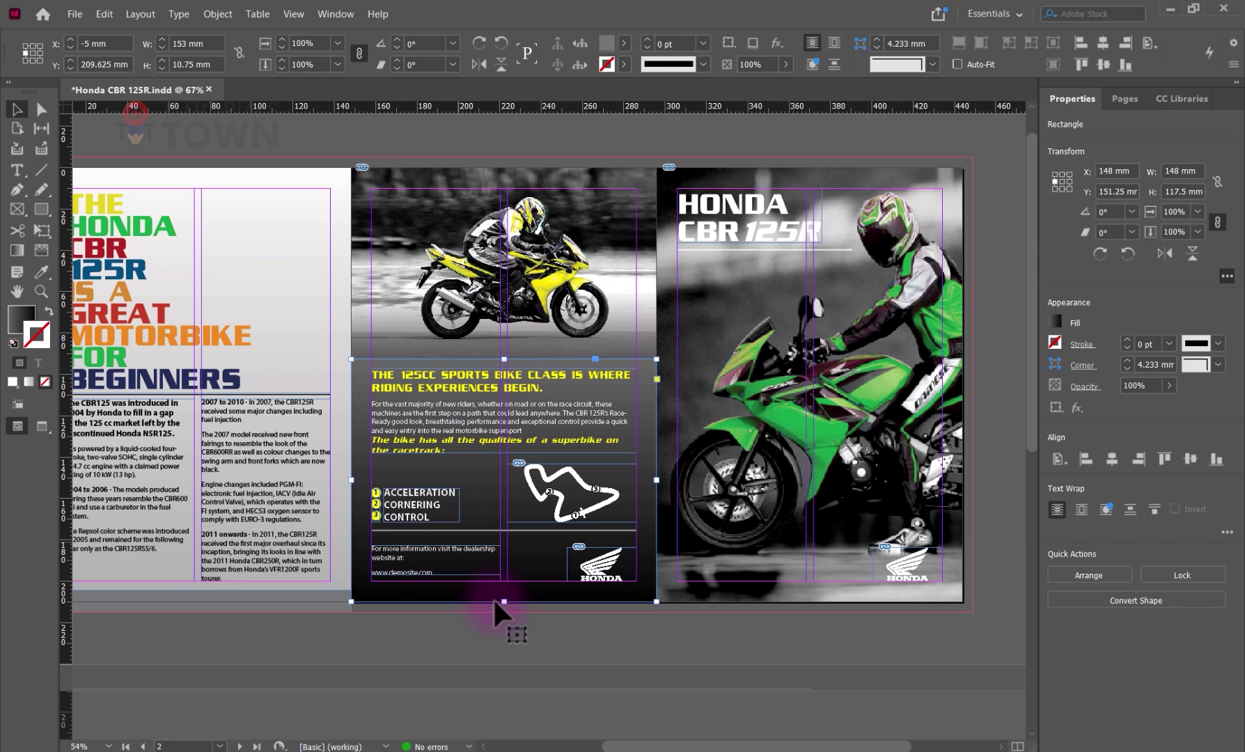
drag(504, 602, 506, 613)
Step: Extend the front cover's motorbike image frame outward to the right and bottom bleed lines
drag(674, 606, 485, 612)
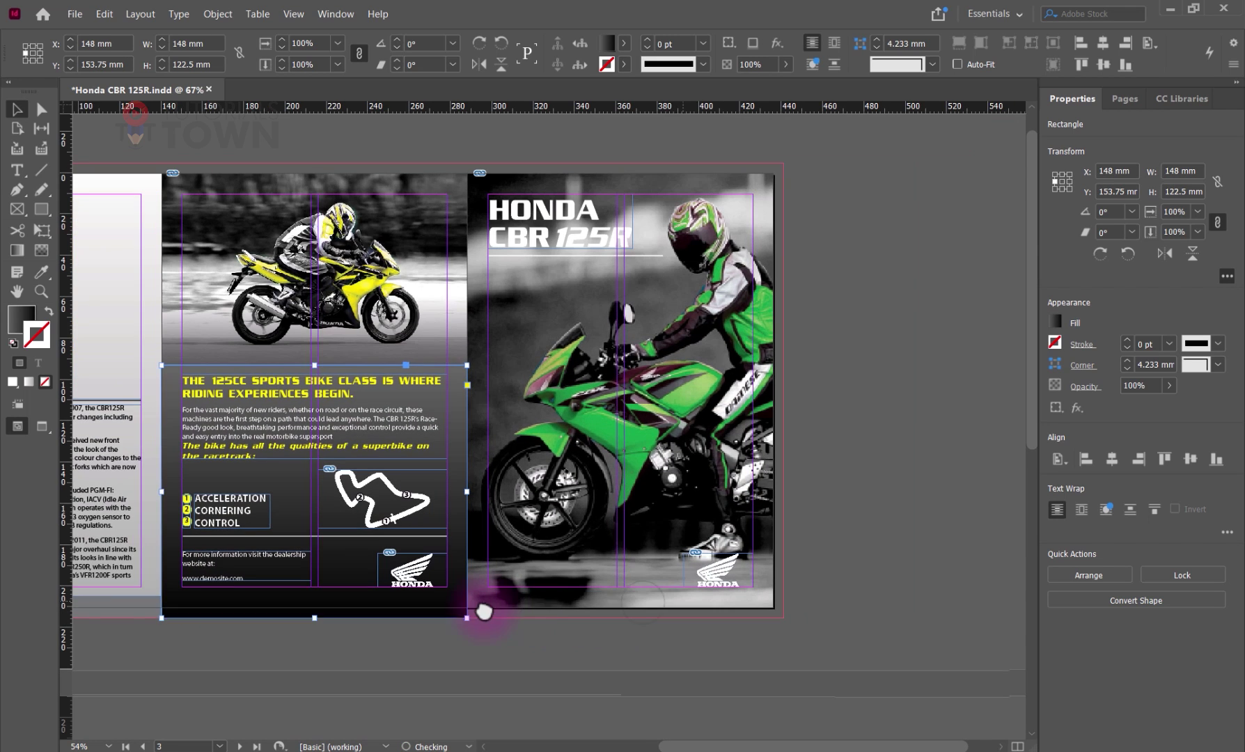
click(645, 597)
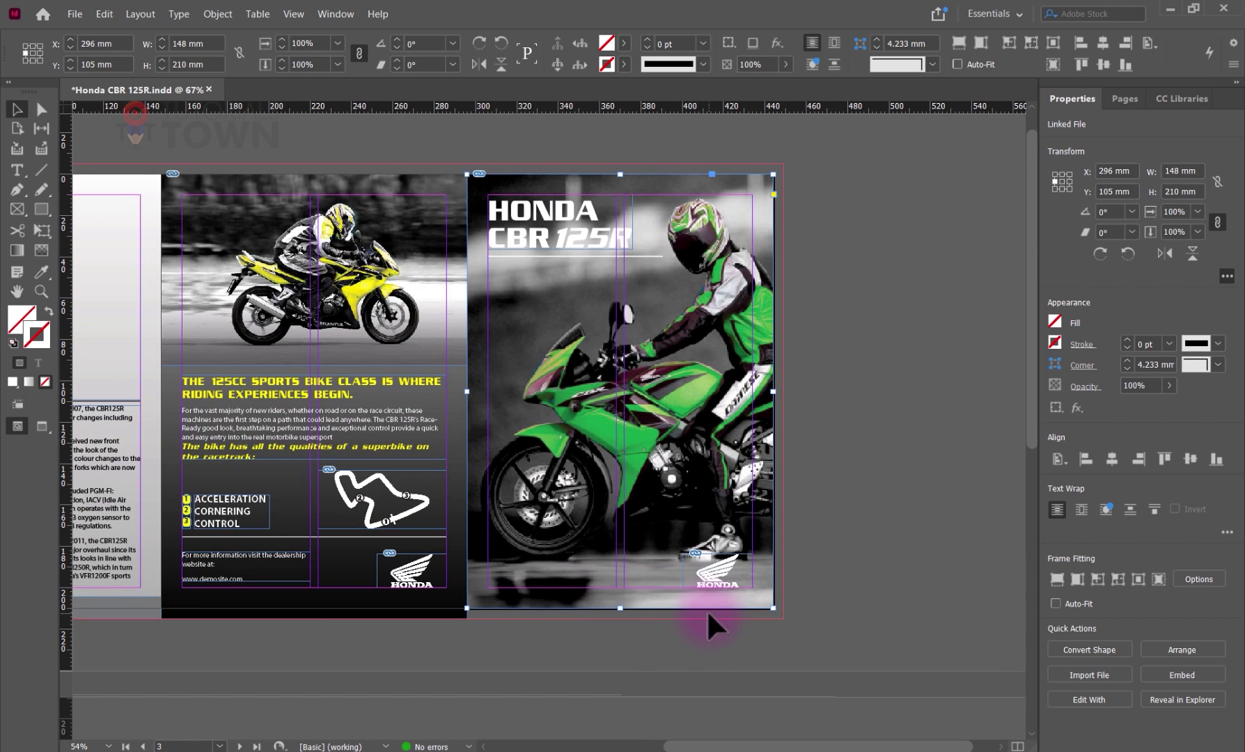
drag(775, 608, 783, 618)
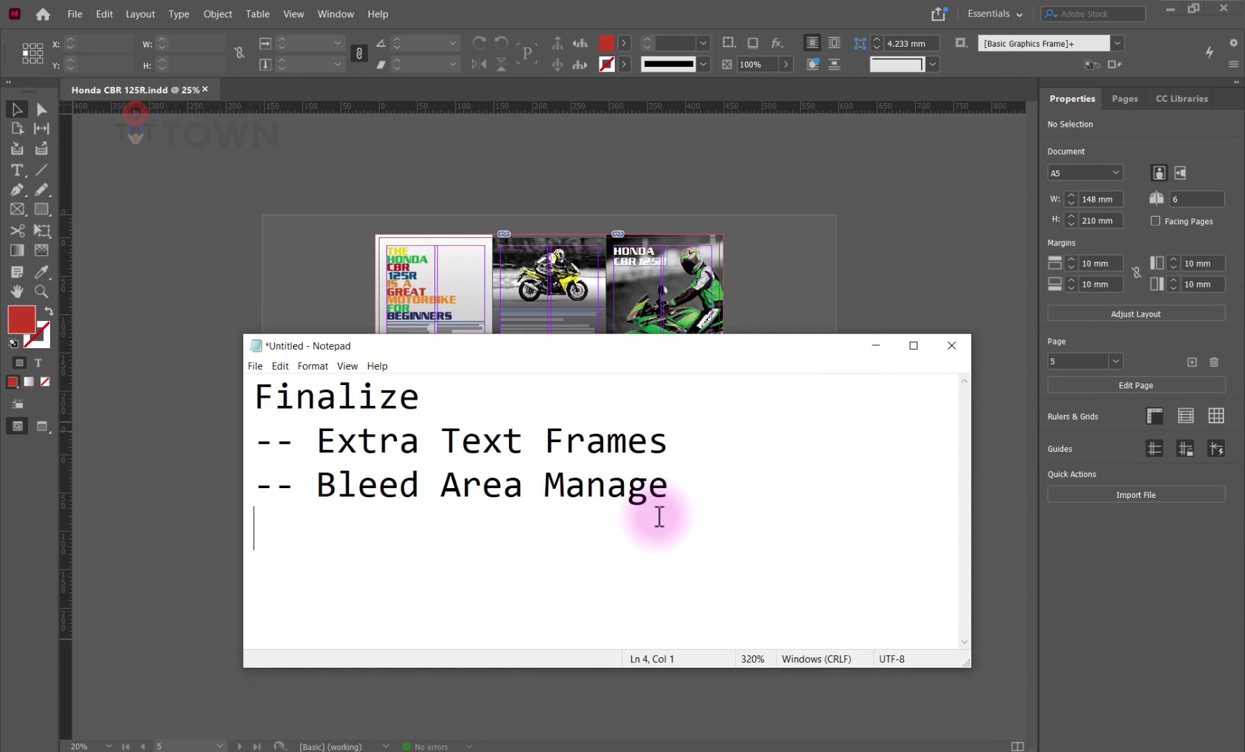
Step: In the Notepad checklist, add "-- Spelling Mistakes" and "-- Check Errors" below the bleed line, and return to InDesign
text(-- Check Errors)
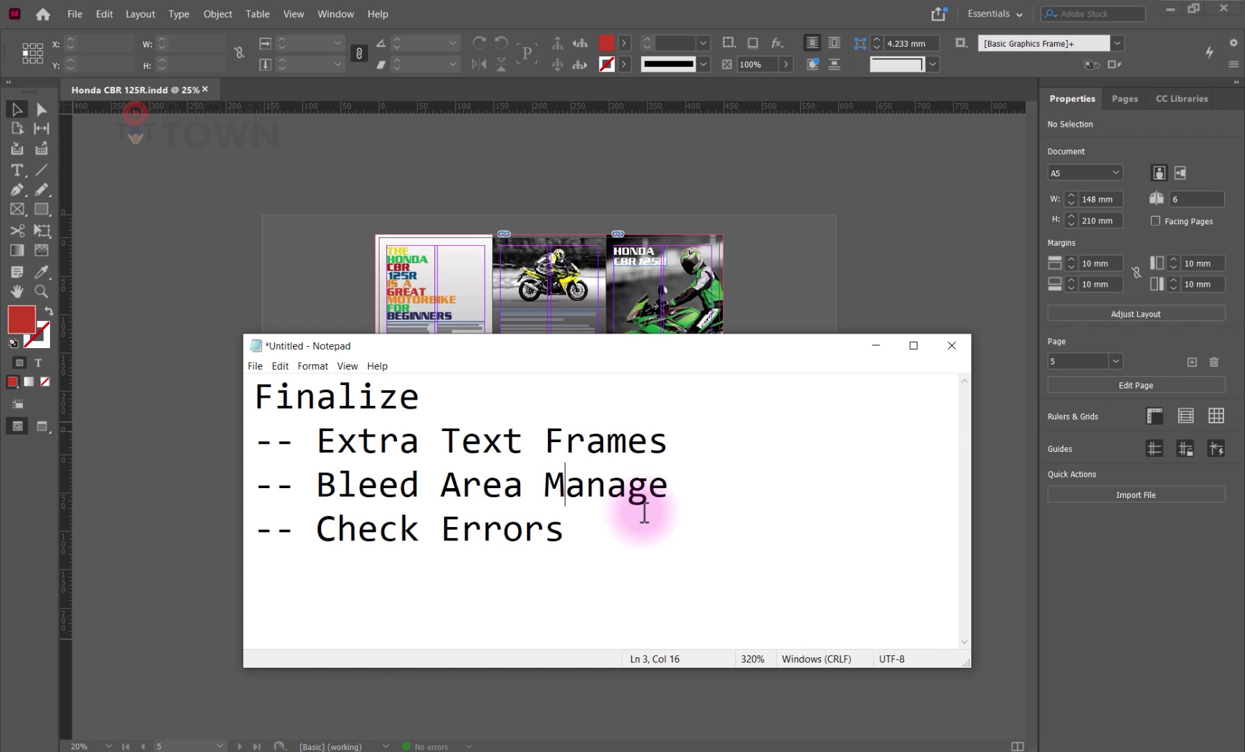
key(End)
key(Return)
text(-- Spelling Mistakes)
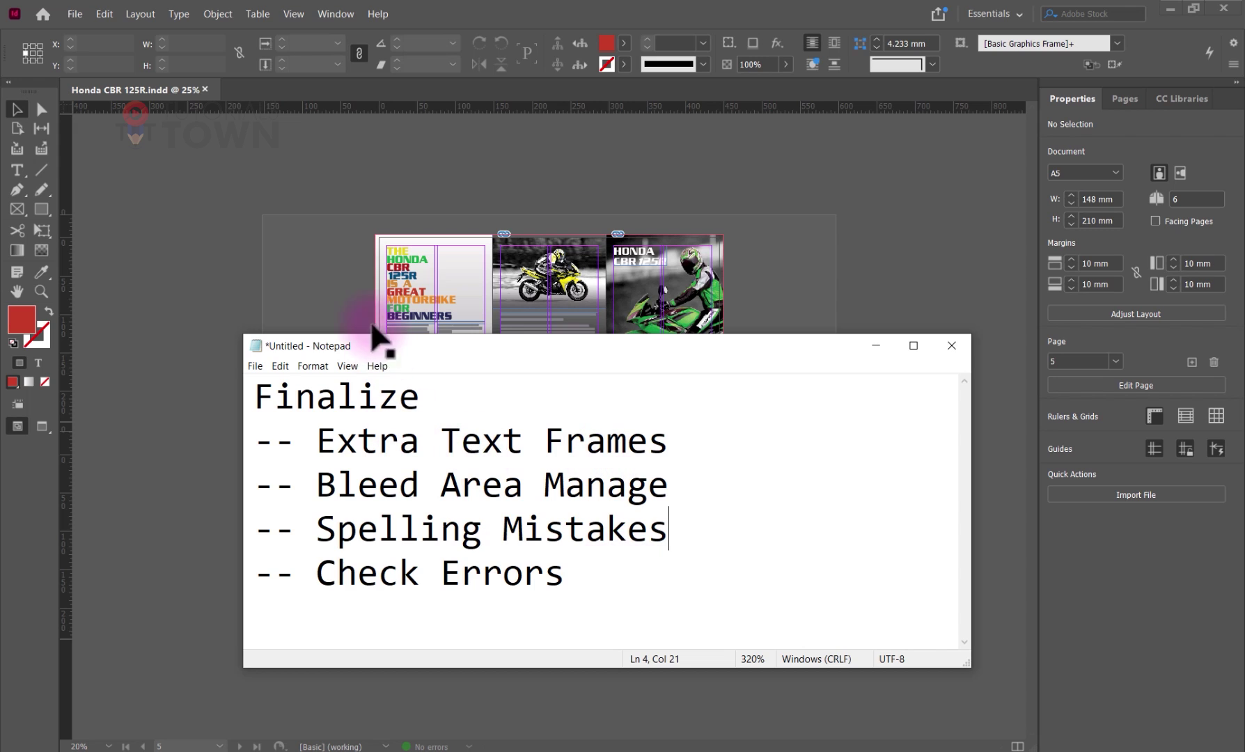
click(334, 278)
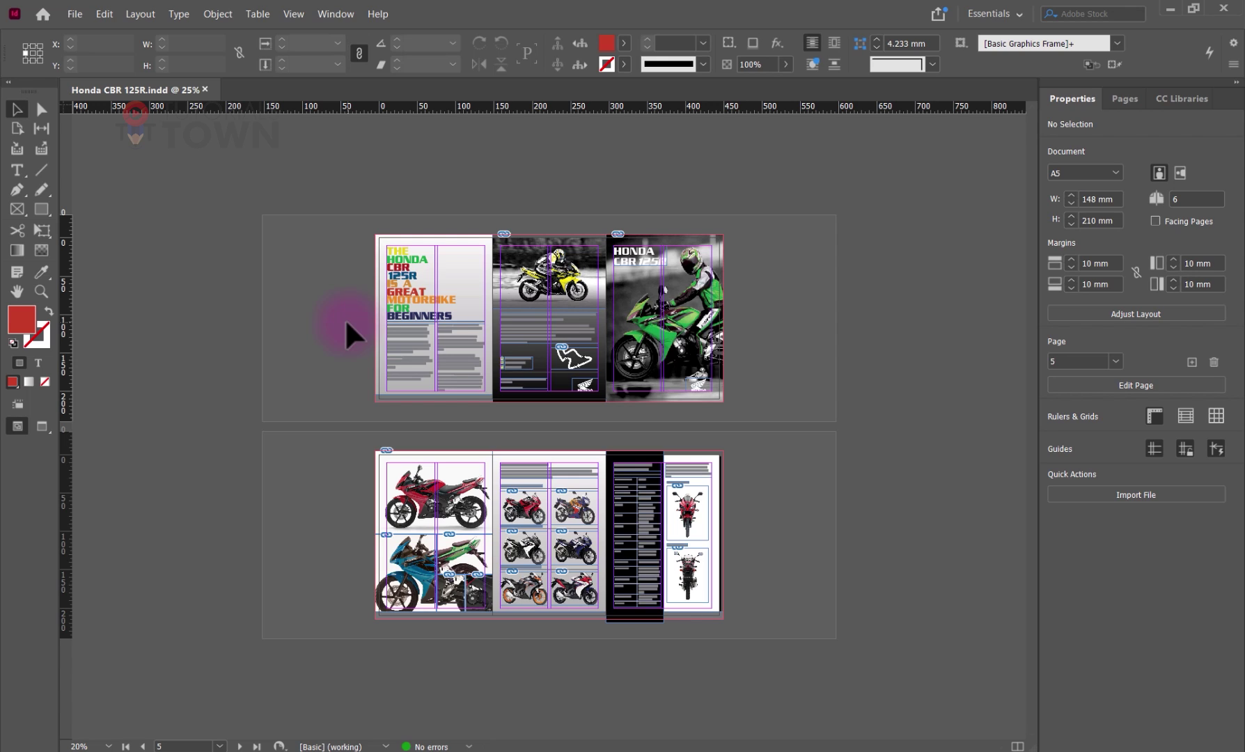
Step: Run Check Spelling on the whole document and skip the flagged terms from "CBR" and "SOHC" up to "colour"
click(103, 14)
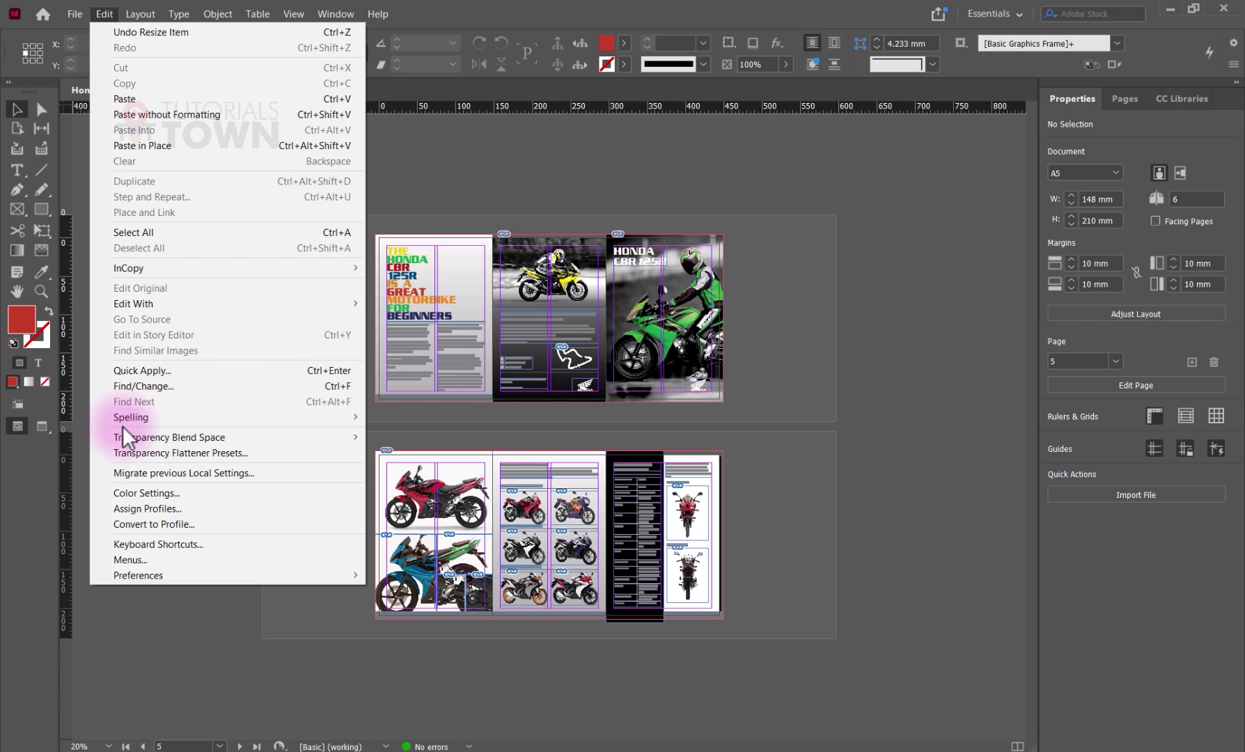
mouse_move(132, 419)
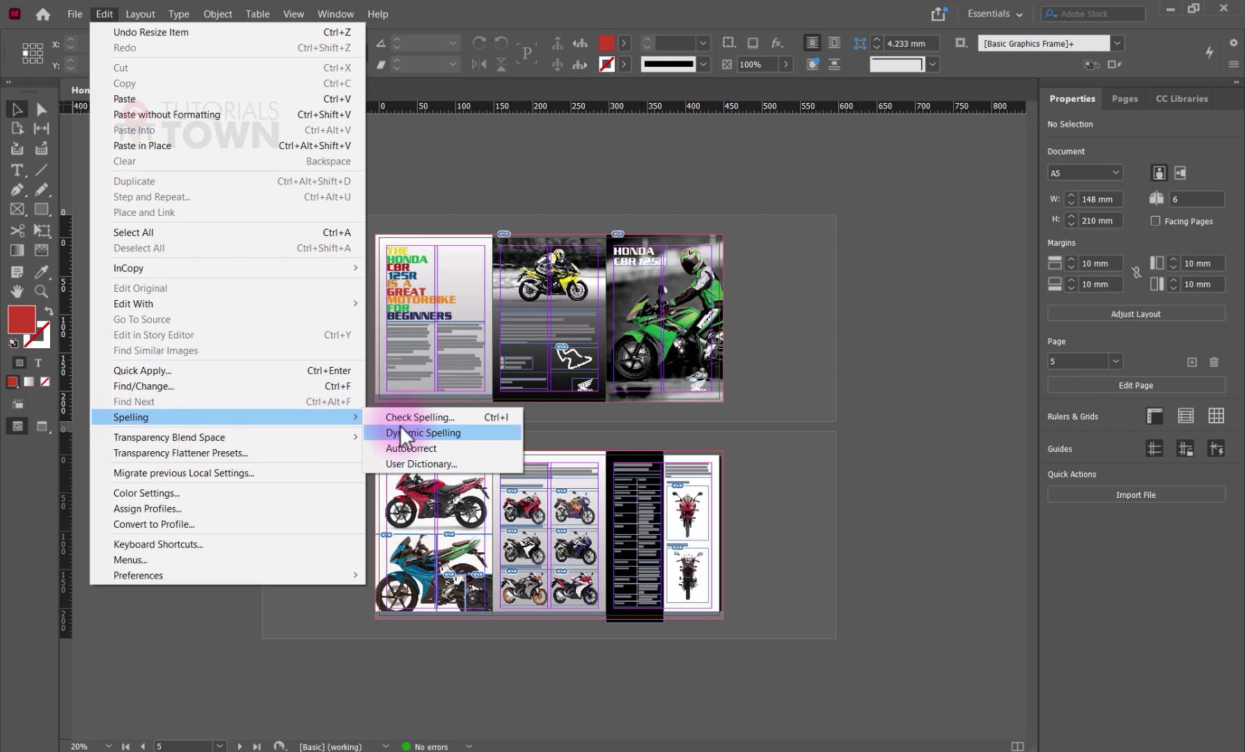
click(416, 417)
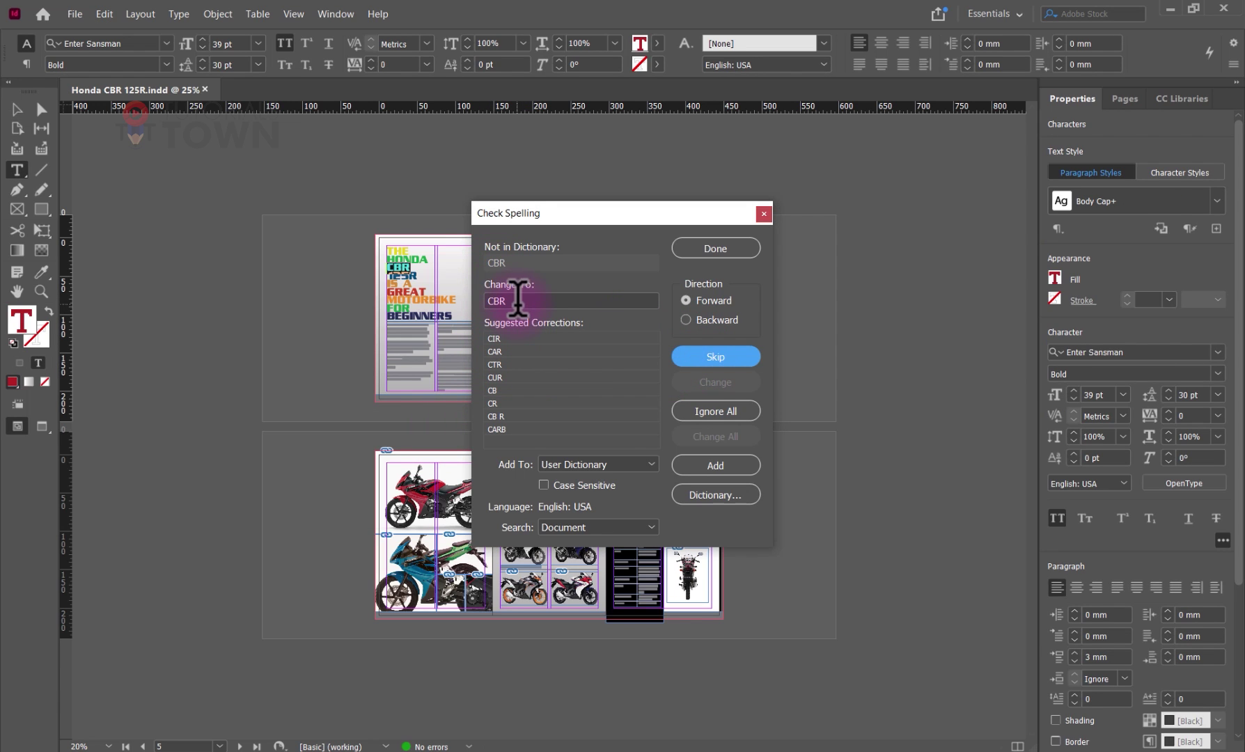
drag(518, 295, 490, 293)
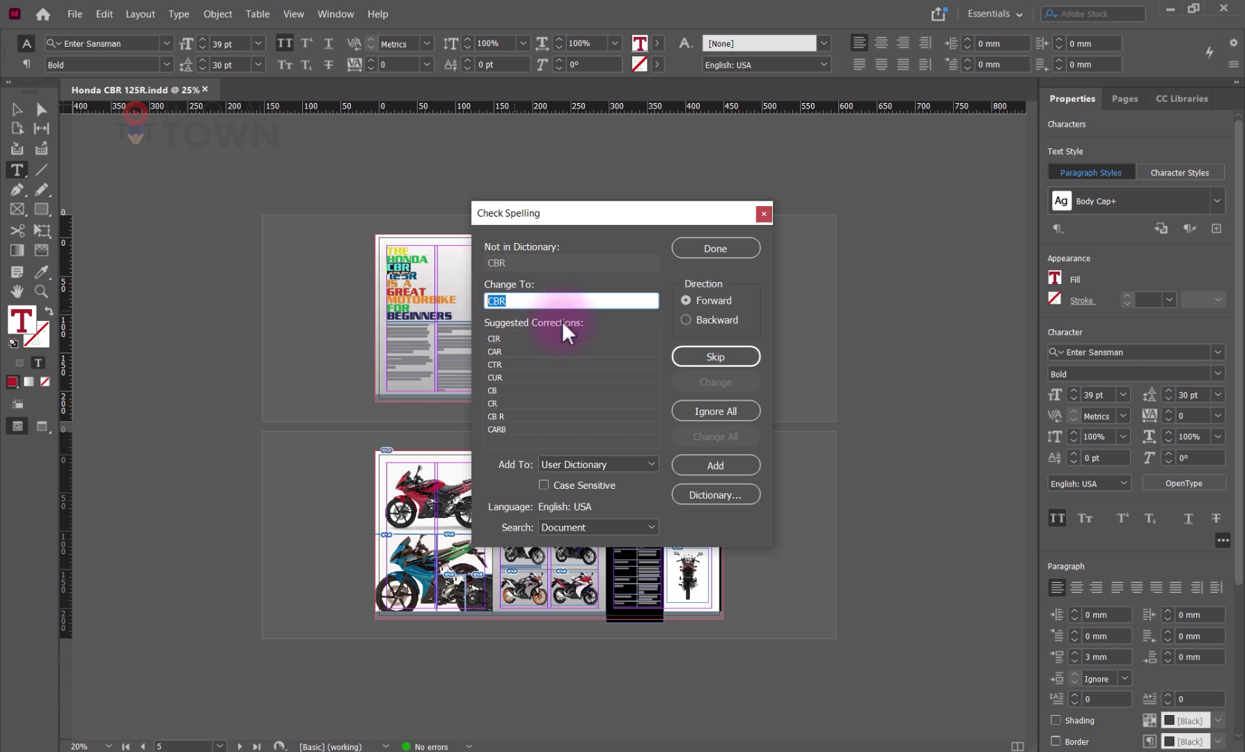
click(694, 352)
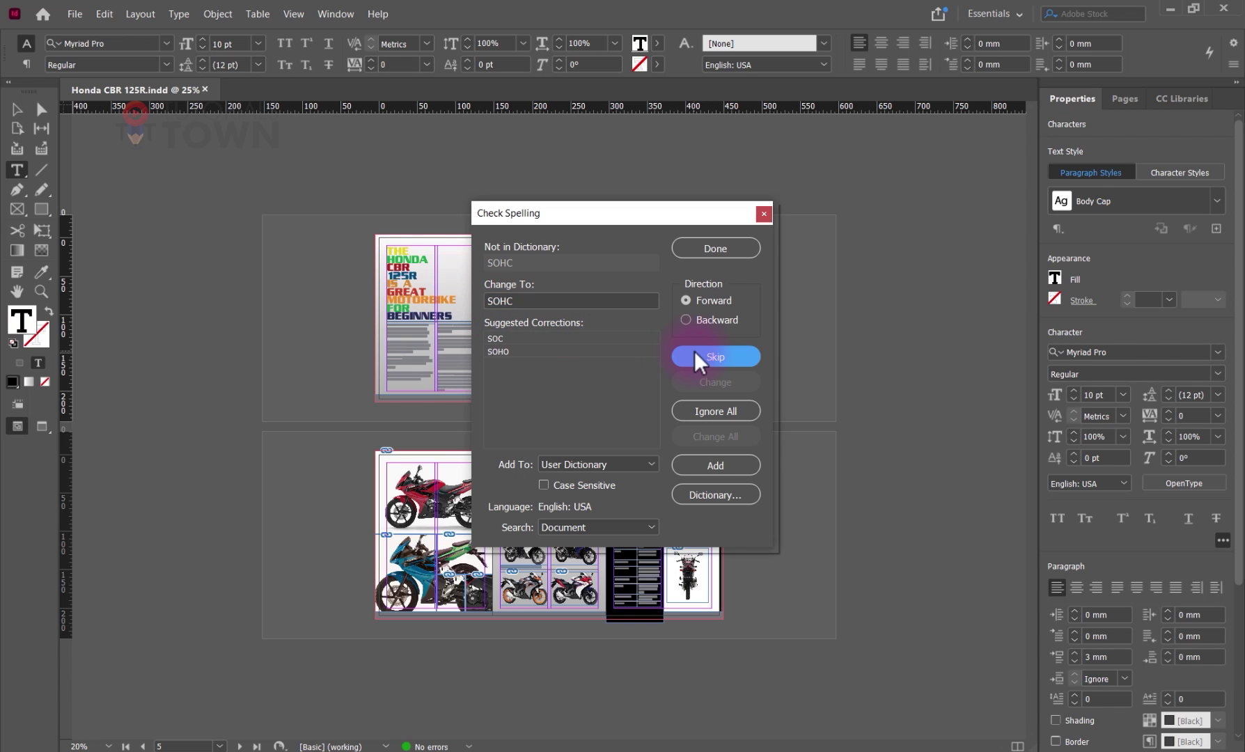
click(689, 352)
click(689, 351)
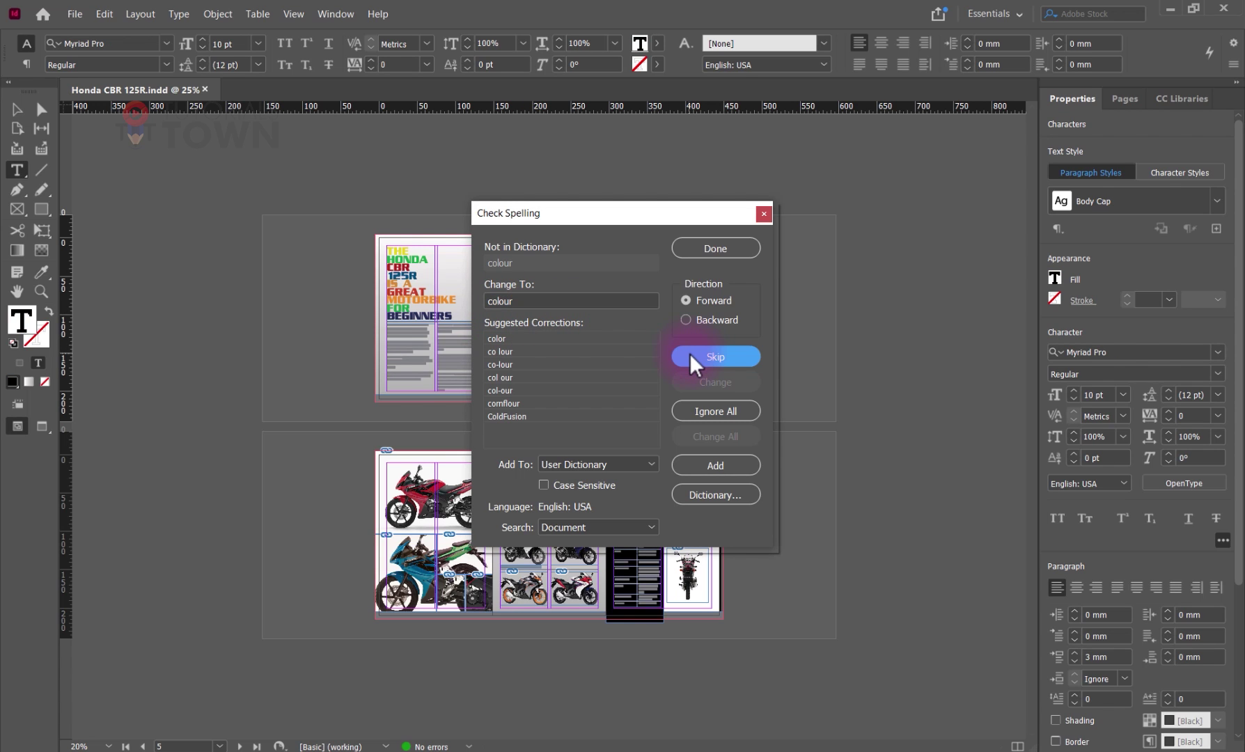
Step: Replace the flagged word "colour" with the suggested "color" and finish the spelling check
drag(517, 300, 485, 300)
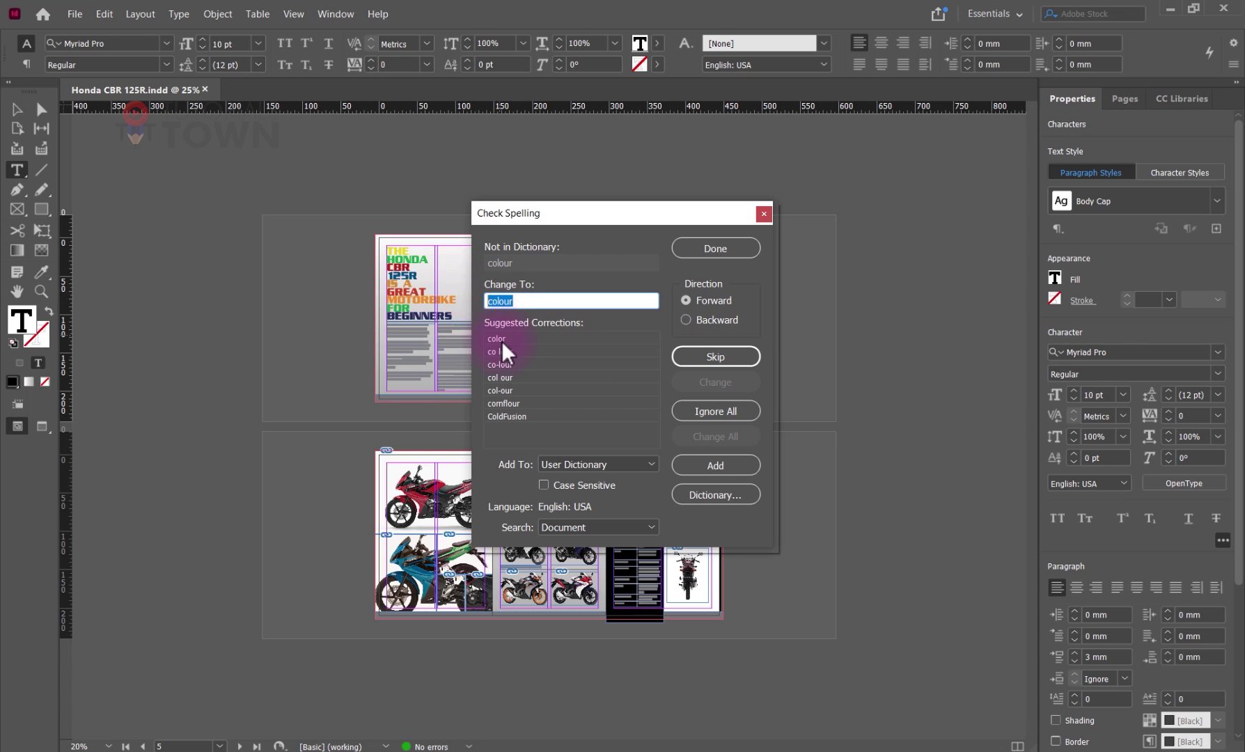
click(501, 340)
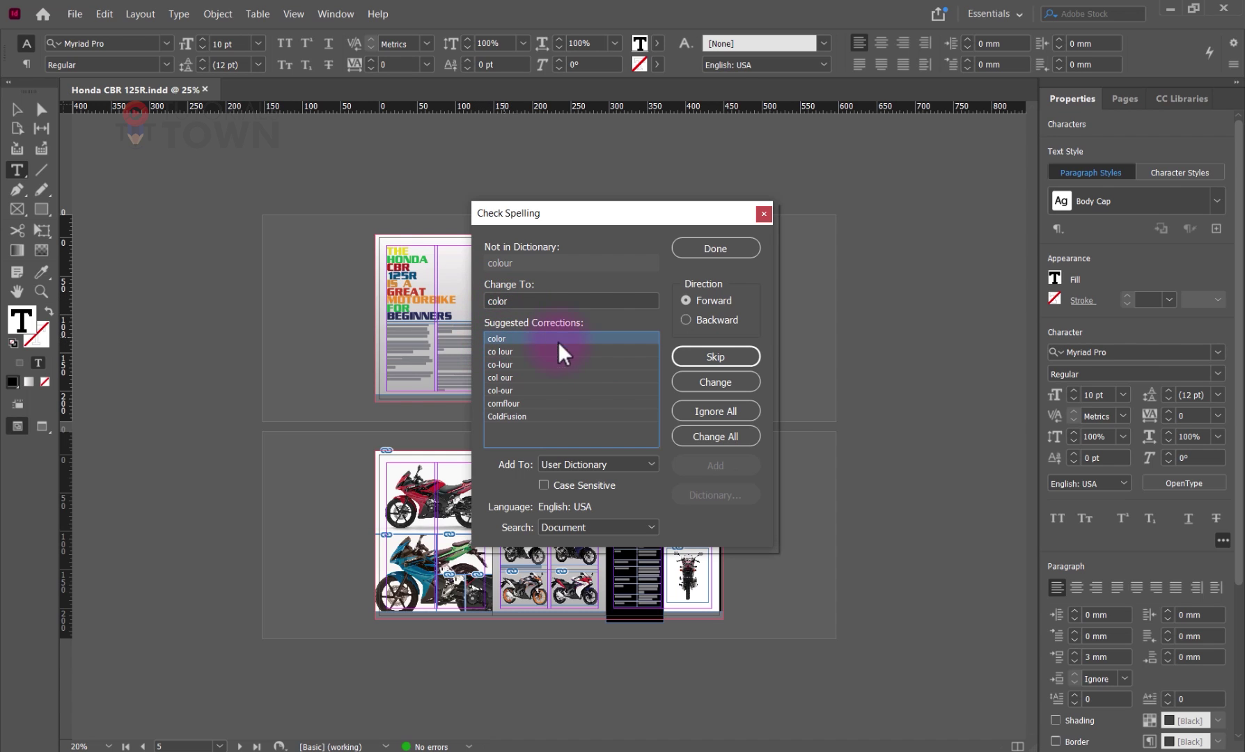
click(716, 382)
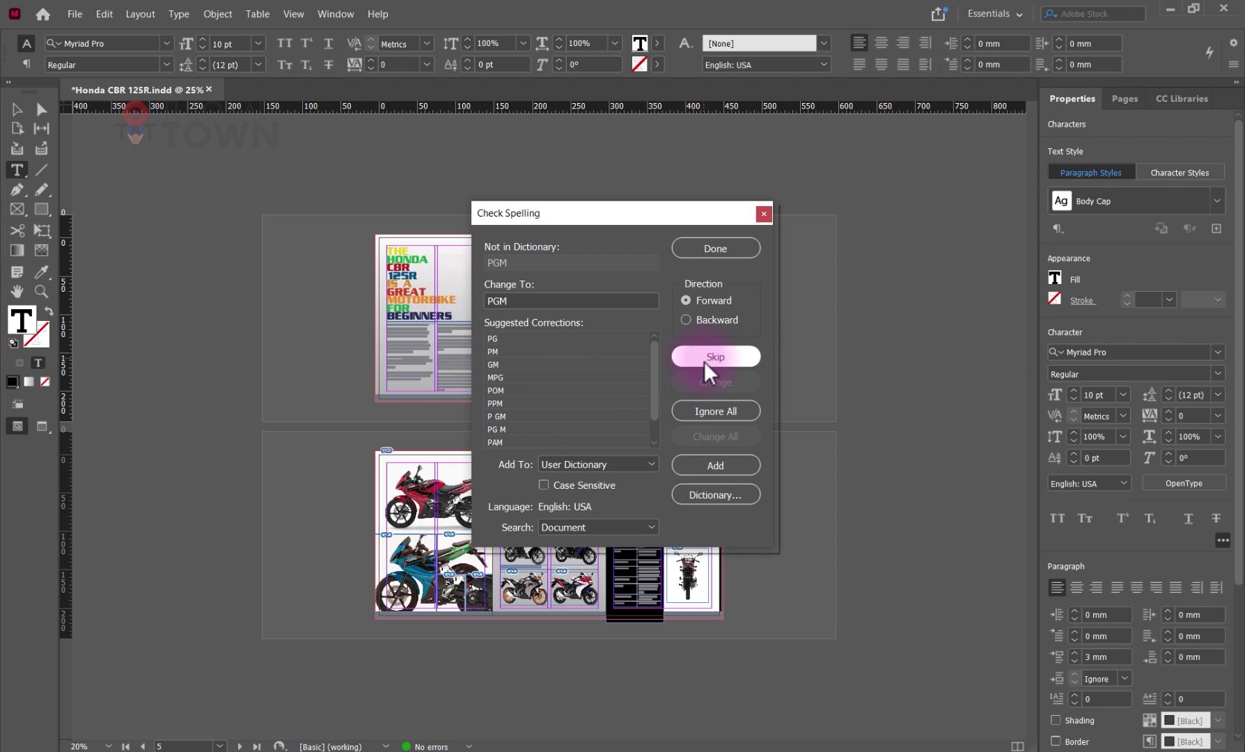
click(708, 251)
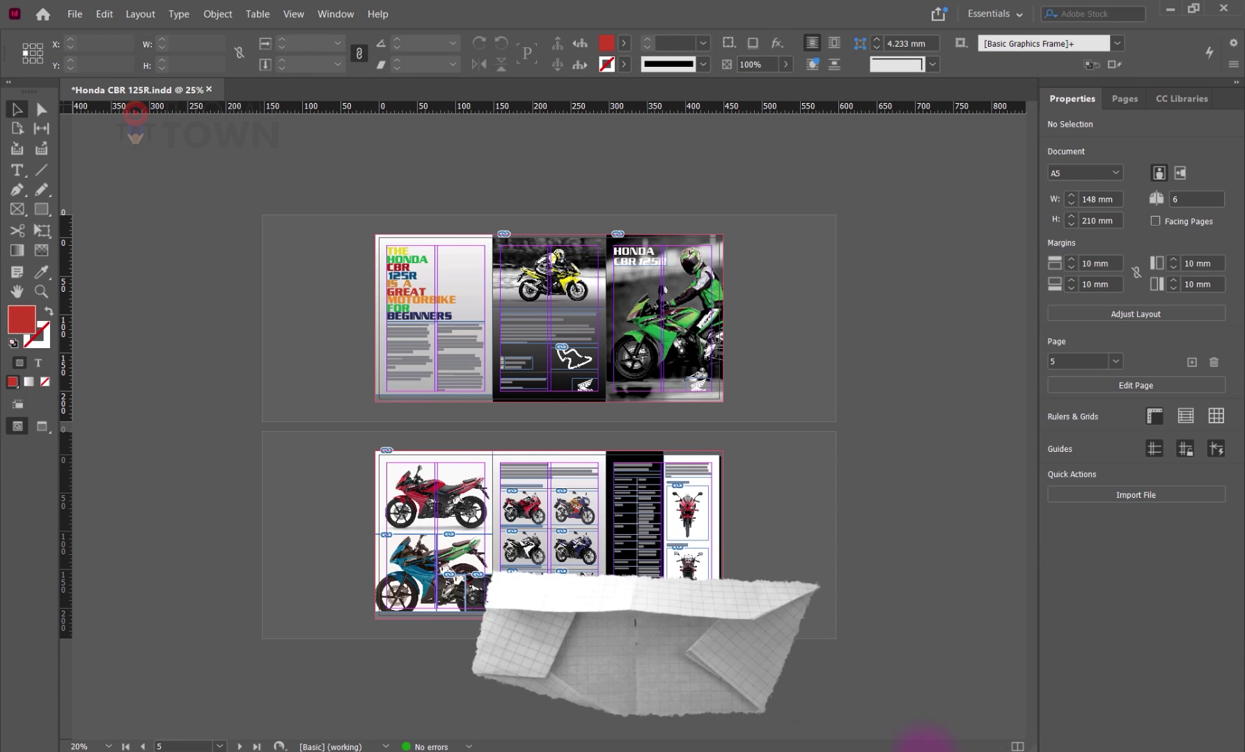
Step: In the Notepad checklist, append ">> Preflight Panel" to the "Check Errors" line and widen the window to fit it on one line
drag(568, 575, 266, 575)
click(603, 572)
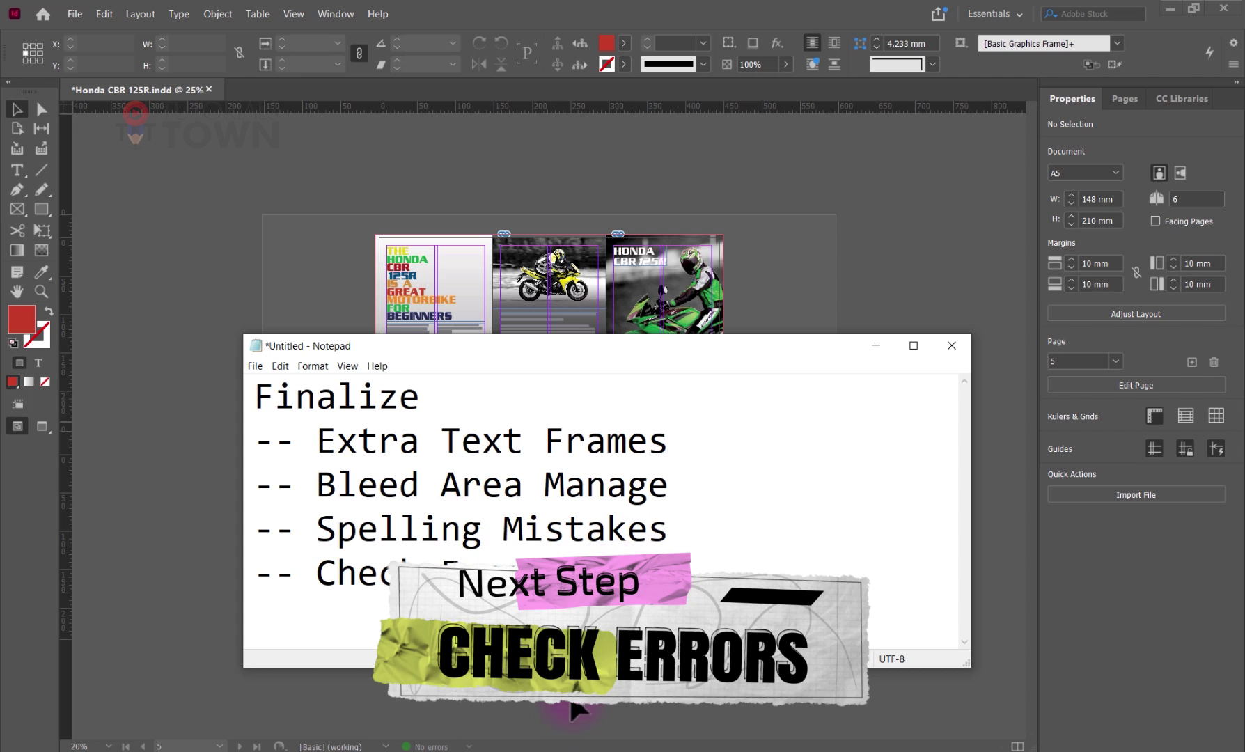
text(>> )
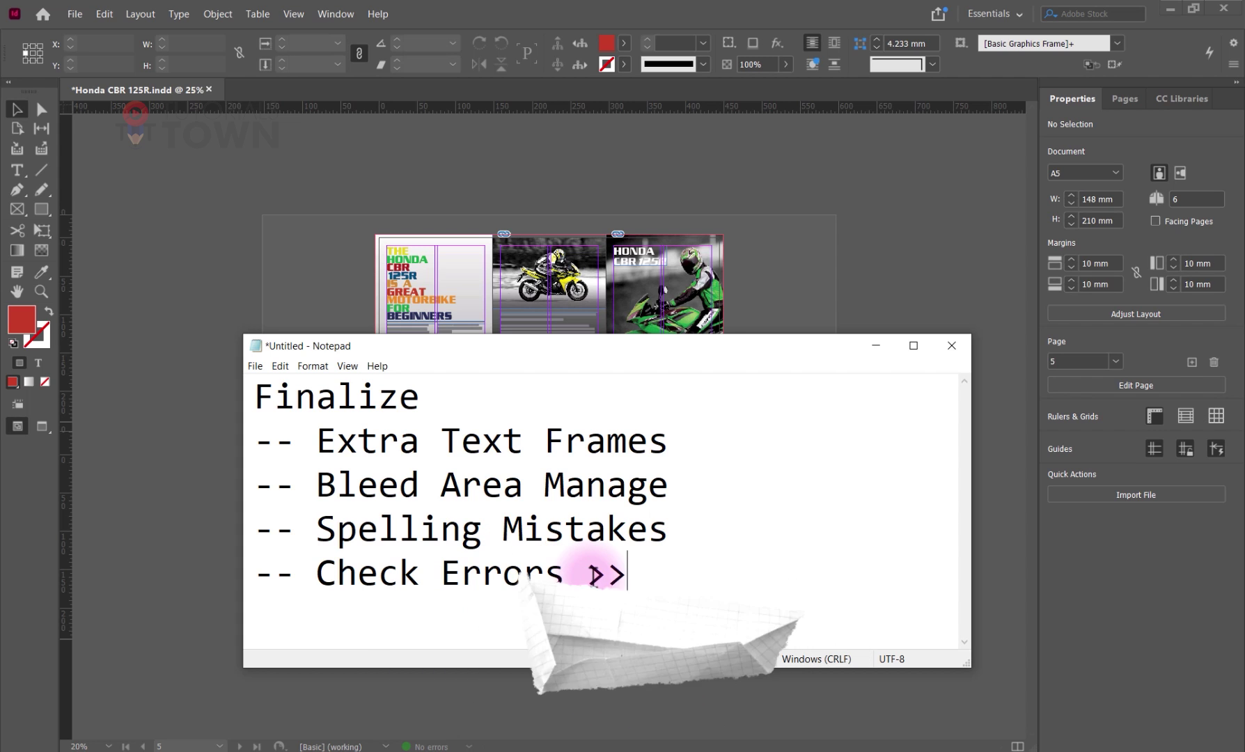
text(Pre)
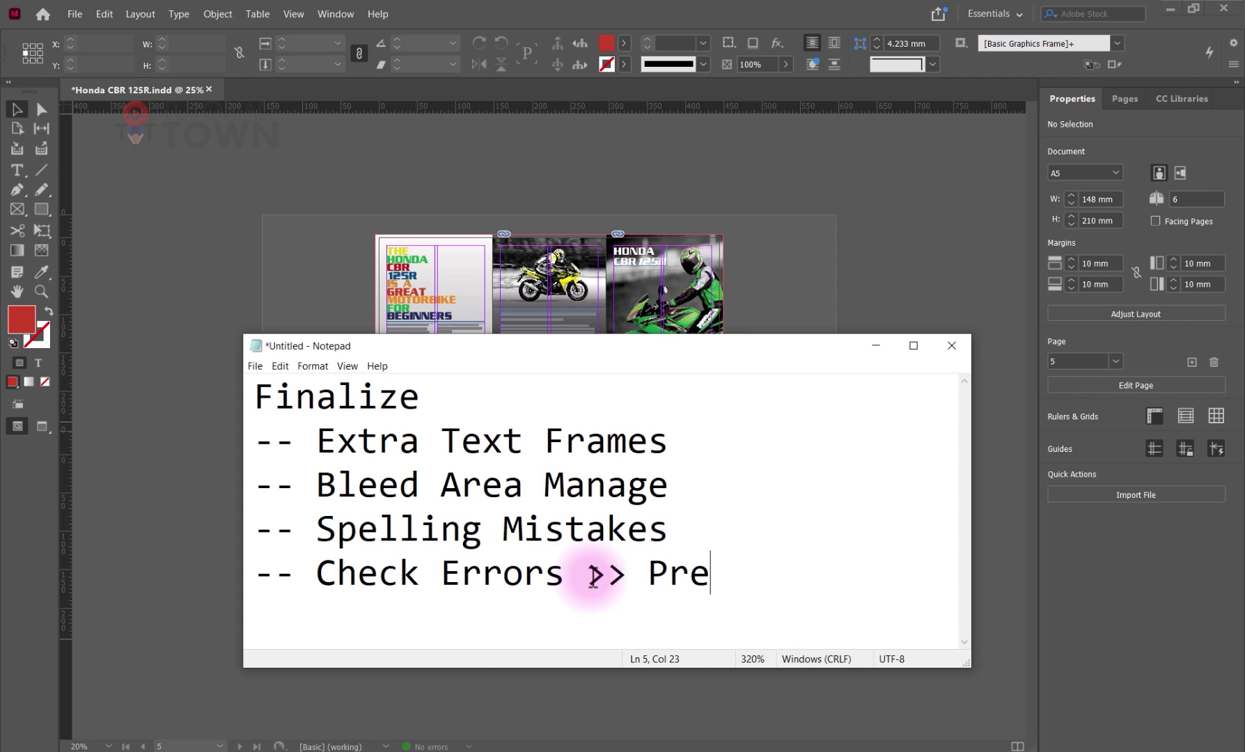
text(flight Panel)
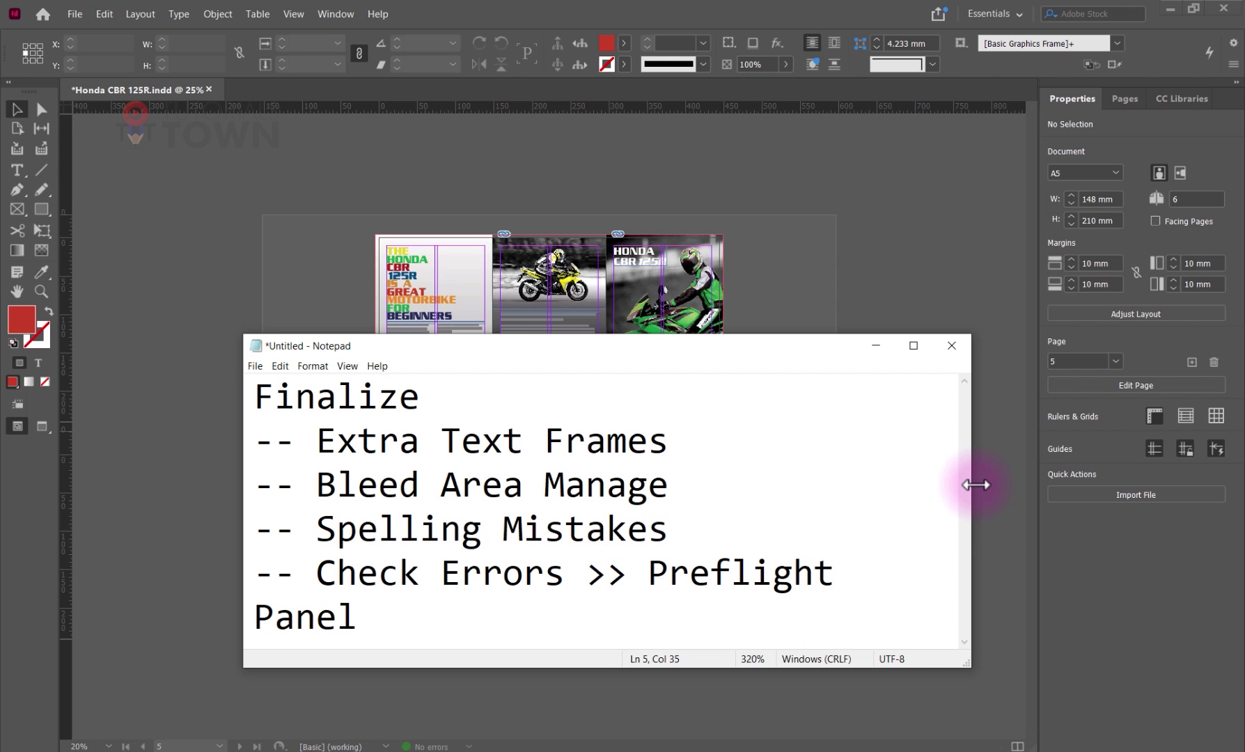
drag(978, 486, 1020, 491)
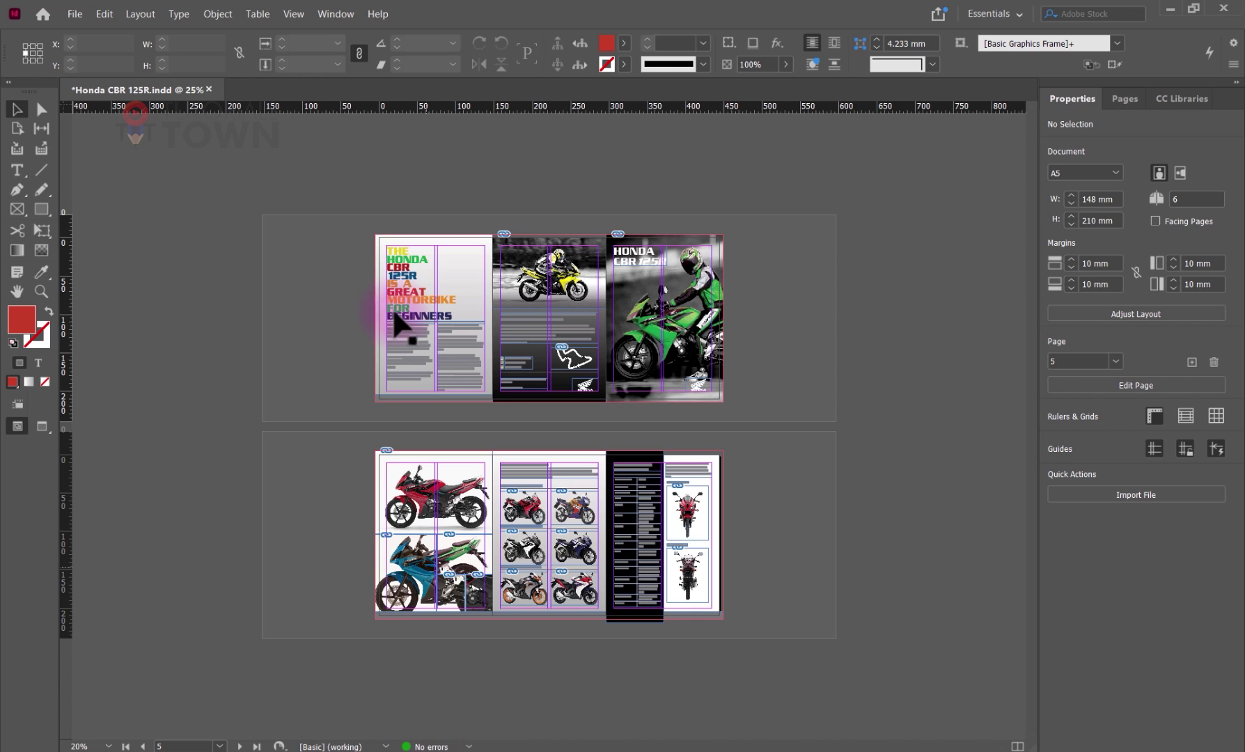
Step: In InDesign, display the Preflight panel and move it aside, clear of the cover pages
click(335, 14)
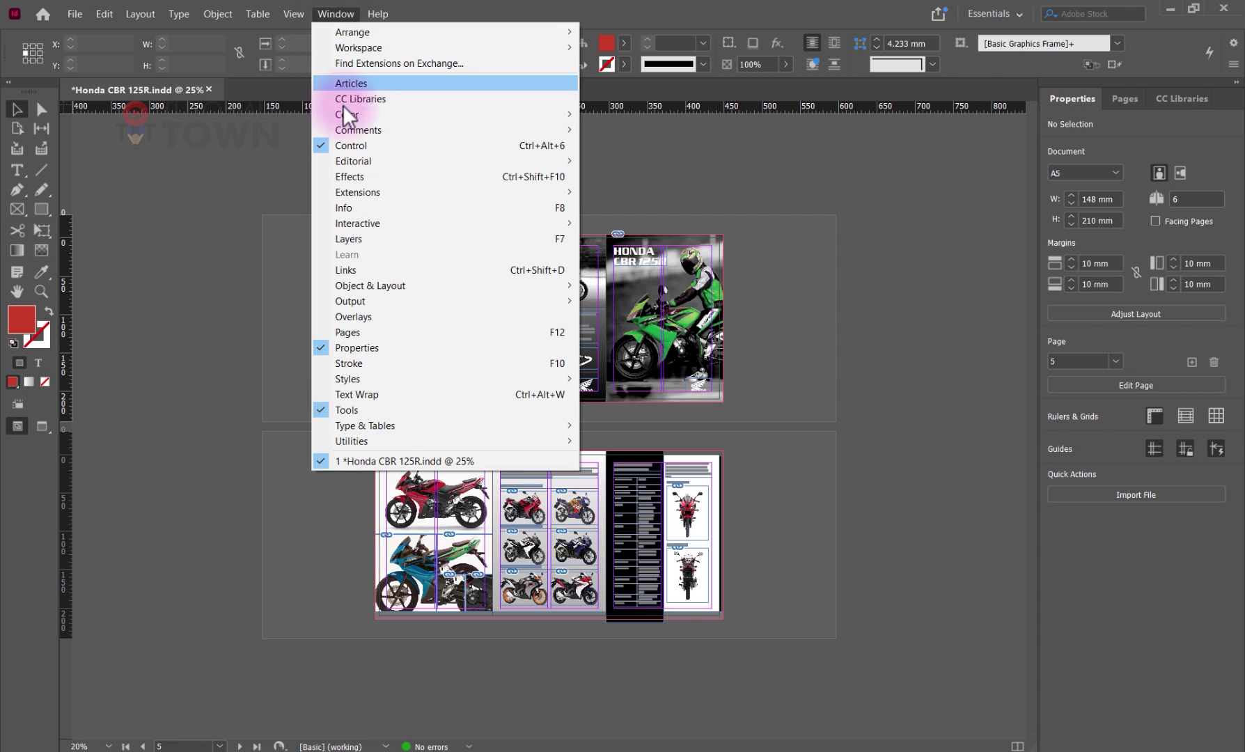
mouse_move(353, 303)
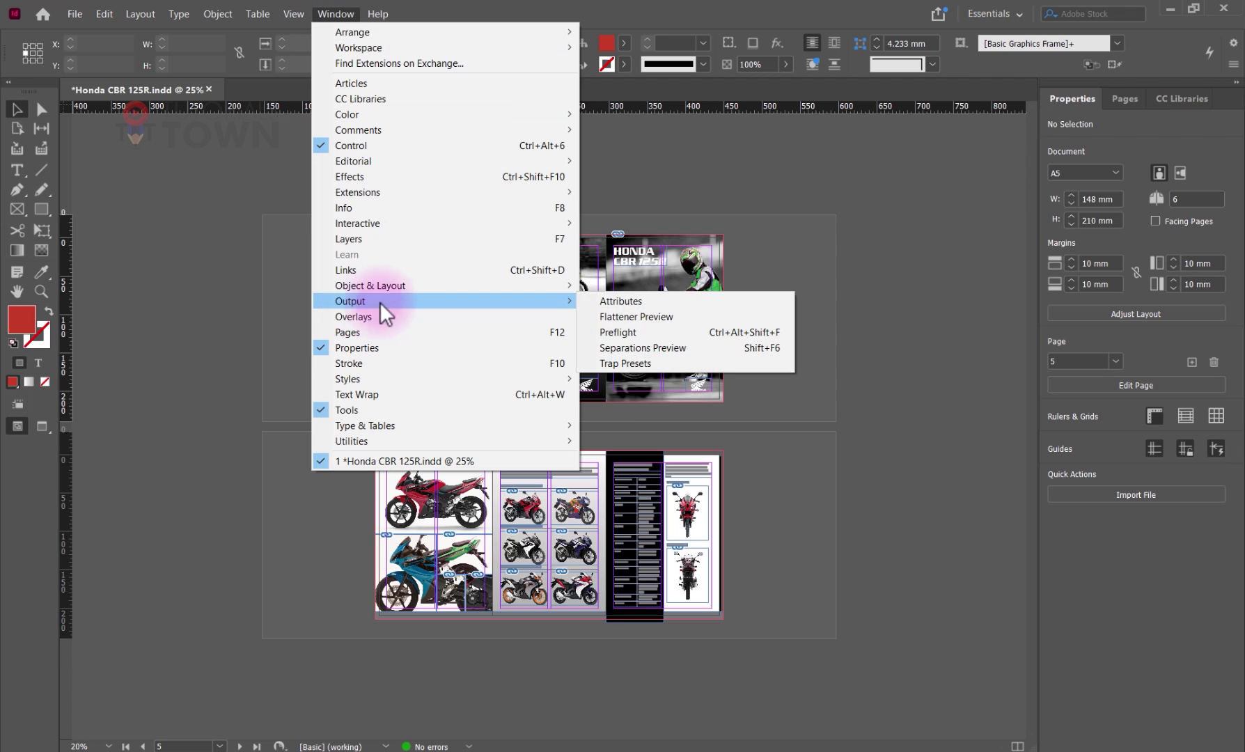
click(616, 331)
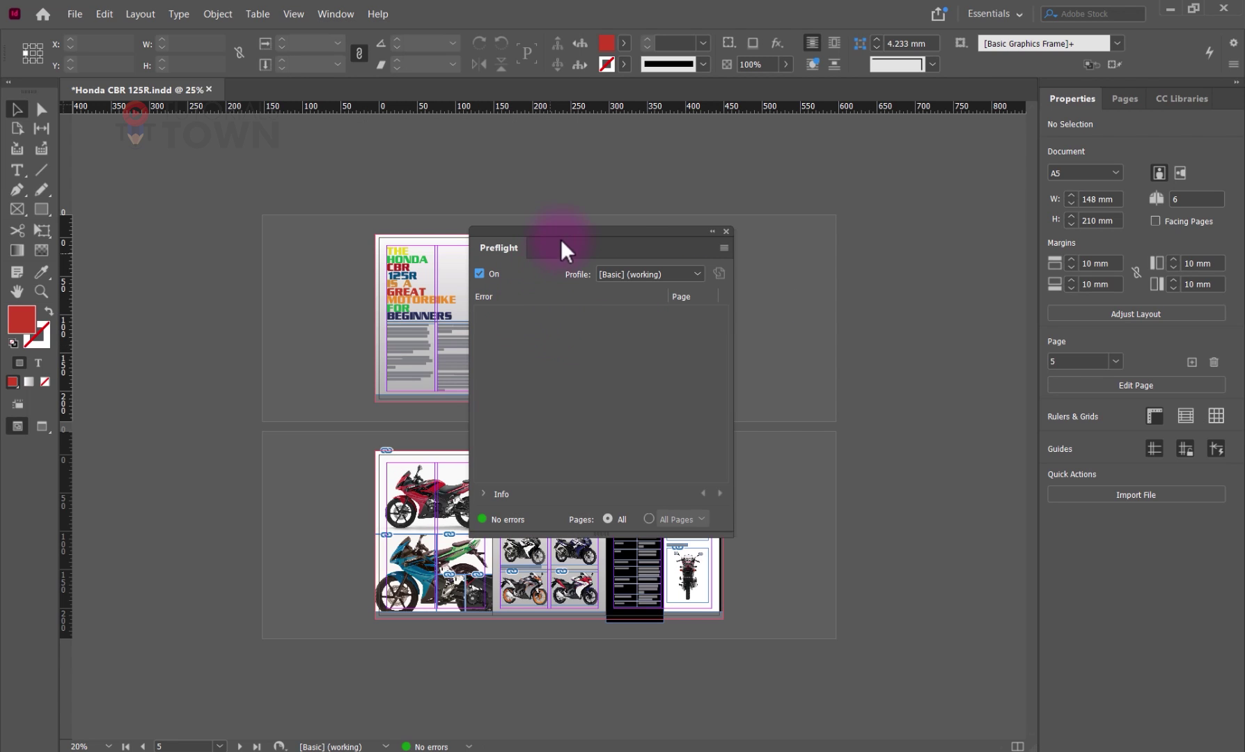
drag(567, 231, 246, 198)
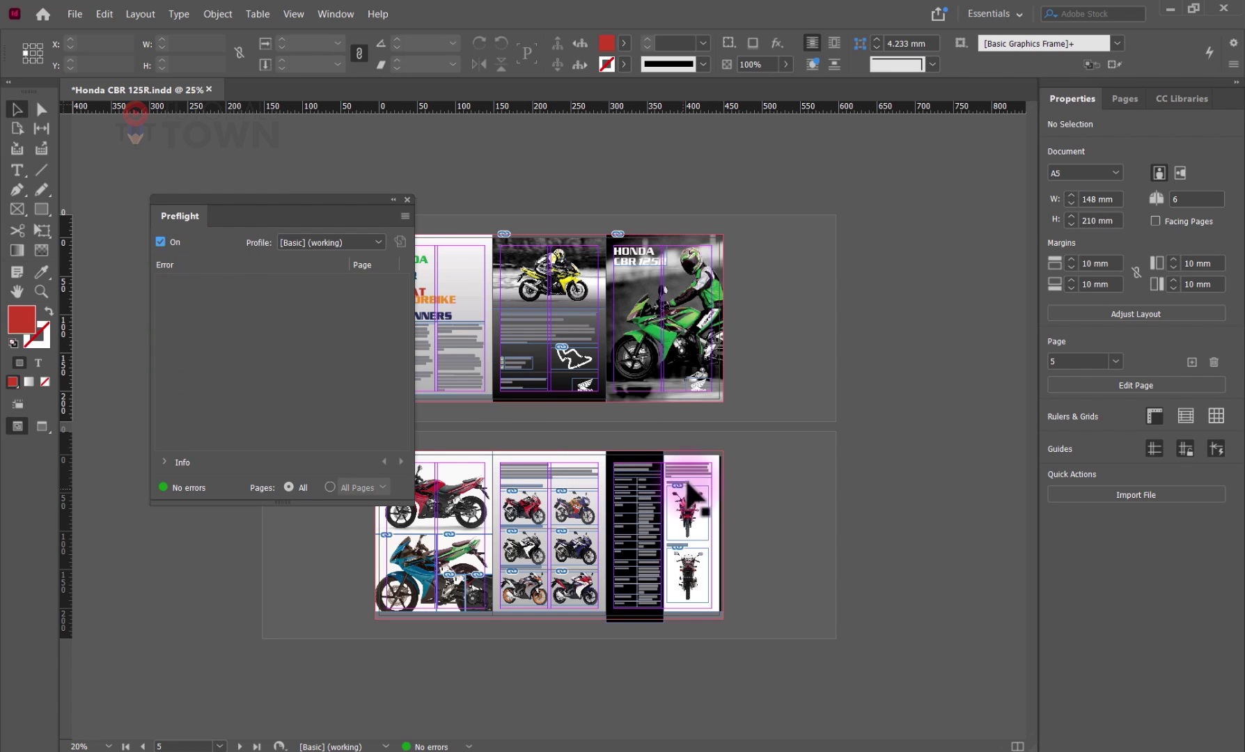
Step: Shorten the "THE 125CC SPORTS BIKE CLASS" text frame on page 2 to about 31.3 mm high, cutting off its last paragraph
scroll(552, 361, up, 2)
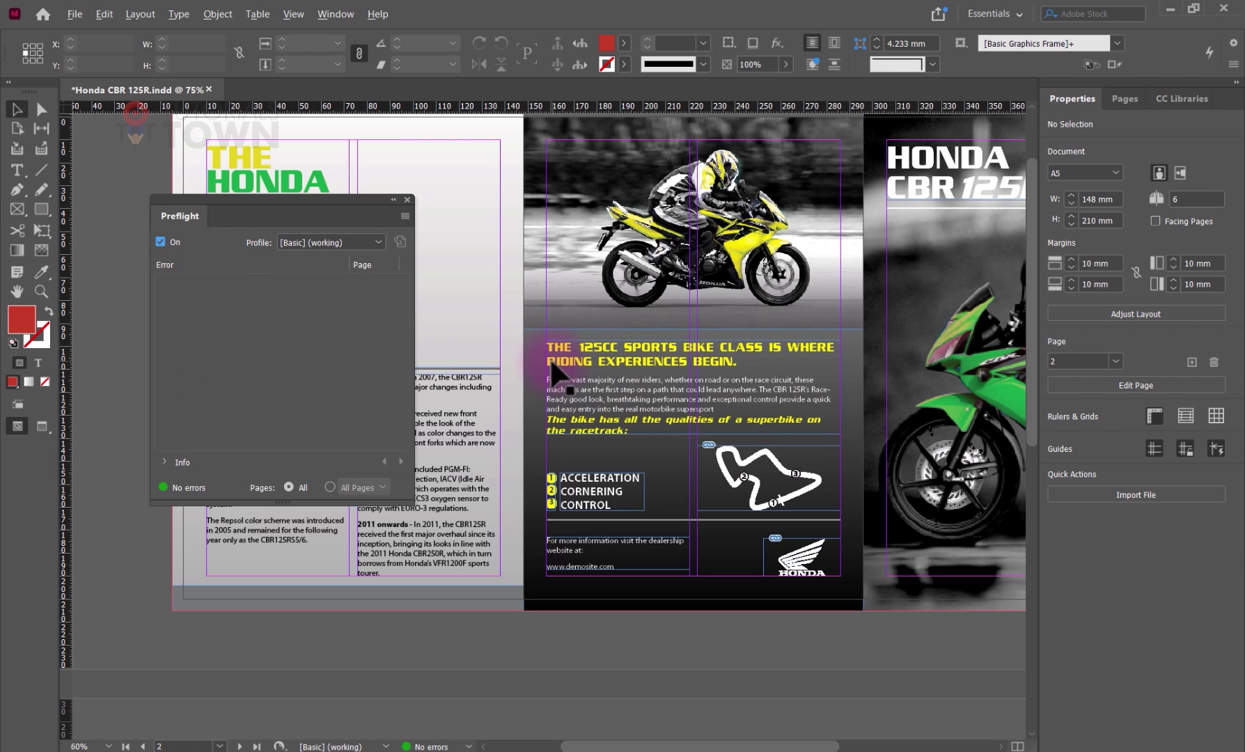
click(610, 384)
drag(693, 433, 688, 412)
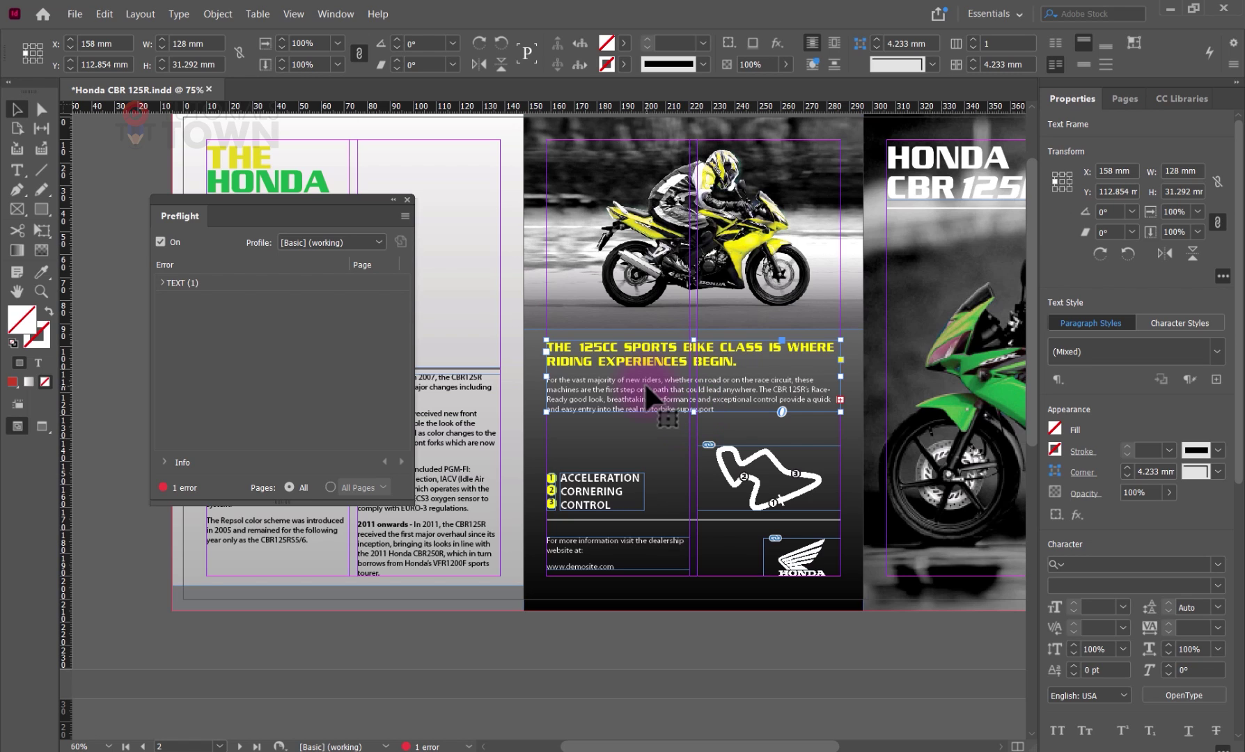
Step: Jump to the overset text frame from the Preflight error list and extend it downward to about 40.8 mm high
click(163, 282)
click(177, 301)
click(538, 650)
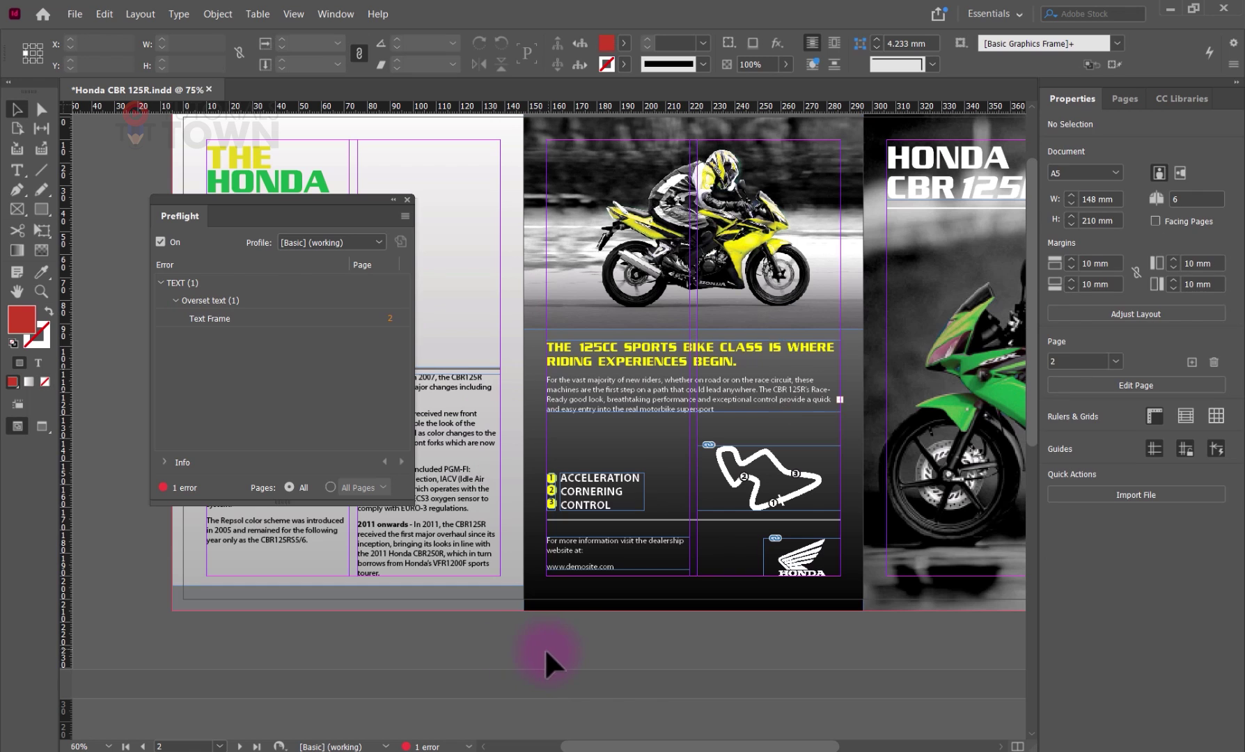
double_click(220, 317)
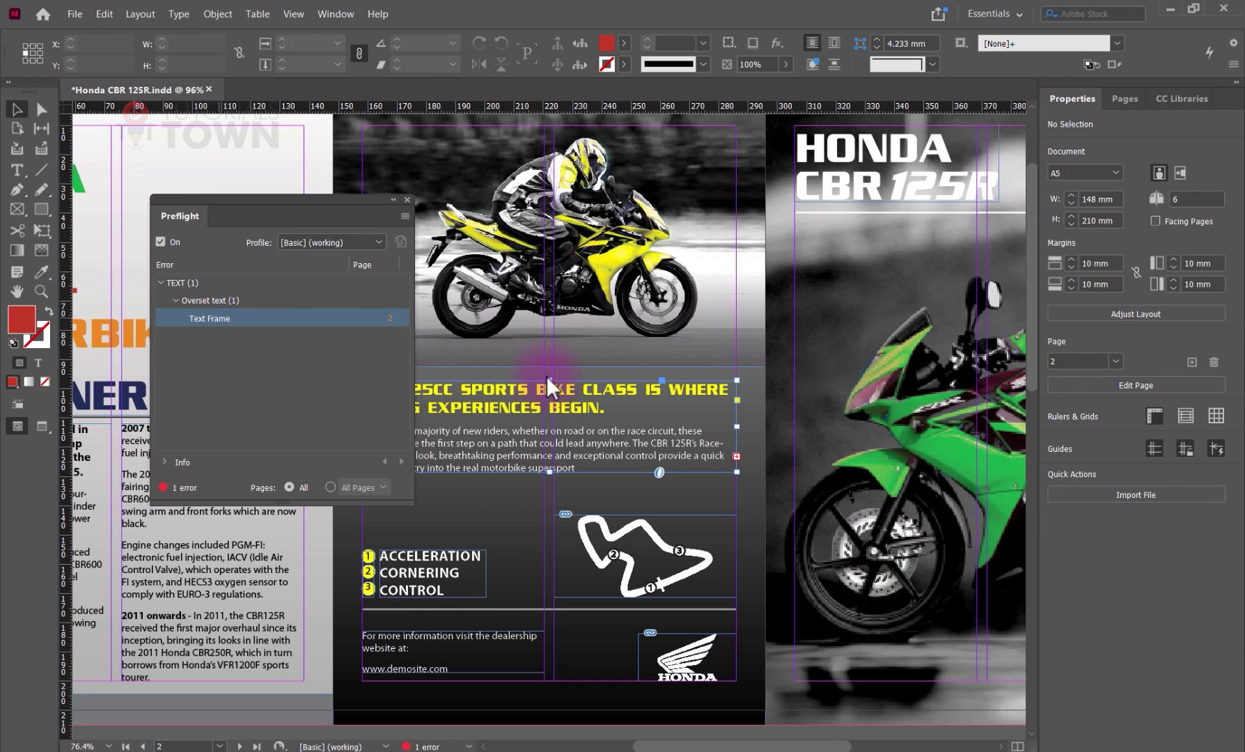
drag(368, 203, 270, 184)
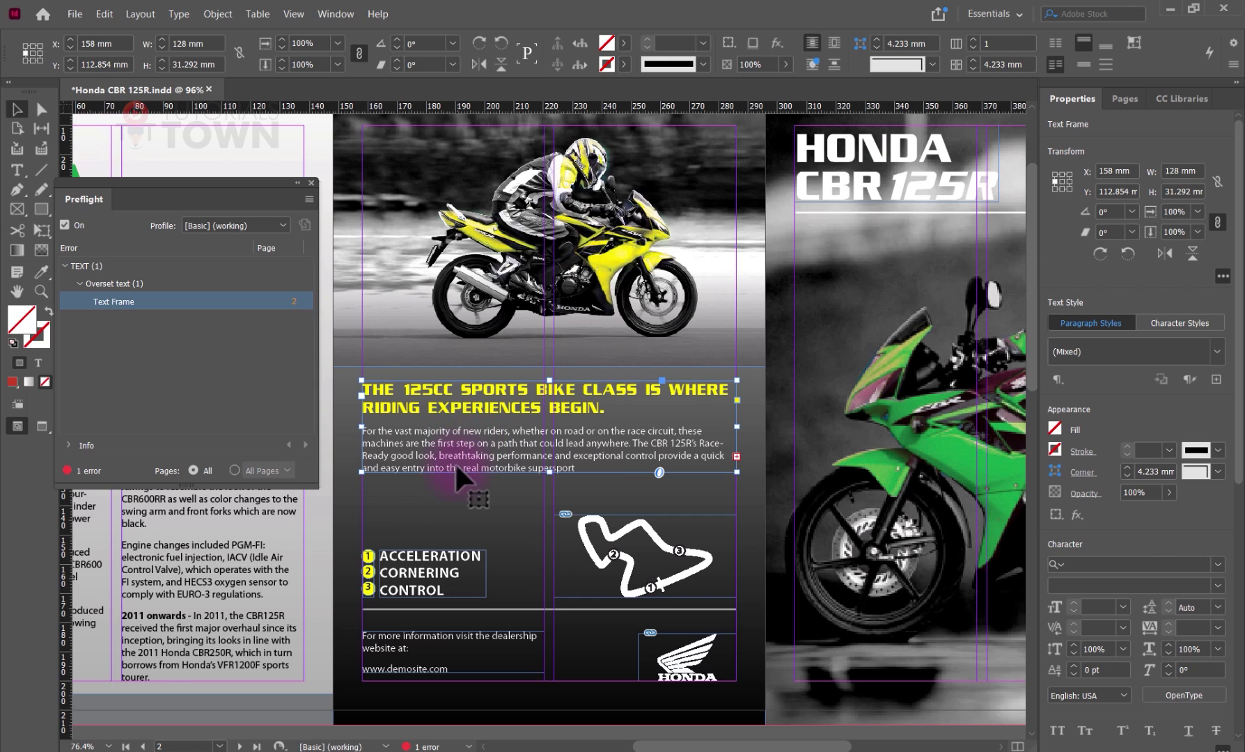
drag(550, 472, 554, 500)
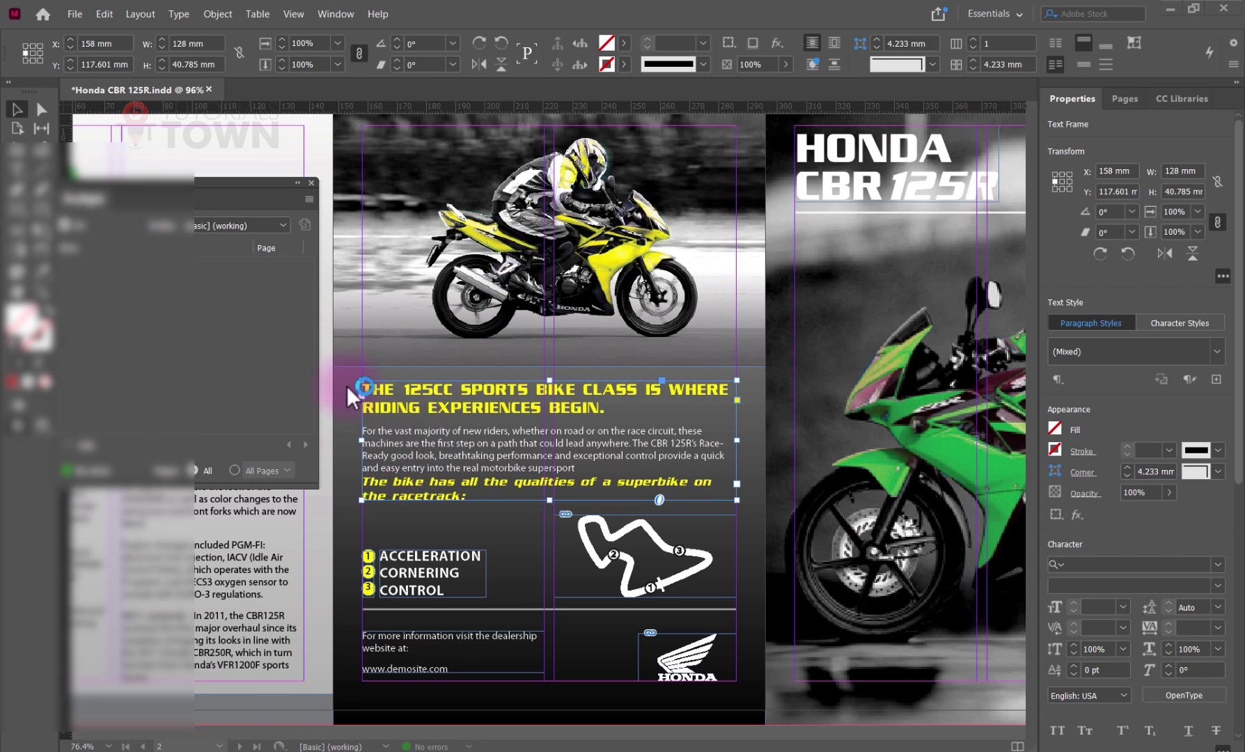
Step: In File Explorer, open the AI folder inside Assets, Honda 125, 02 - assets
key(super+e)
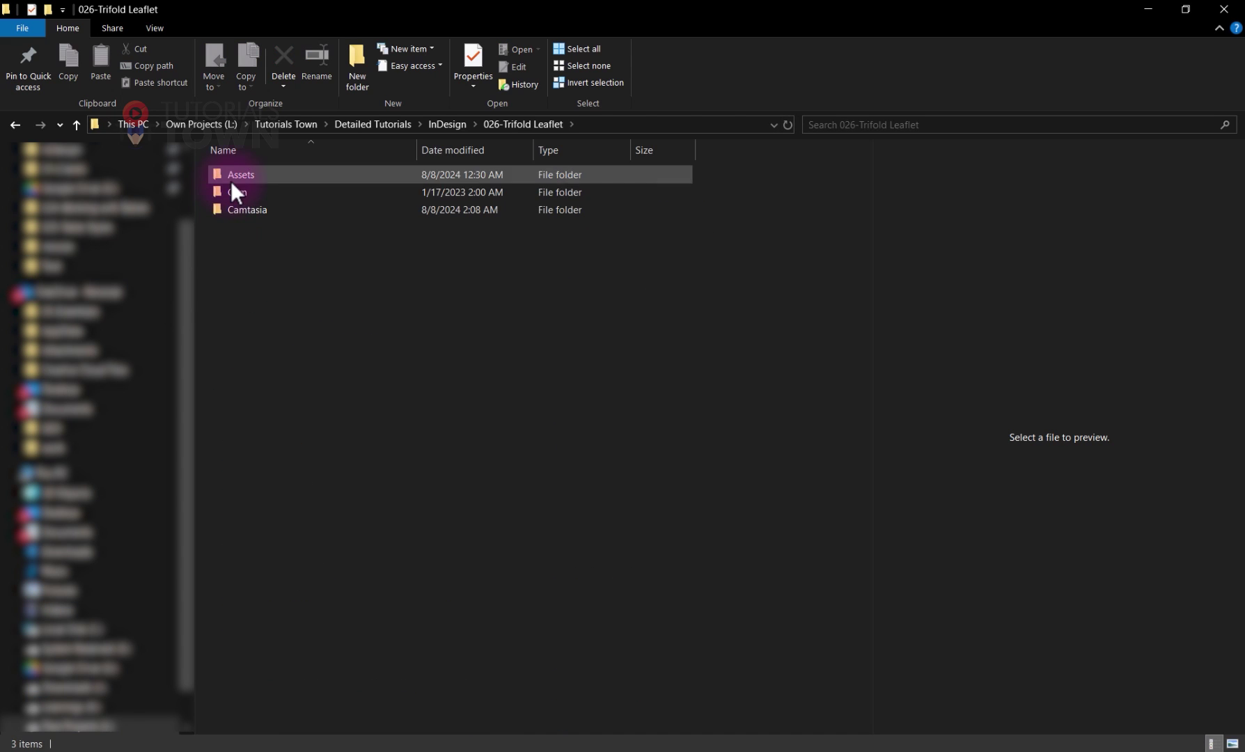
double_click(231, 180)
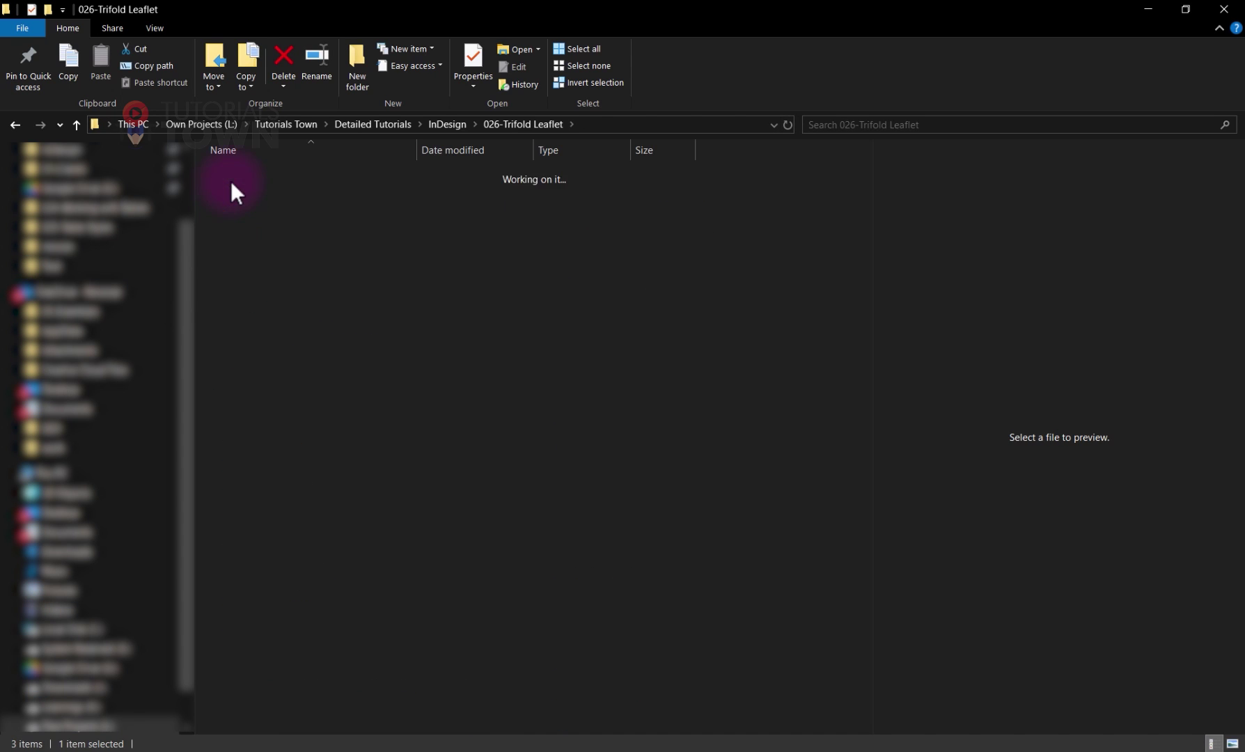
double_click(252, 177)
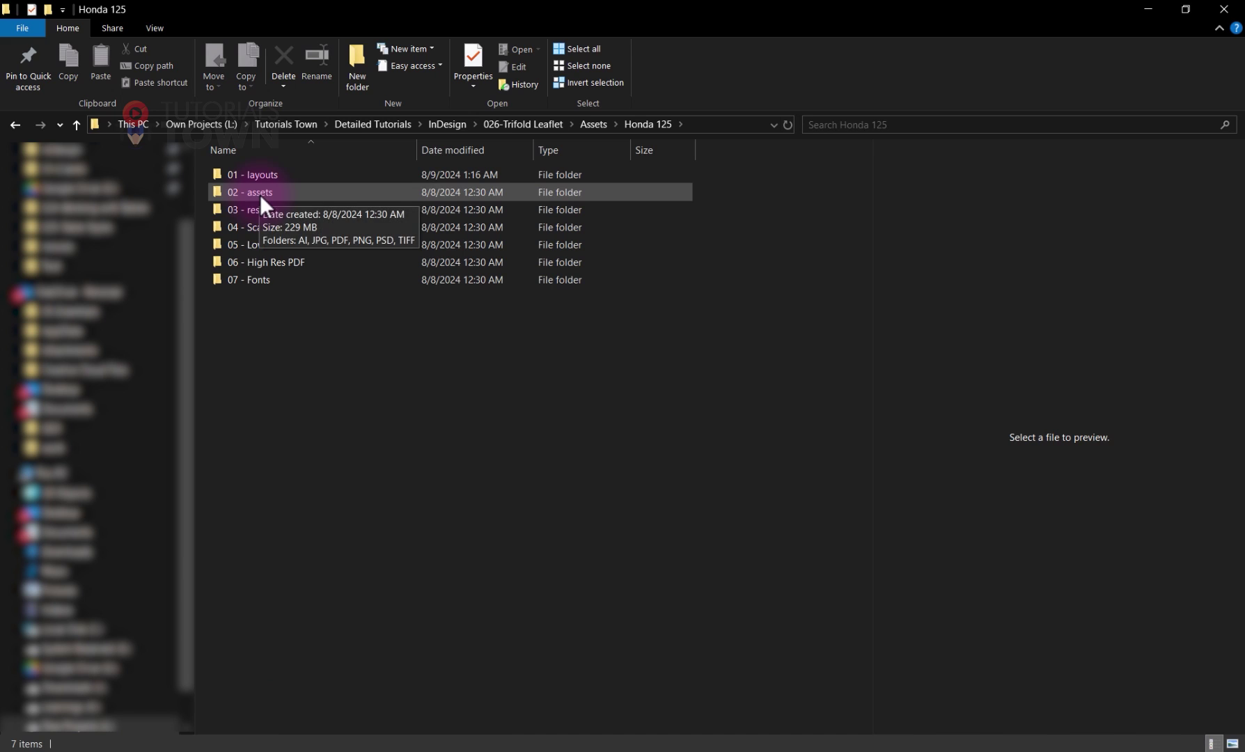
double_click(259, 194)
double_click(249, 176)
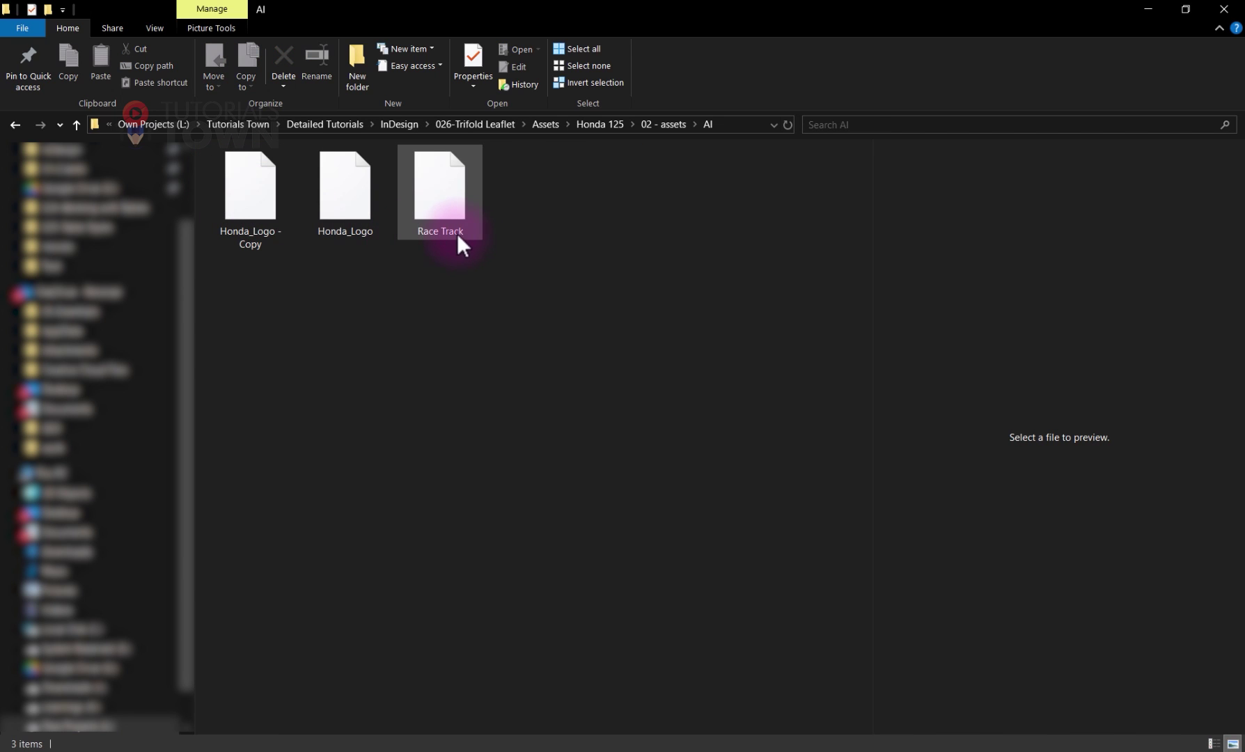
Step: Rename the Race Track file as "Race Track 2" and return to InDesign
click(457, 234)
click(449, 233)
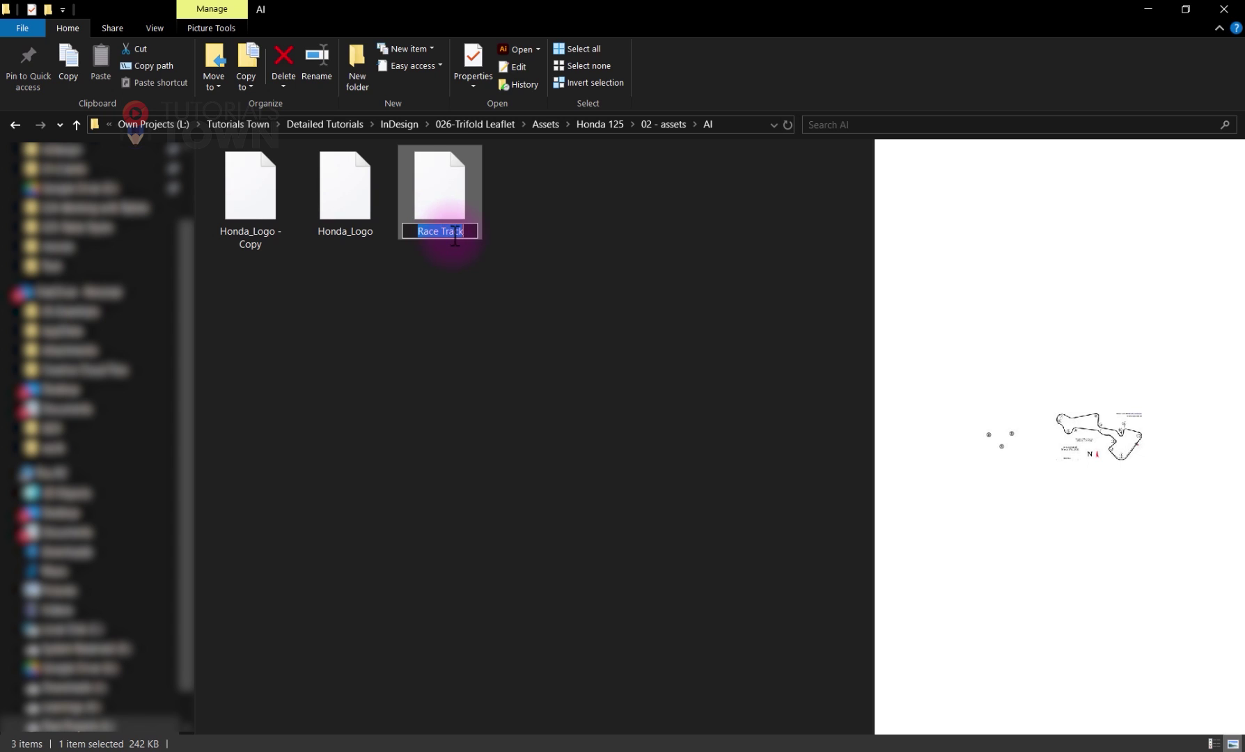
click(464, 234)
text(2)
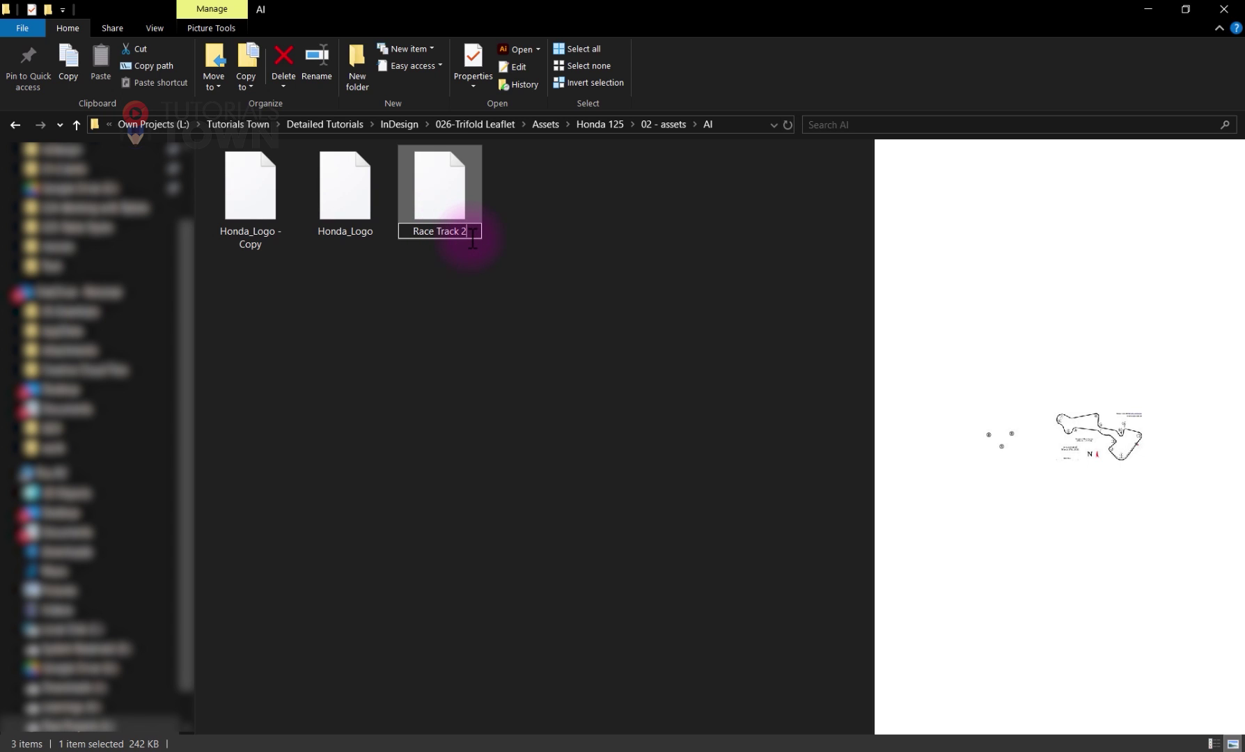
key(Return)
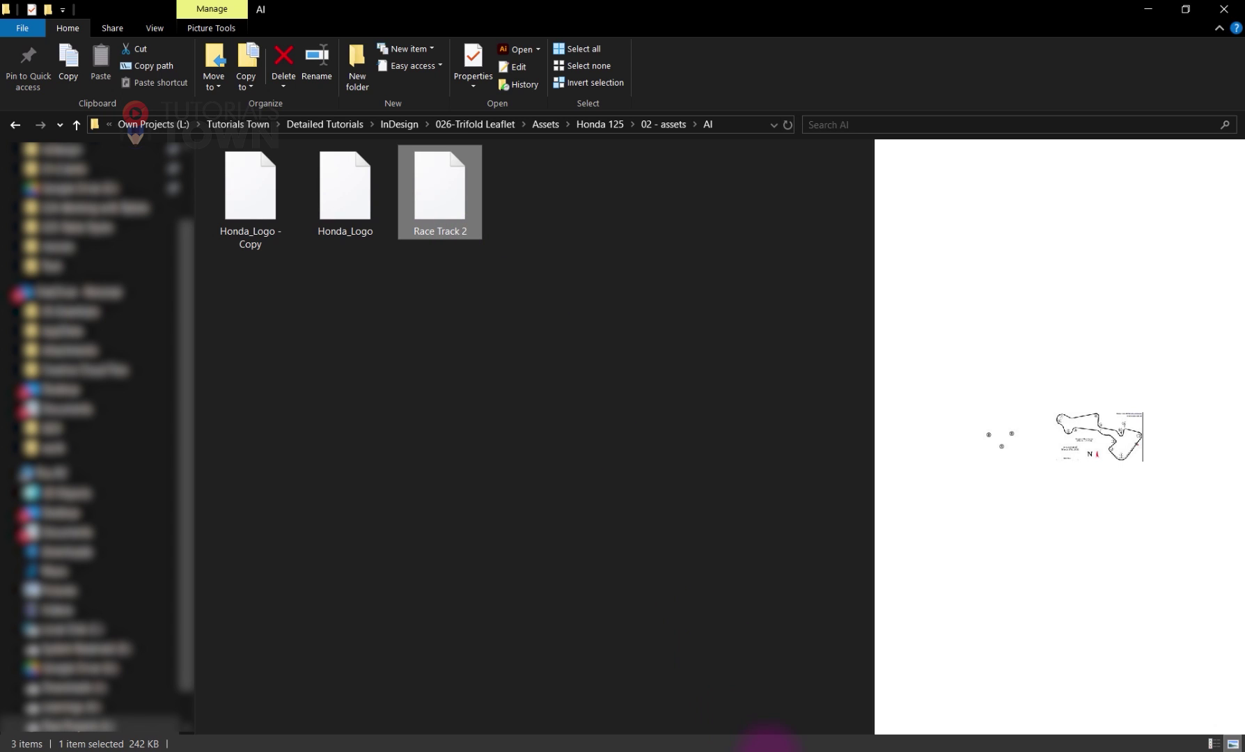
click(769, 750)
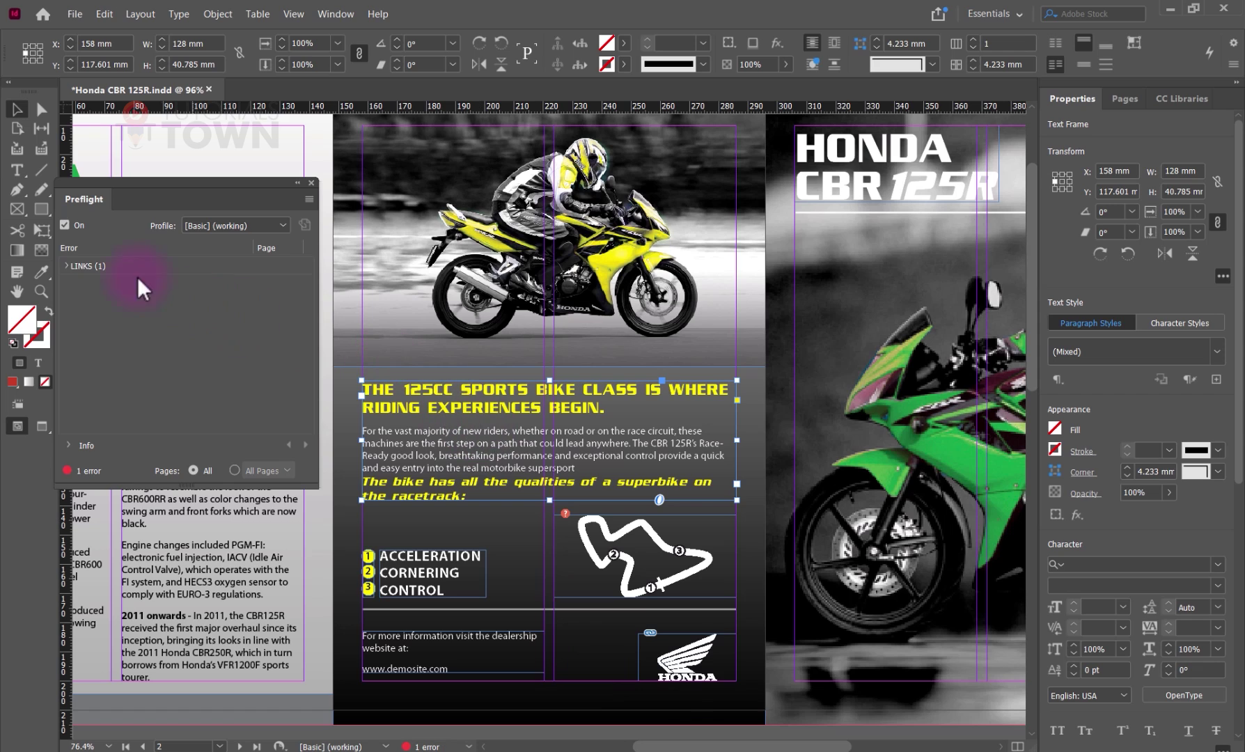
Step: Expand the link errors in Preflight and go to the missing Race Track.ai graphic on page 2
click(66, 266)
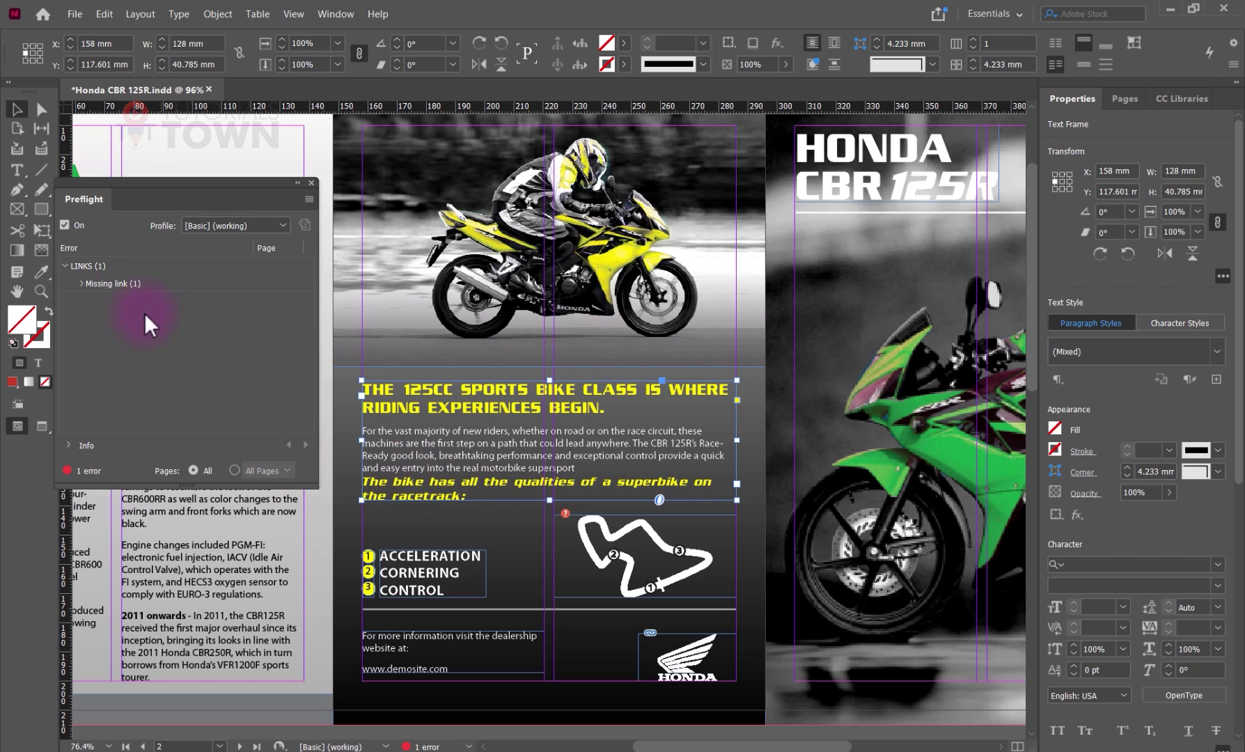
click(106, 282)
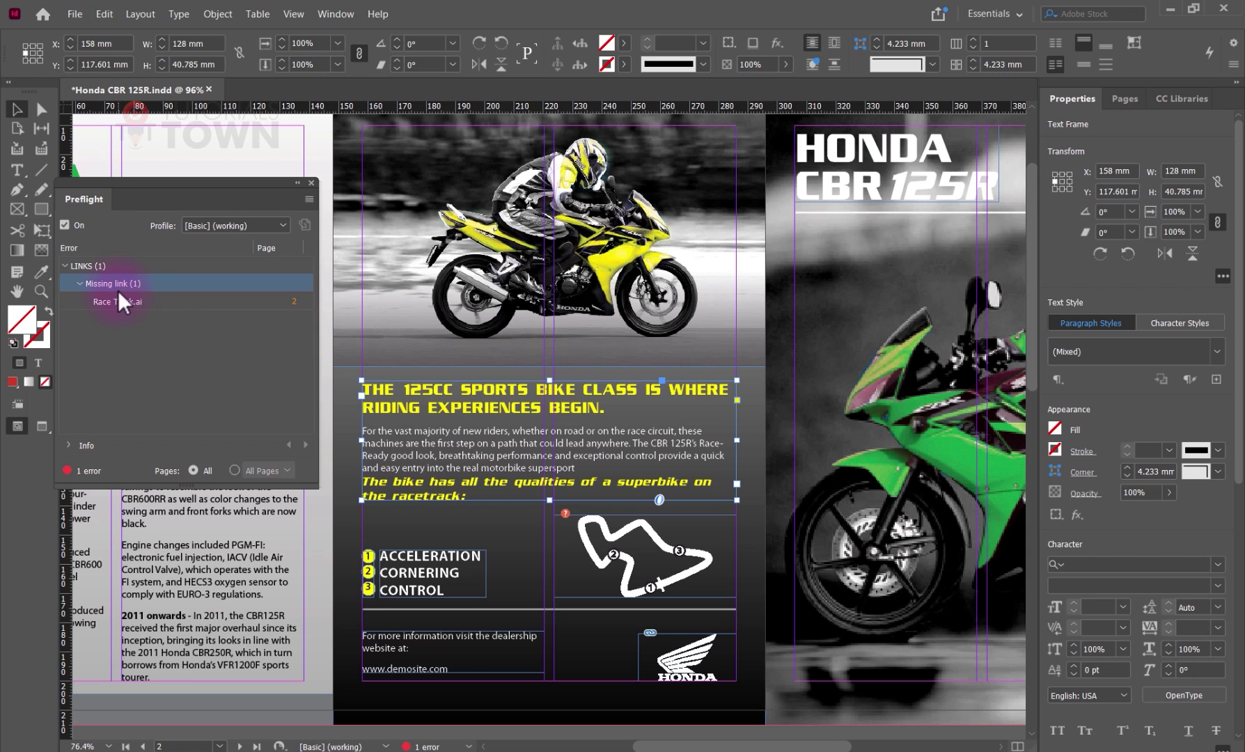
click(118, 302)
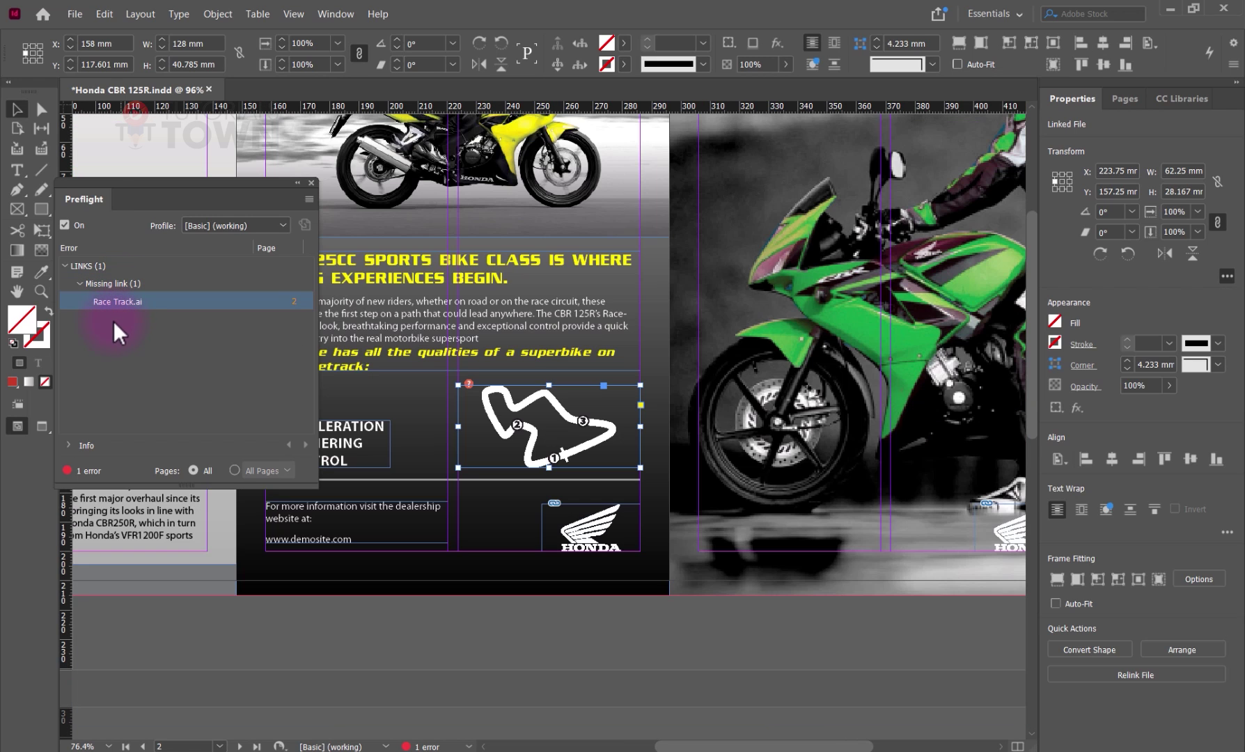
Step: Relink the missing race track graphic to Race Track 2 in the 02 - assets AI folder, and close Preflight
click(468, 382)
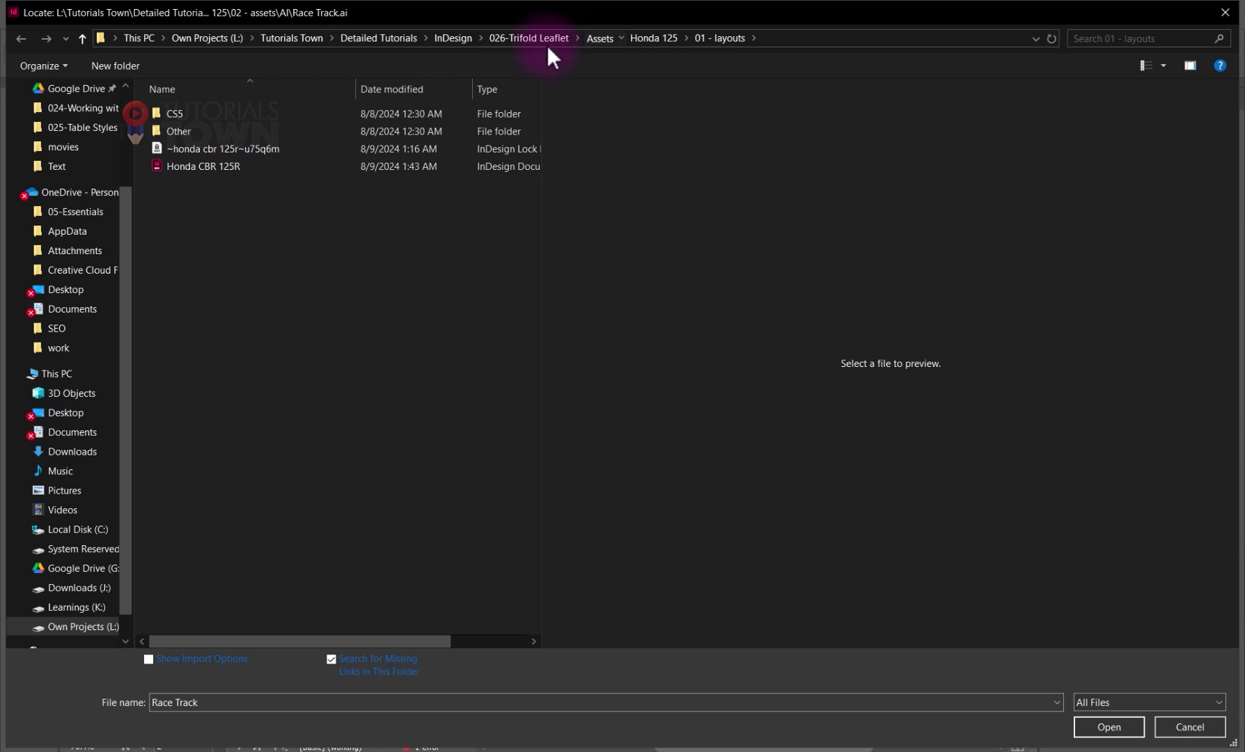
click(599, 38)
double_click(209, 117)
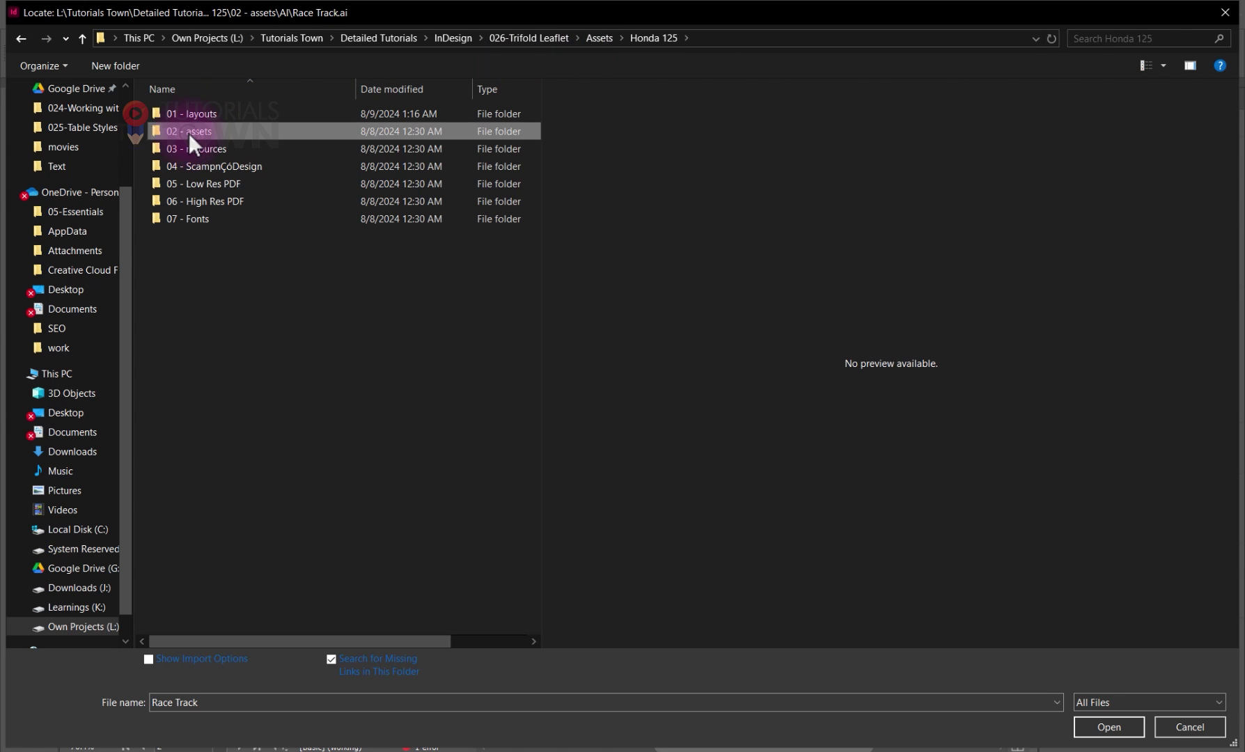
double_click(189, 132)
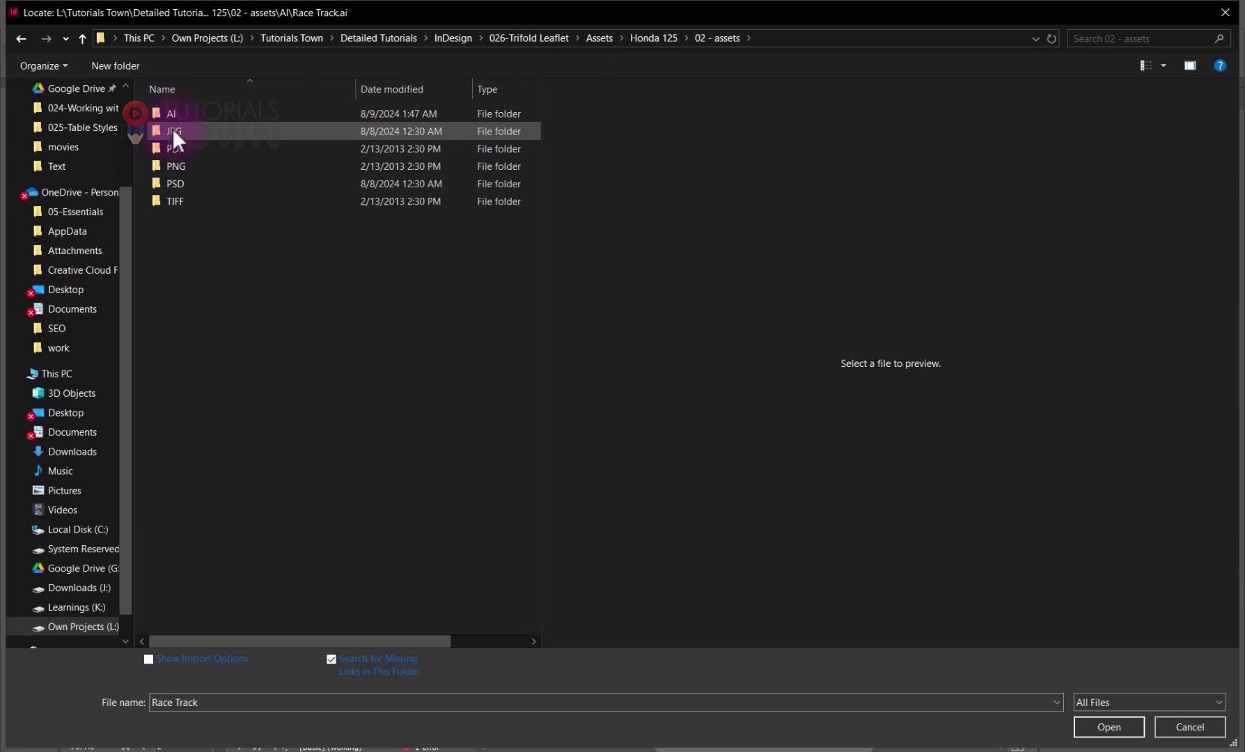
double_click(174, 114)
click(369, 160)
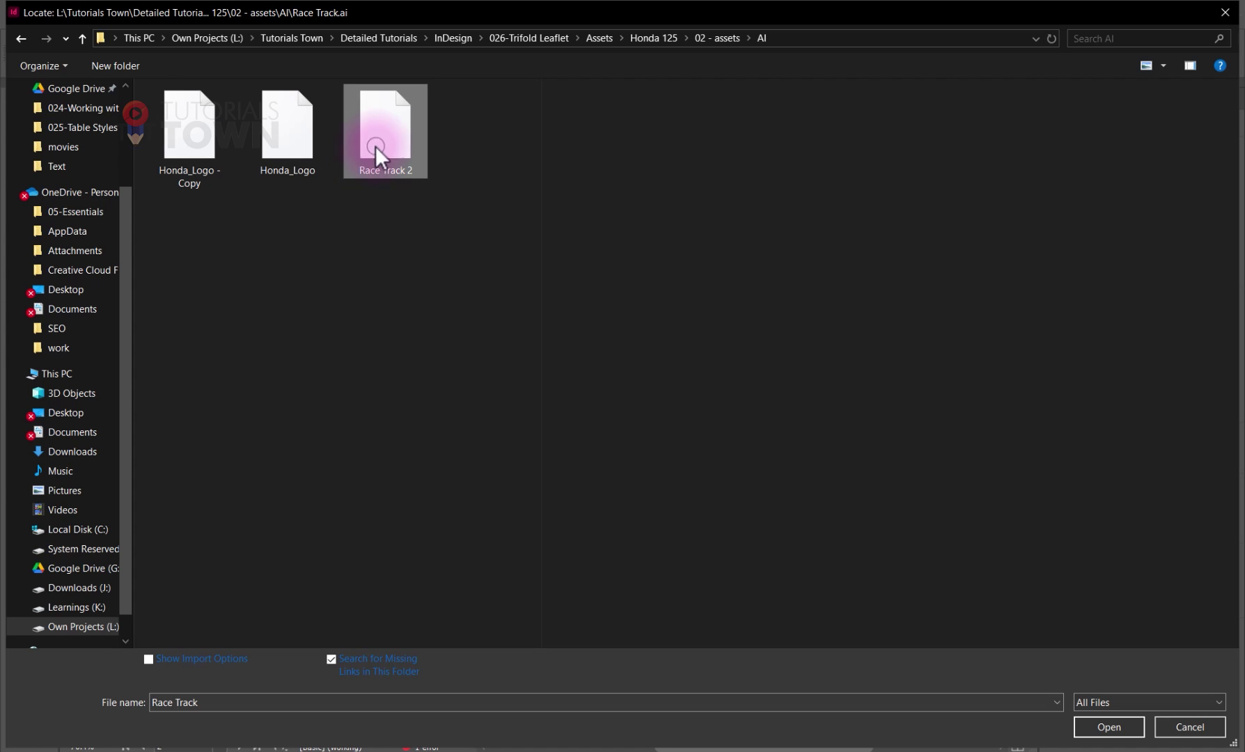
click(1108, 729)
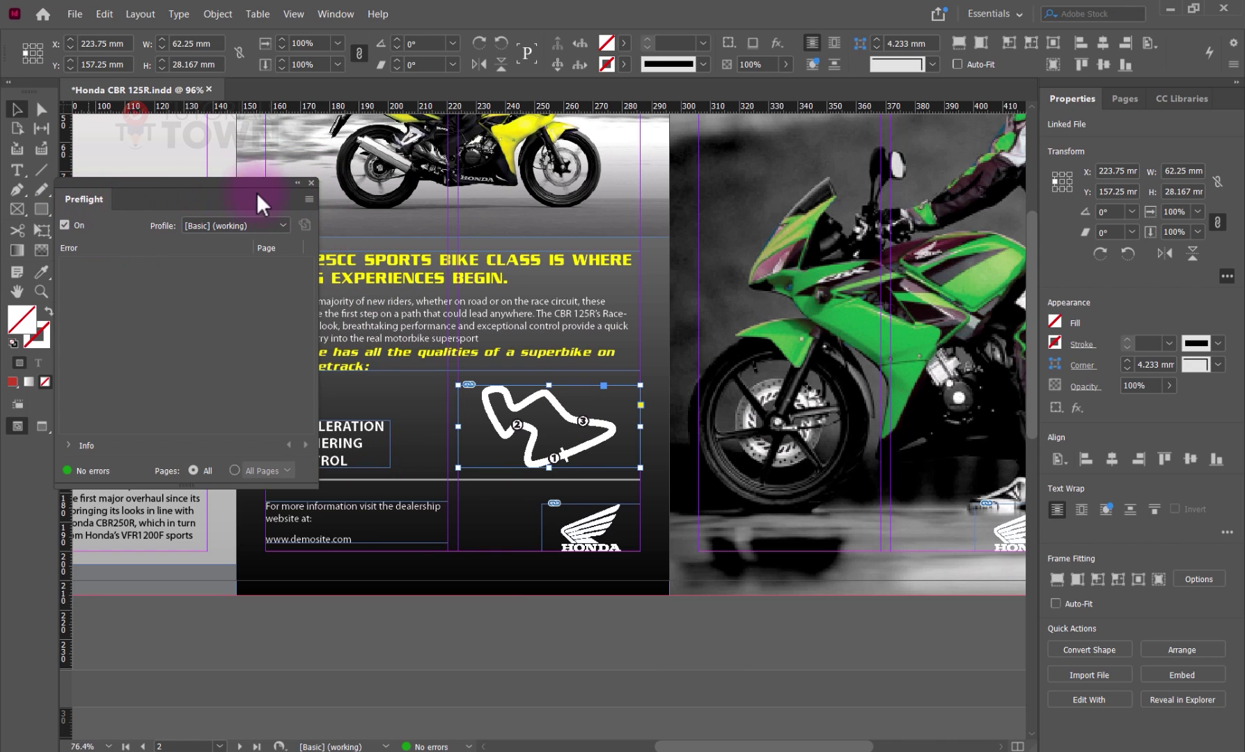
click(310, 183)
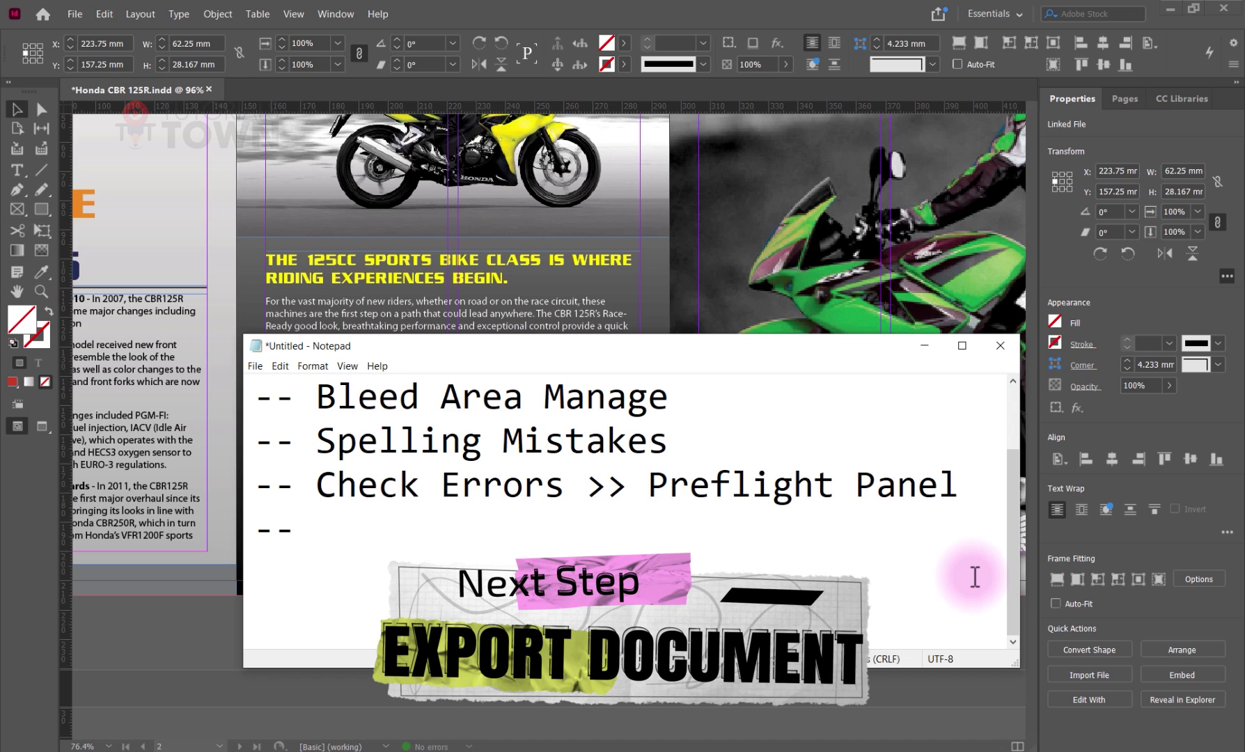
Step: In the Notepad checklist, add "Export" as the next item and "----- Proof Read >> Email" on the line below
text(Export)
key(Return)
text(-----)
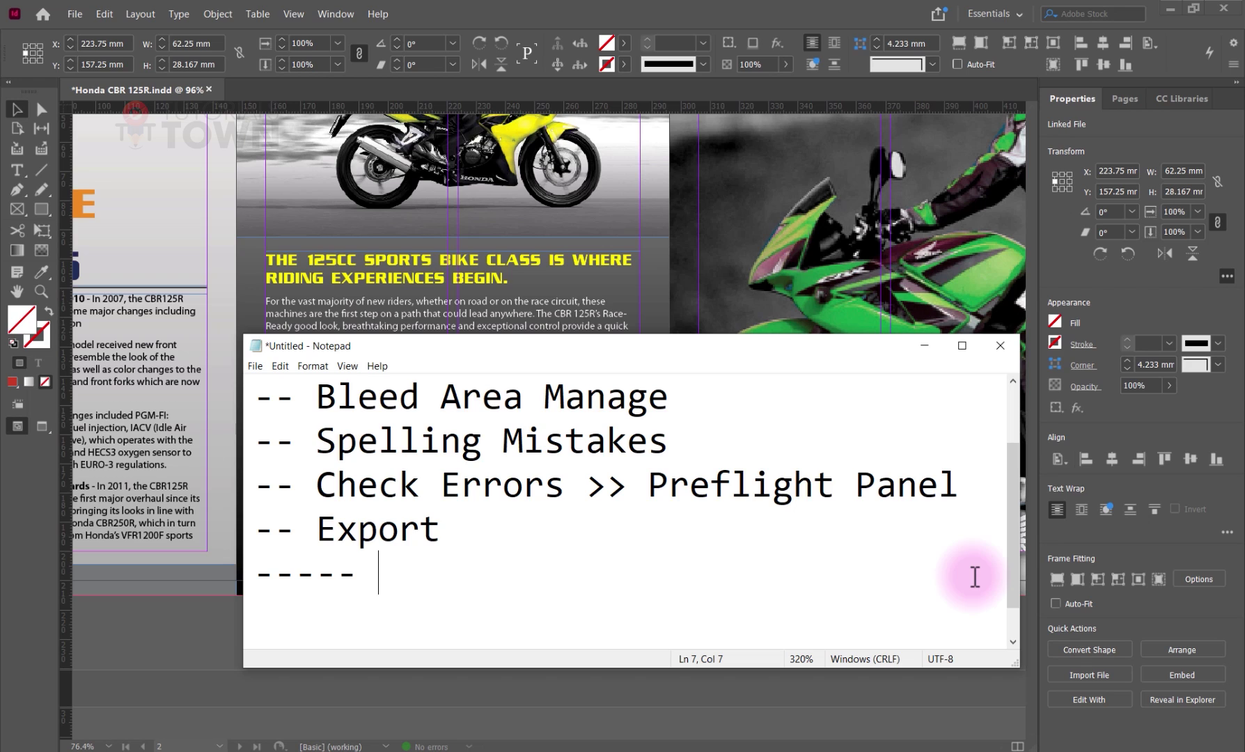
text(Proof R)
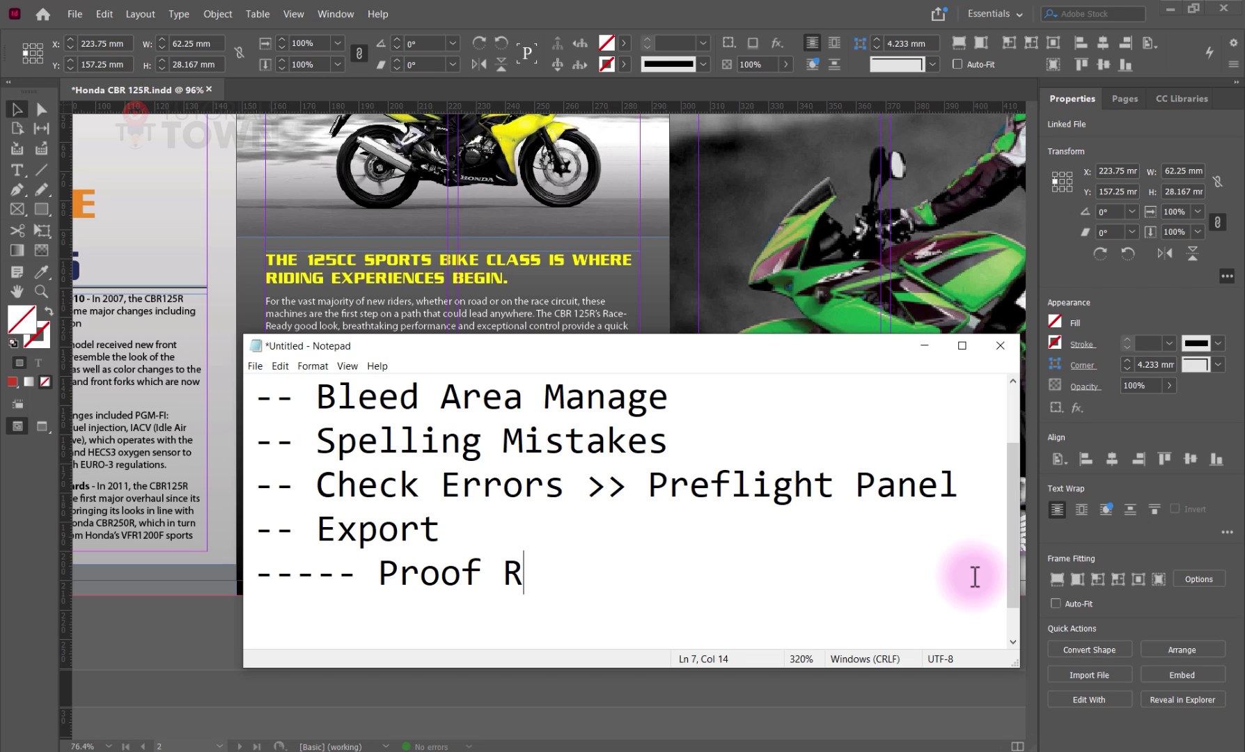
text(ead >> Email)
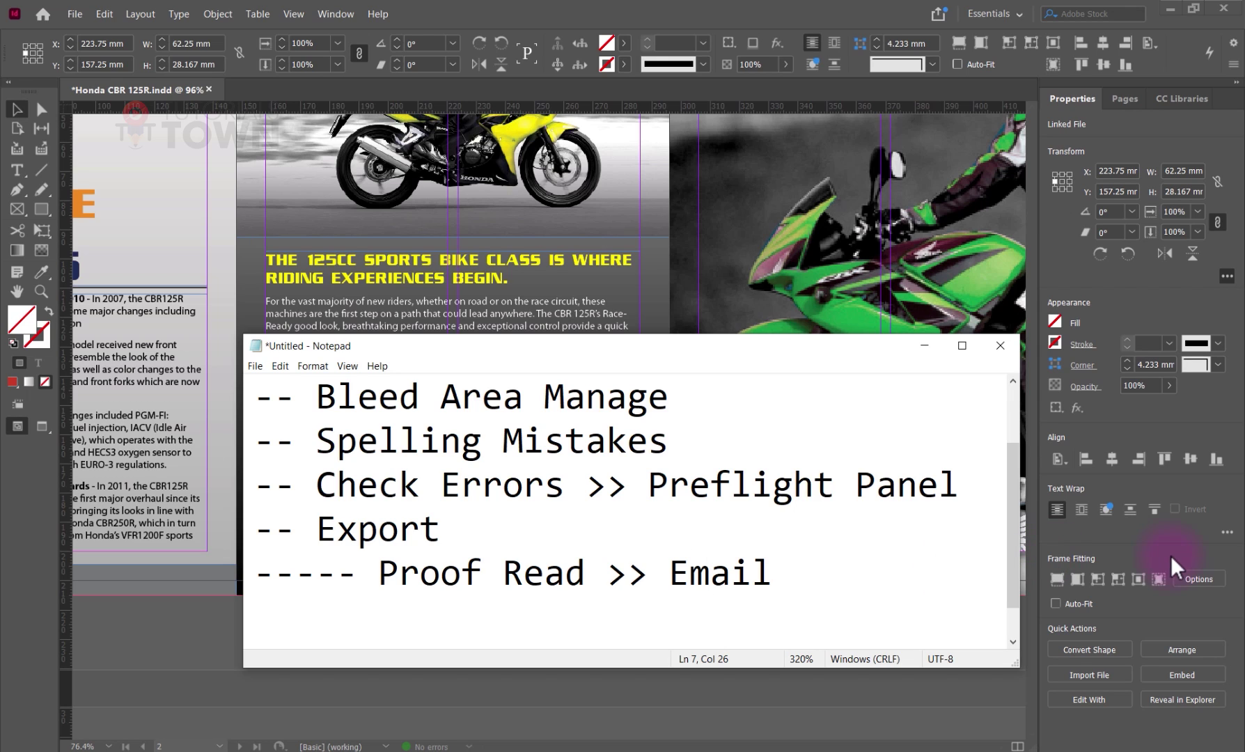
Step: Complete the proof-read line in the Notepad checklist by adding ">> Low Res" after Email
scroll(774, 557, down, 4)
scroll(699, 561, down, 5)
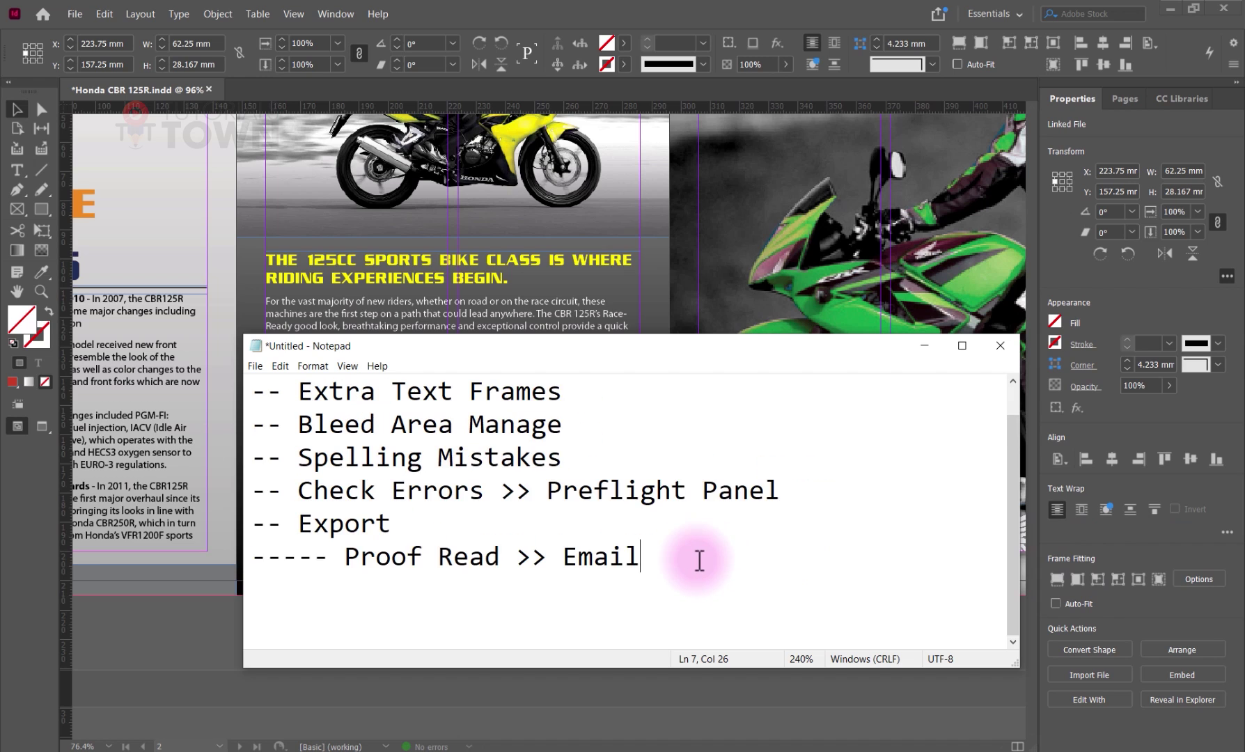
text(>> )
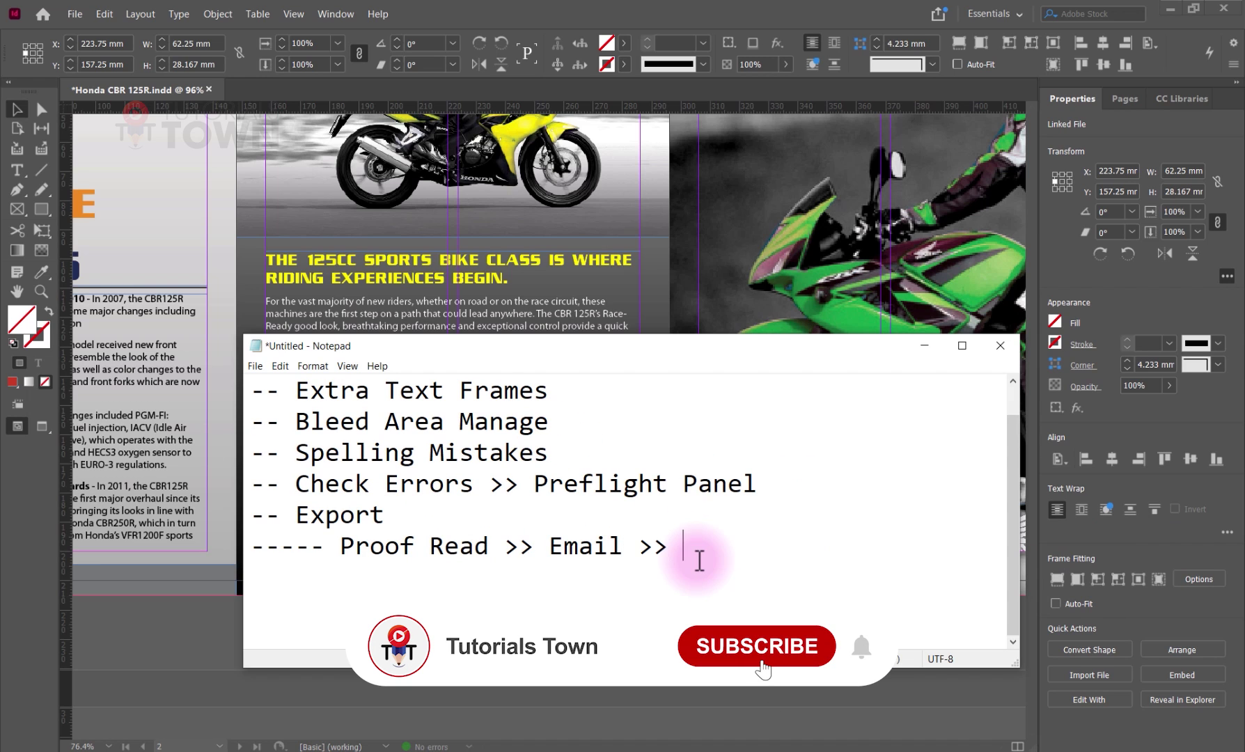
text(Low Res)
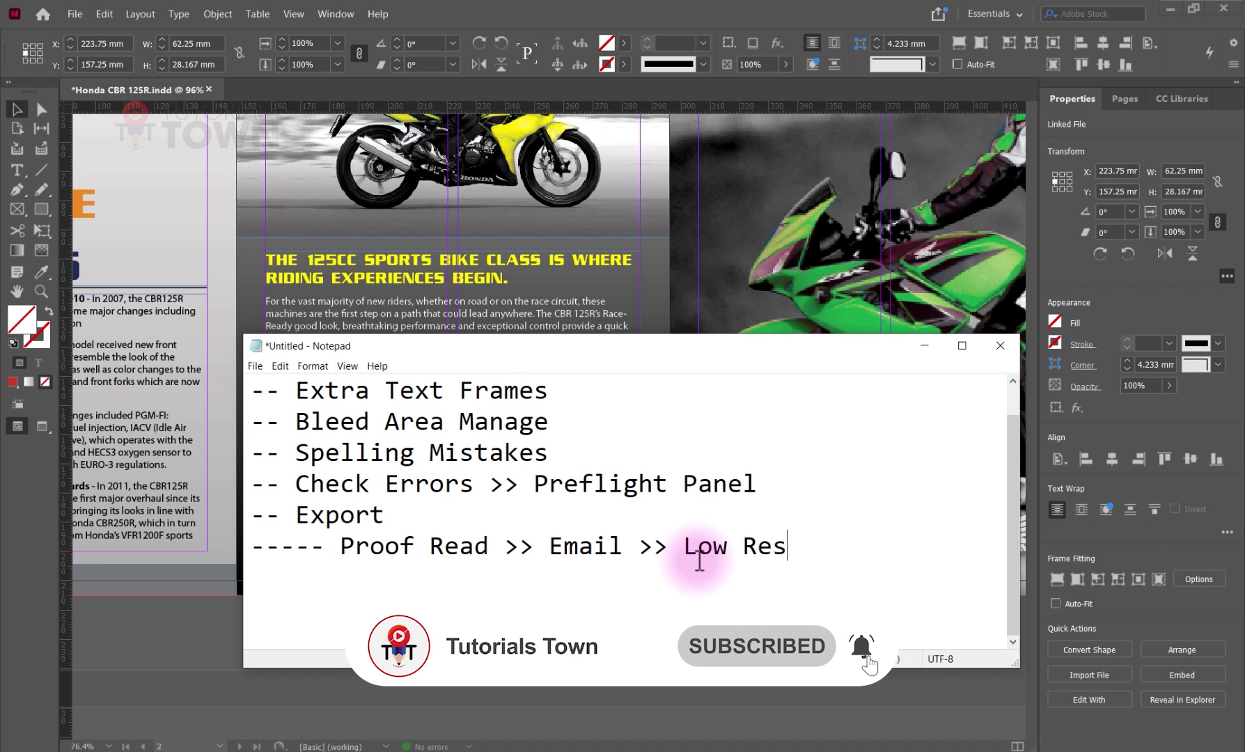
Step: Add the line "----- Printing >> High Res" below the proof-read line in the checklist
key(Return)
text(-----)
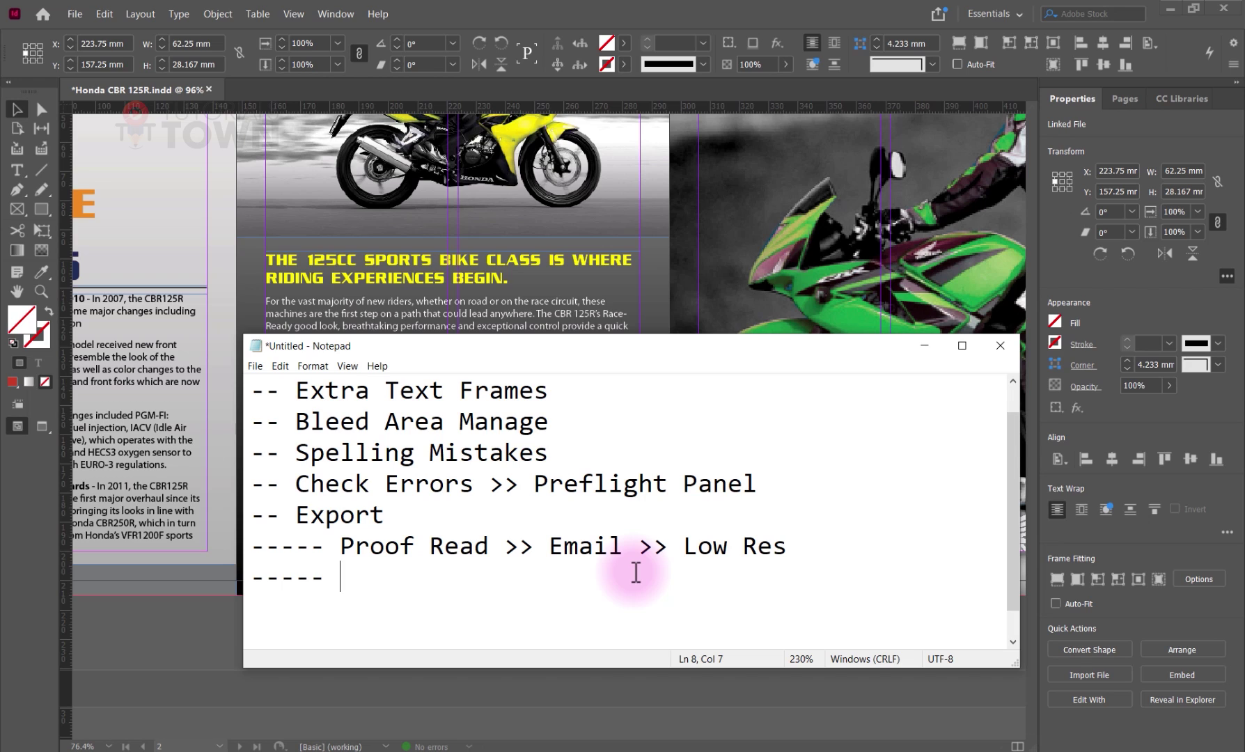
text(Printi)
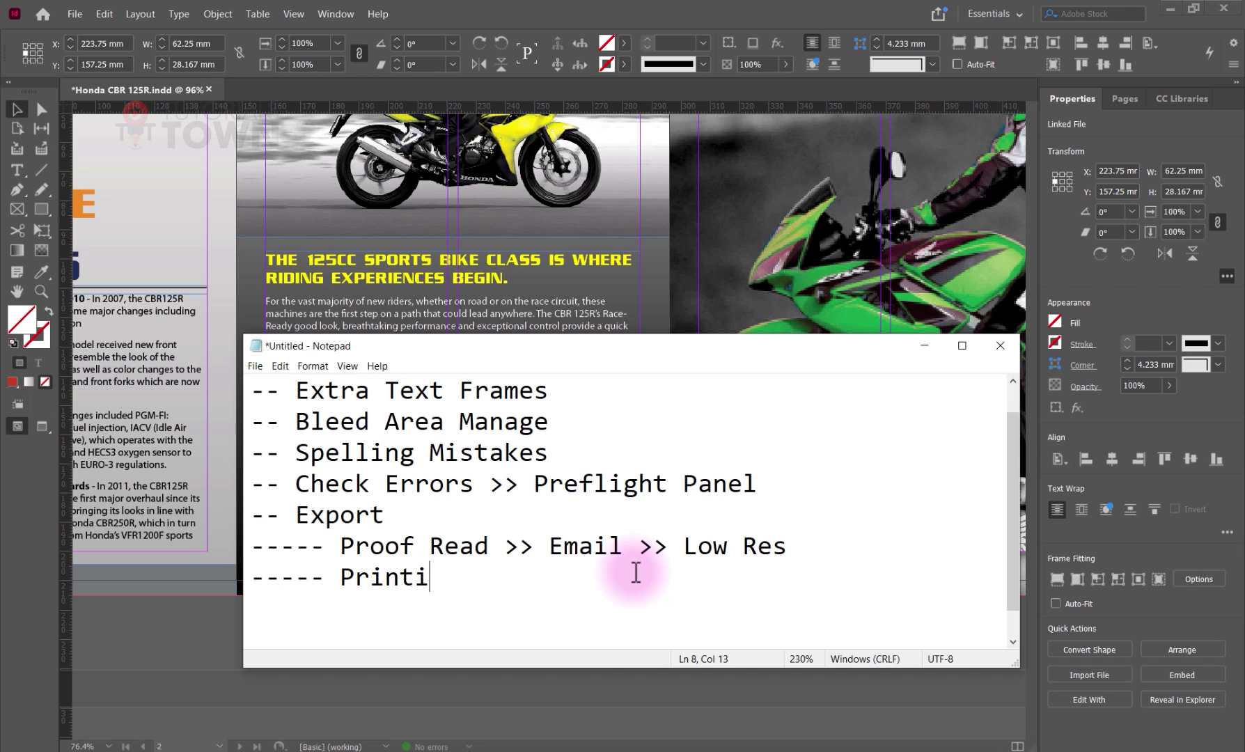
text(ng >>)
text(High Res)
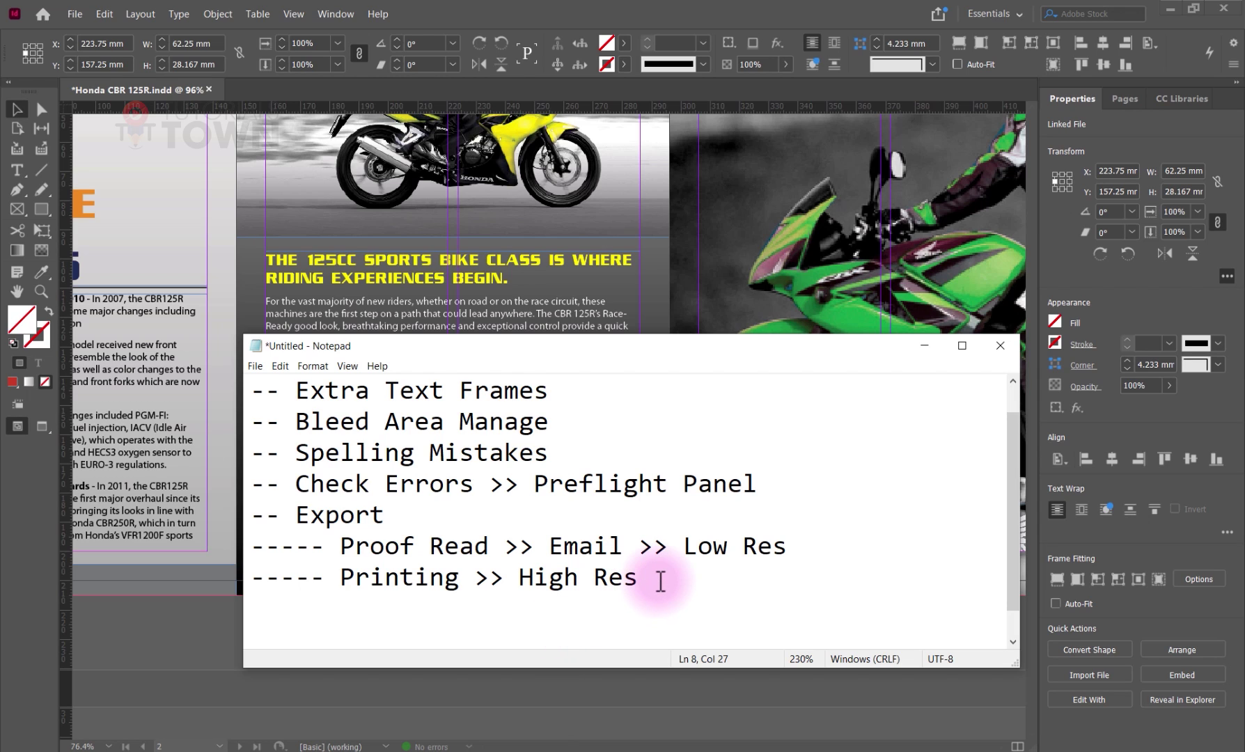
Step: Leave a blank line below the export items, write "Package", and highlight "Low Res" in the proof-read line
key(Return)
key(Return)
text(P)
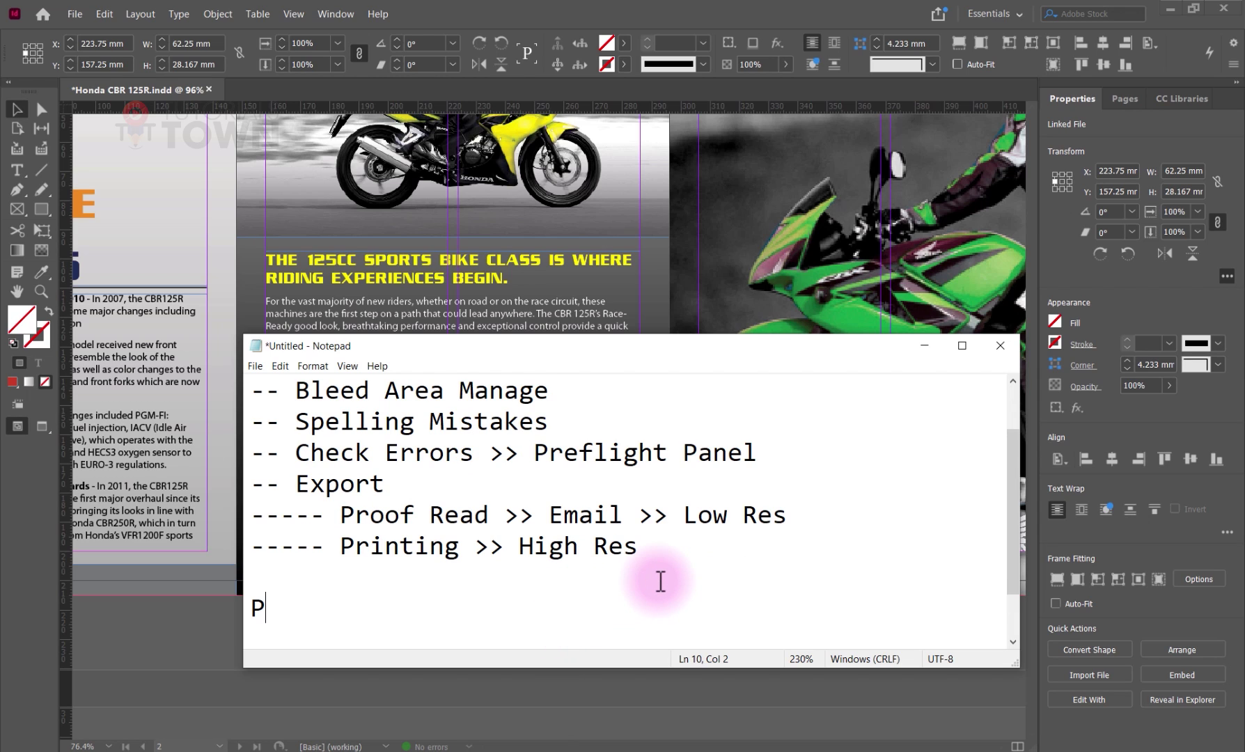
text(acka)
key(BackSpace)
key(BackSpace)
key(BackSpace)
text(ackage)
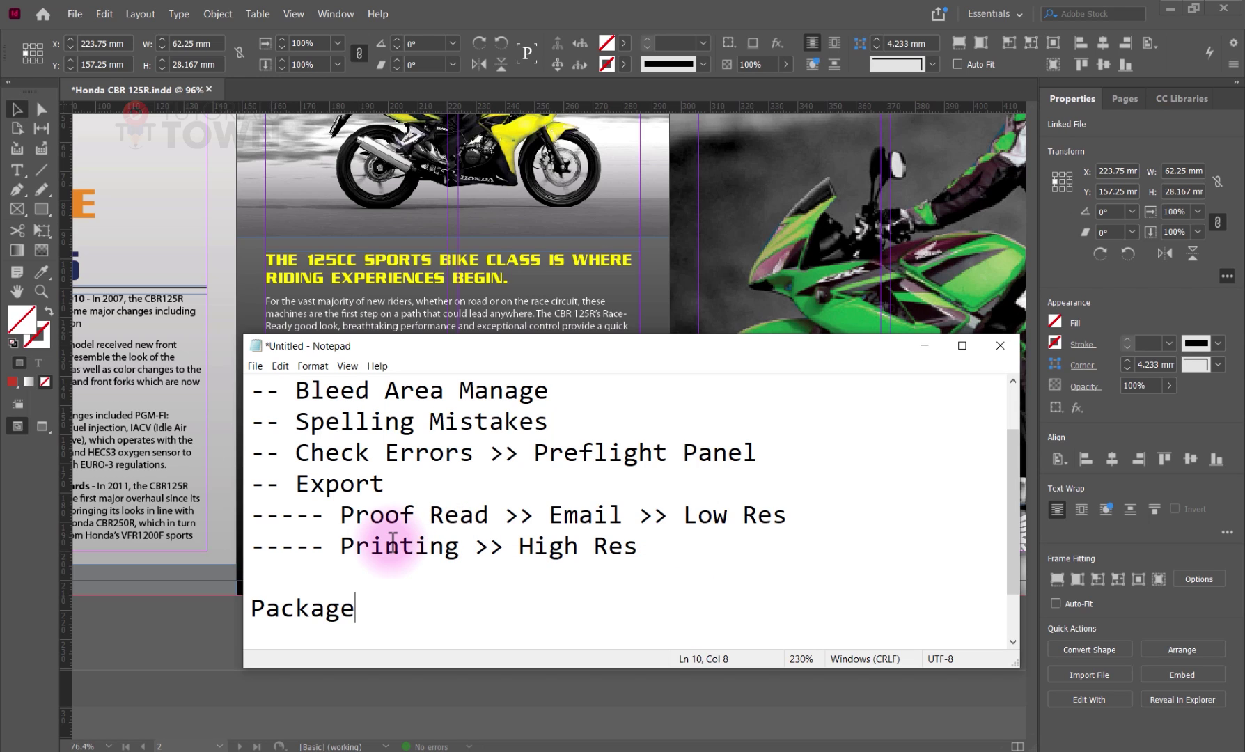
drag(684, 515, 797, 523)
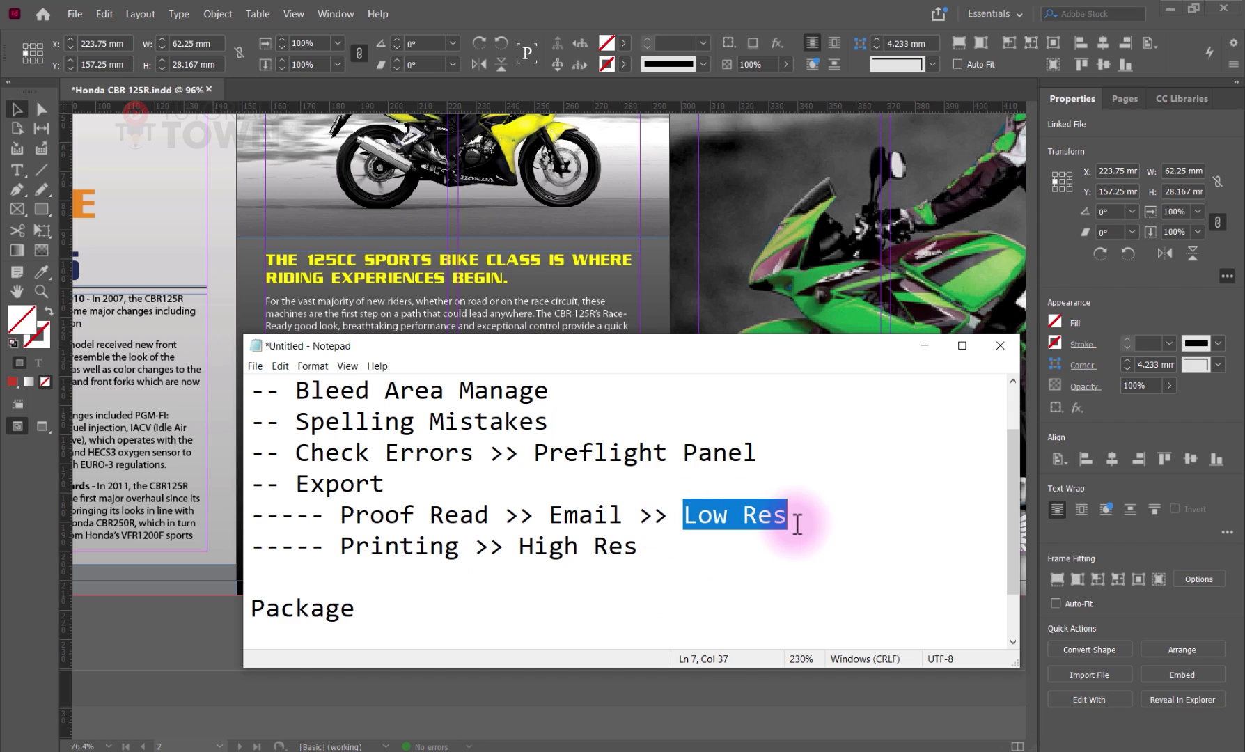
Step: Return to InDesign and save the Honda CBR 125R document
click(147, 627)
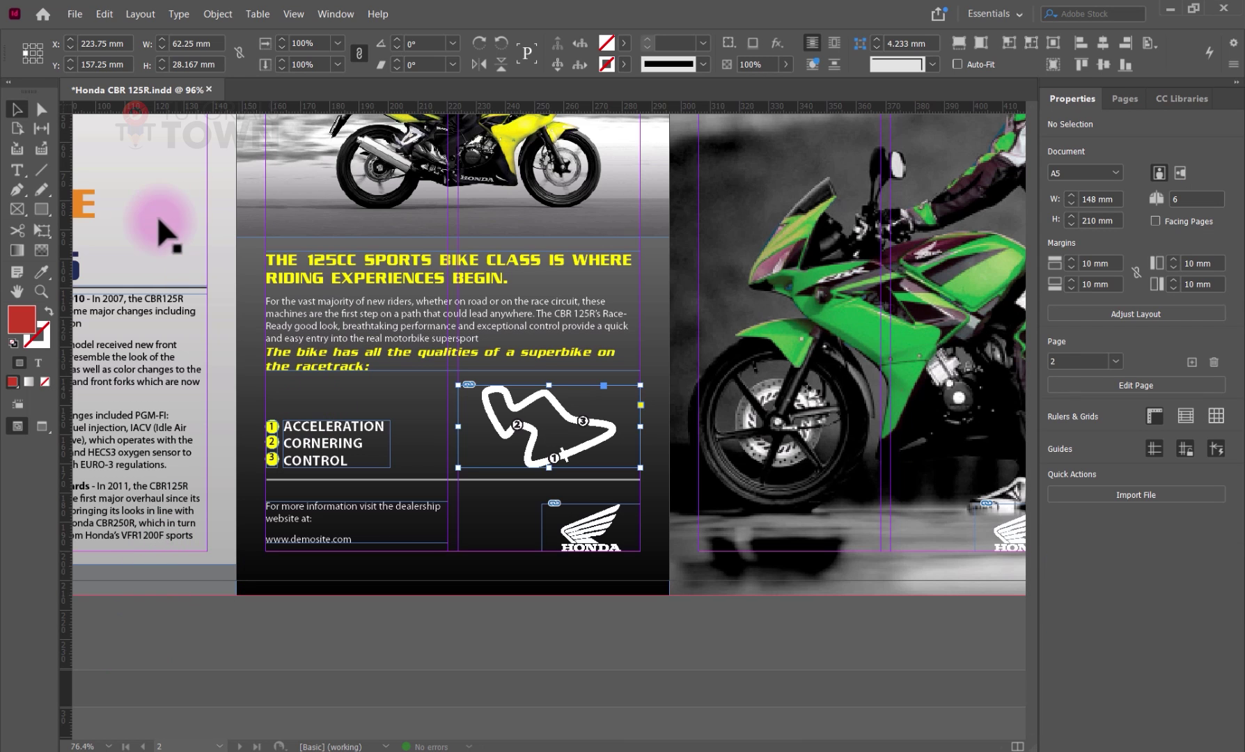
click(76, 15)
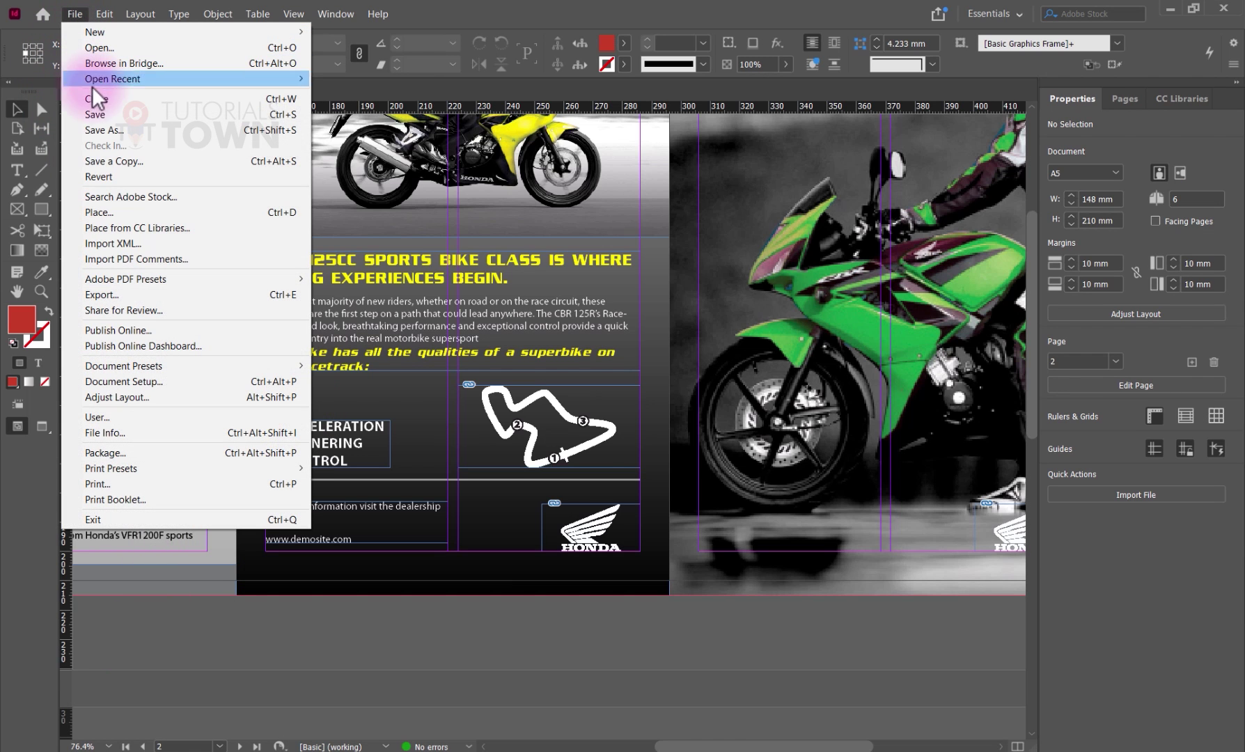
click(104, 115)
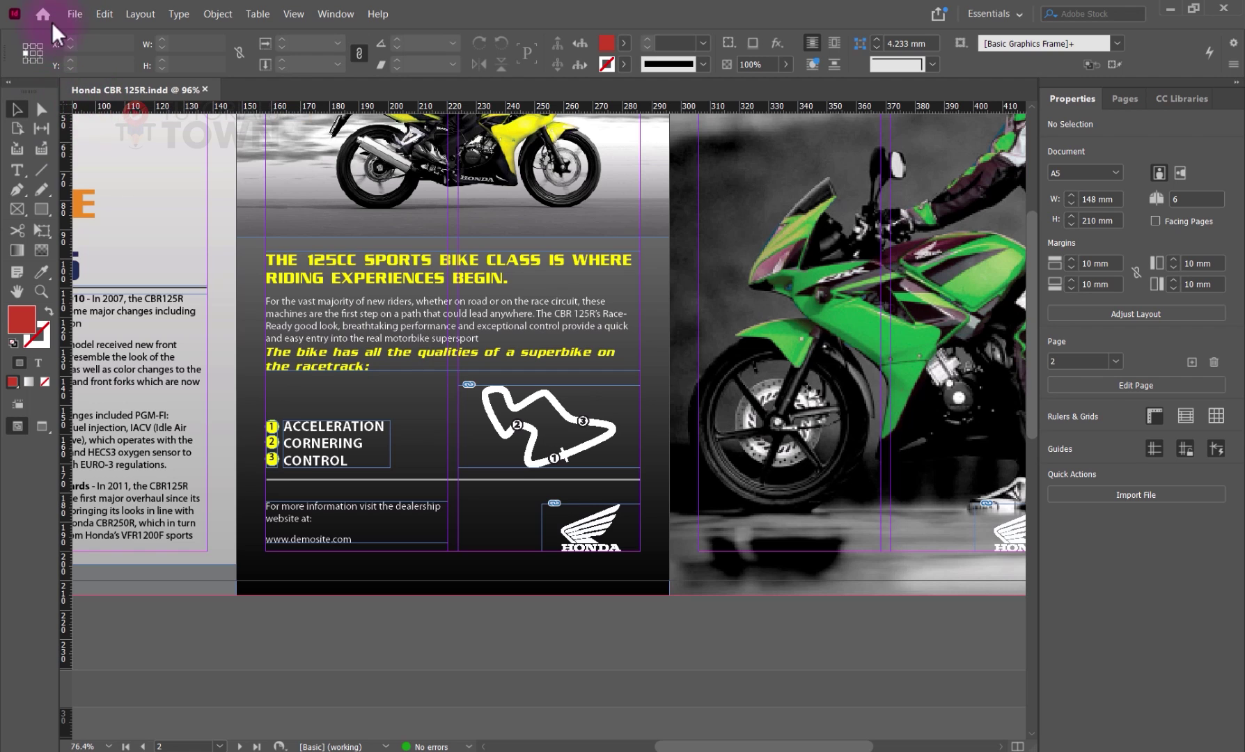
Step: Start an export into the Honda 125 folder "05 - Low Res PDF" with Adobe PDF (Print) as the format
click(72, 17)
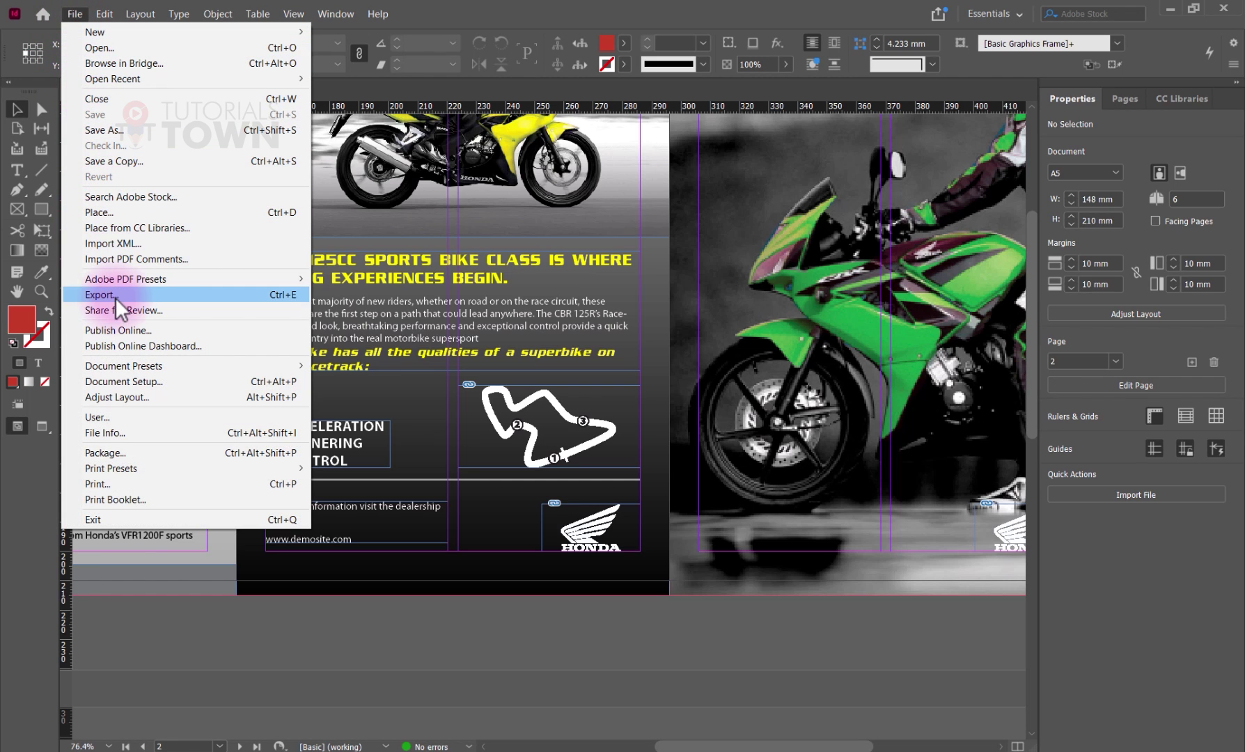
click(262, 294)
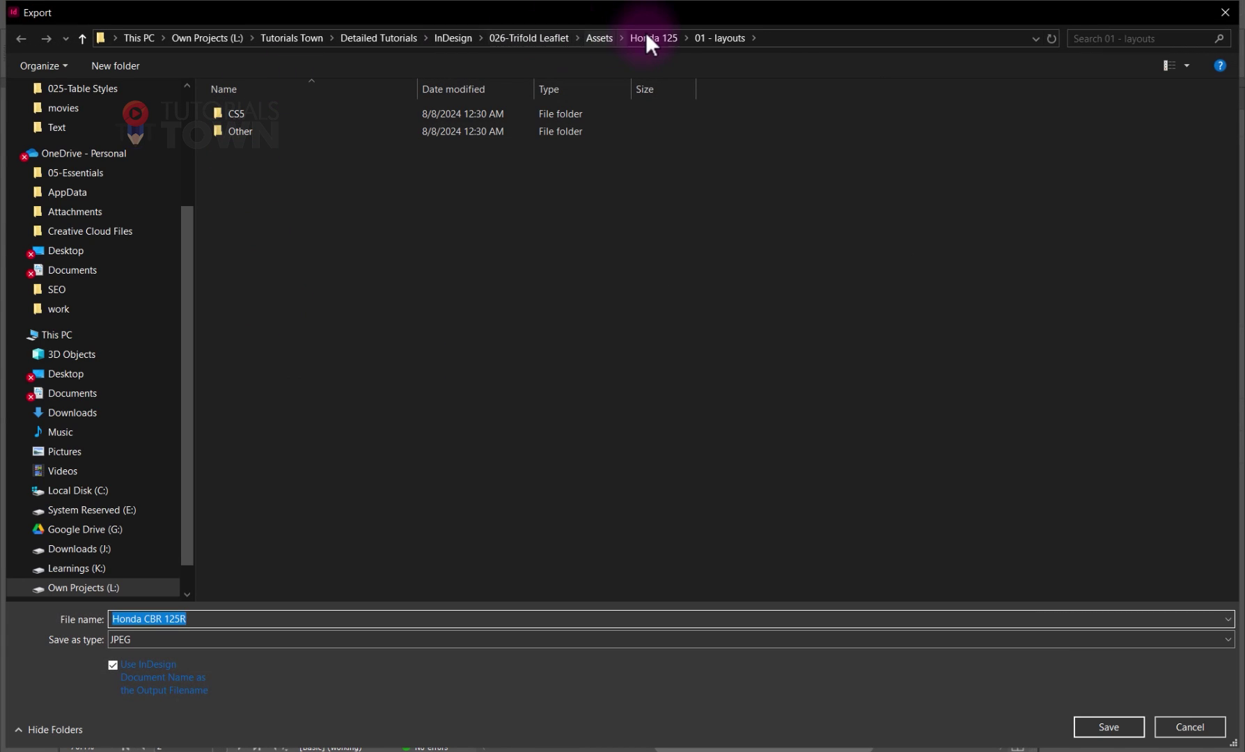
click(653, 37)
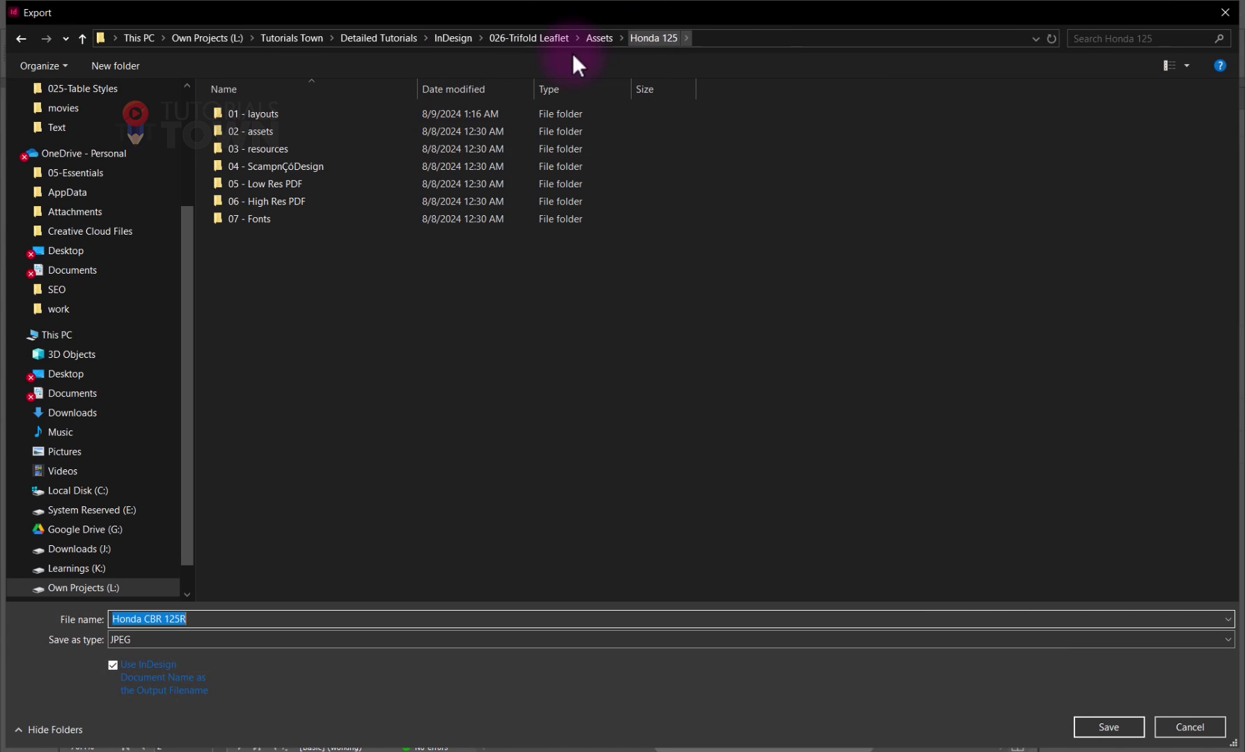
double_click(279, 184)
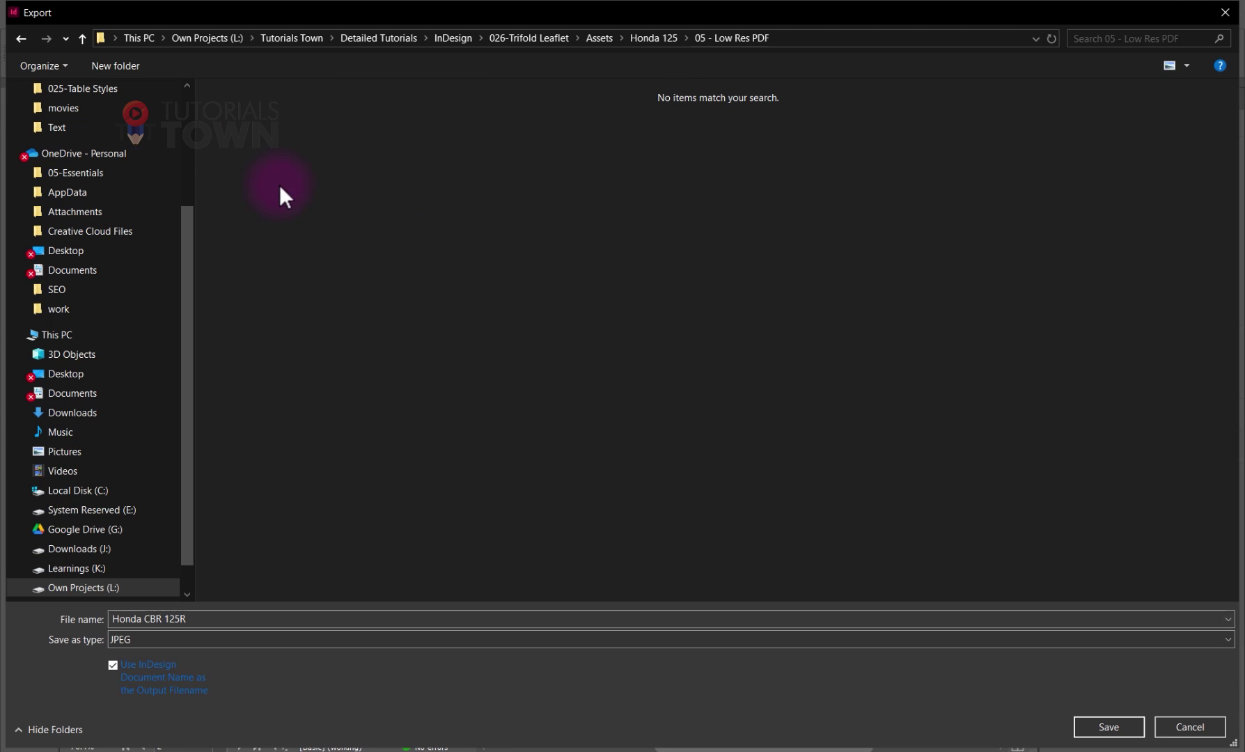
click(152, 641)
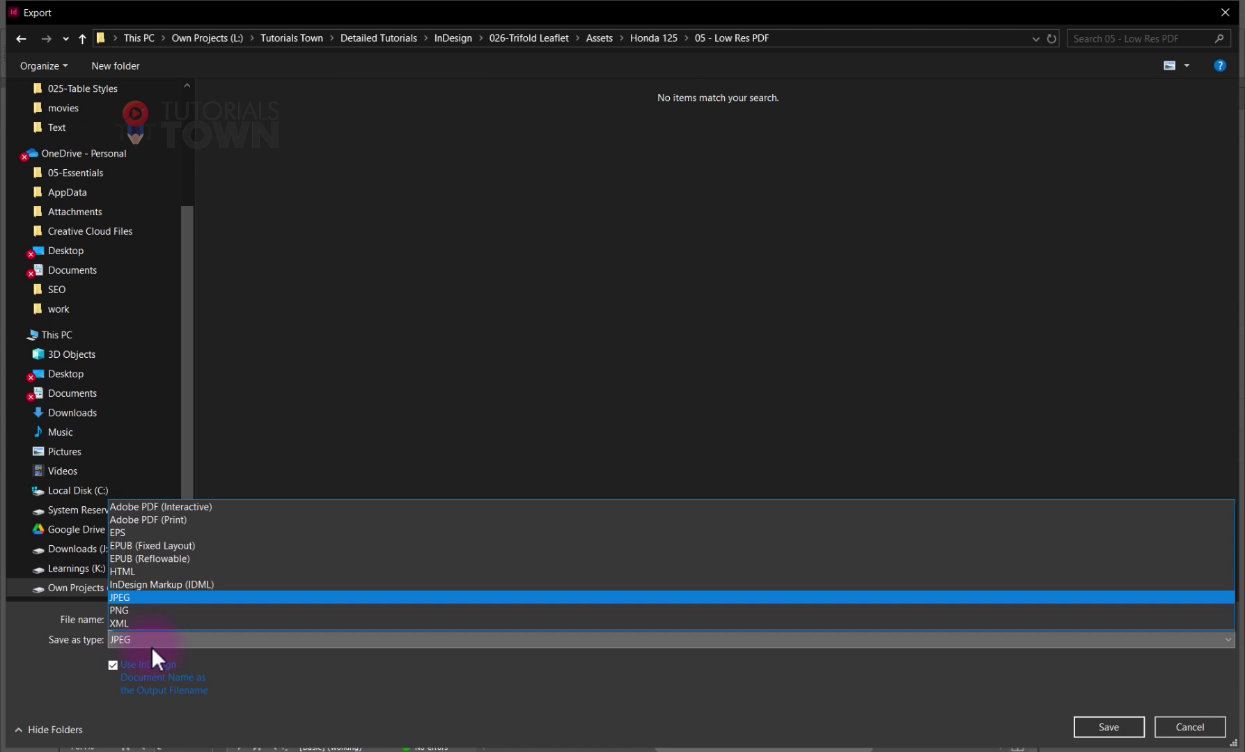
click(176, 520)
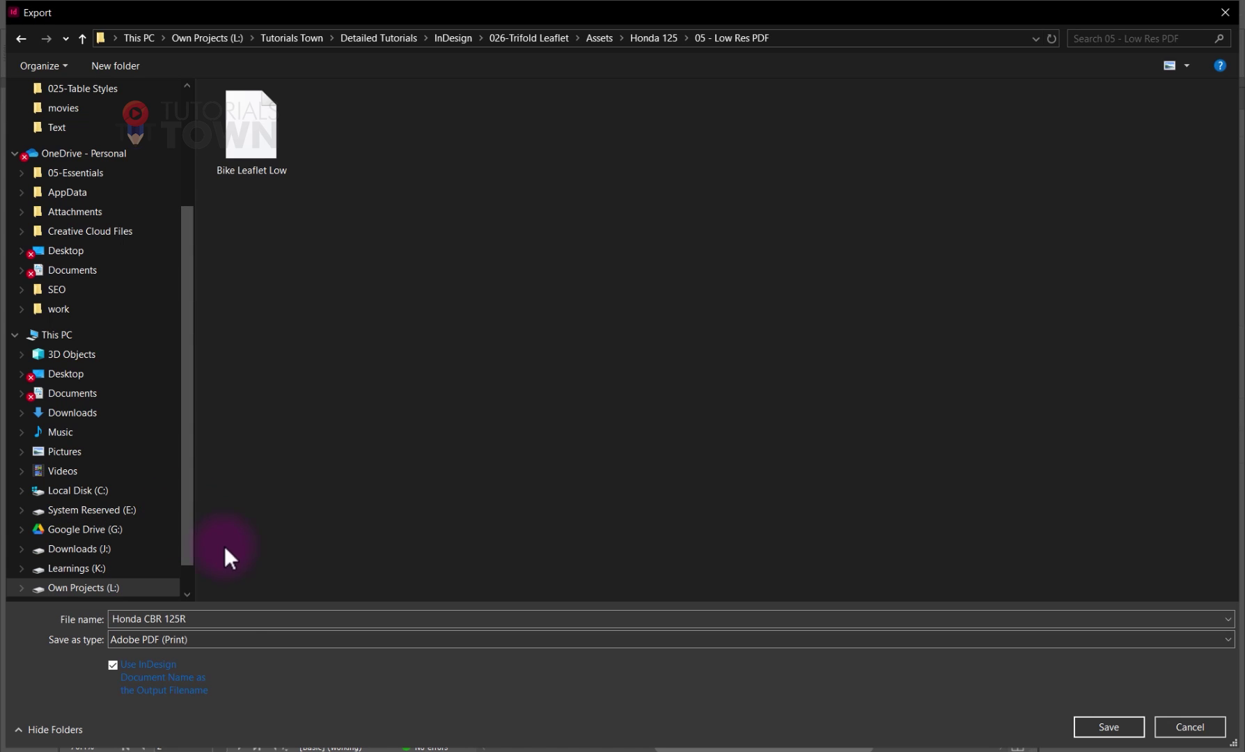
click(232, 615)
click(252, 618)
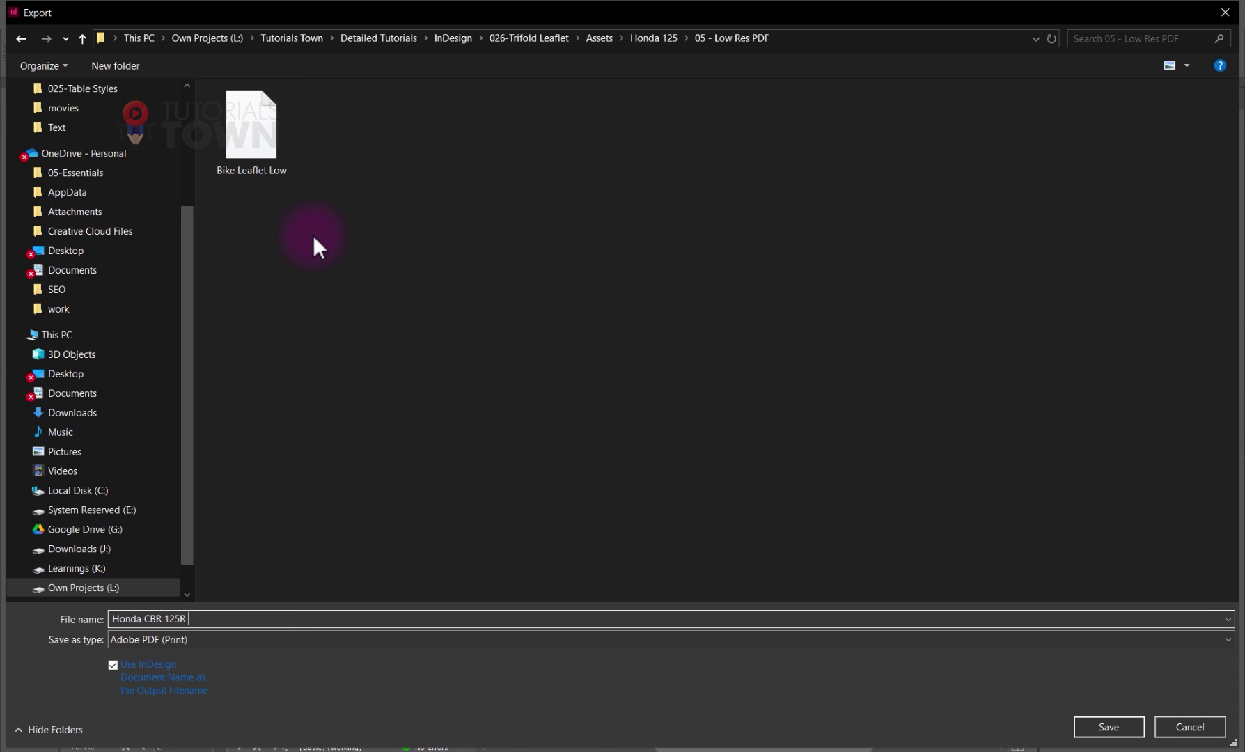
text(- Low Res)
click(1110, 727)
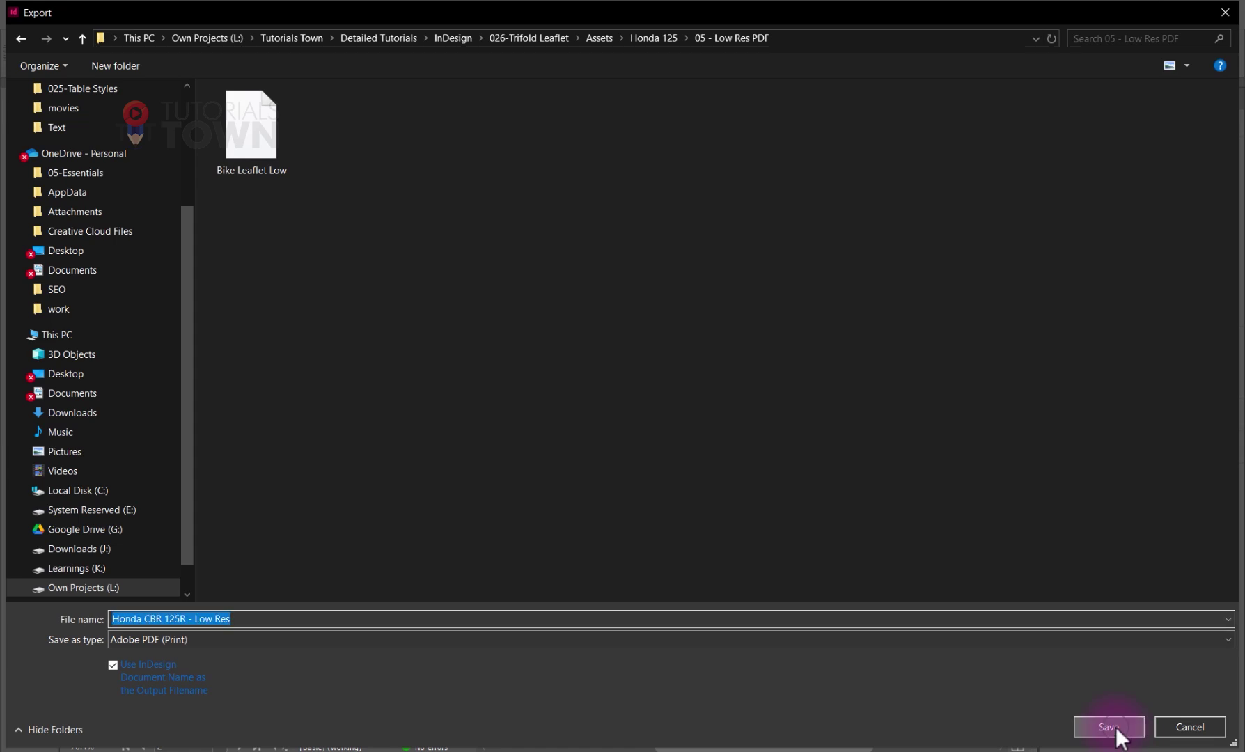
drag(714, 24, 388, 106)
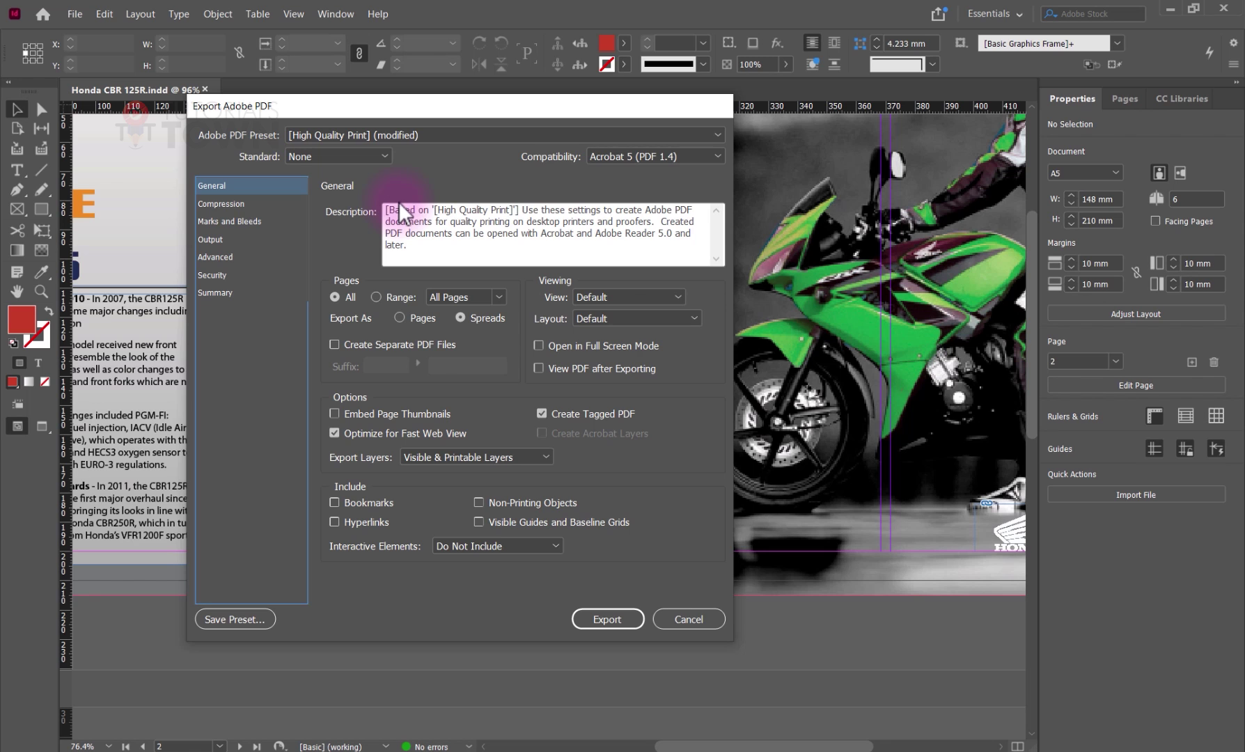
click(330, 136)
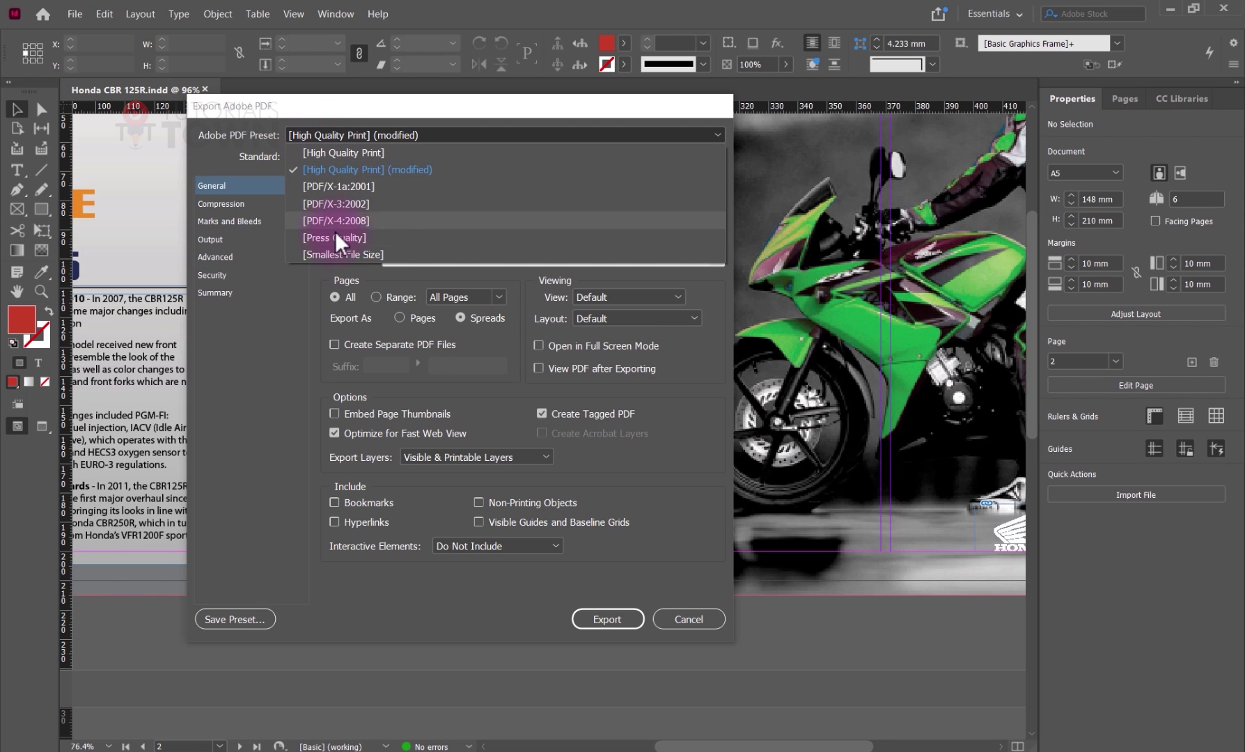
click(335, 256)
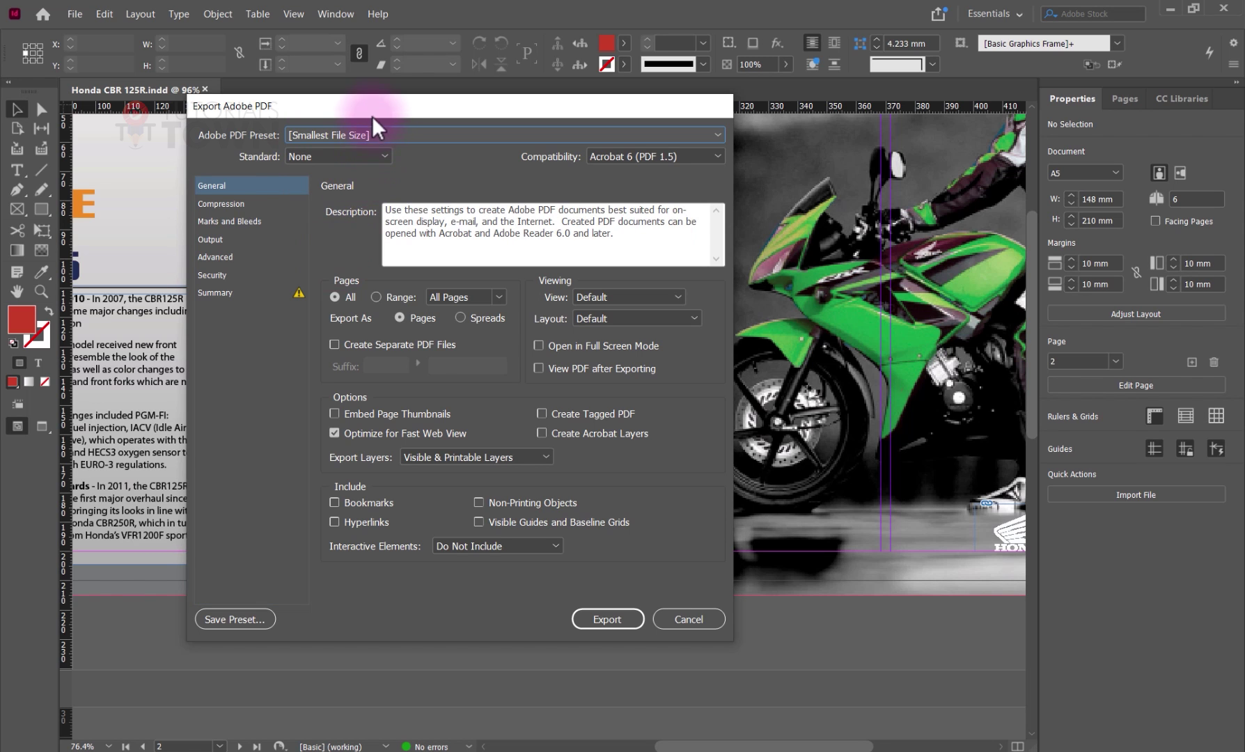
drag(374, 114, 395, 613)
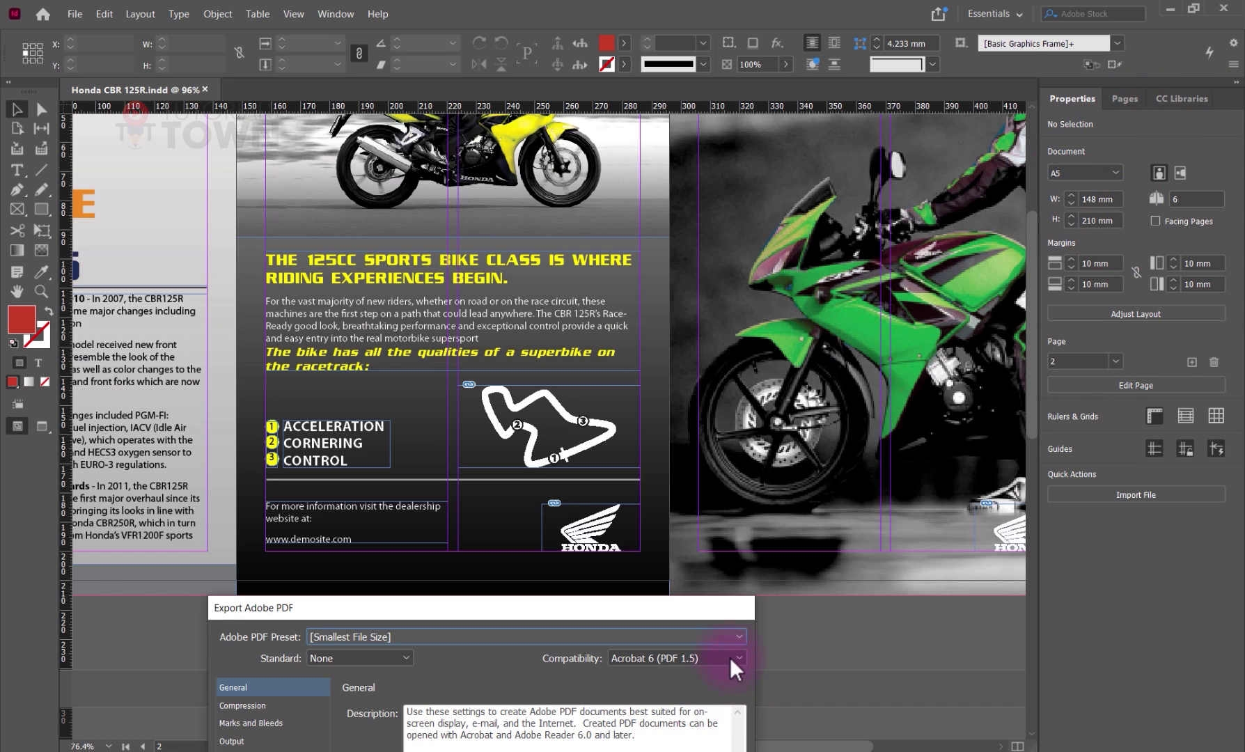
click(681, 742)
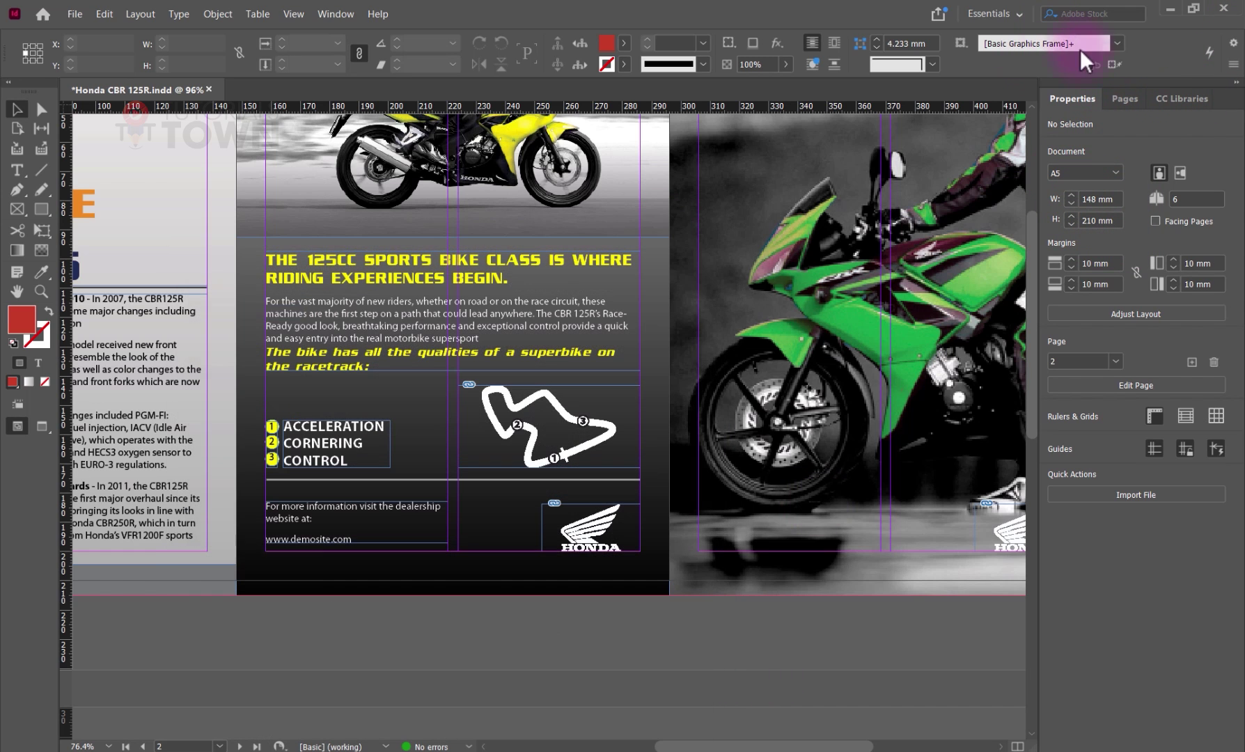
Step: Display the document's page spreads, and restart the PDF export with the file name "Honda CBR 125R - Low Res"
click(1123, 98)
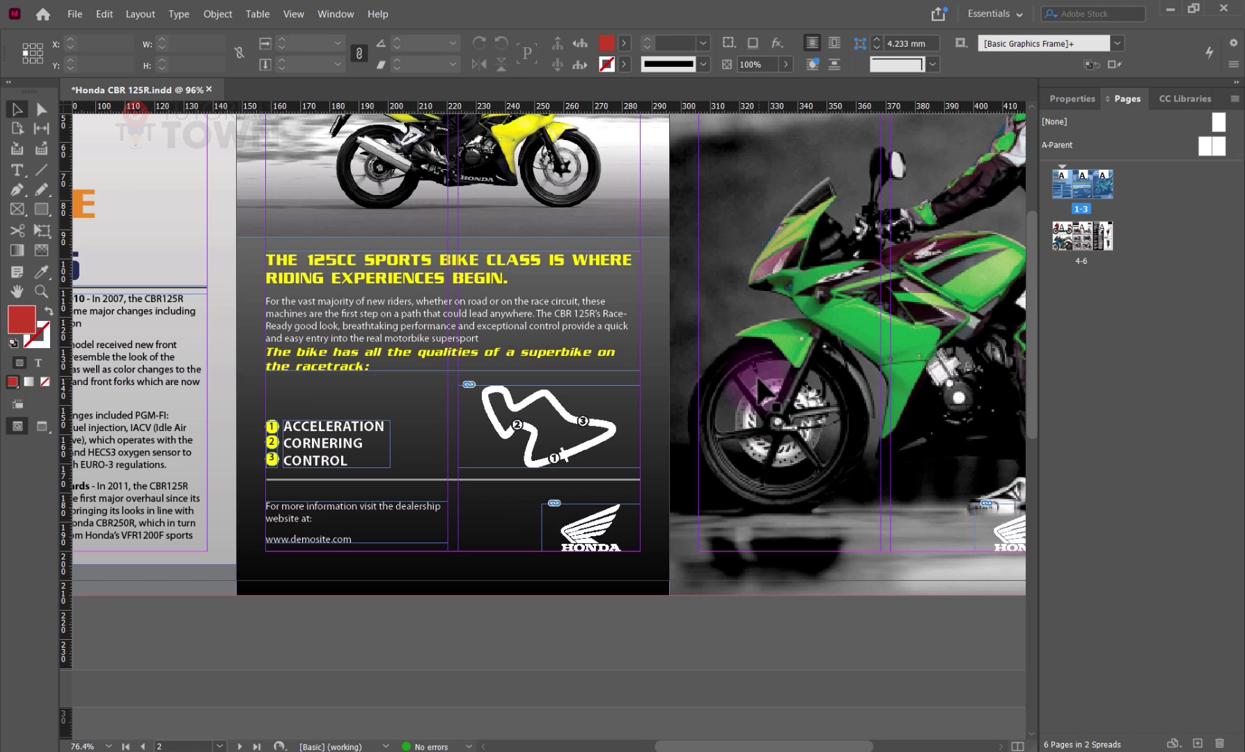
click(77, 14)
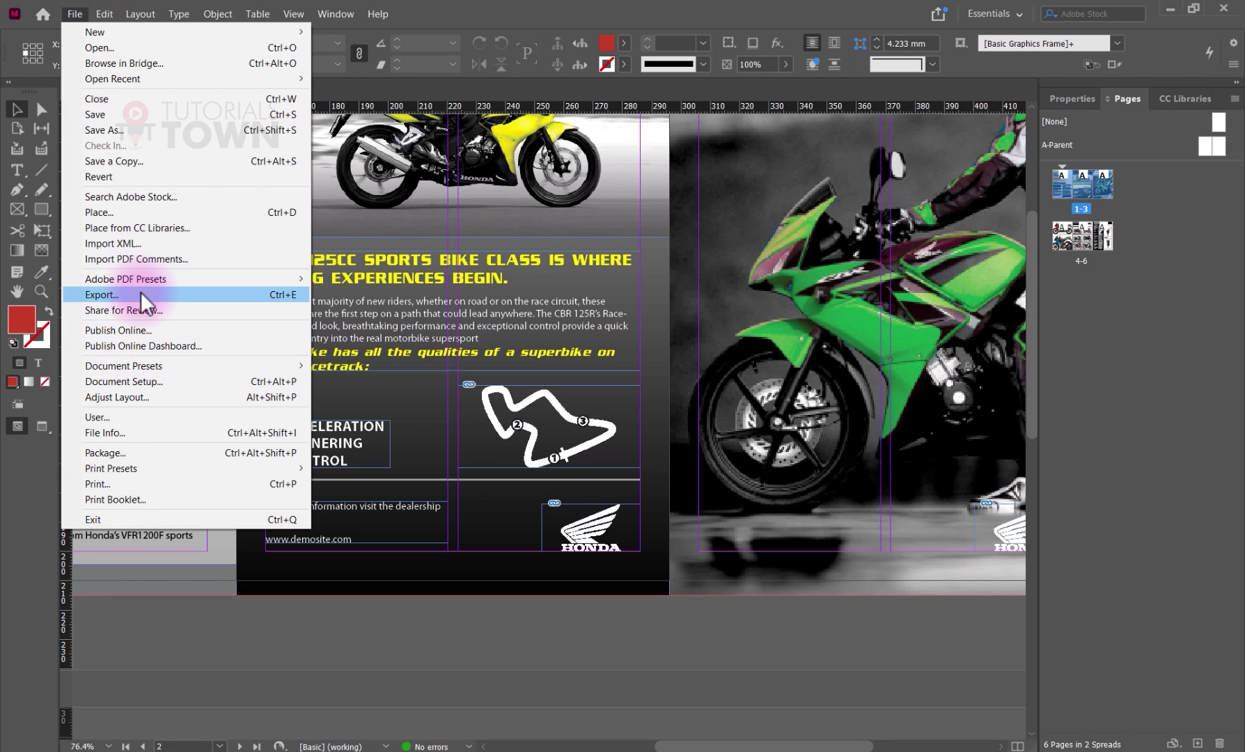
click(141, 295)
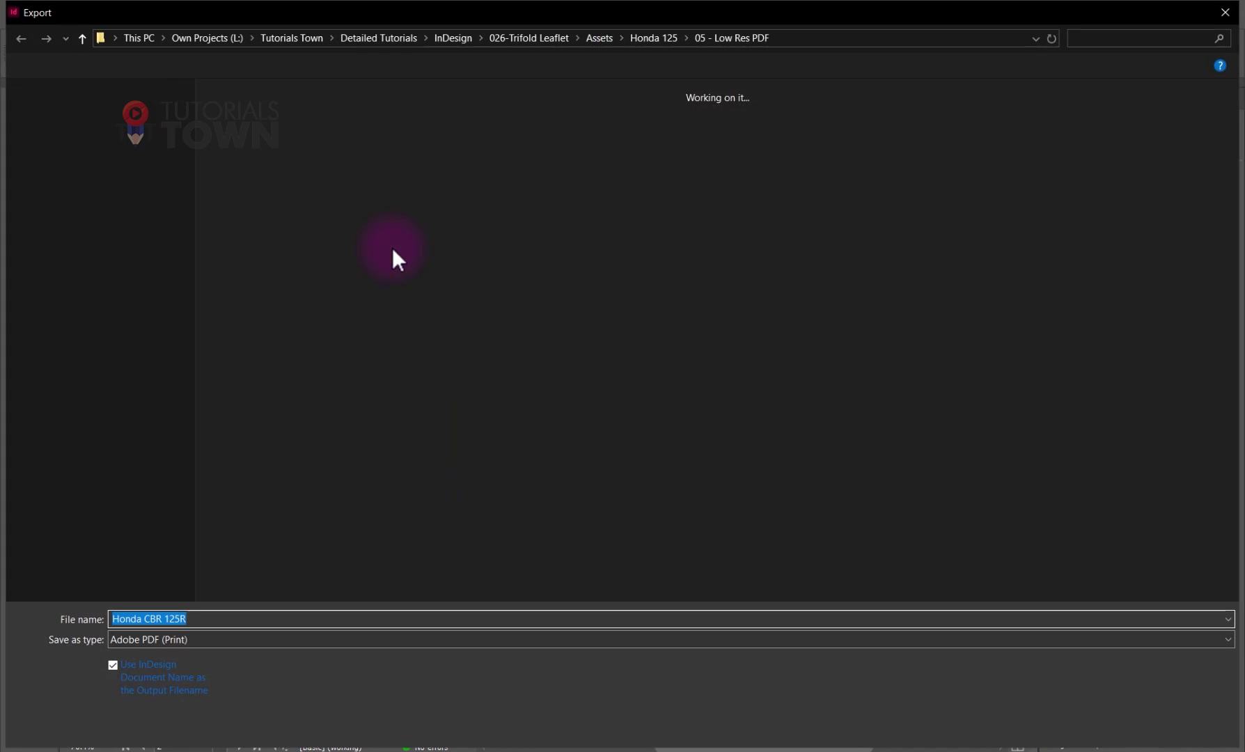
click(217, 622)
text(- L)
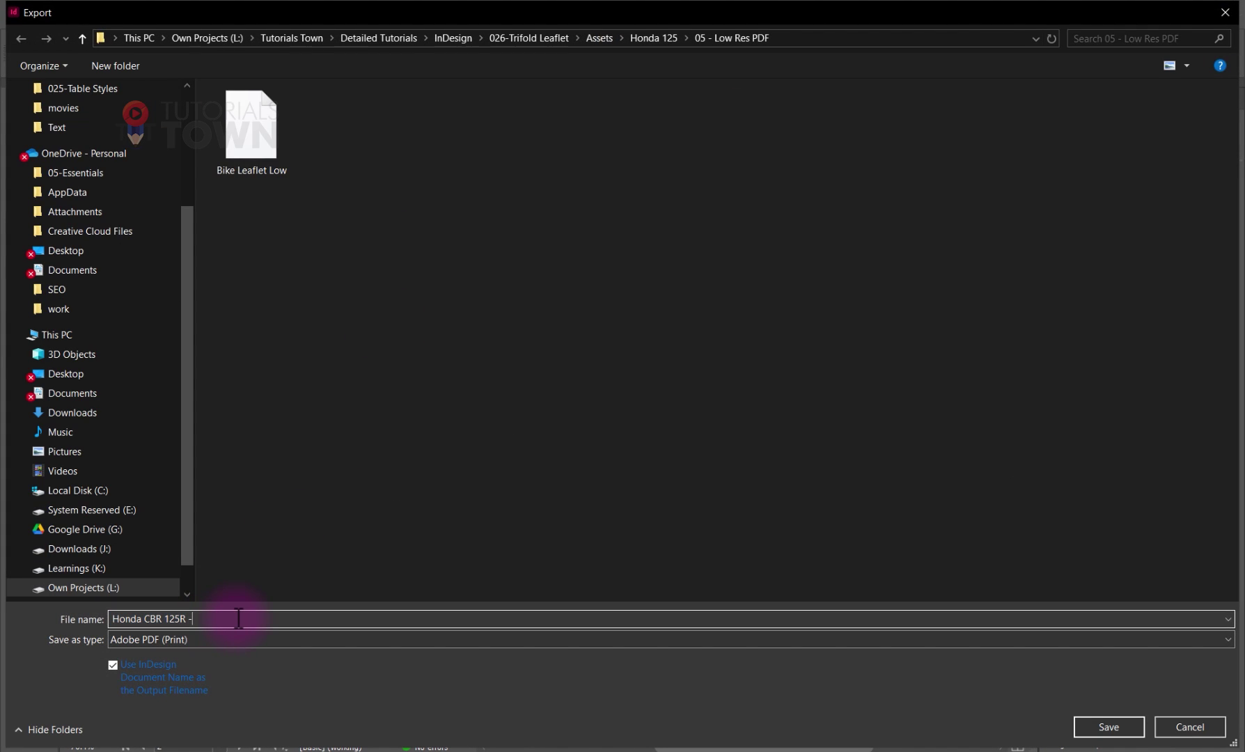
text(ow Res)
key(Return)
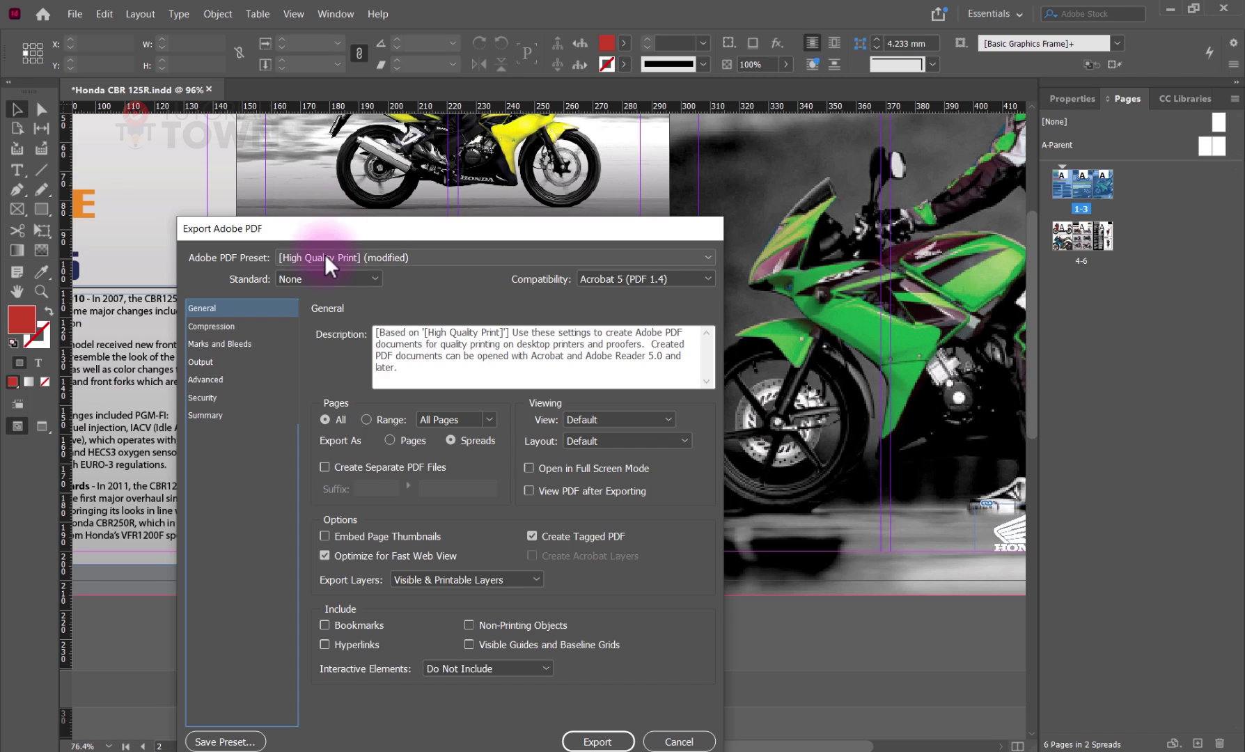
Step: Export the low-res PDF with the [Smallest File Size] preset as spreads, continuing despite the transparency blend space mismatch
click(325, 254)
click(327, 377)
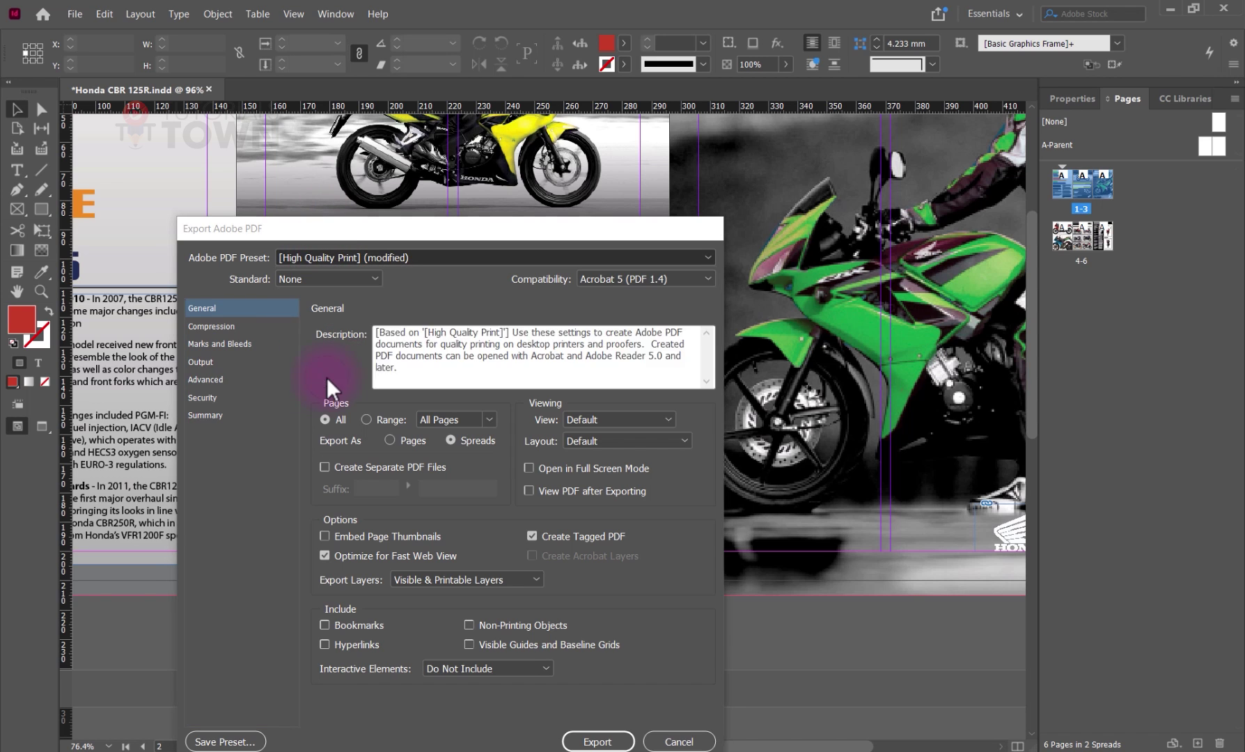
drag(401, 235, 389, 77)
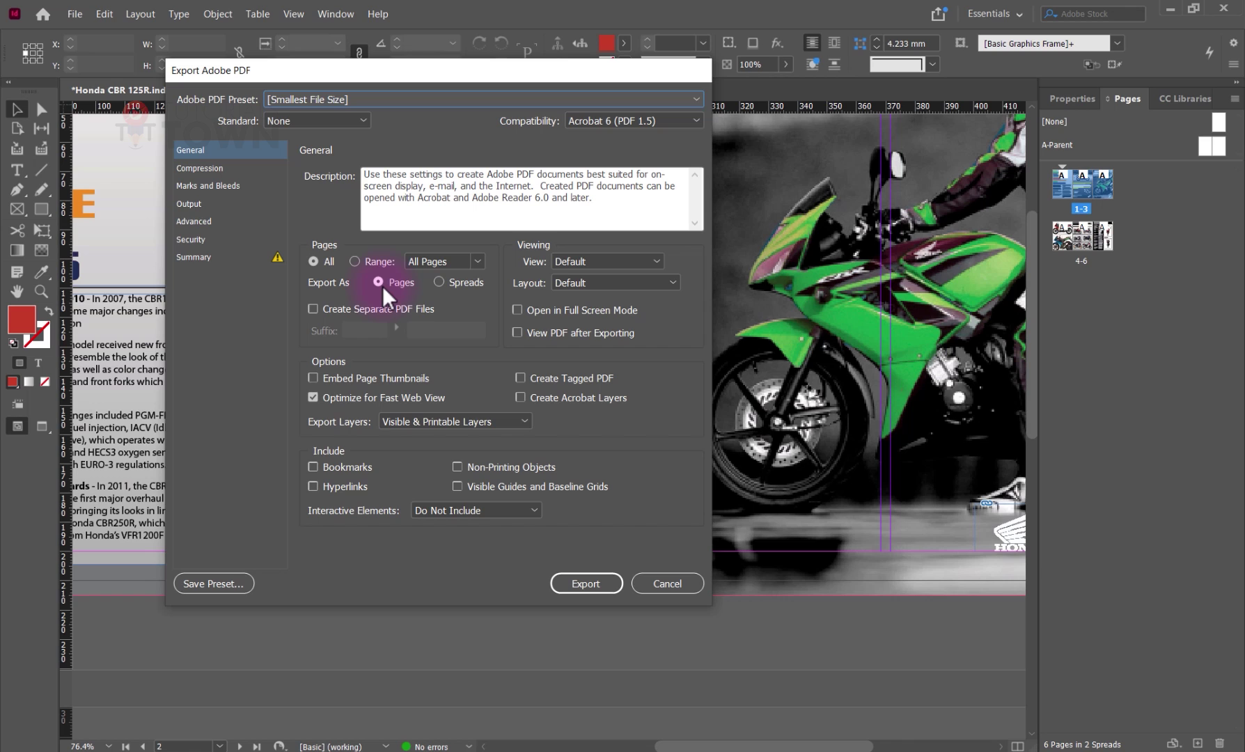
click(466, 284)
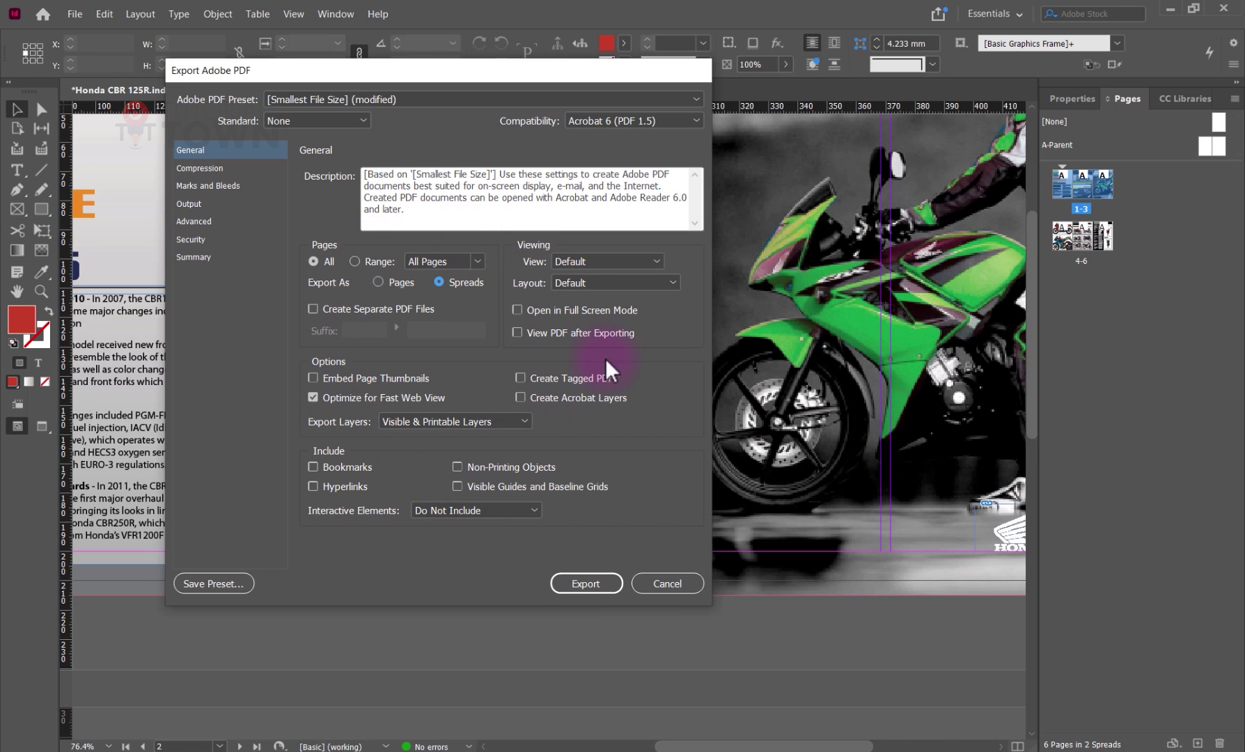
click(584, 585)
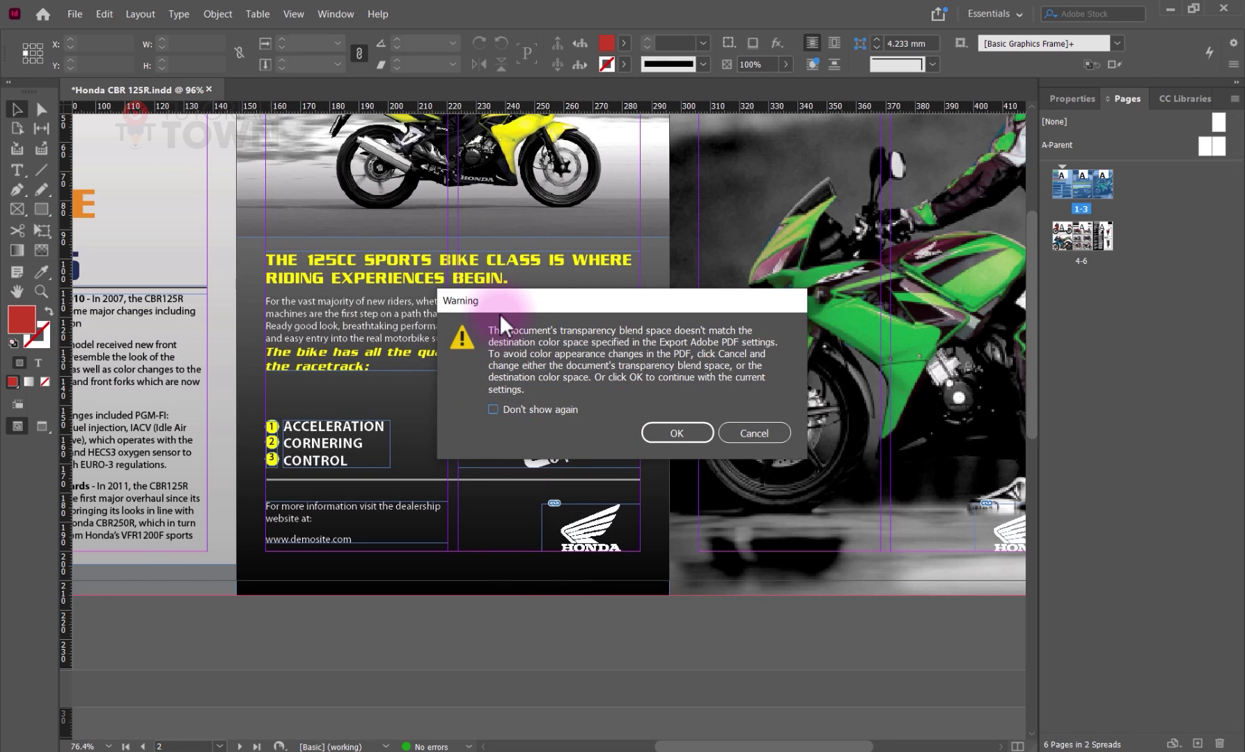
drag(501, 315, 366, 324)
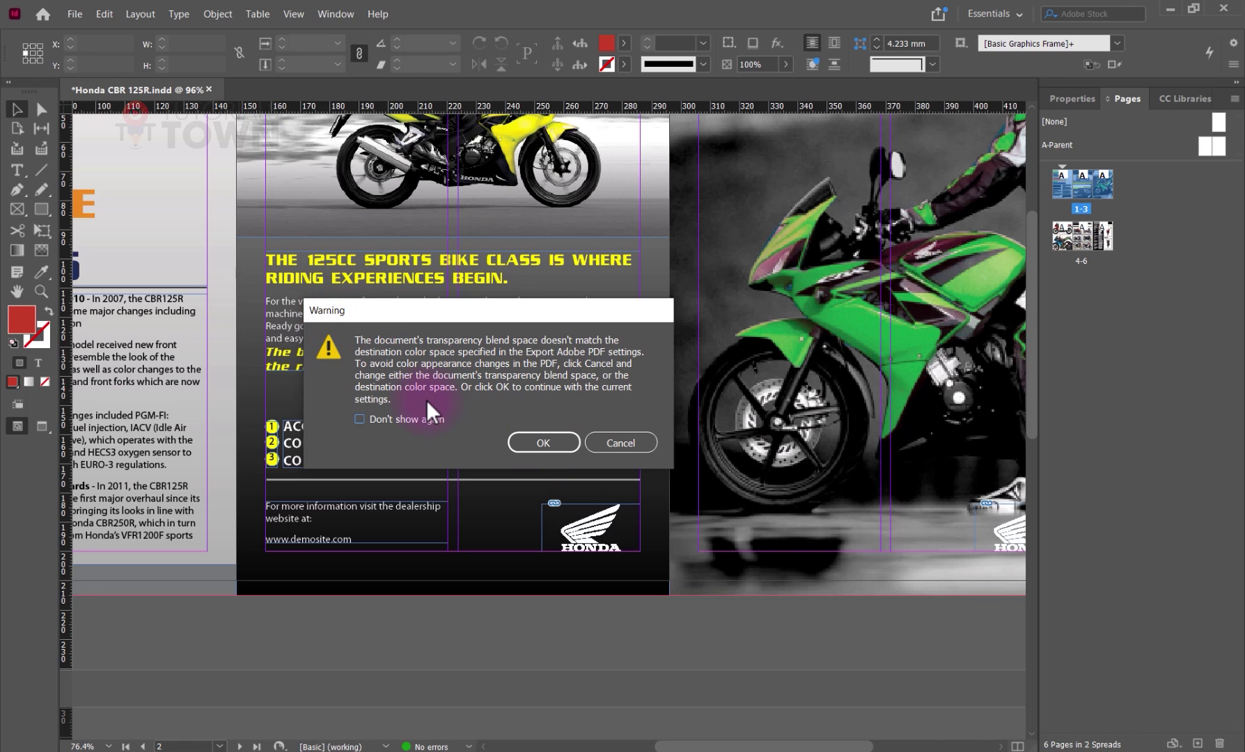
click(519, 444)
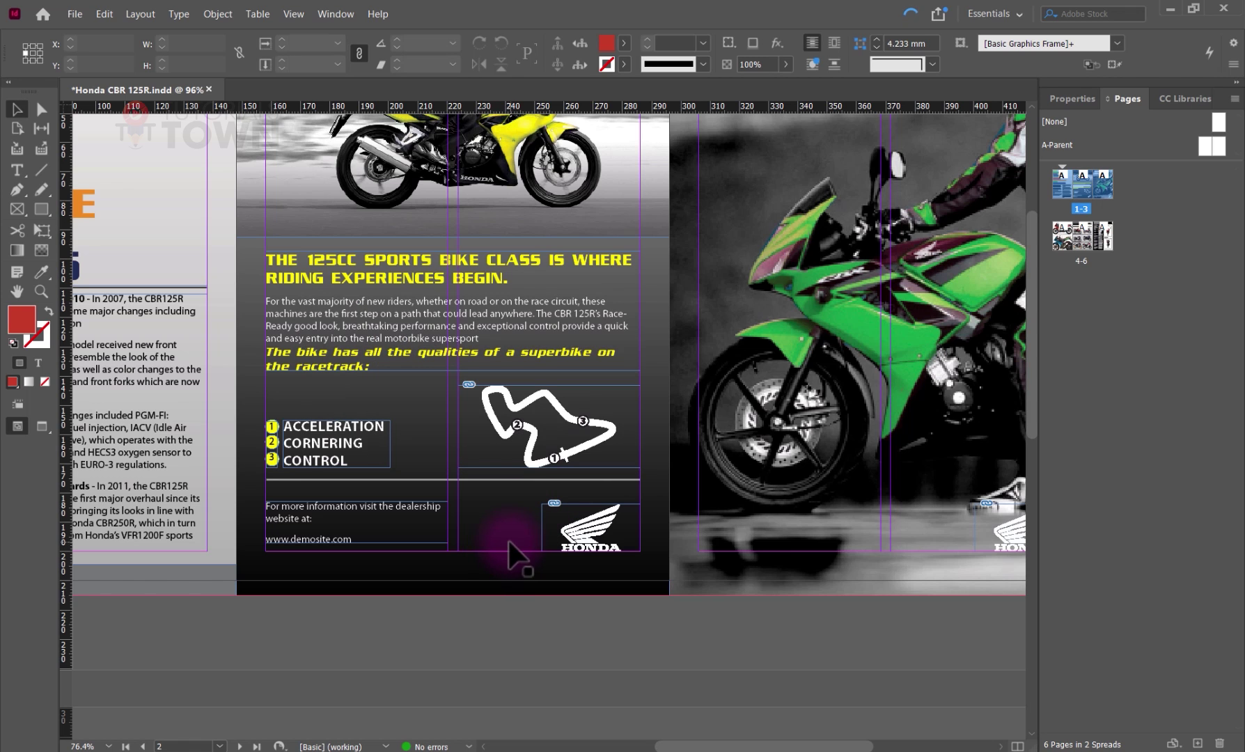
Step: Open the exported "Honda CBR 125R - Low Res" PDF from its folder and examine the image quality and layout of both pages
click(346, 750)
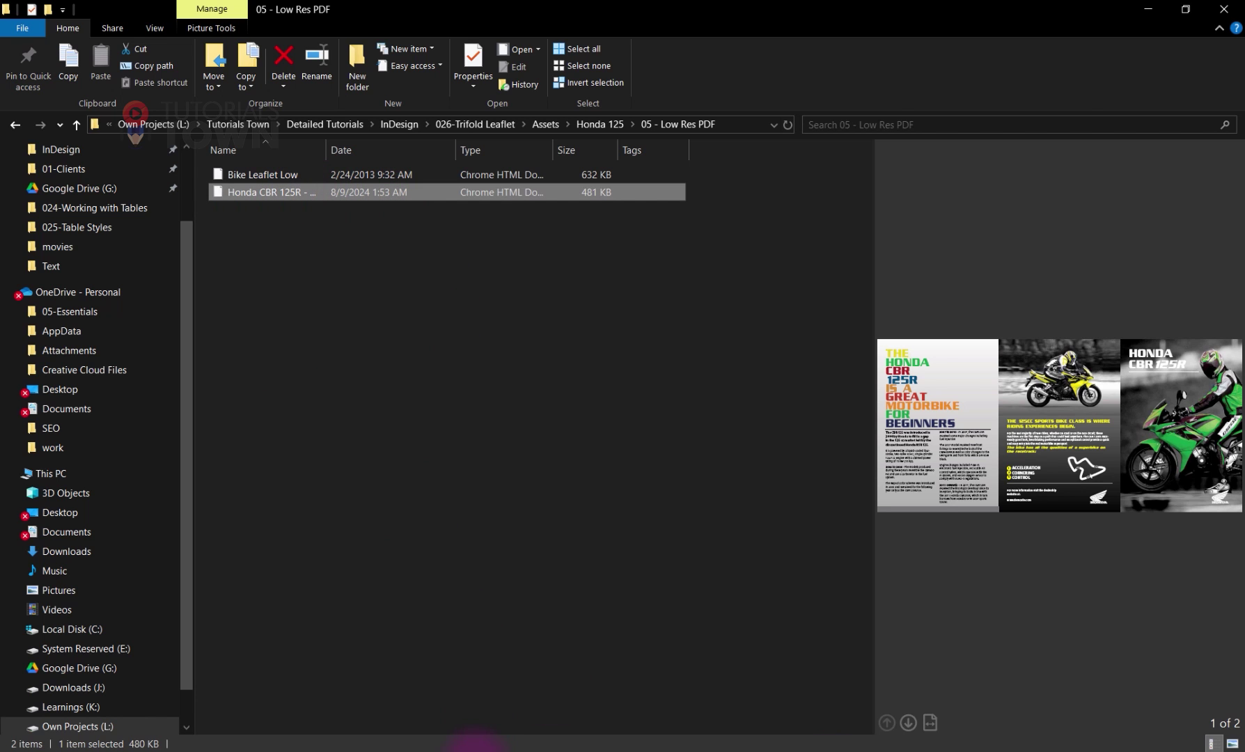
key(Return)
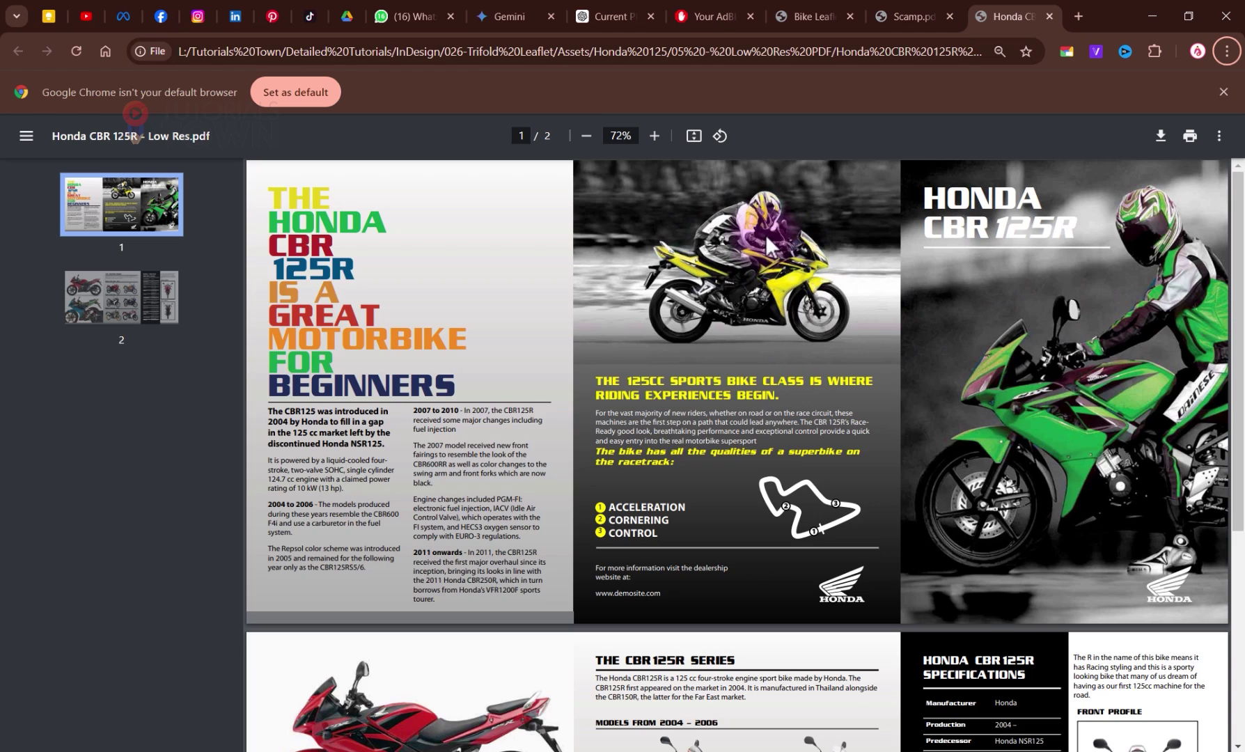
ctrl+scroll(765, 241, up, 5)
ctrl+scroll(764, 242, up, 2)
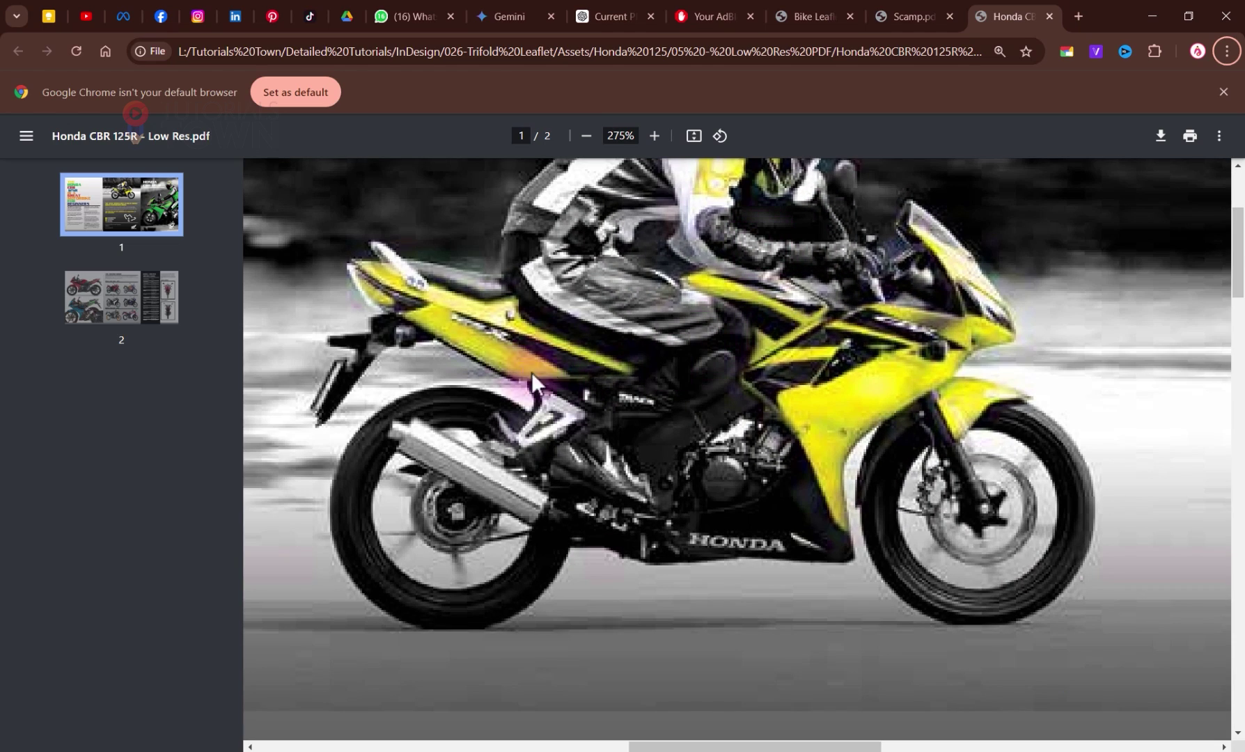
ctrl+scroll(647, 432, down, 6)
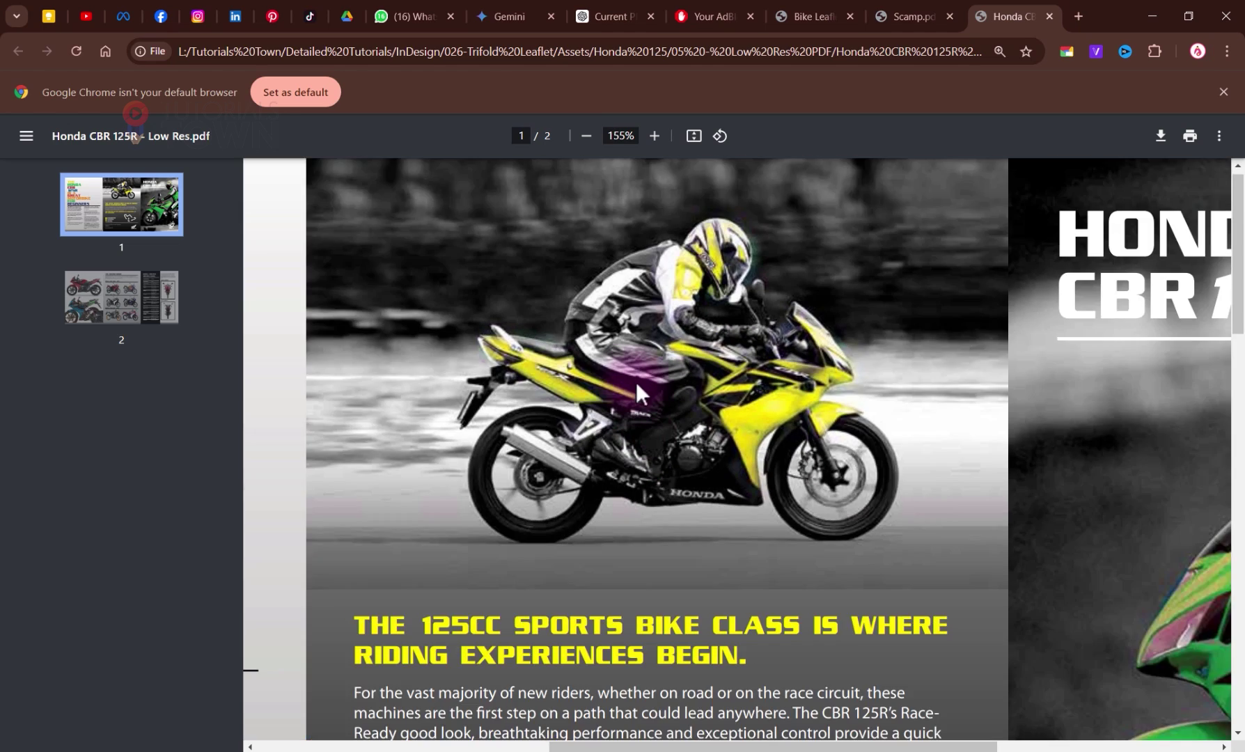
ctrl+scroll(633, 390, up, 5)
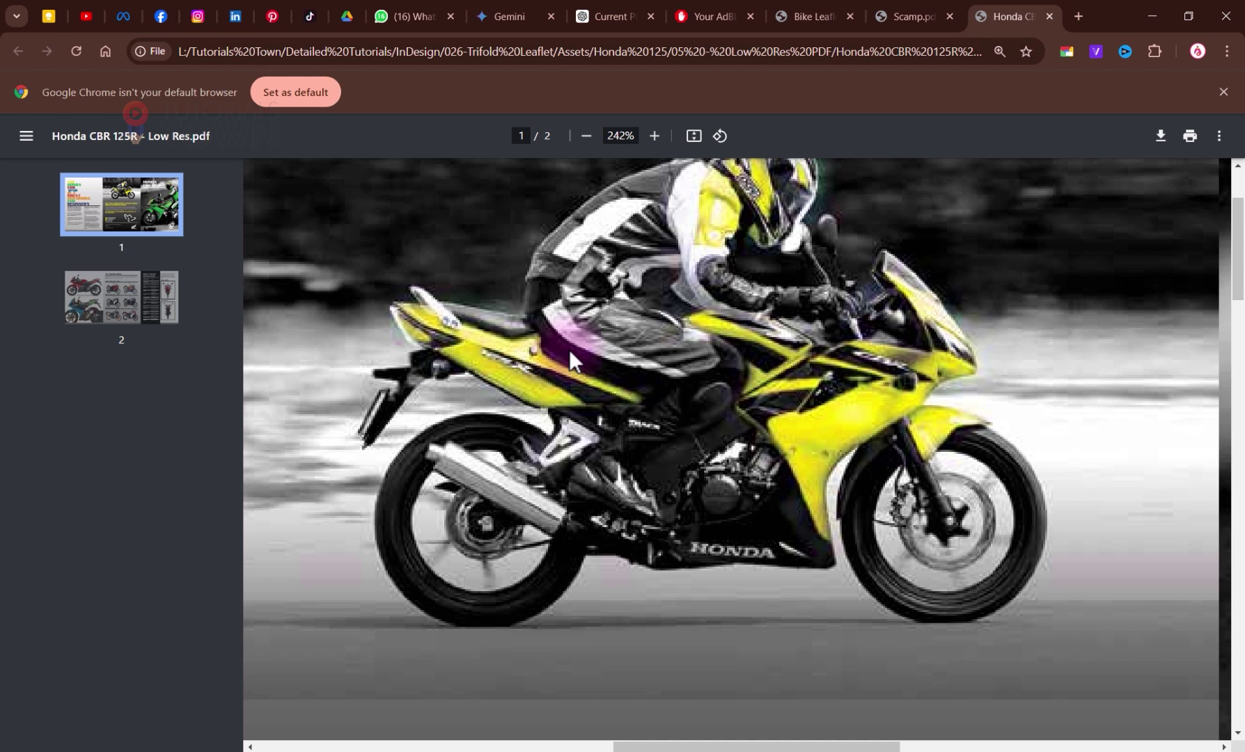
scroll(516, 698, down, 20)
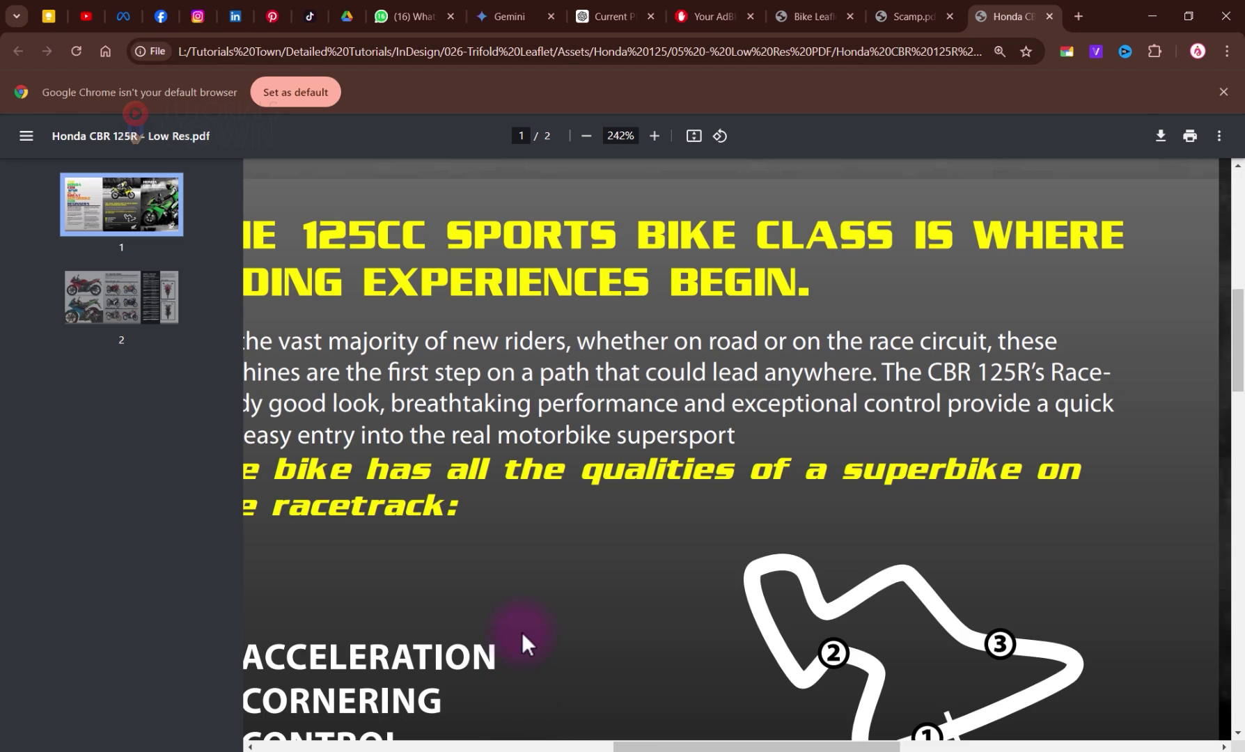
scroll(426, 516, up, 2)
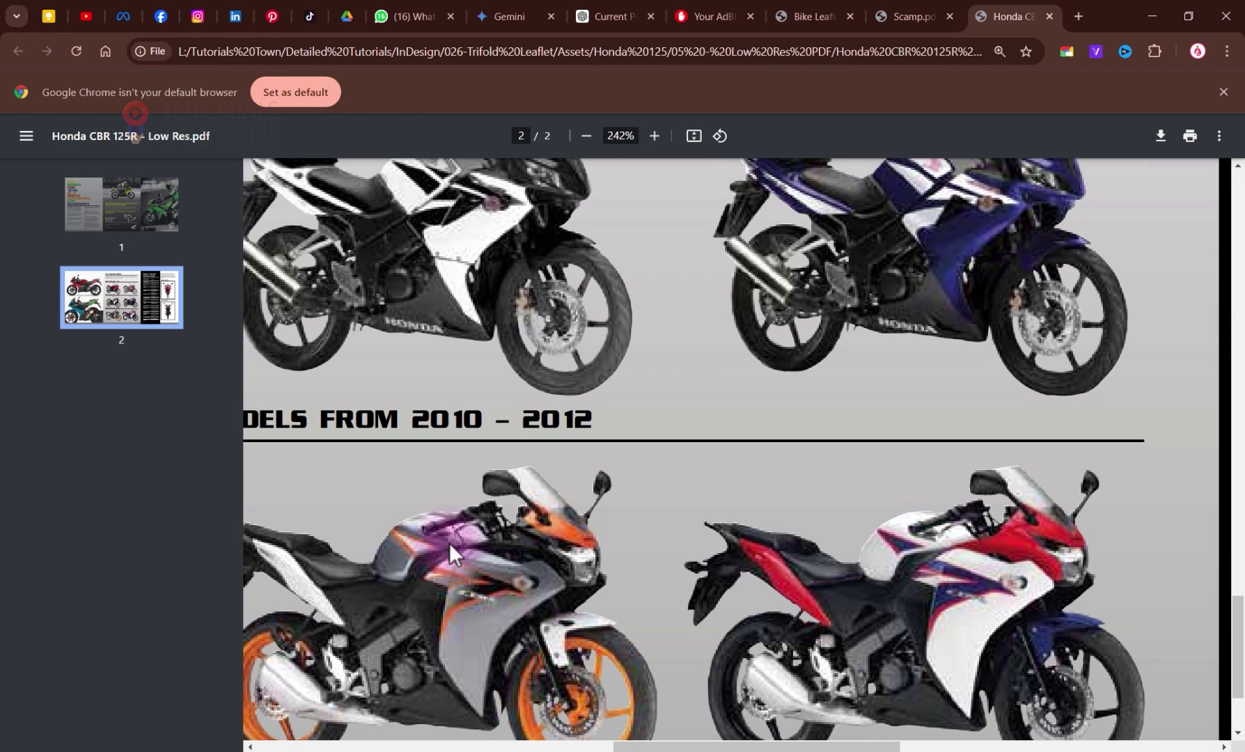
ctrl+scroll(456, 521, down, 3)
ctrl+scroll(456, 522, down, 3)
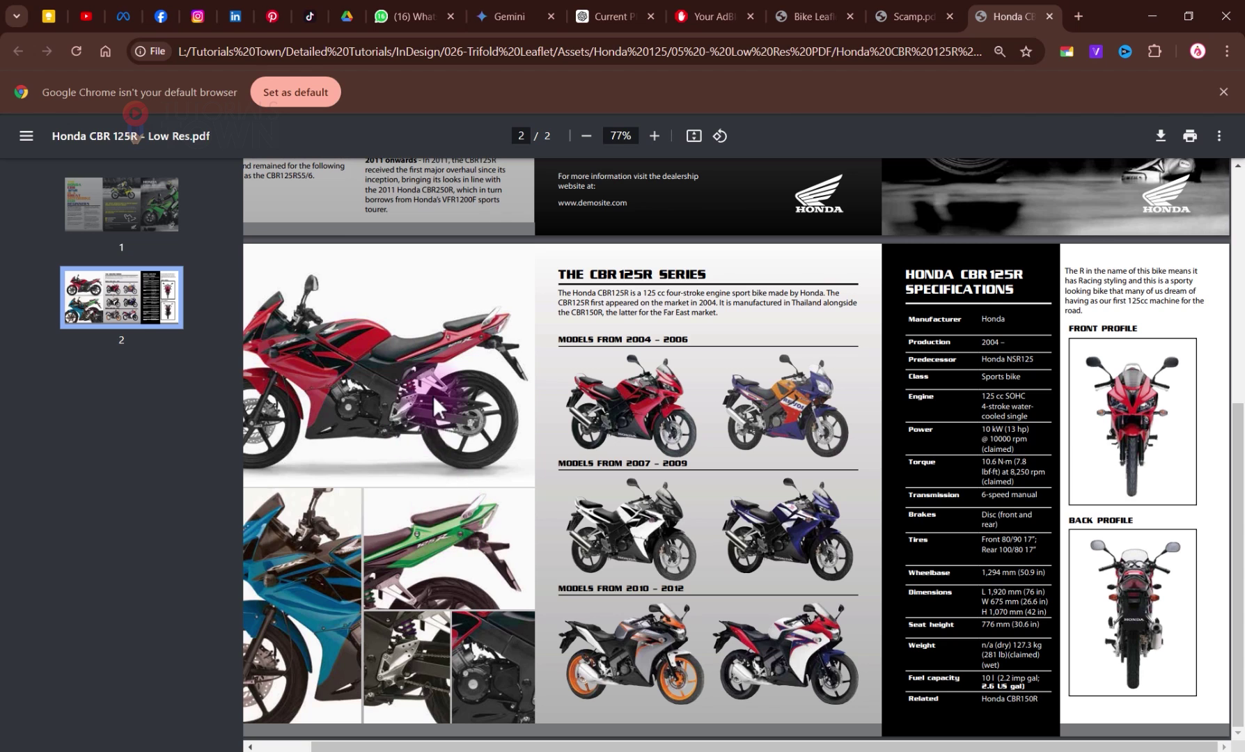
ctrl+scroll(433, 404, down, 4)
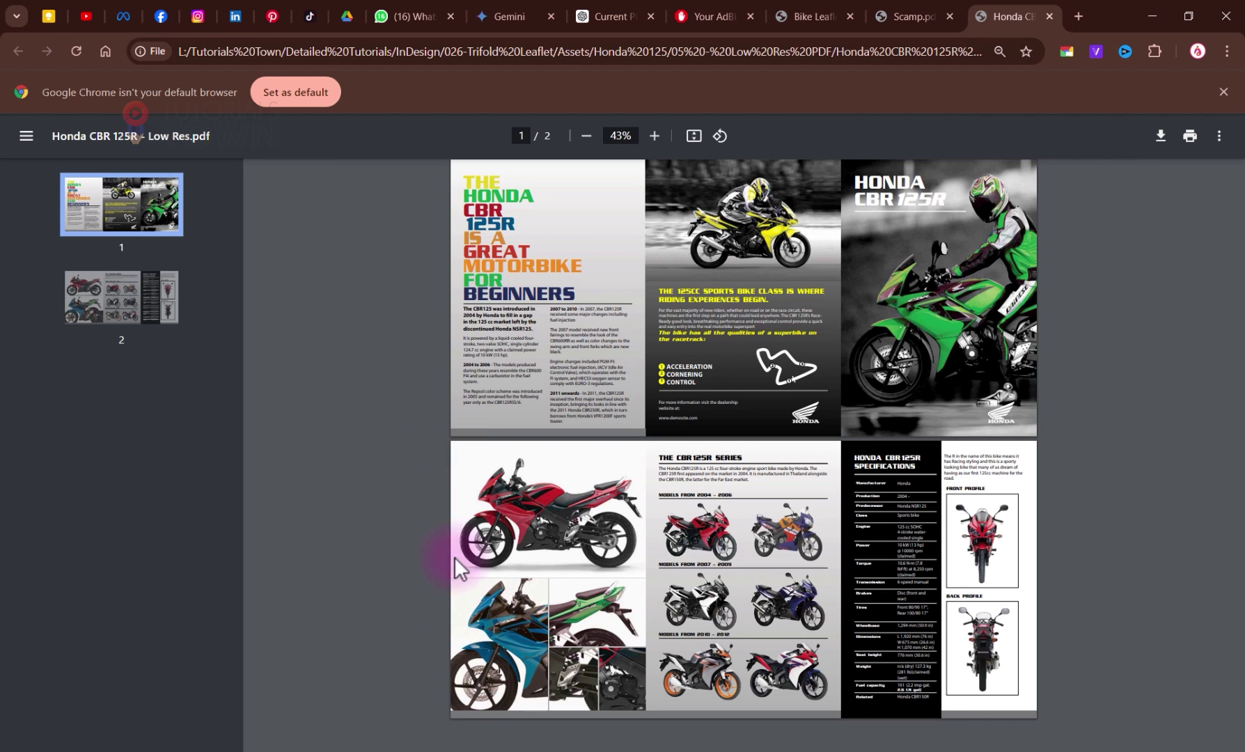
Step: Return to InDesign and start a PDF export into the Honda 125 folder "06 - High Res PDF" as "Honda CBR 125R - High"
click(763, 749)
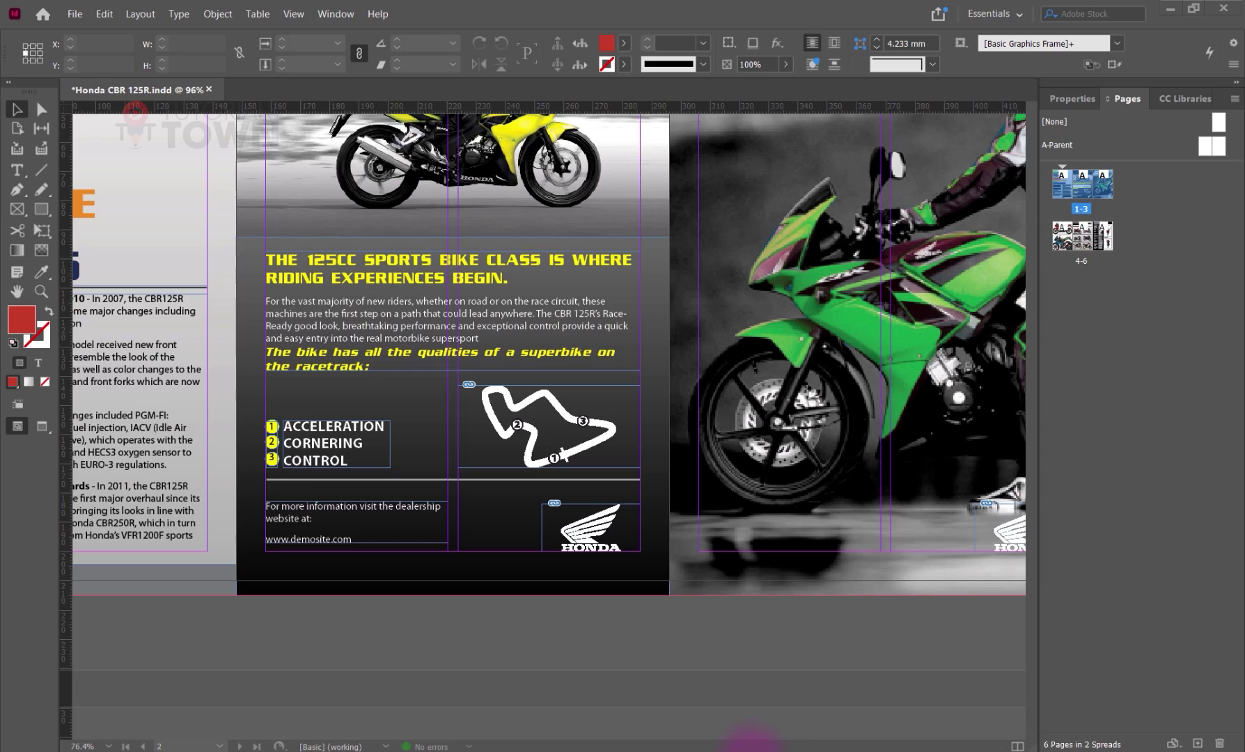
click(76, 13)
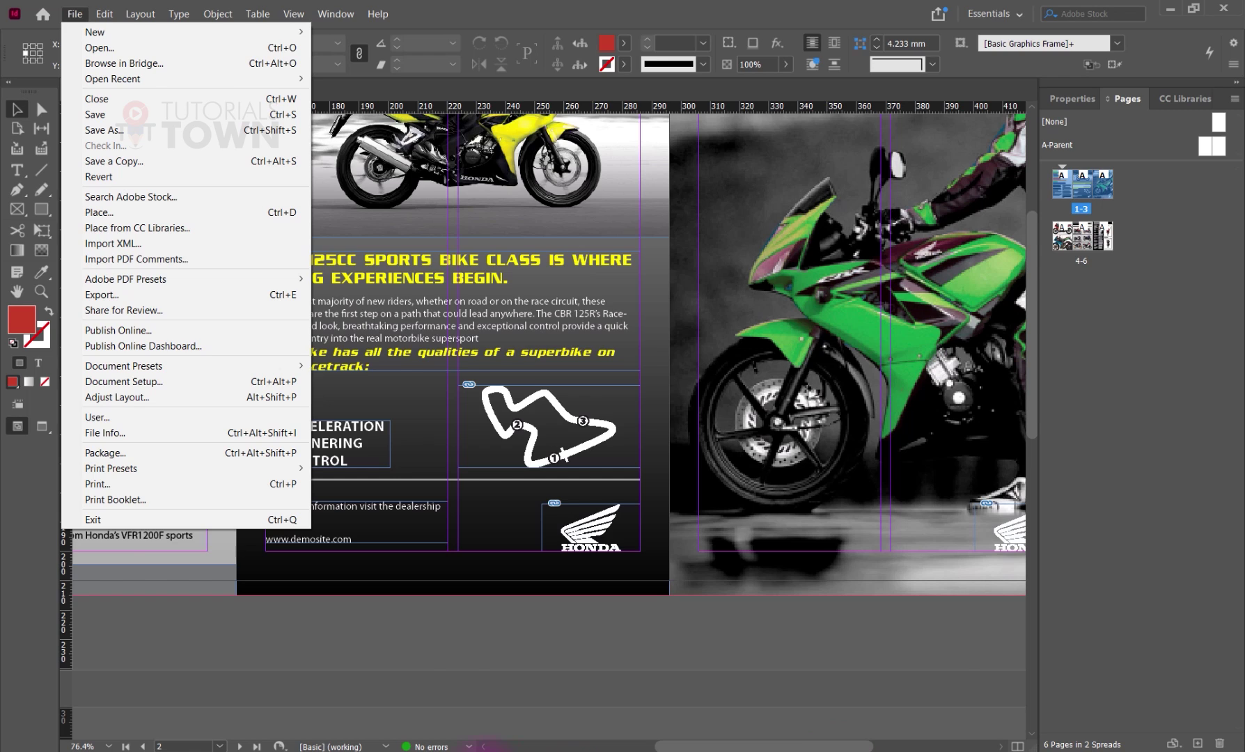
click(486, 751)
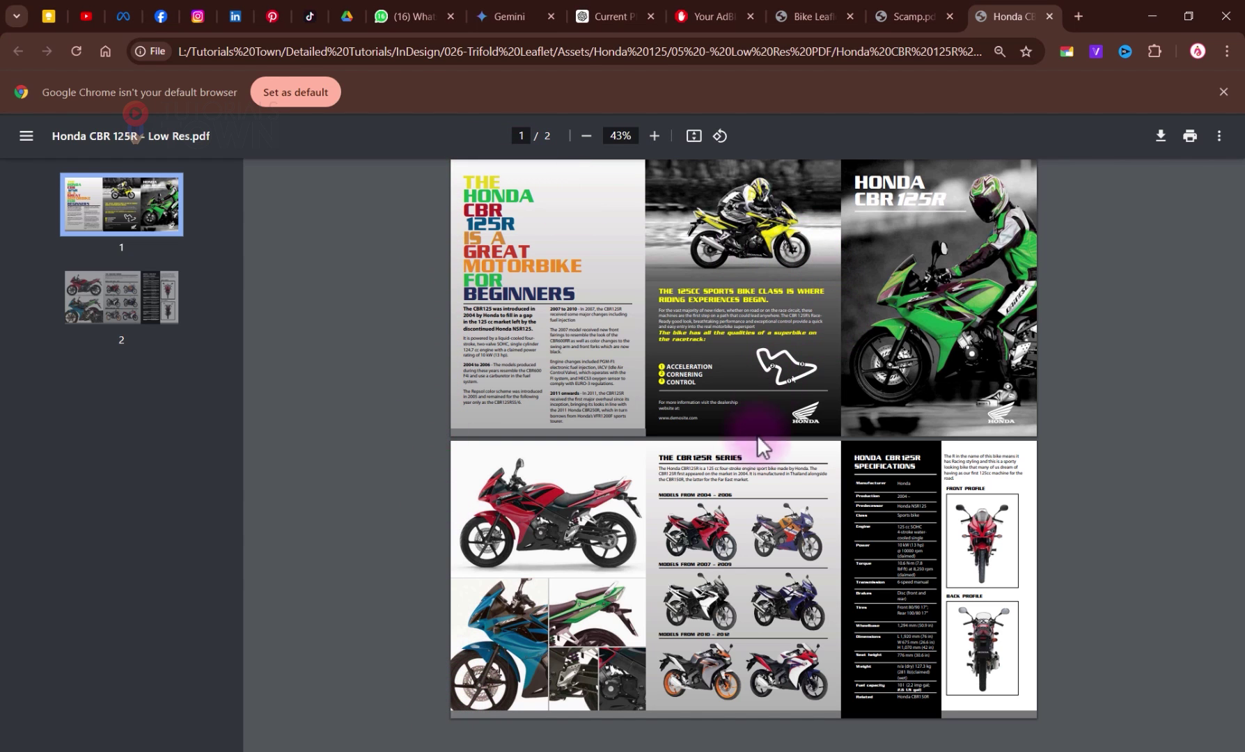
click(486, 750)
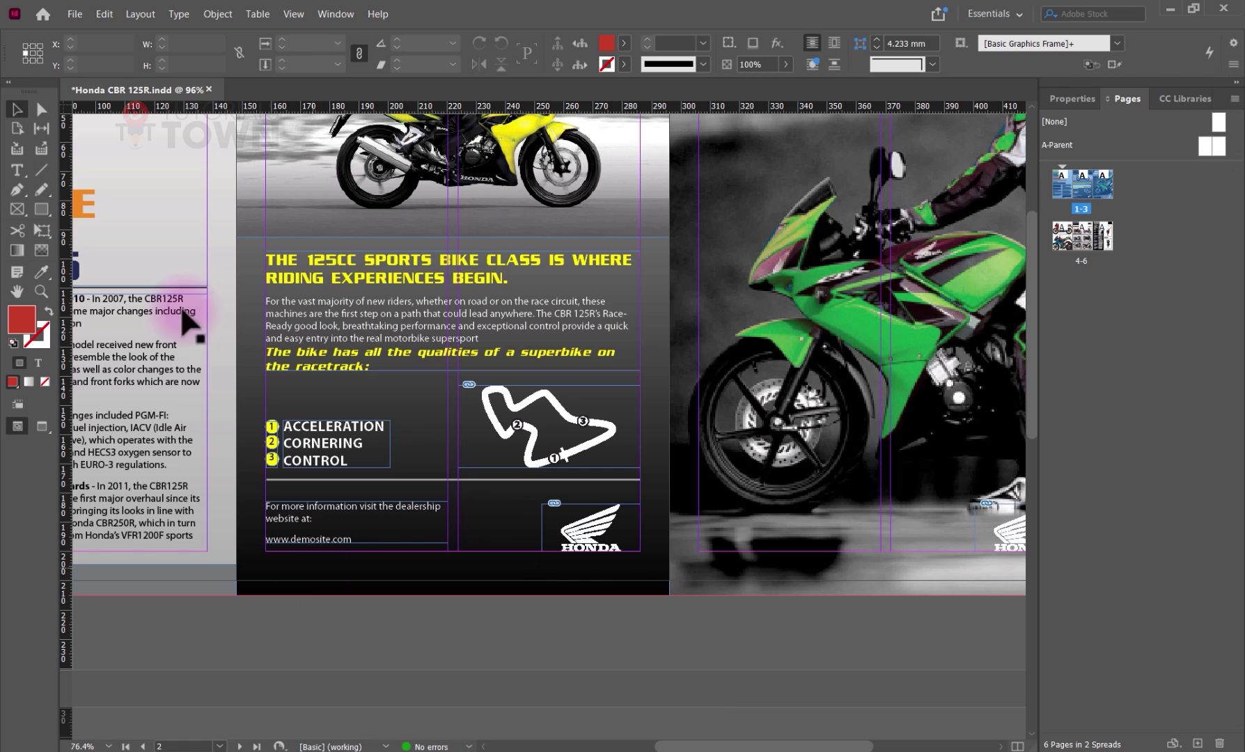
click(75, 14)
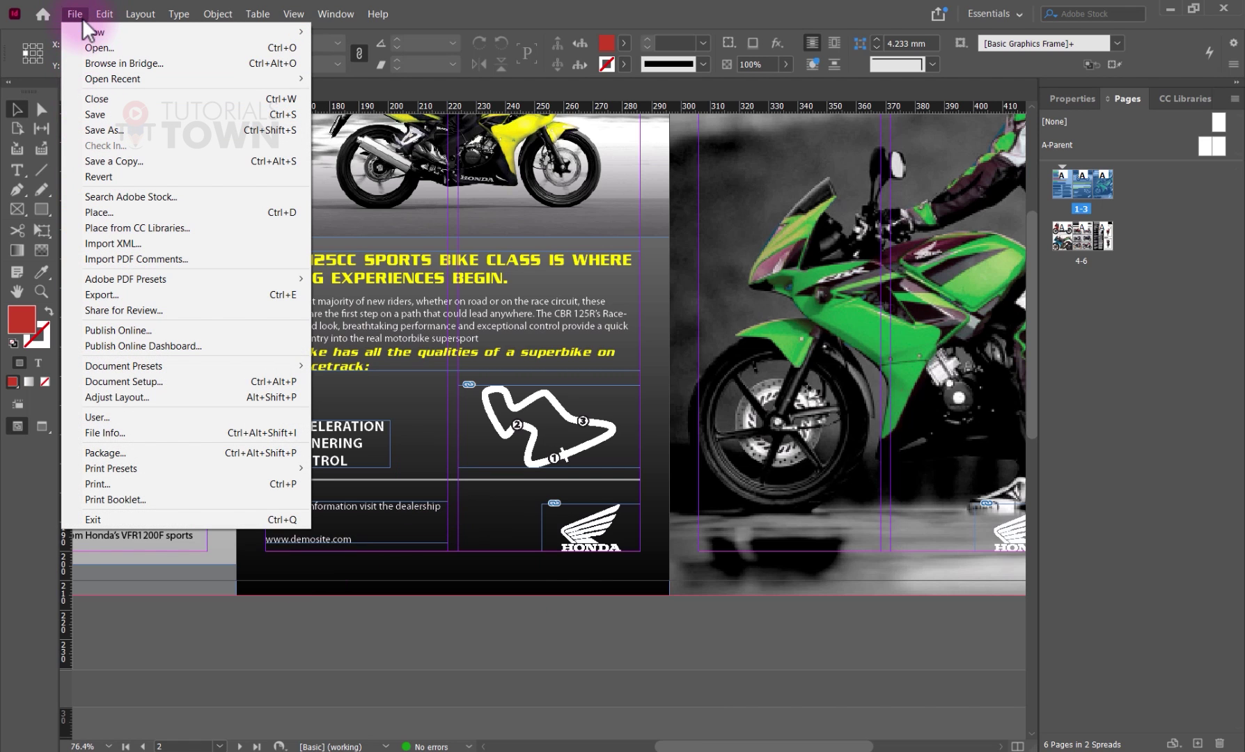
click(106, 294)
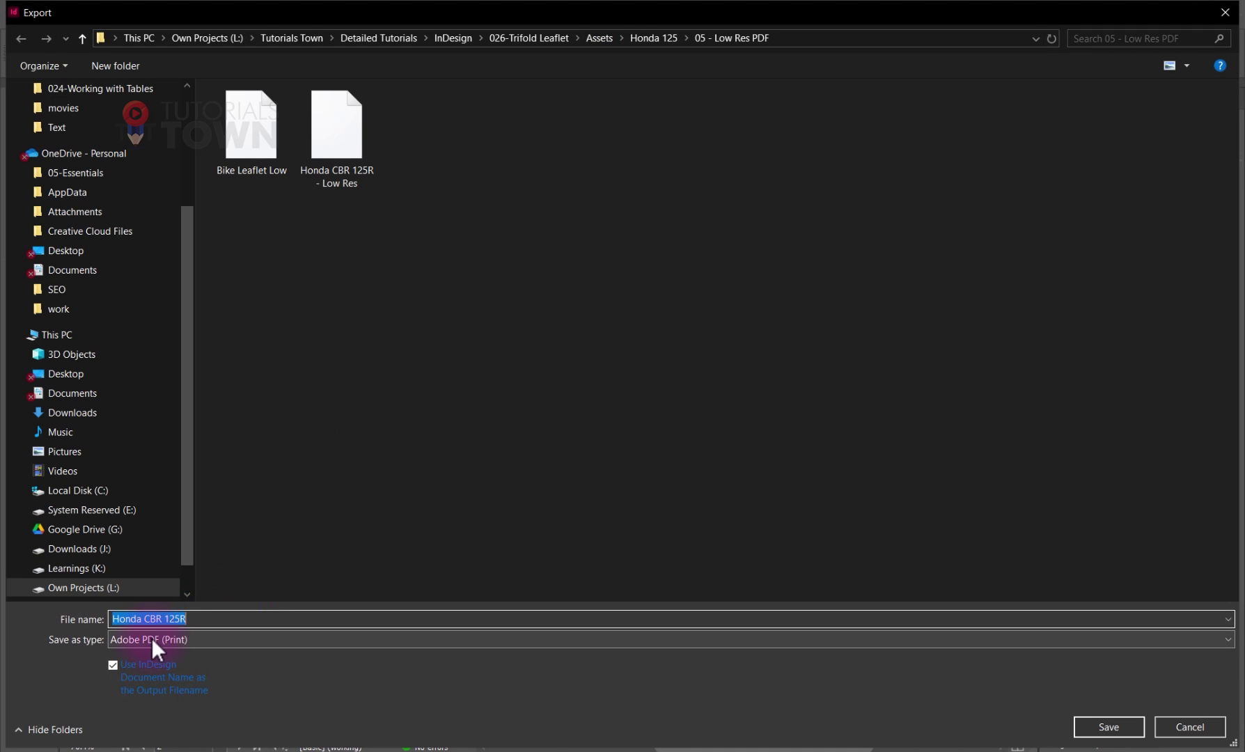
click(656, 38)
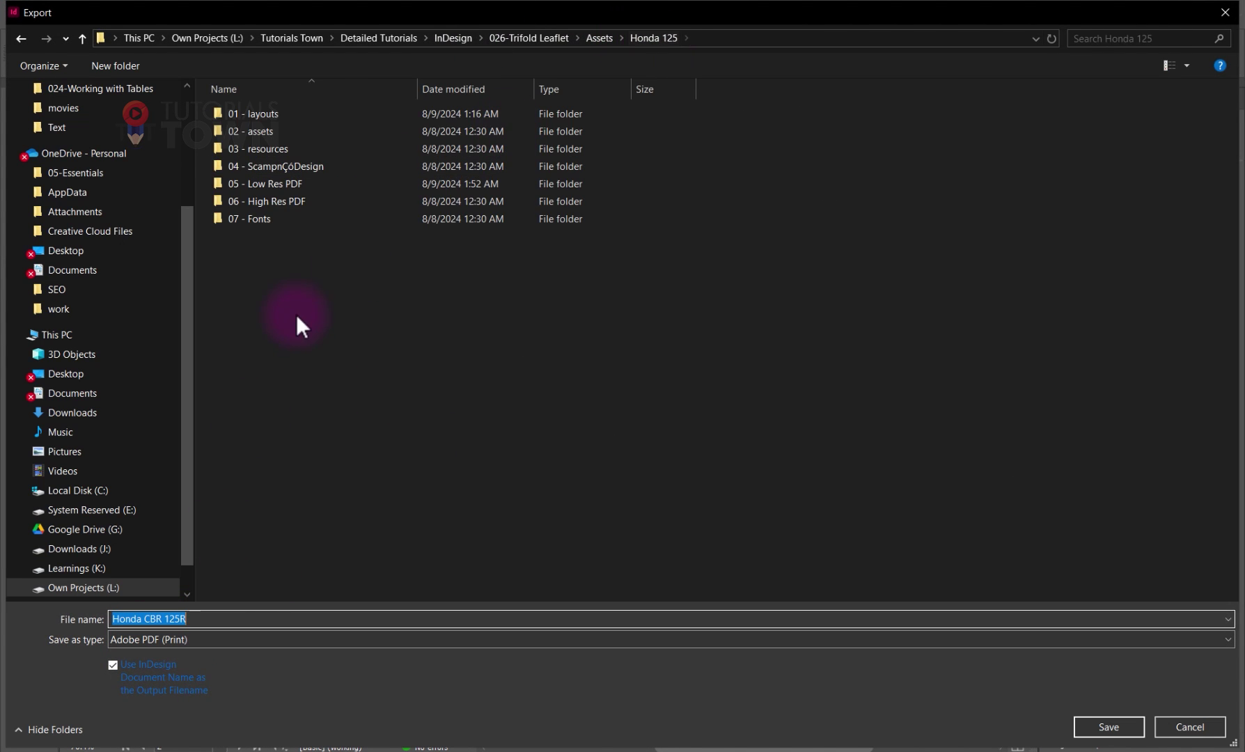
double_click(259, 203)
click(258, 622)
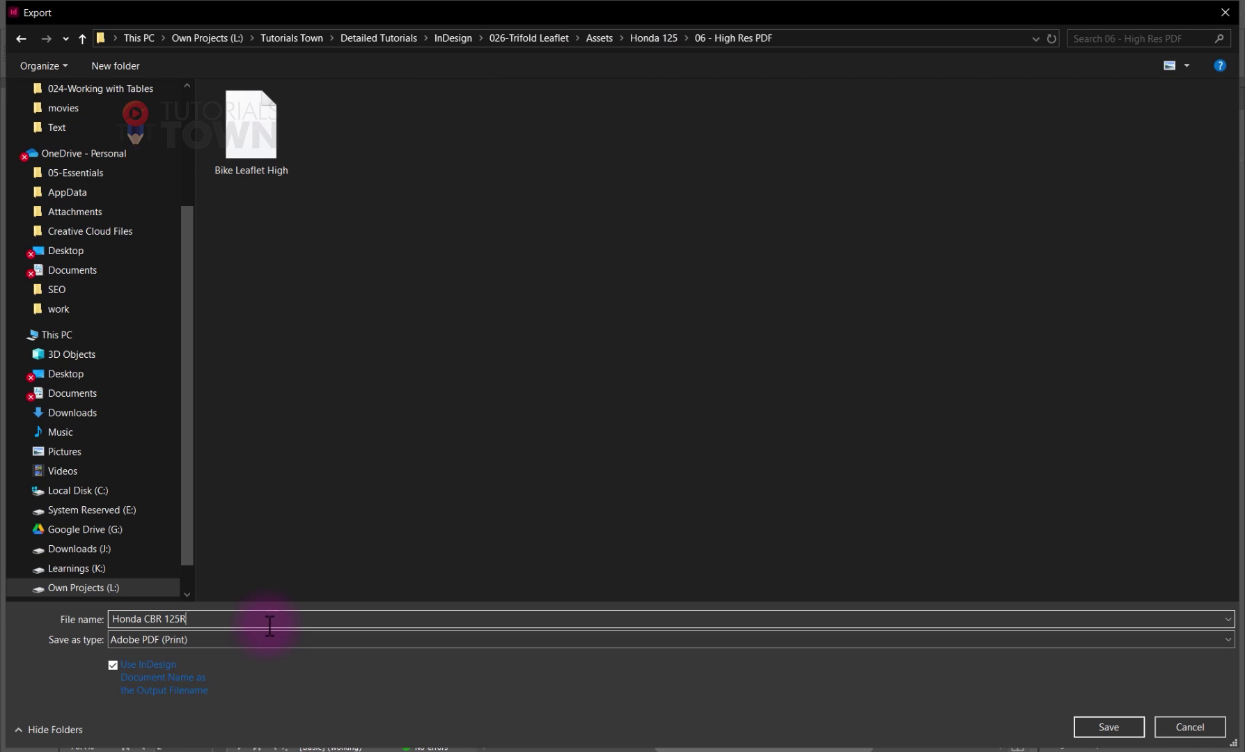
text(High)
click(1100, 726)
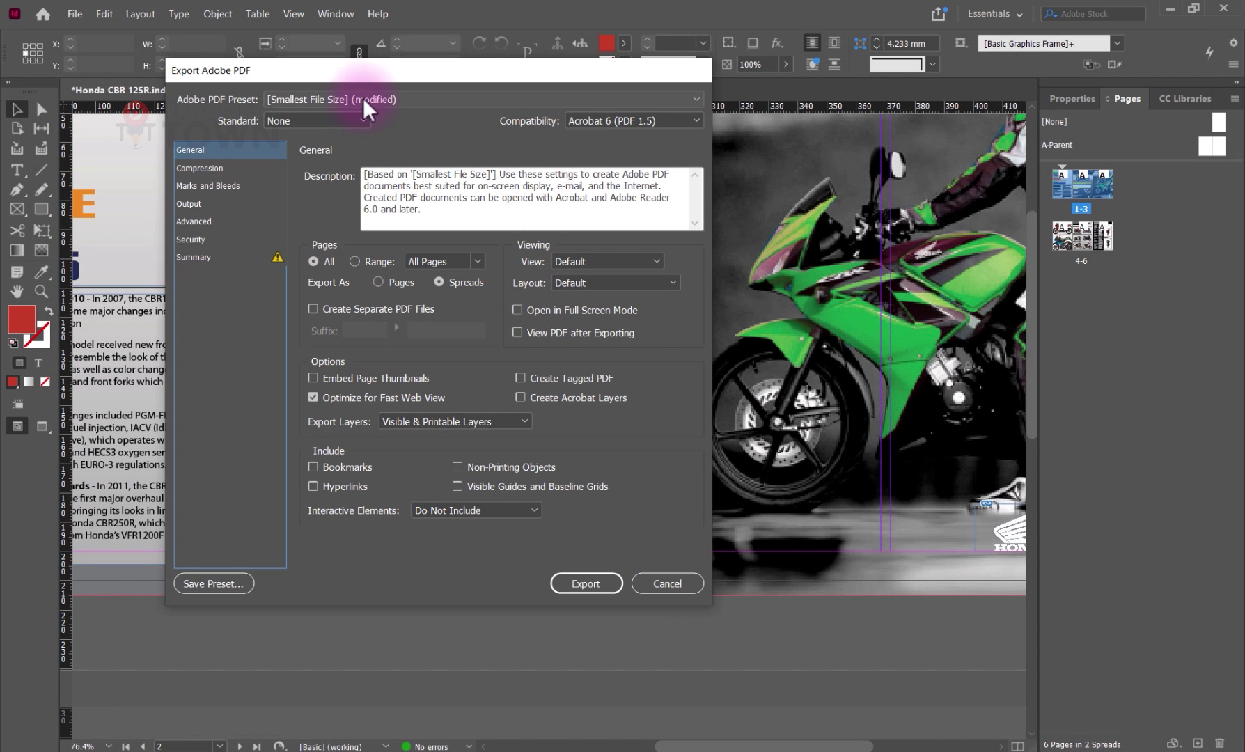
Step: Apply the [High Quality Print] preset and export the document's pages as spreads
click(363, 98)
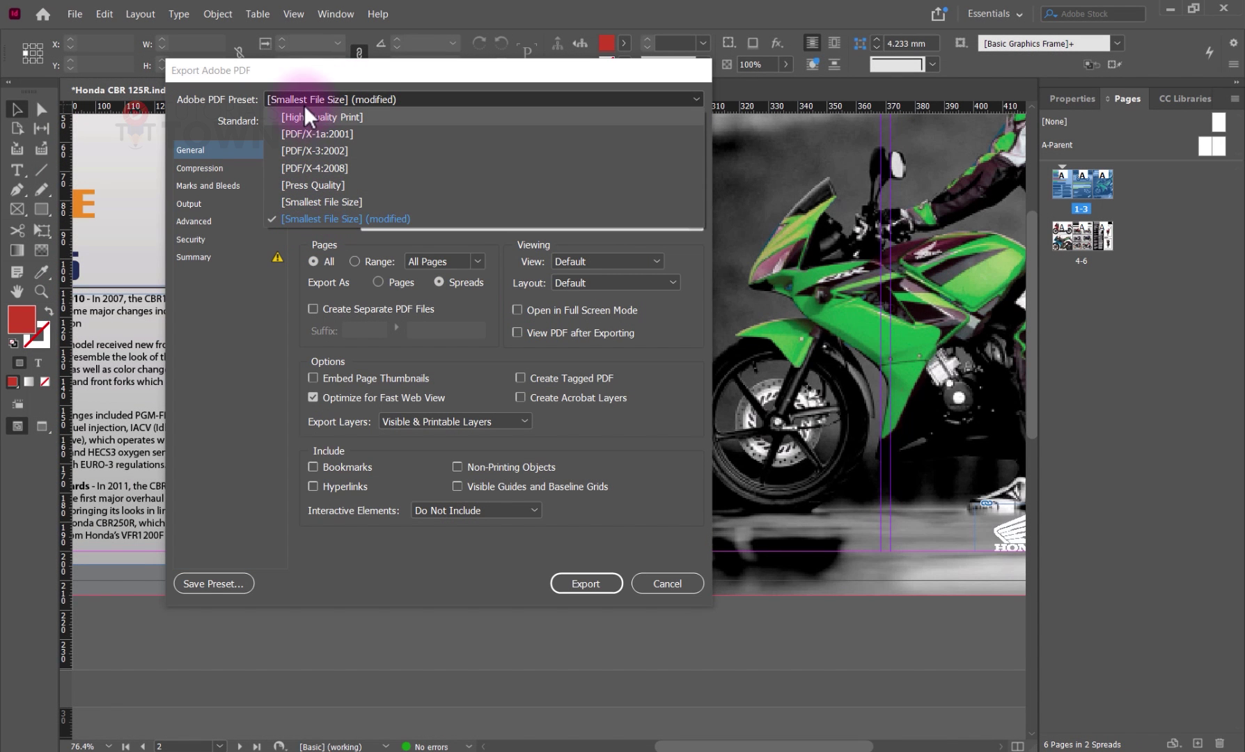
click(310, 117)
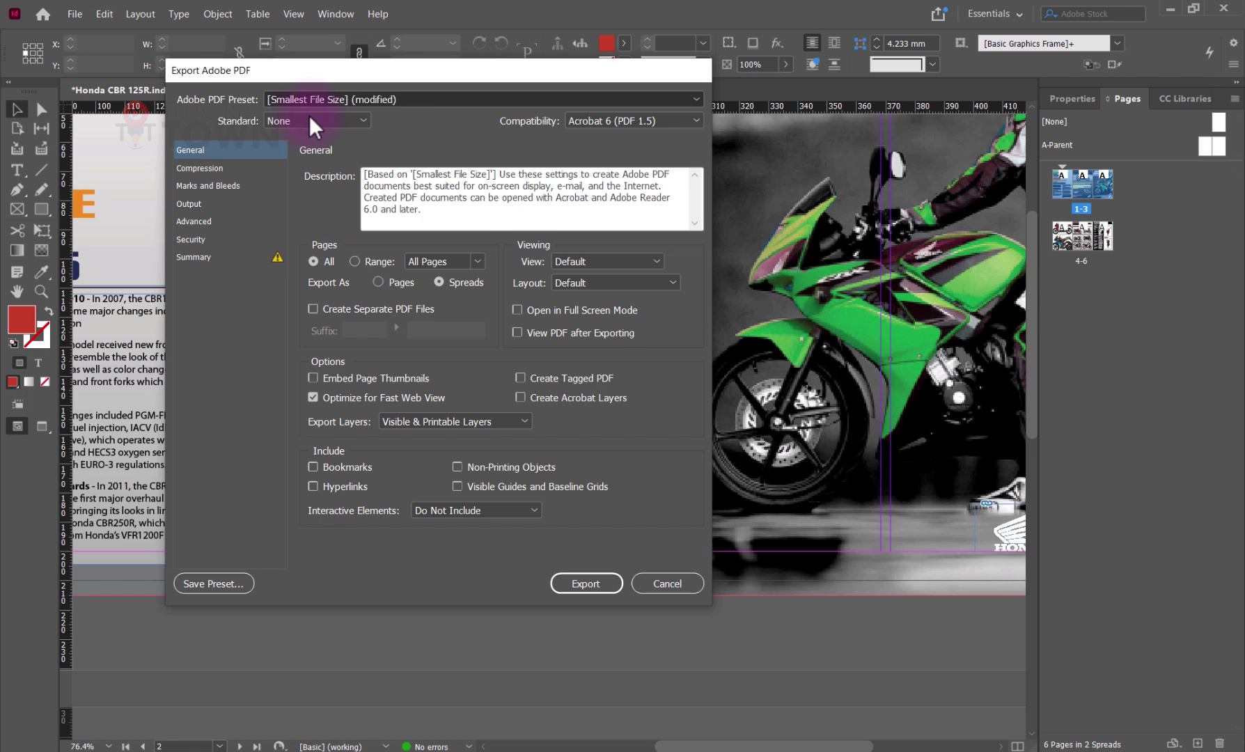
click(442, 282)
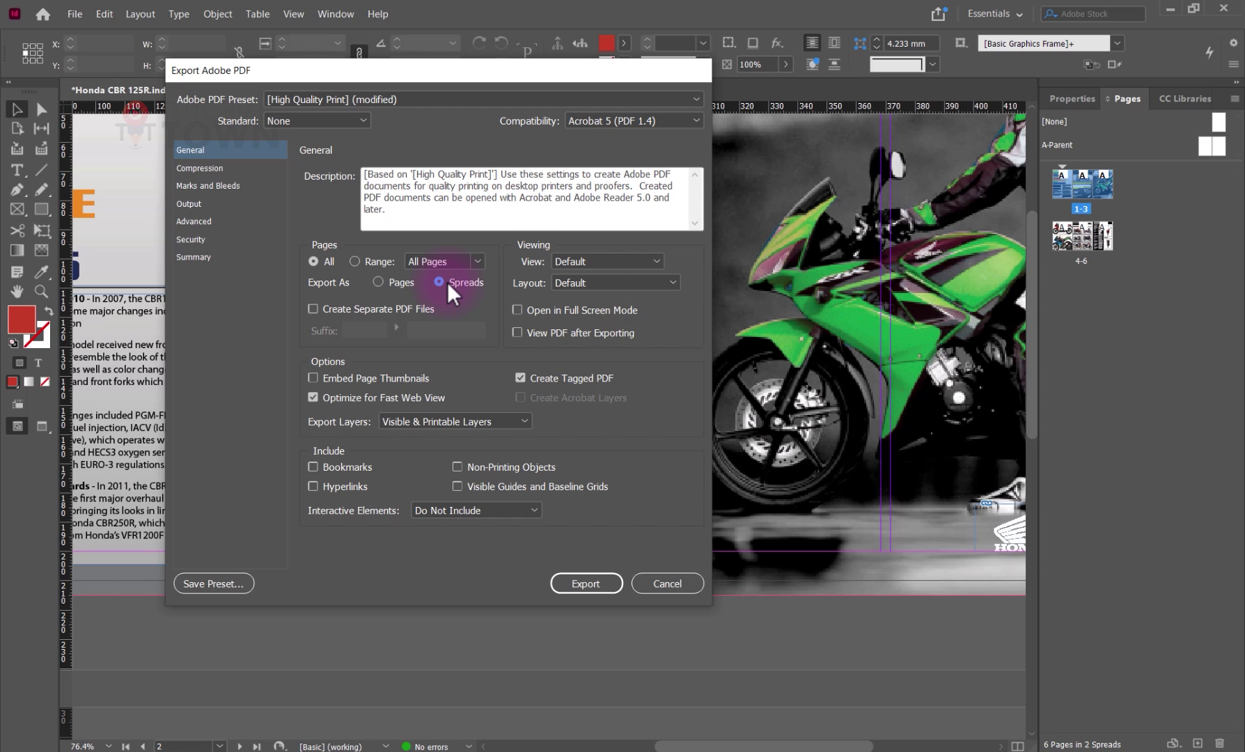
Step: Include all printer's marks and the document bleed settings, and export the high-res PDF
click(191, 187)
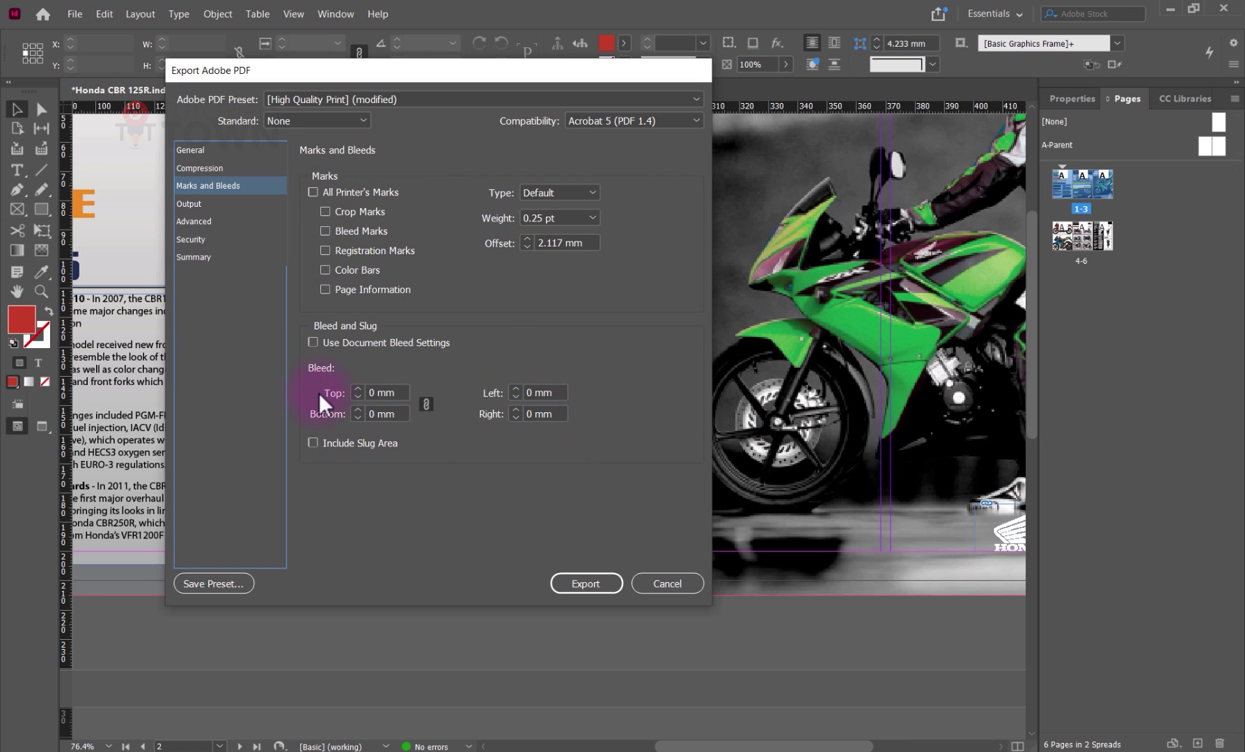
click(312, 192)
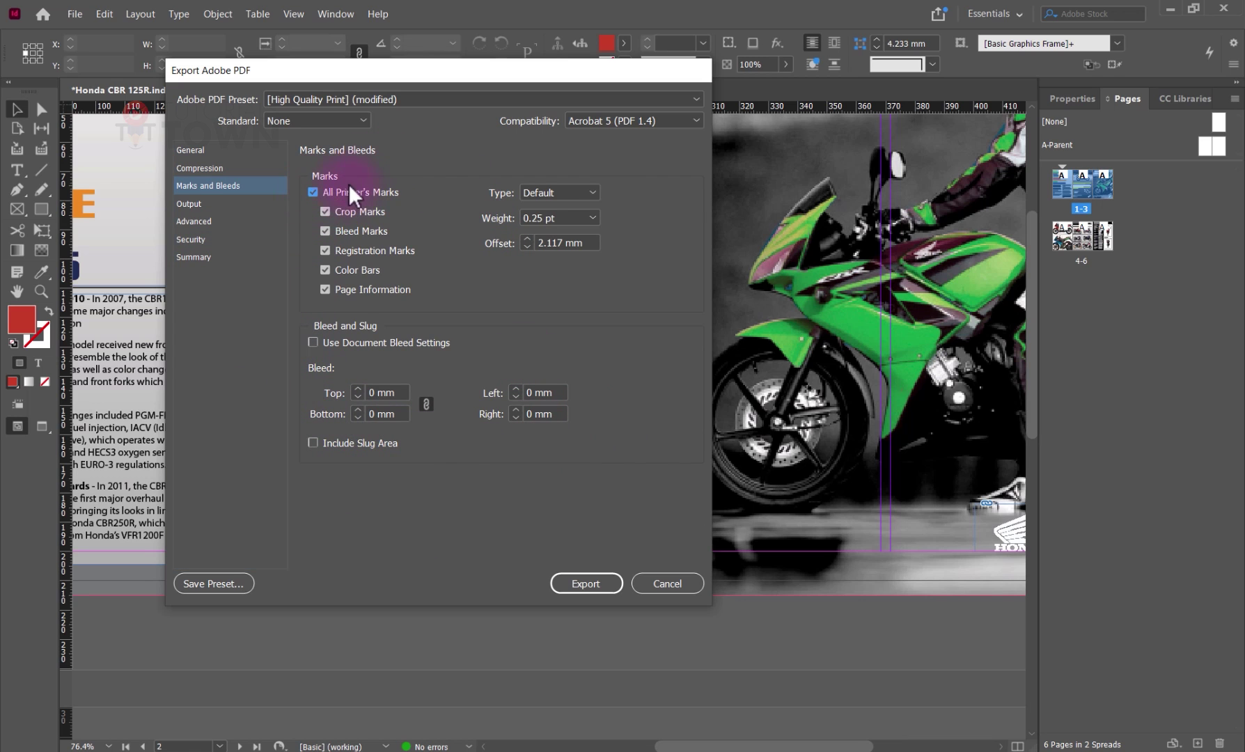
click(312, 343)
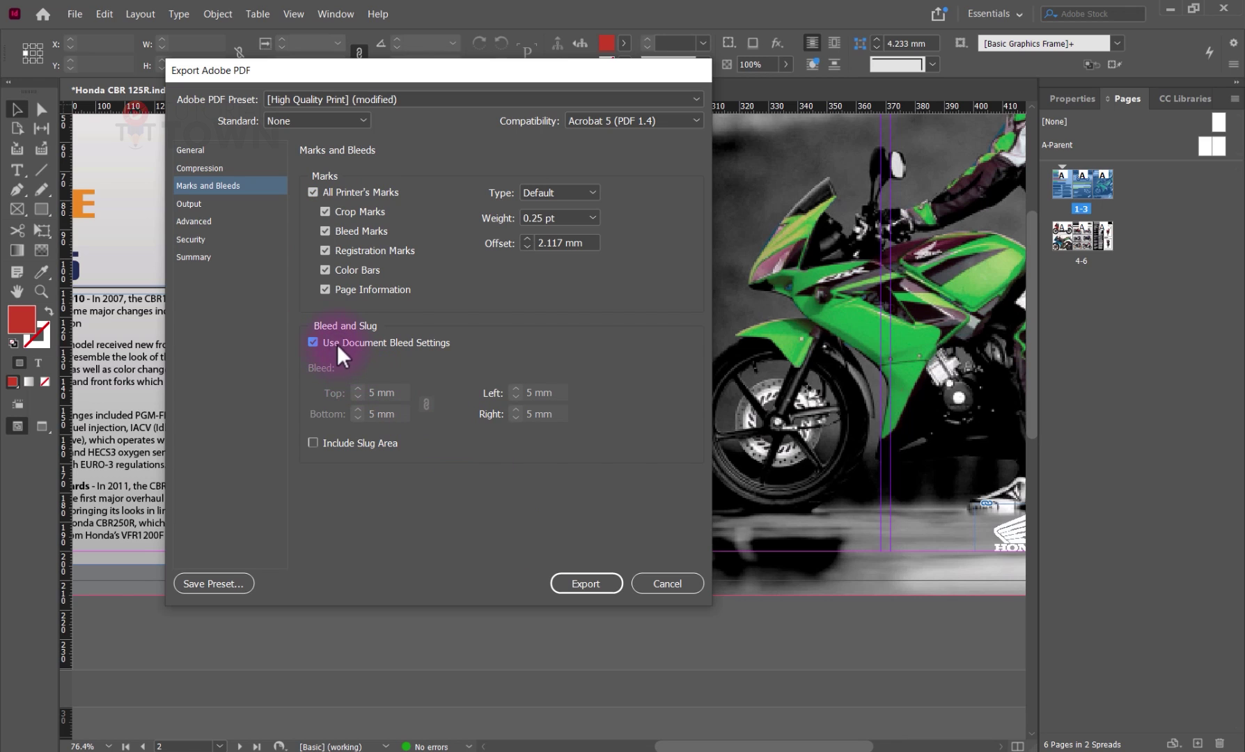
click(315, 342)
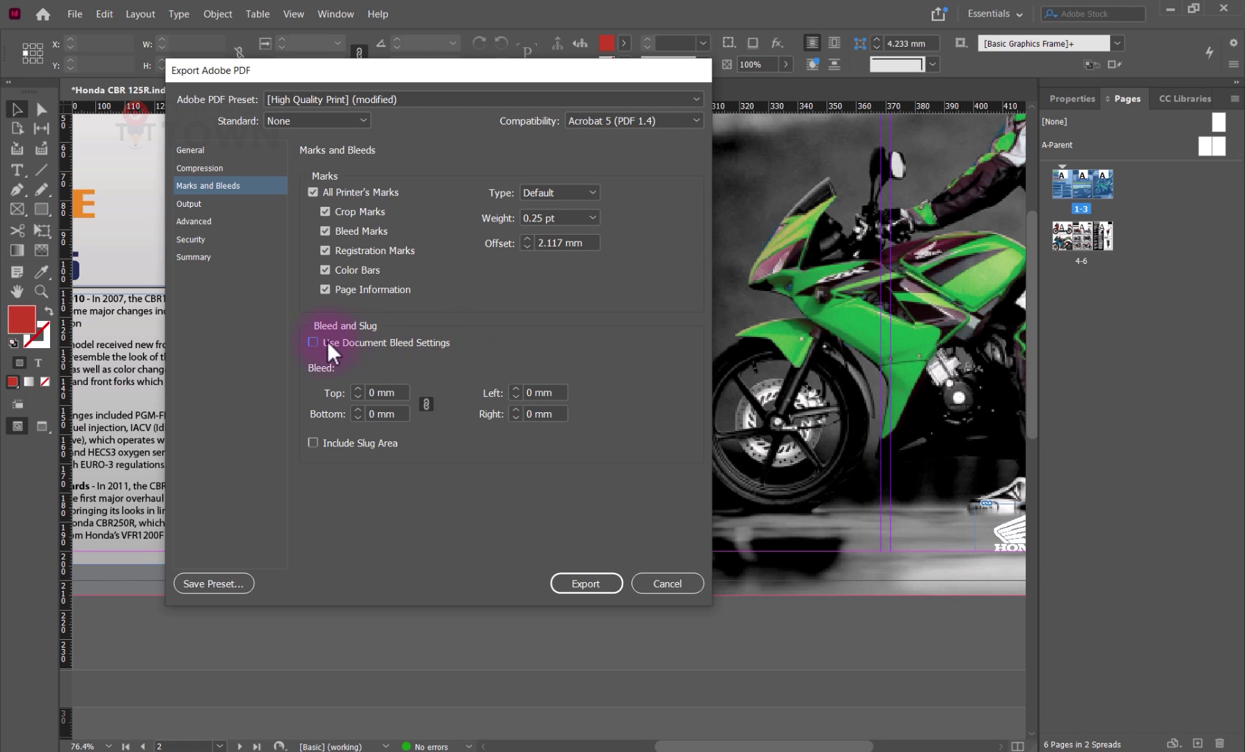
click(313, 342)
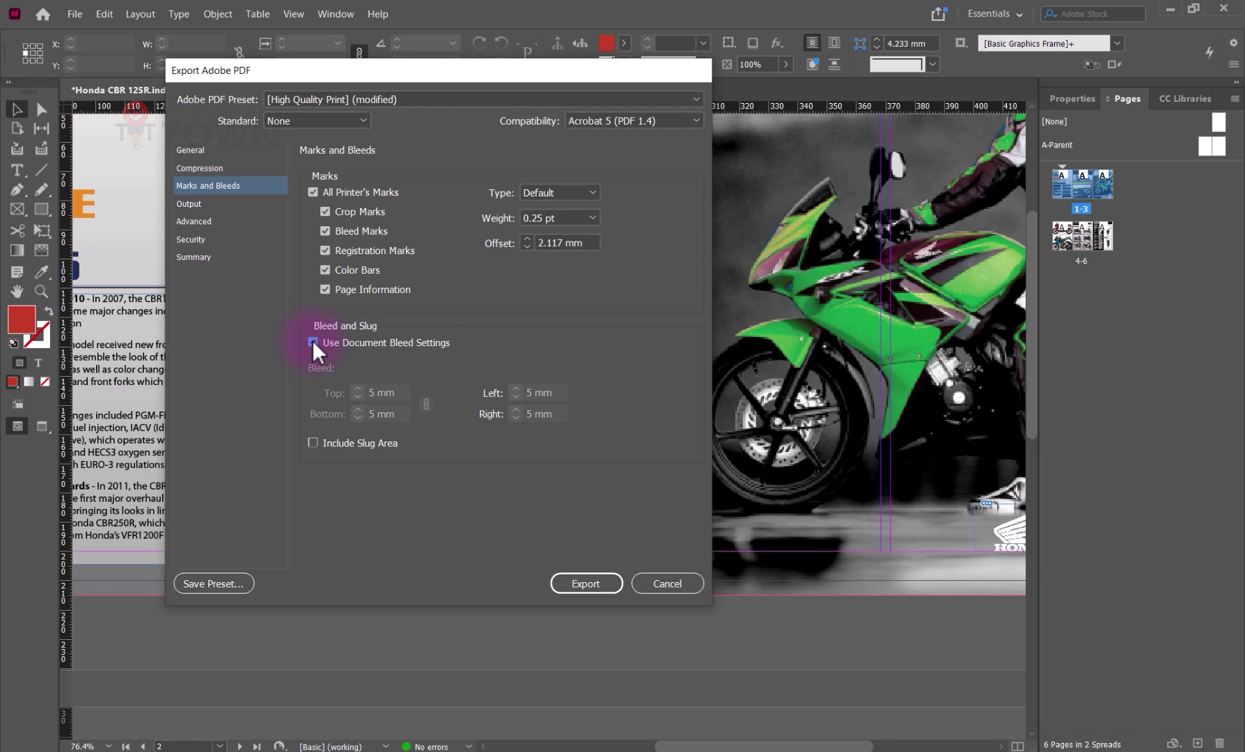
click(589, 582)
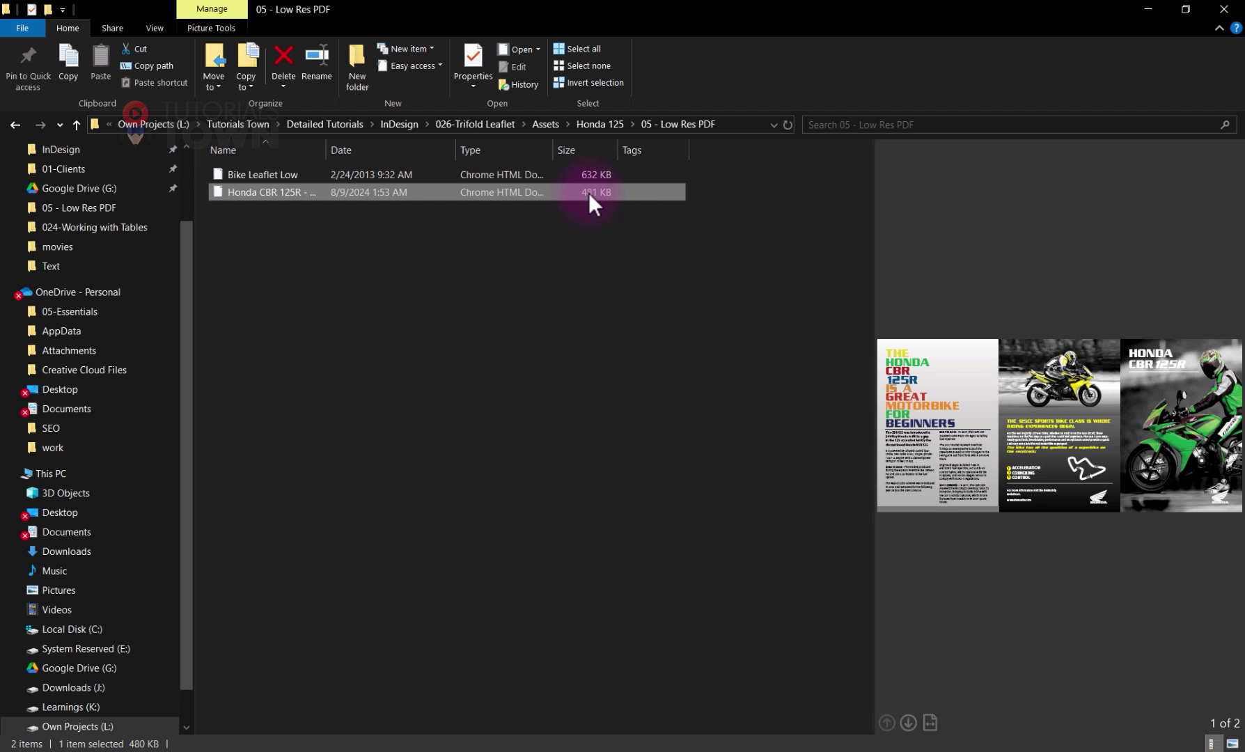
Step: Open the exported "Honda CBR 125R - High" PDF from the "06 - High Res PDF" folder, listing the folder's files with details
click(603, 125)
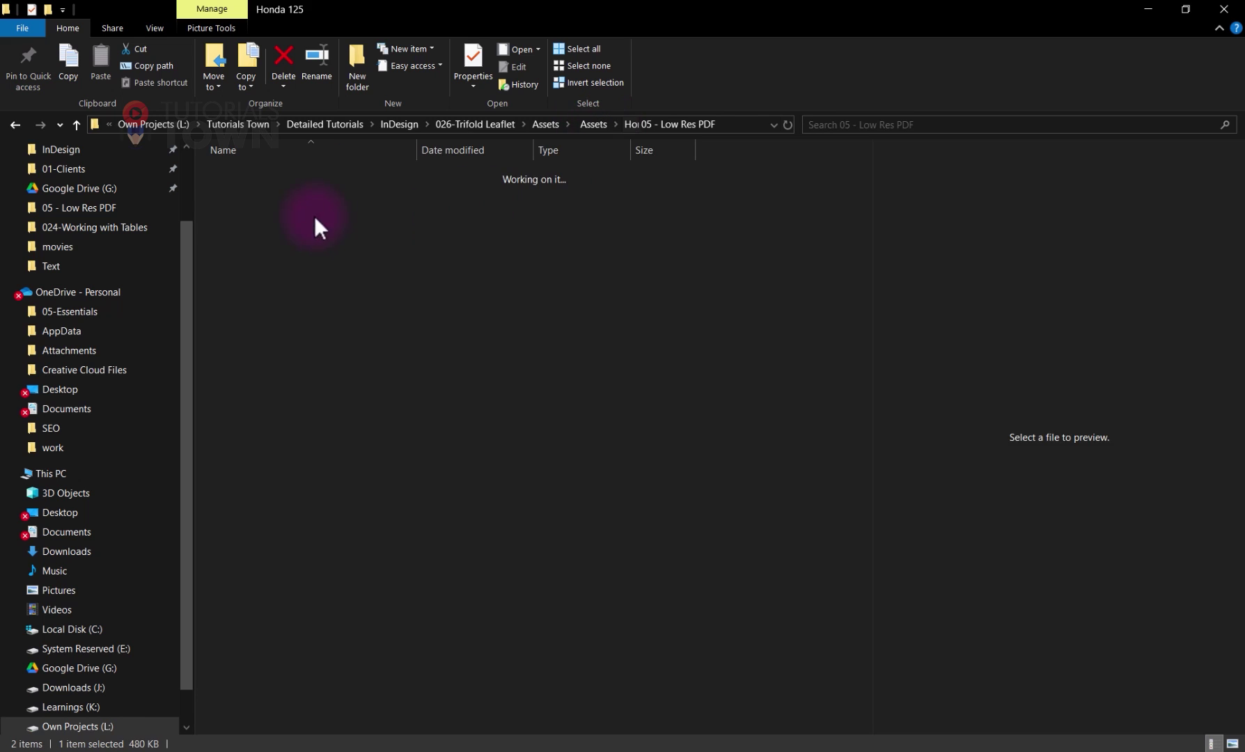
double_click(247, 259)
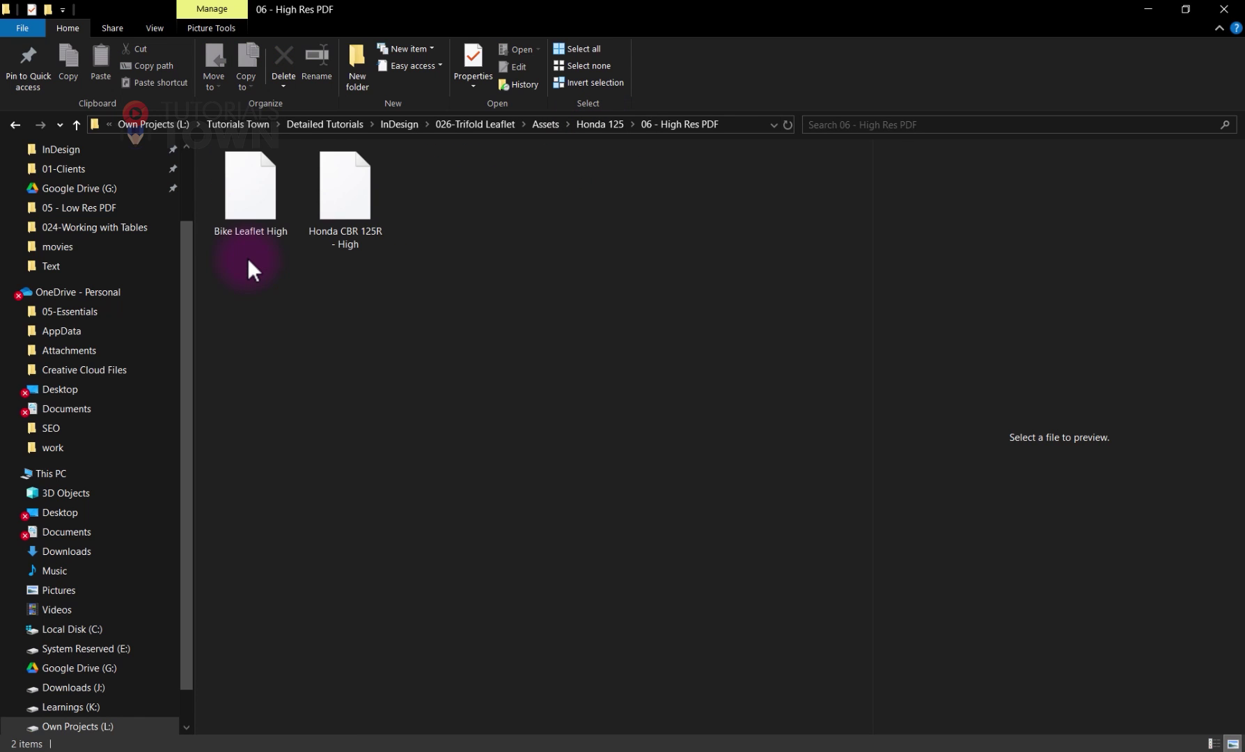
click(1212, 743)
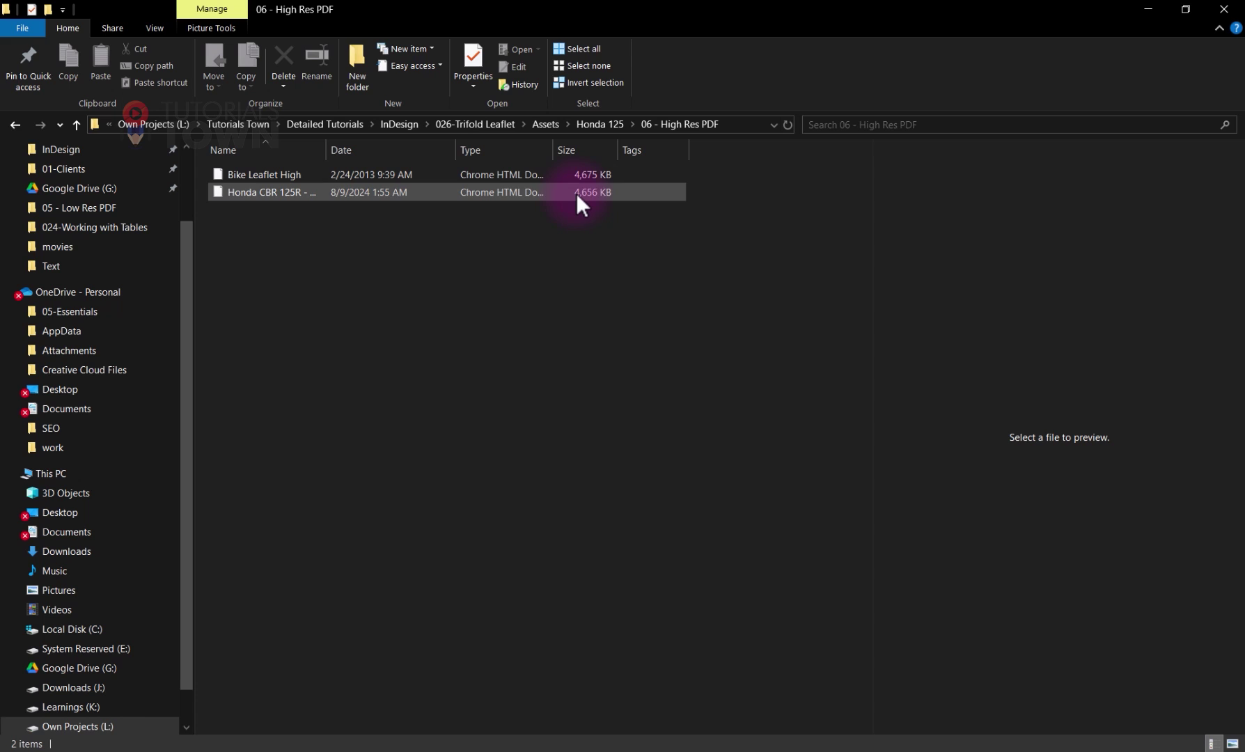
click(252, 195)
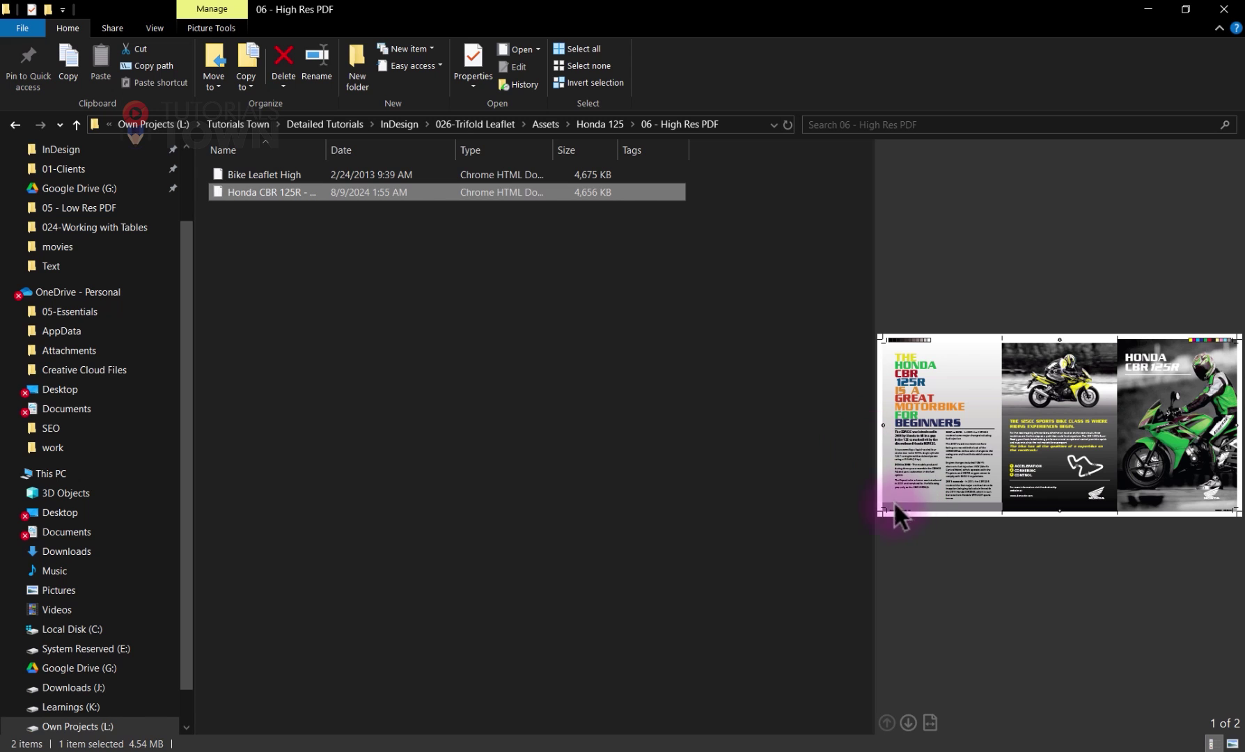
double_click(302, 197)
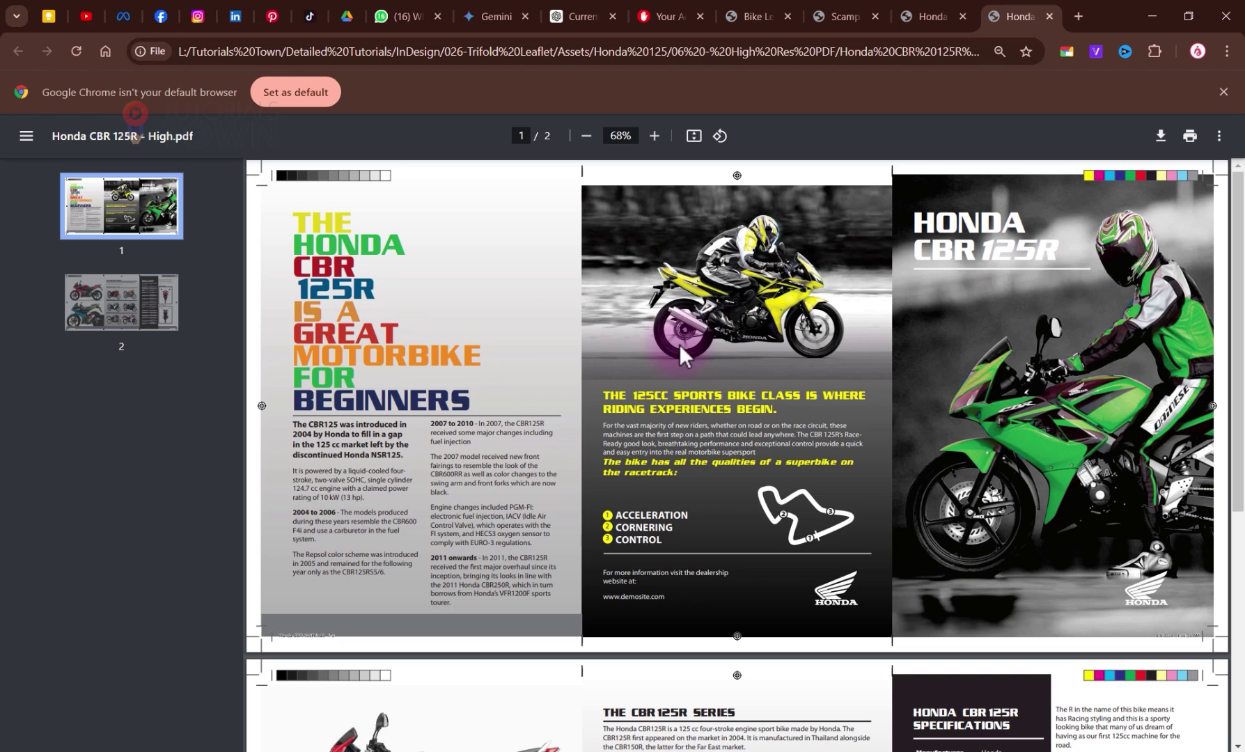
Step: Examine the image quality of the yellow bike photo close up in the high-res PDF
scroll(725, 294, up, 5)
scroll(725, 294, up, 8)
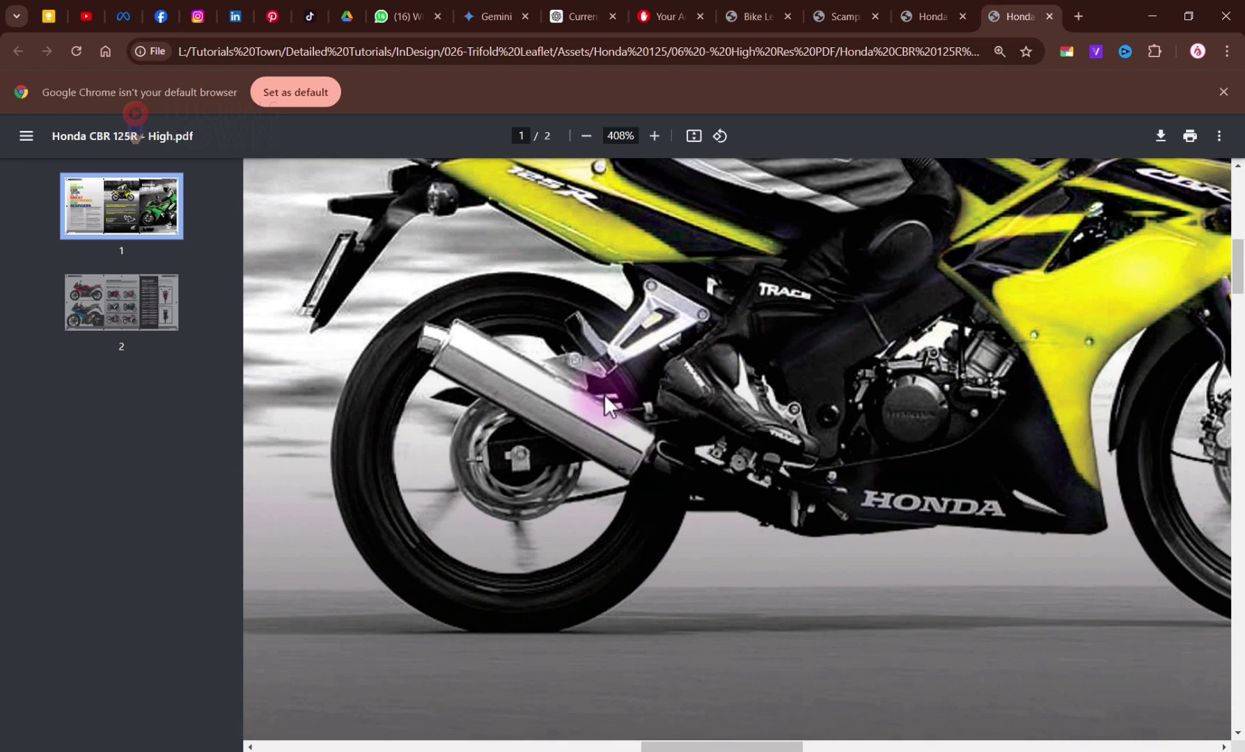
scroll(725, 468, up, 2)
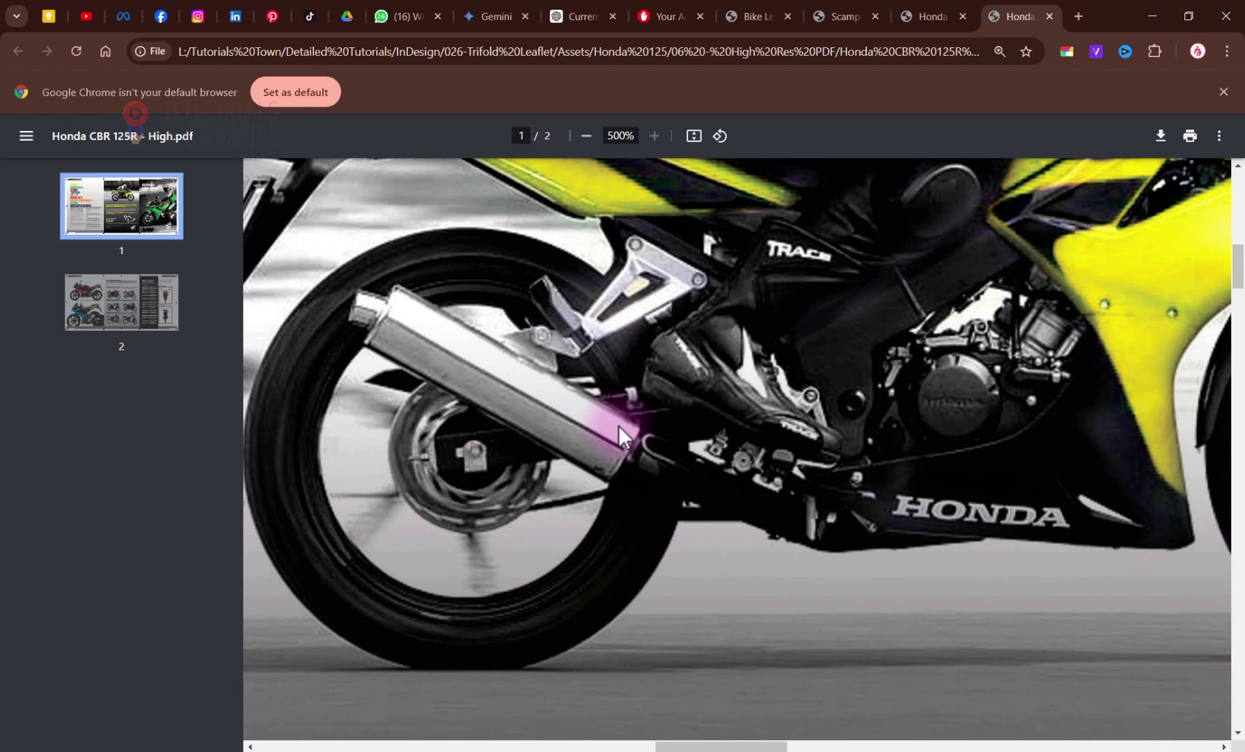
scroll(618, 426, down, 6)
scroll(630, 388, up, 3)
scroll(630, 390, down, 1)
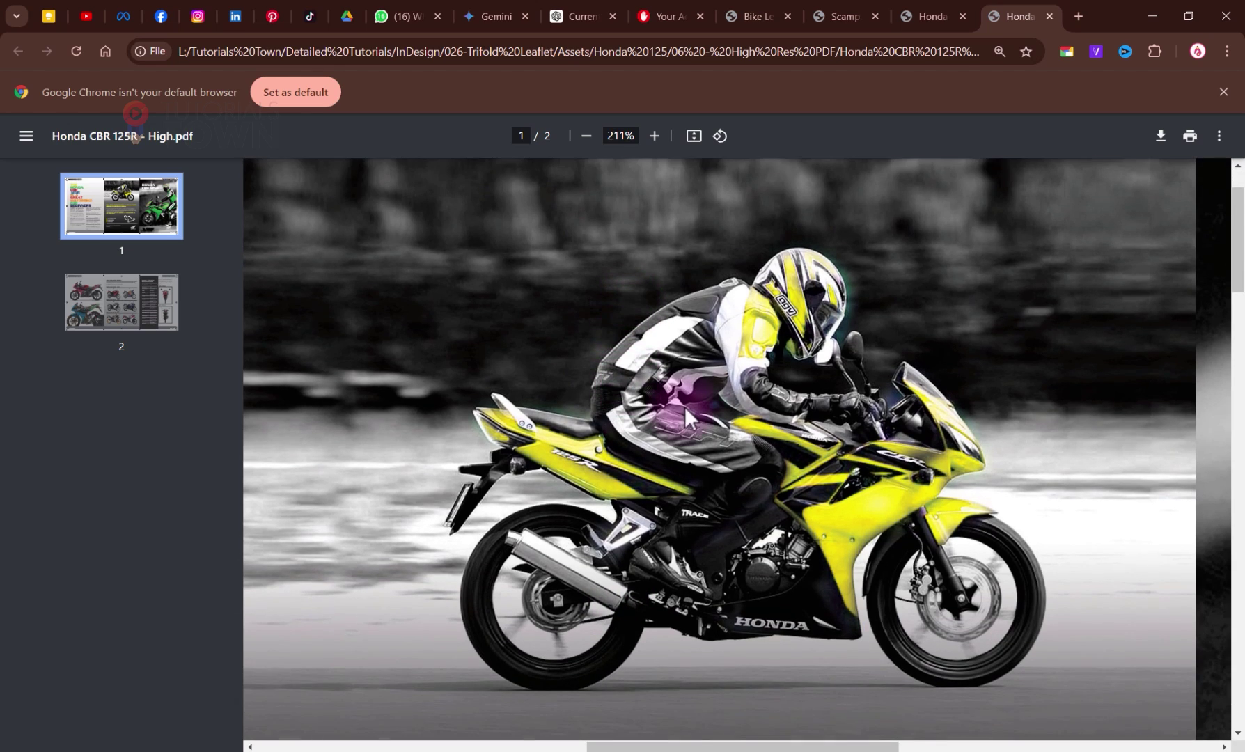
Step: Compare the low-res PDF's photos and pages with the high-res PDF and its printer's marks
click(938, 19)
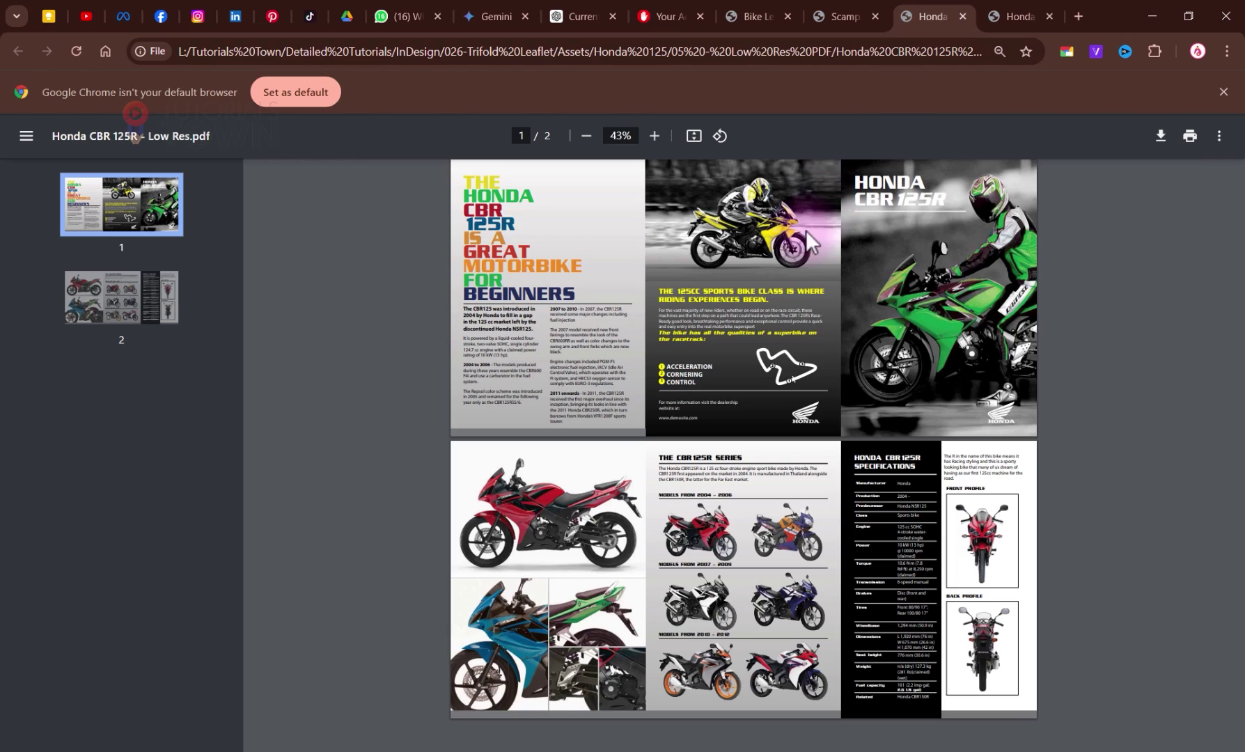
scroll(805, 230, up, 5)
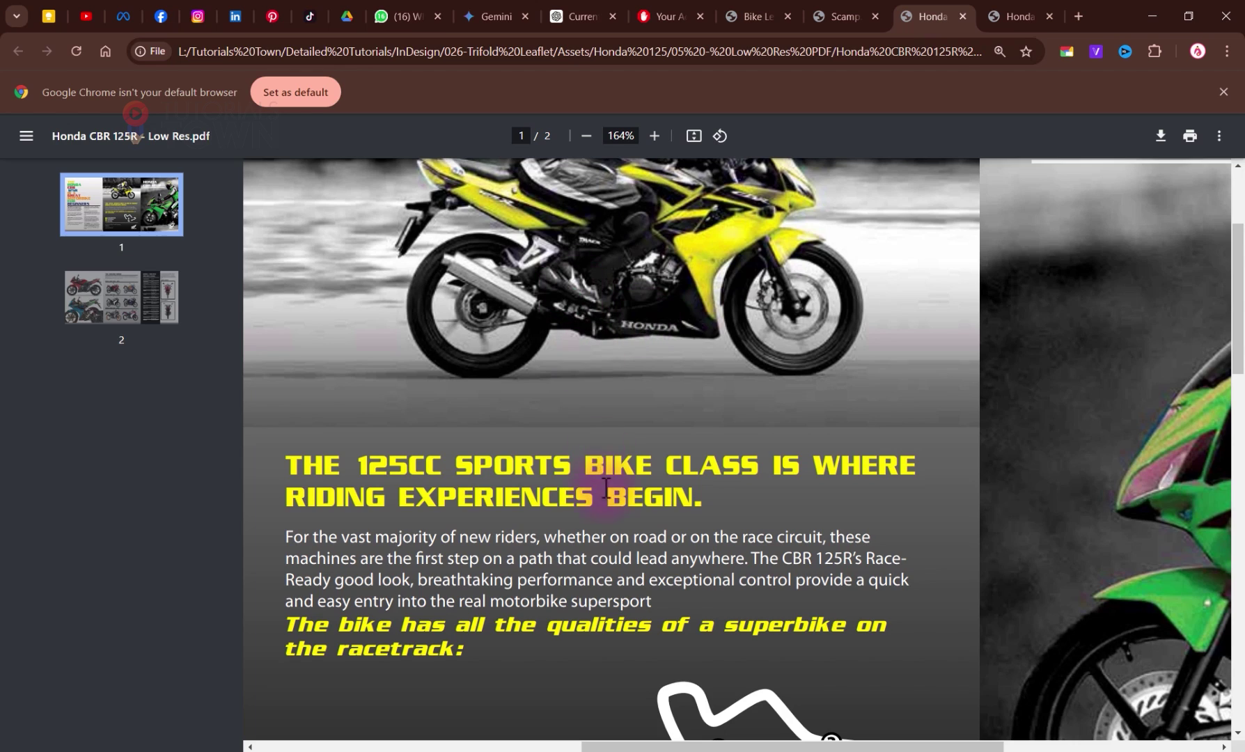
scroll(614, 364, down, 10)
scroll(636, 384, down, 3)
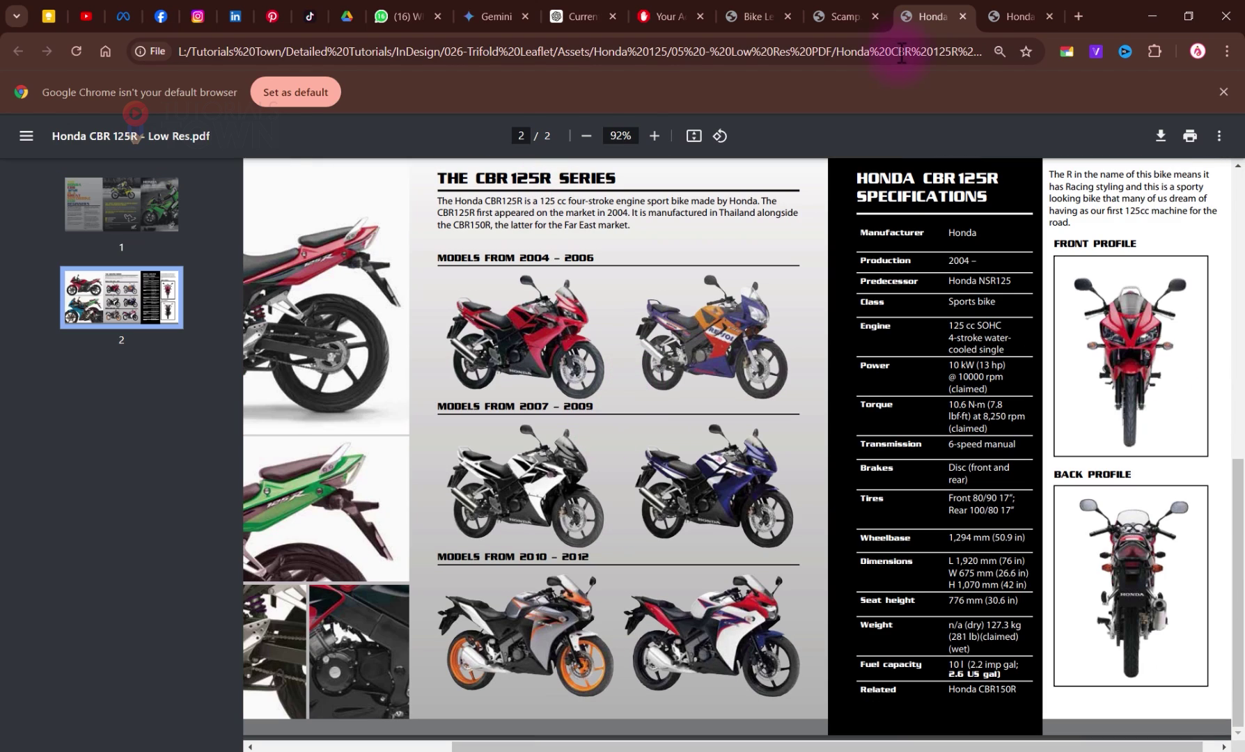
click(993, 15)
scroll(551, 396, down, 6)
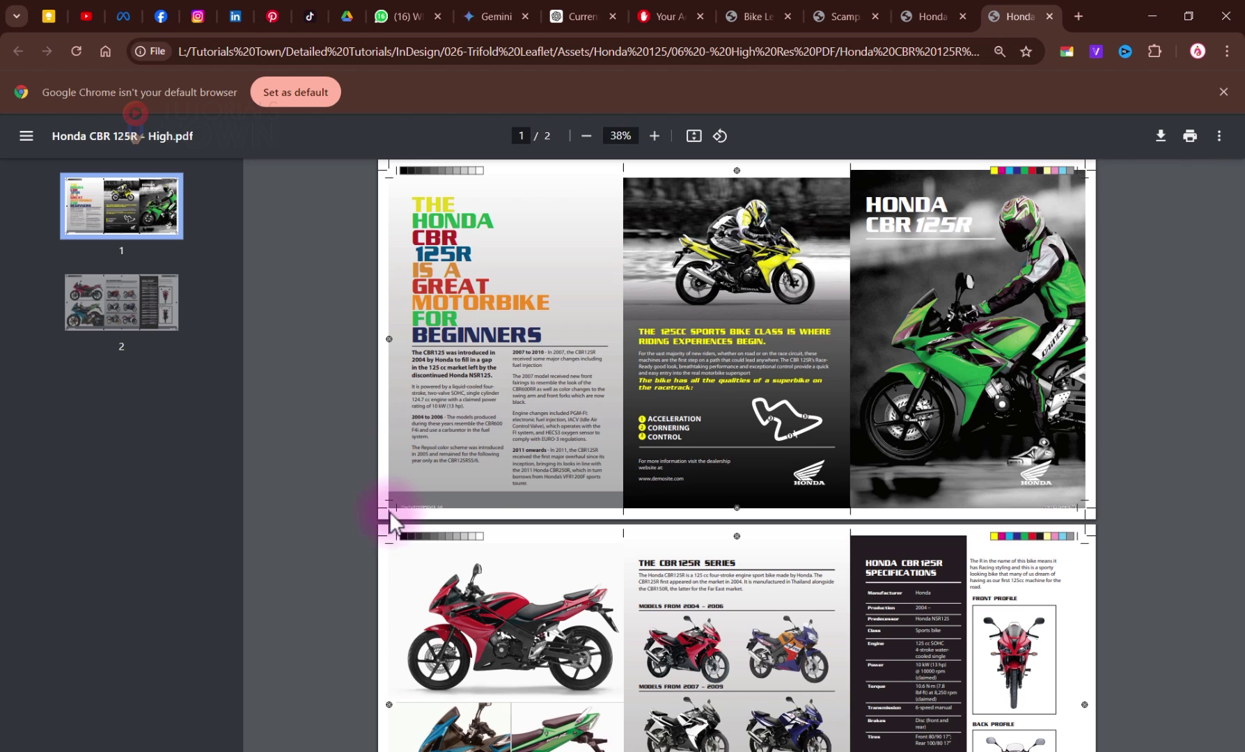
scroll(514, 171, up, 4)
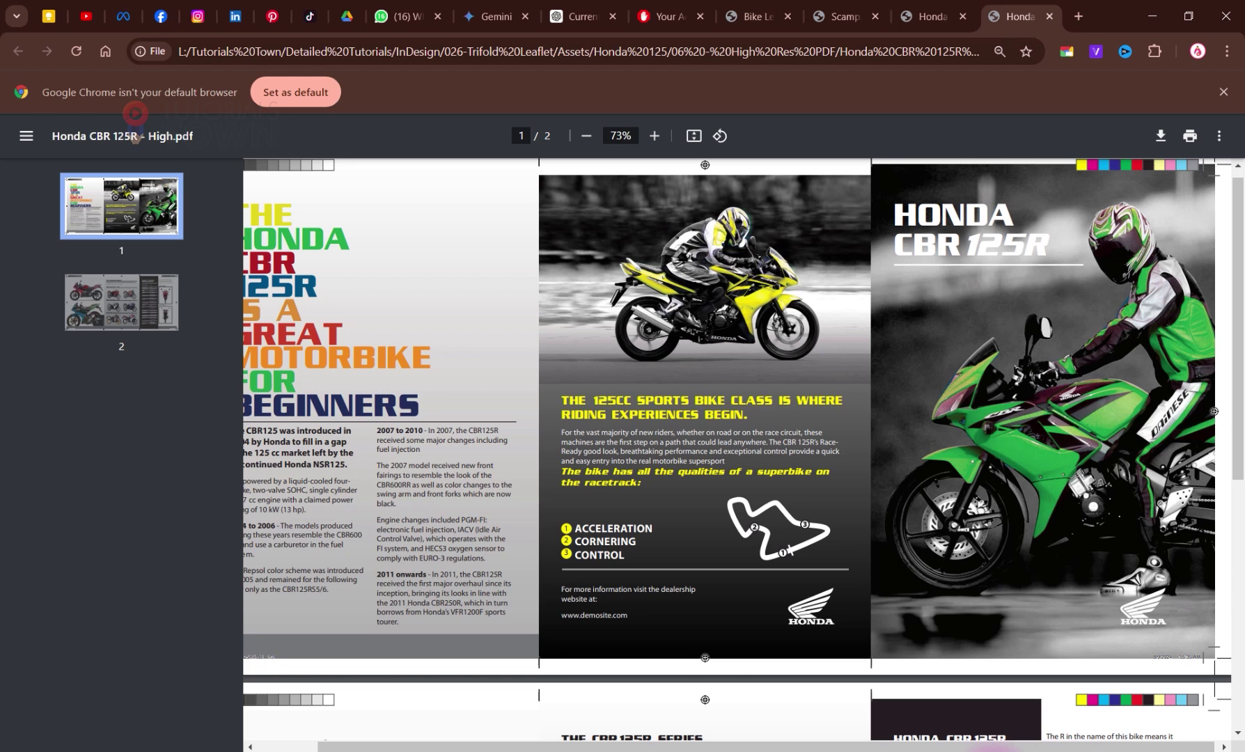
Step: Switch to the Notepad checklist and review its "Package" item
key(alt+Tab)
drag(397, 611, 250, 612)
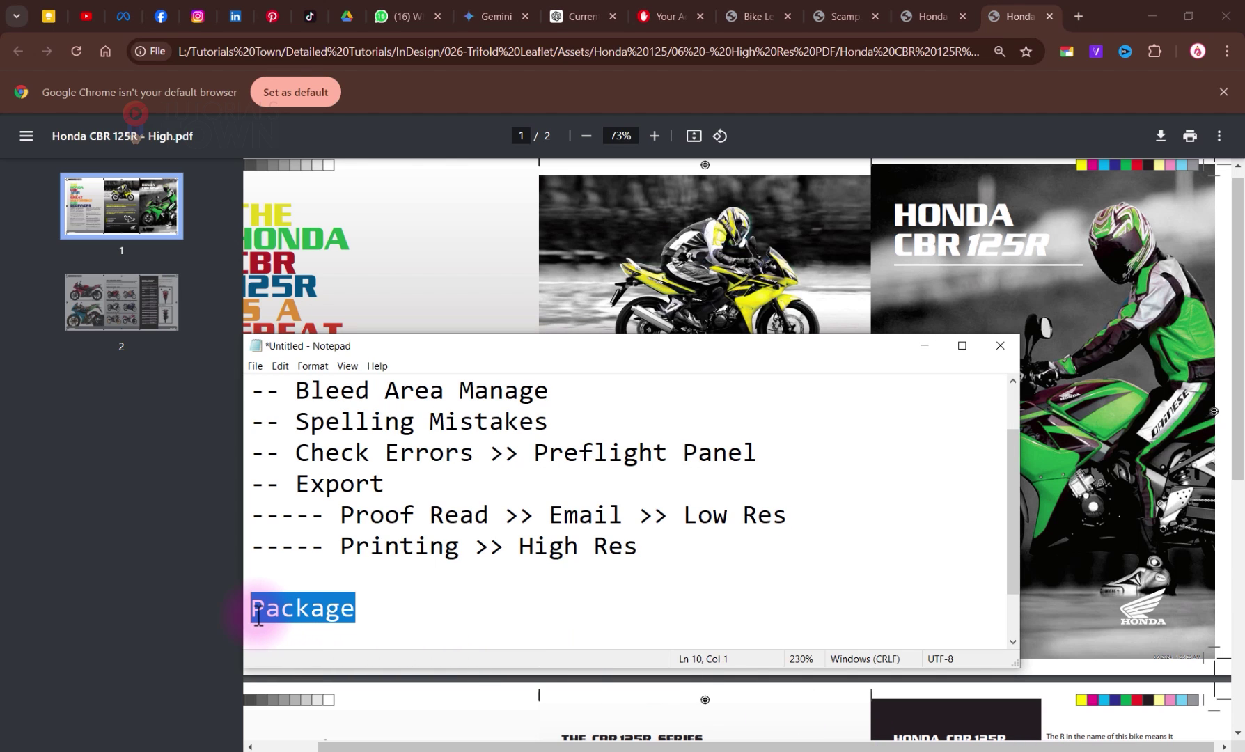
click(158, 618)
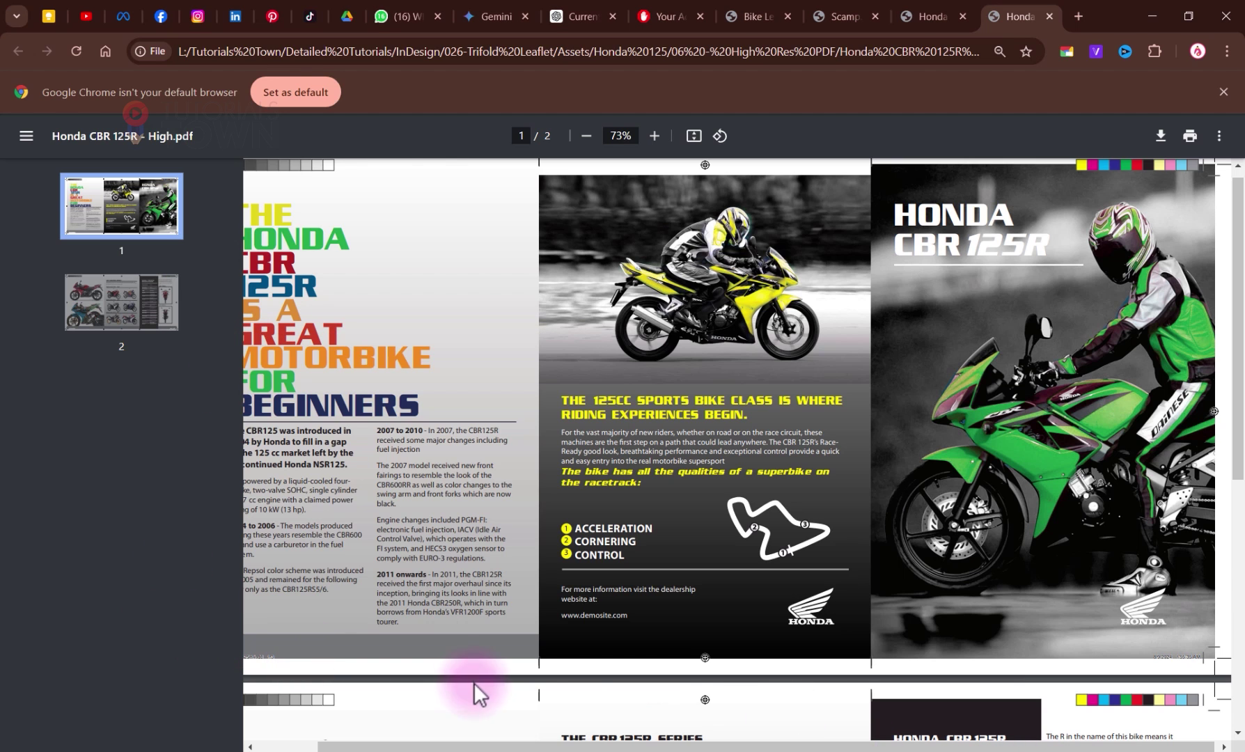
Step: Return to InDesign, start packaging the Honda CBR 125R document and save the publication
click(725, 751)
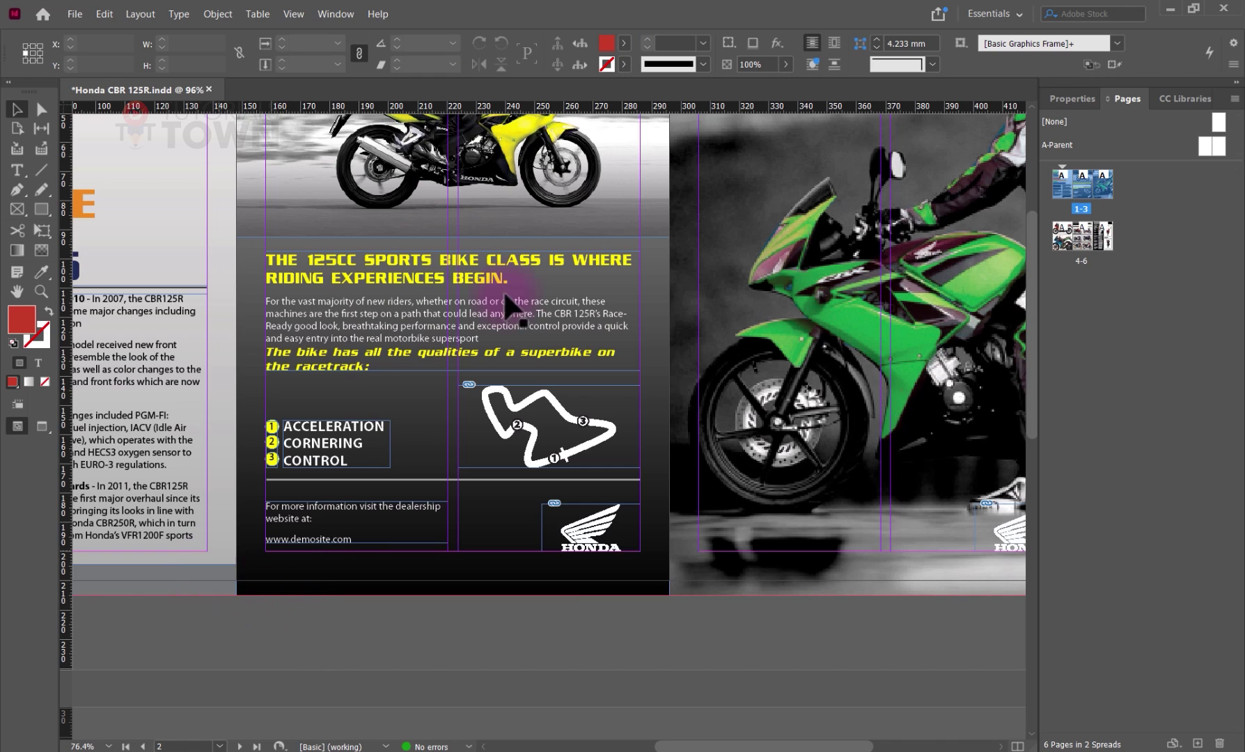
click(74, 18)
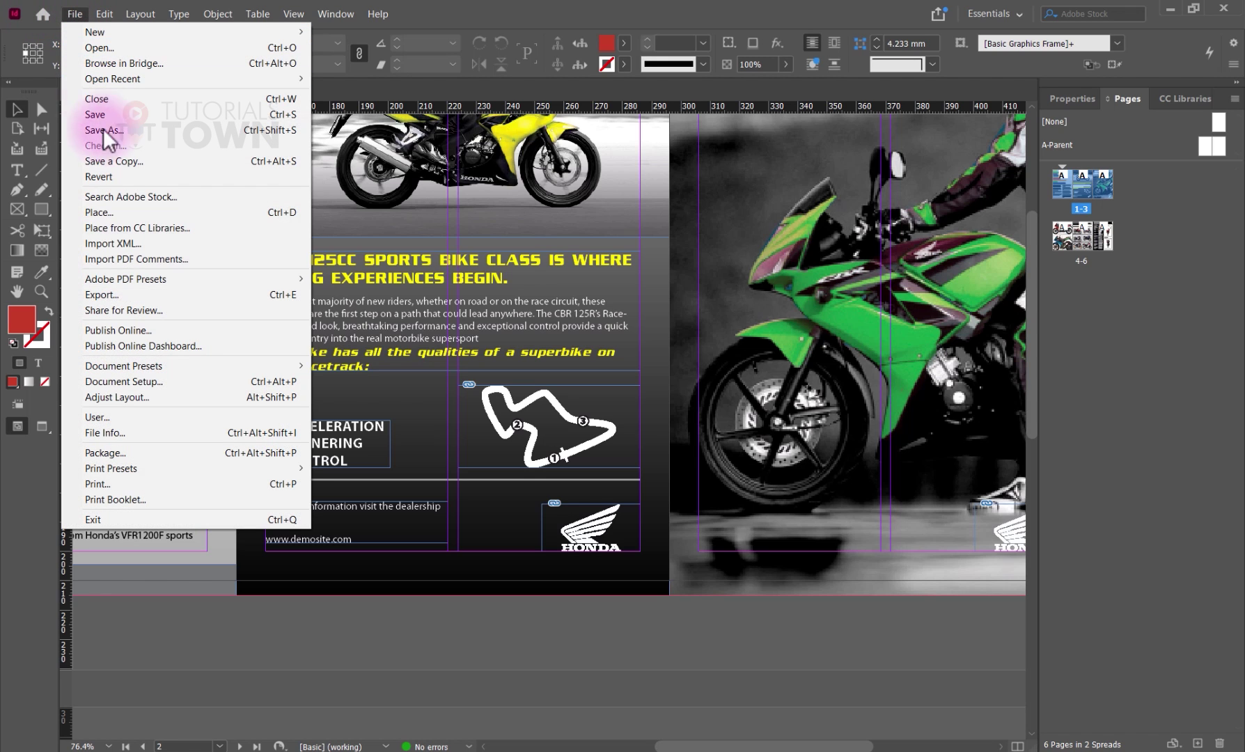
click(108, 454)
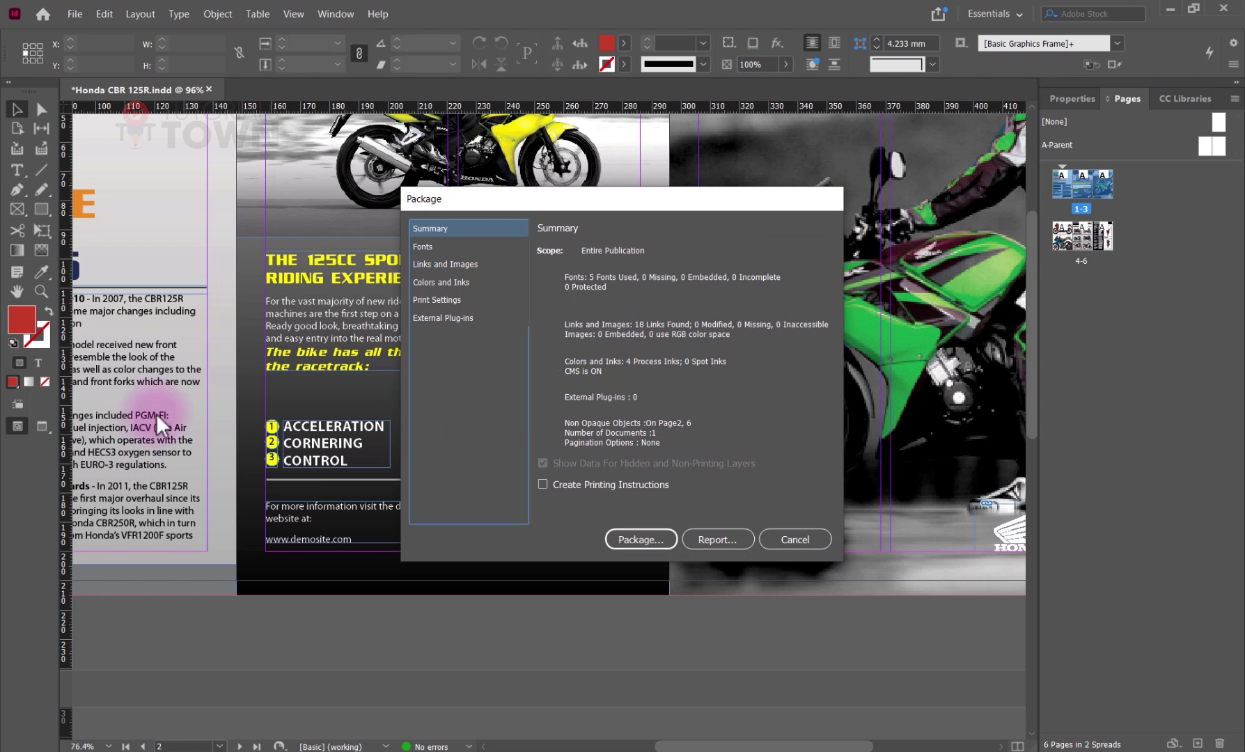
click(632, 537)
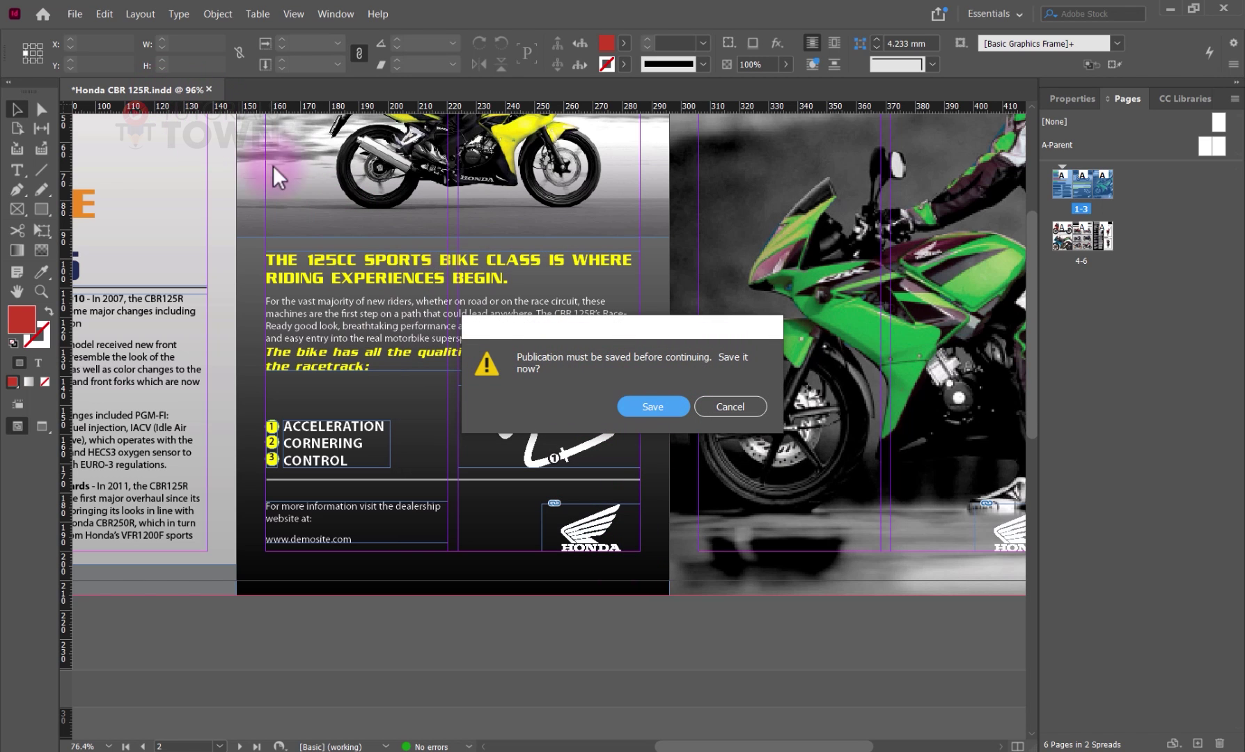
click(647, 408)
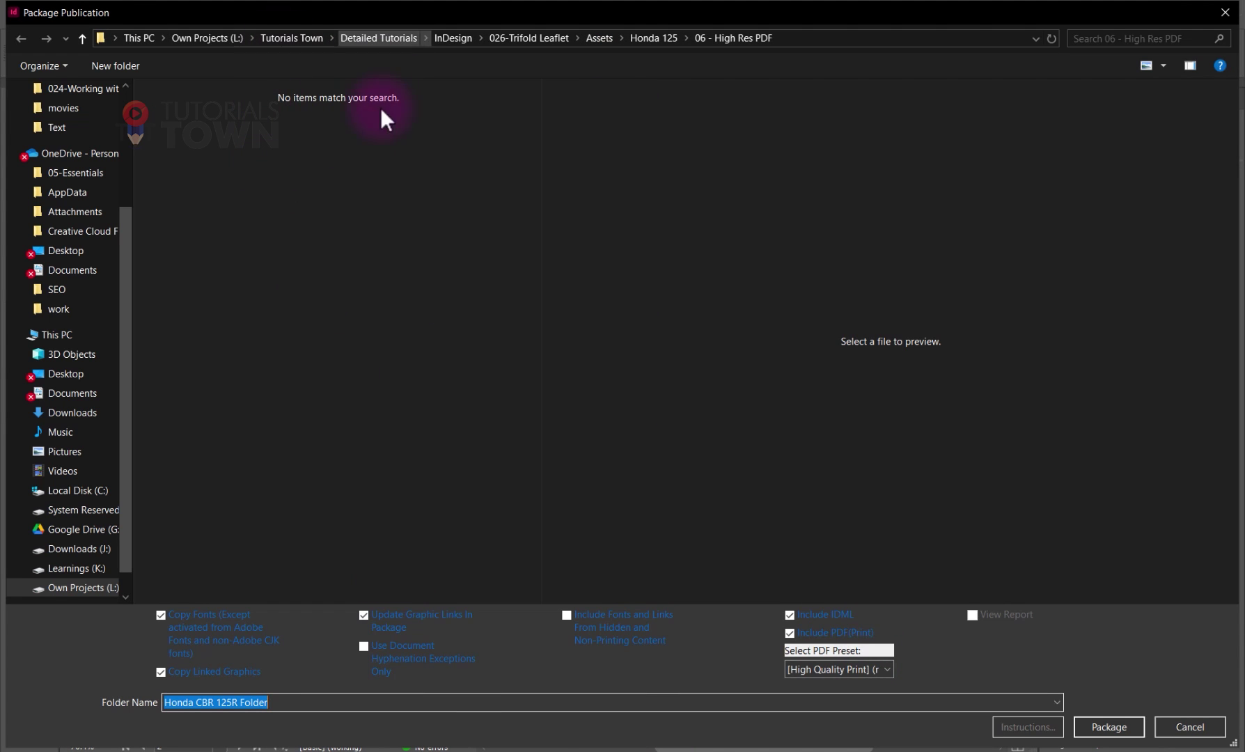
Step: Package the publication into the Honda 125 folder as "Honda CBR 125R Folder" with fonts, linked graphics, IDML and print PDF, accepting the font notice
click(662, 41)
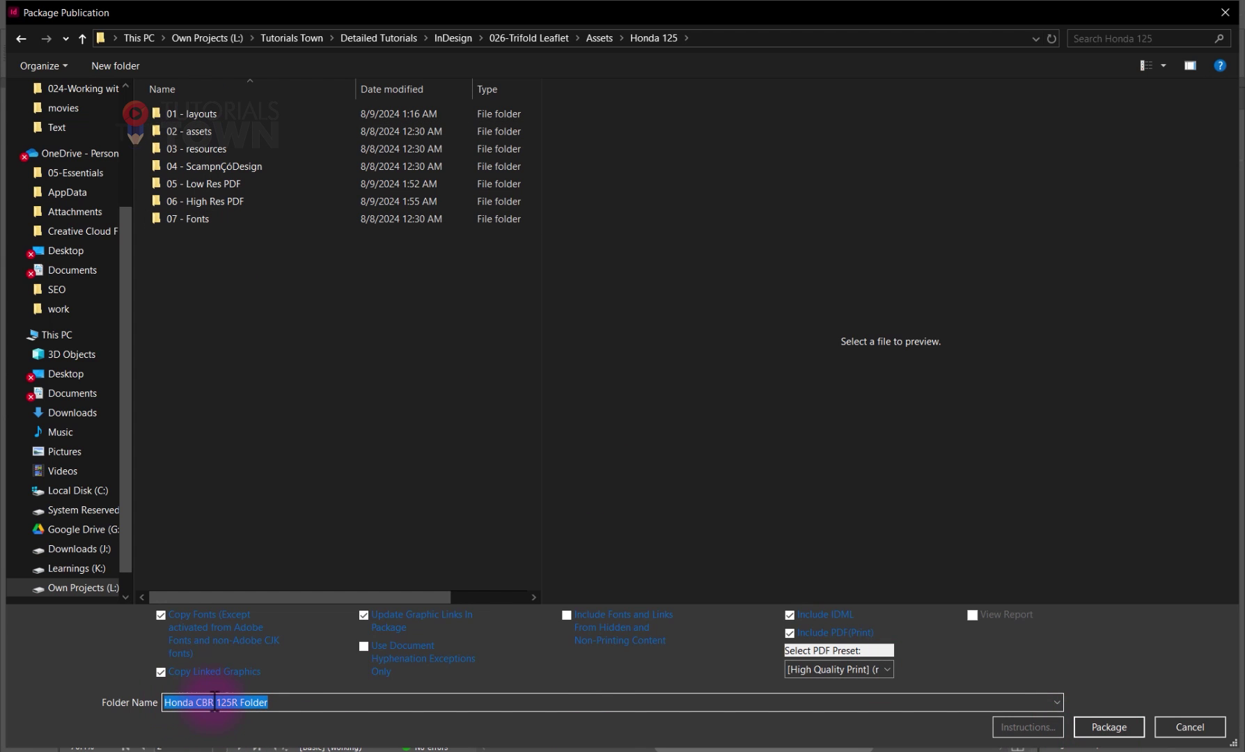
click(1117, 731)
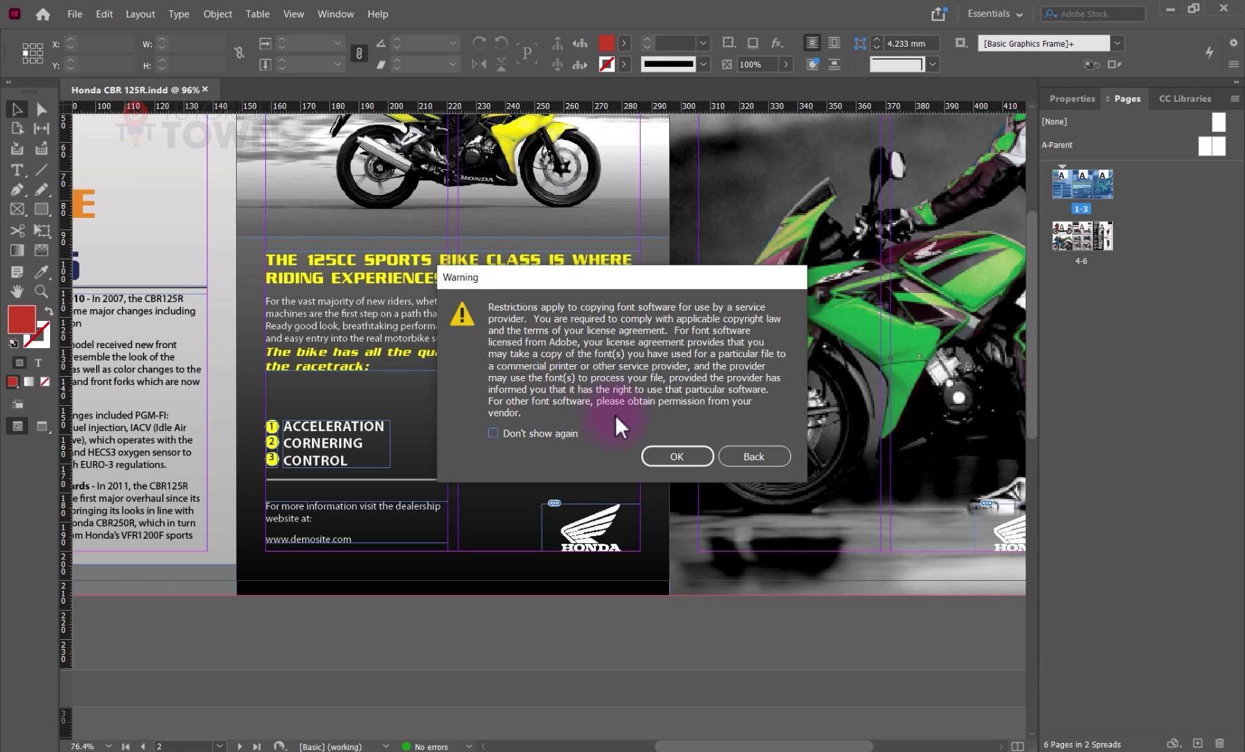
click(676, 459)
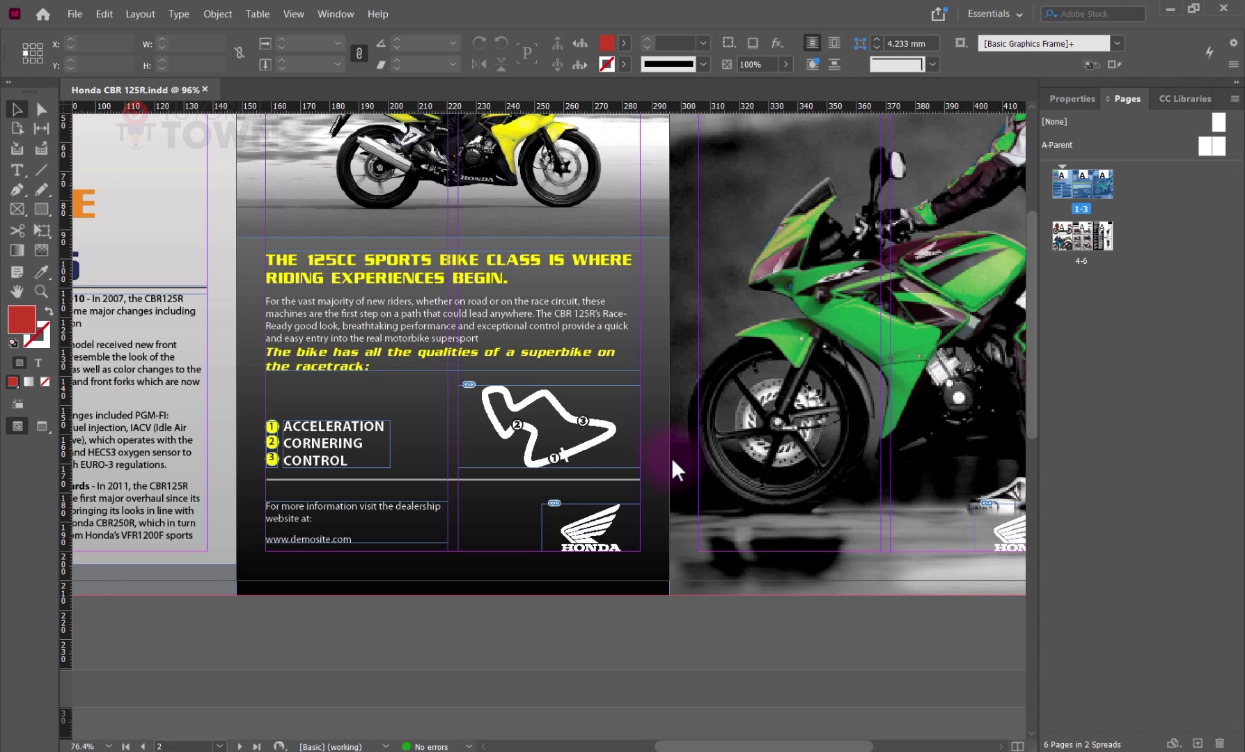
Step: Switch to File Explorer and open the packaged "Honda CBR 125R Folder" inside Assets > Honda 125
click(335, 750)
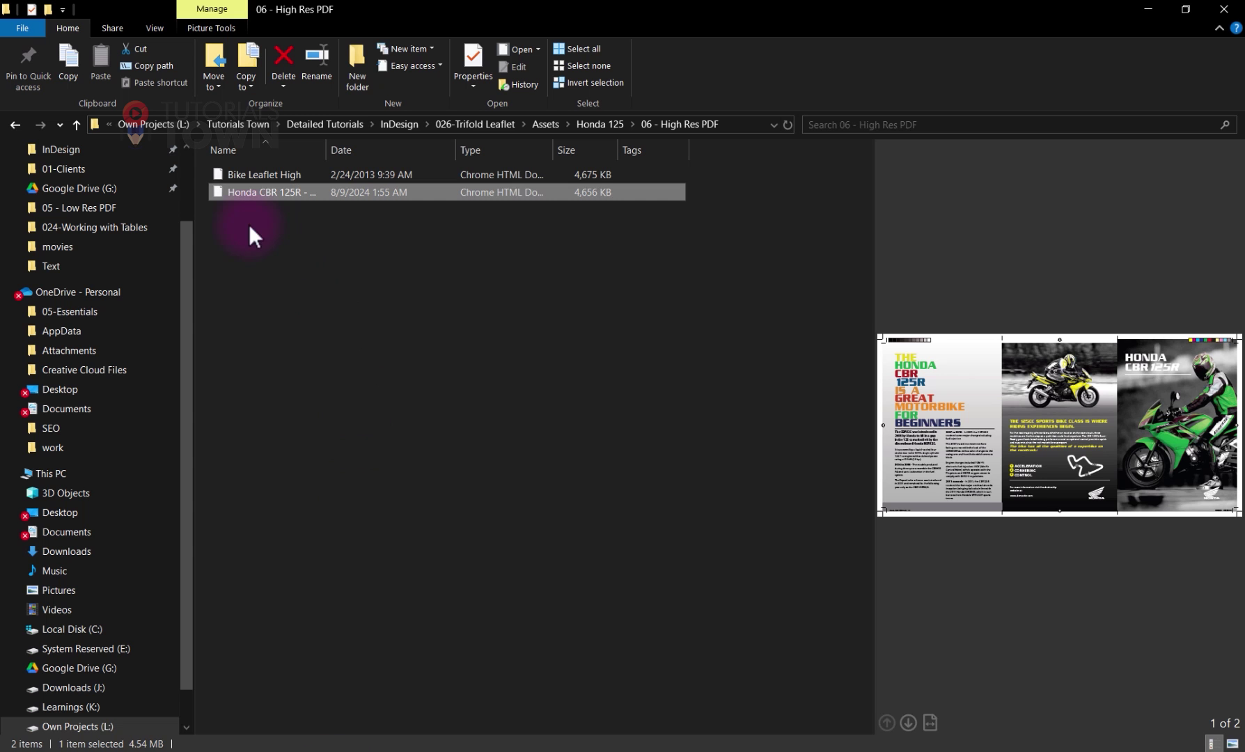
click(490, 122)
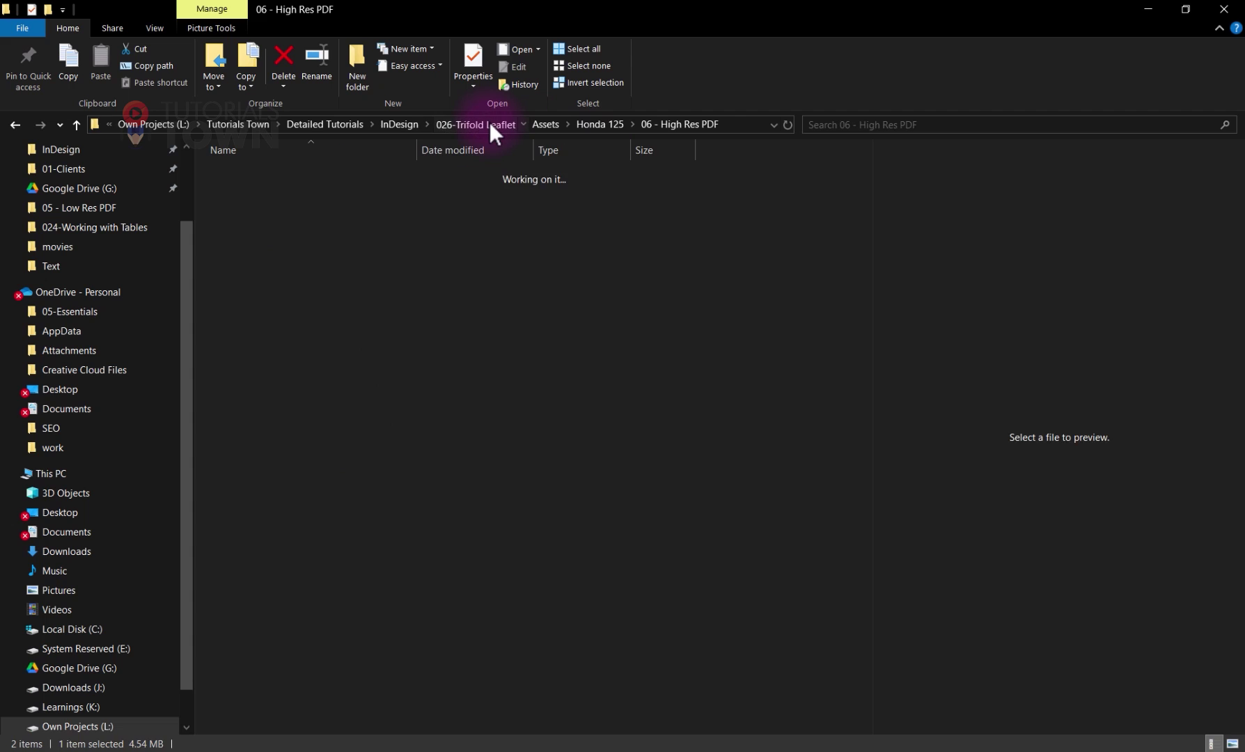
double_click(272, 176)
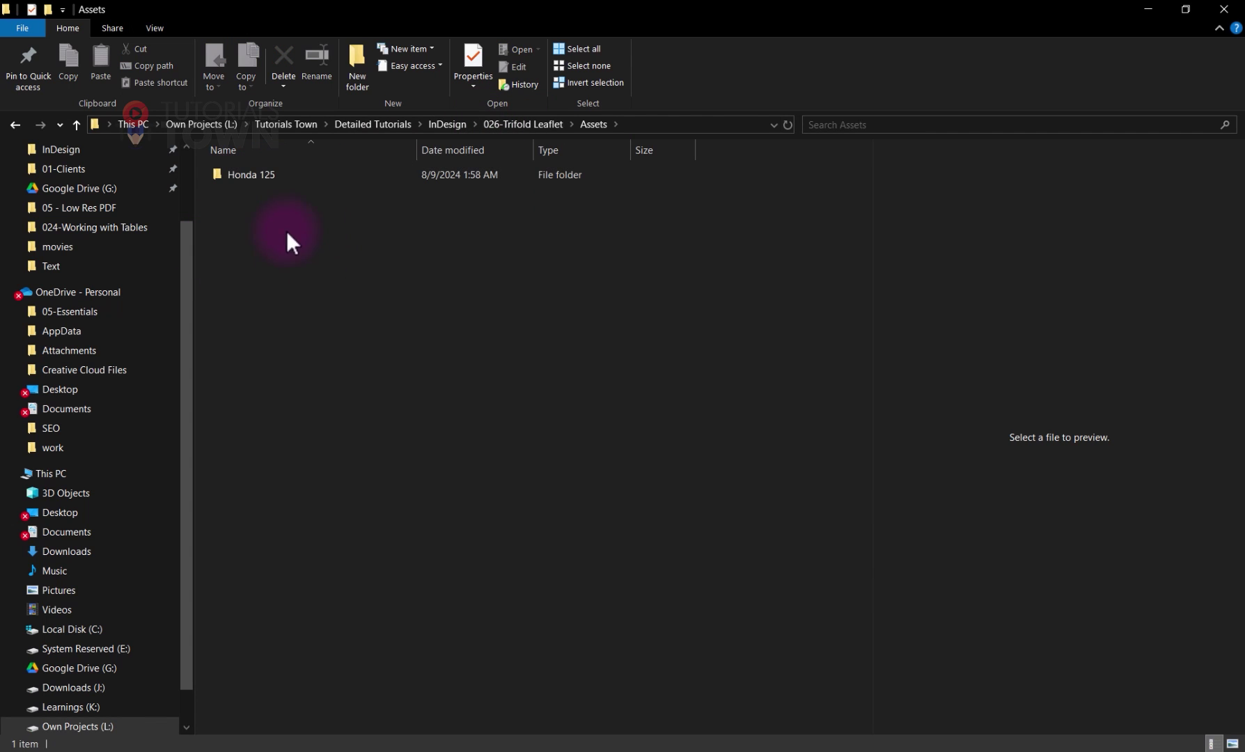
double_click(260, 178)
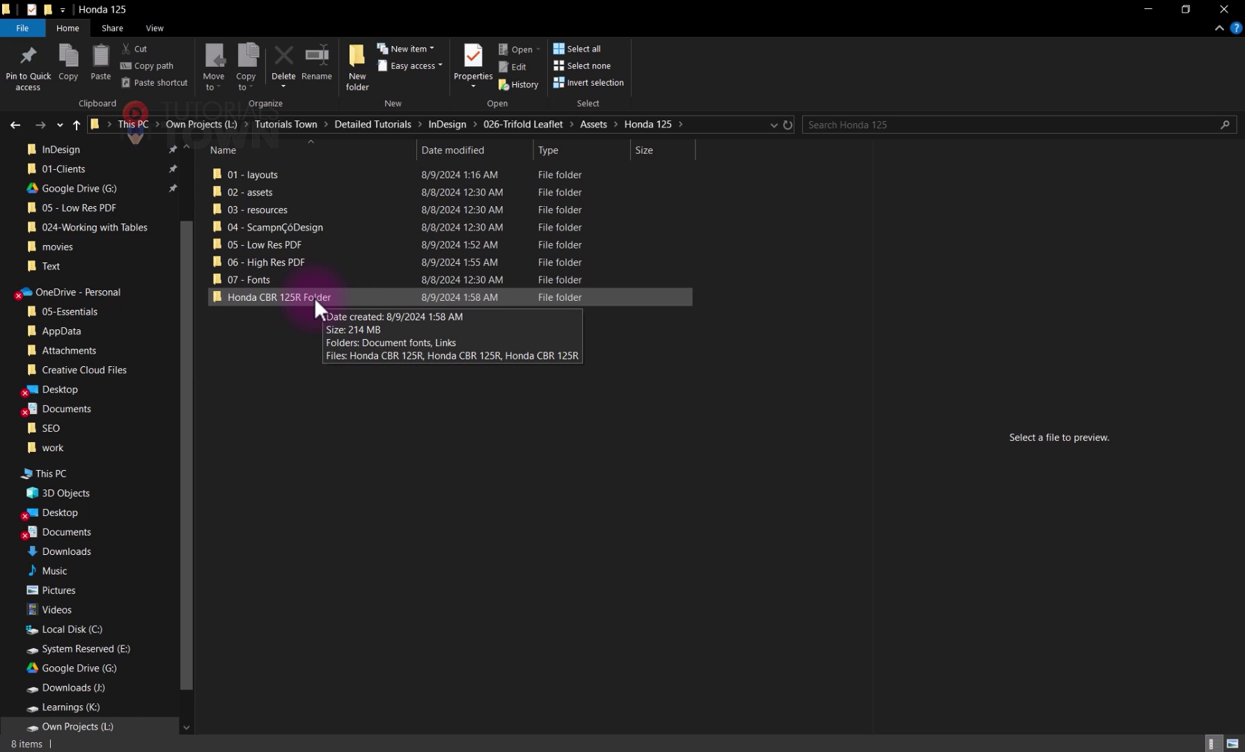
click(289, 300)
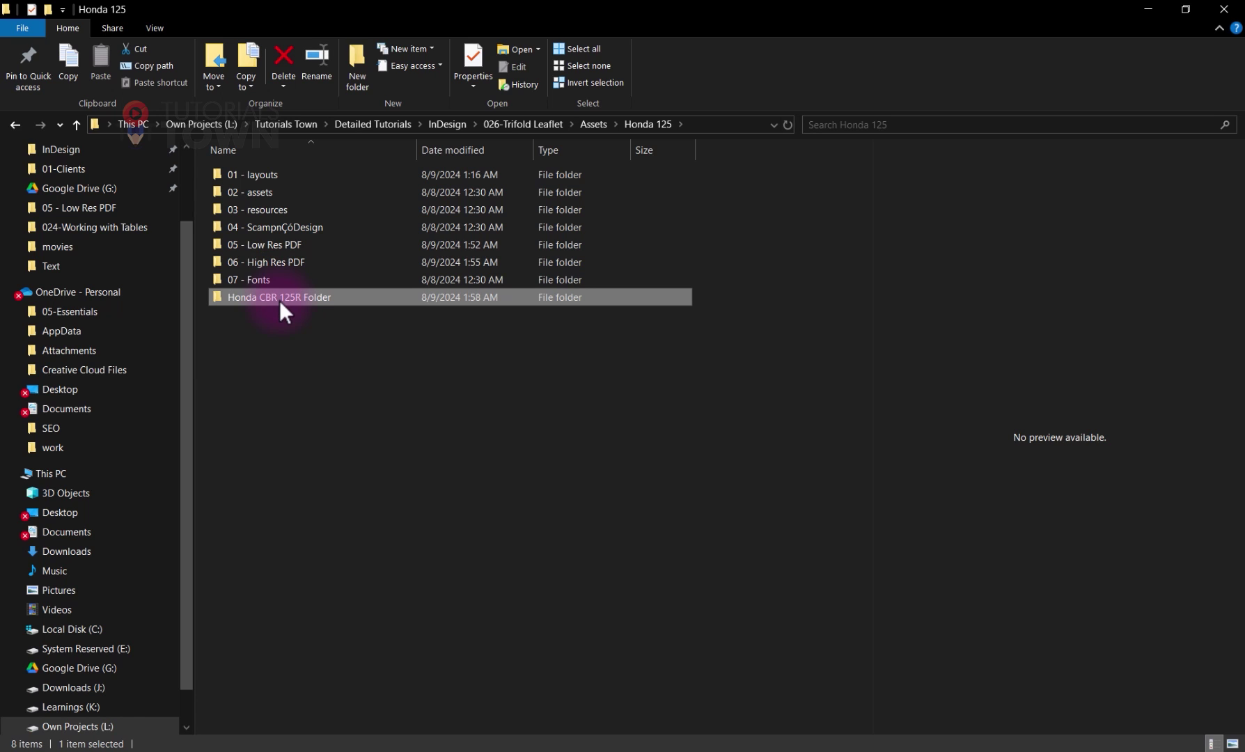
double_click(279, 300)
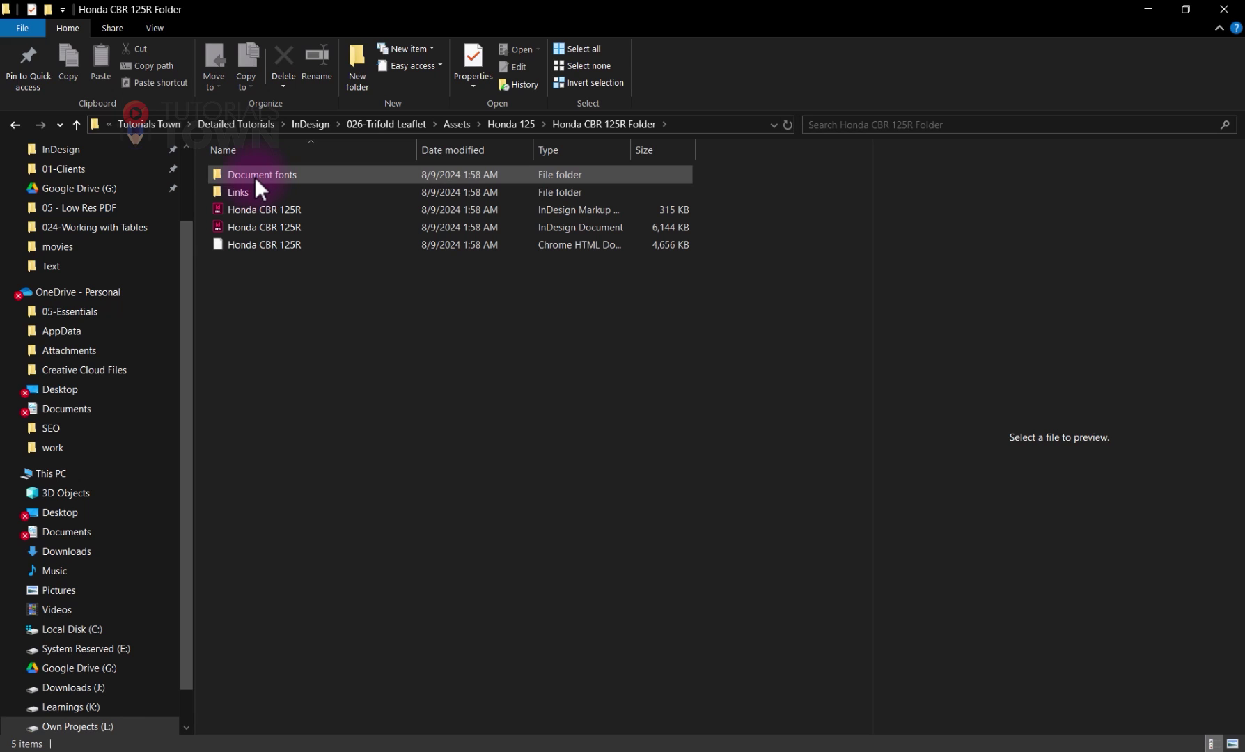
Step: Inspect the packaged fonts in "Document fonts" and the images in "Links", returning to the package folder
click(255, 177)
double_click(255, 177)
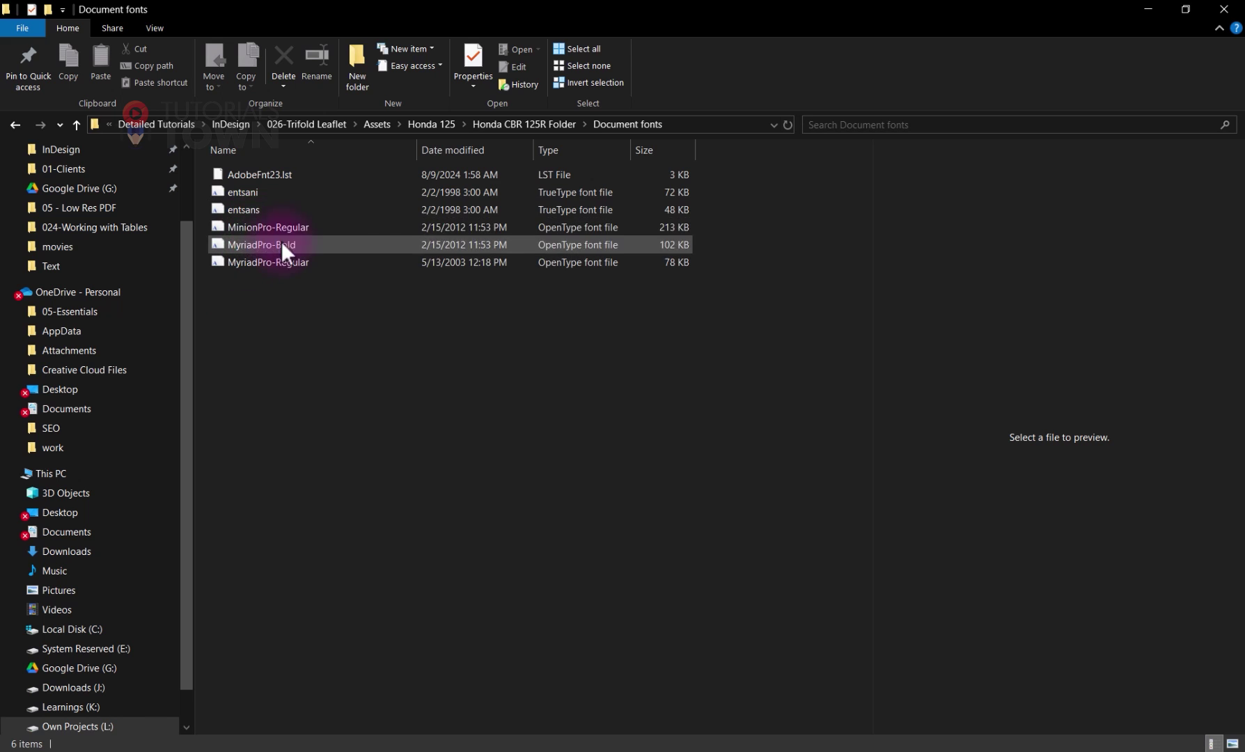
click(497, 125)
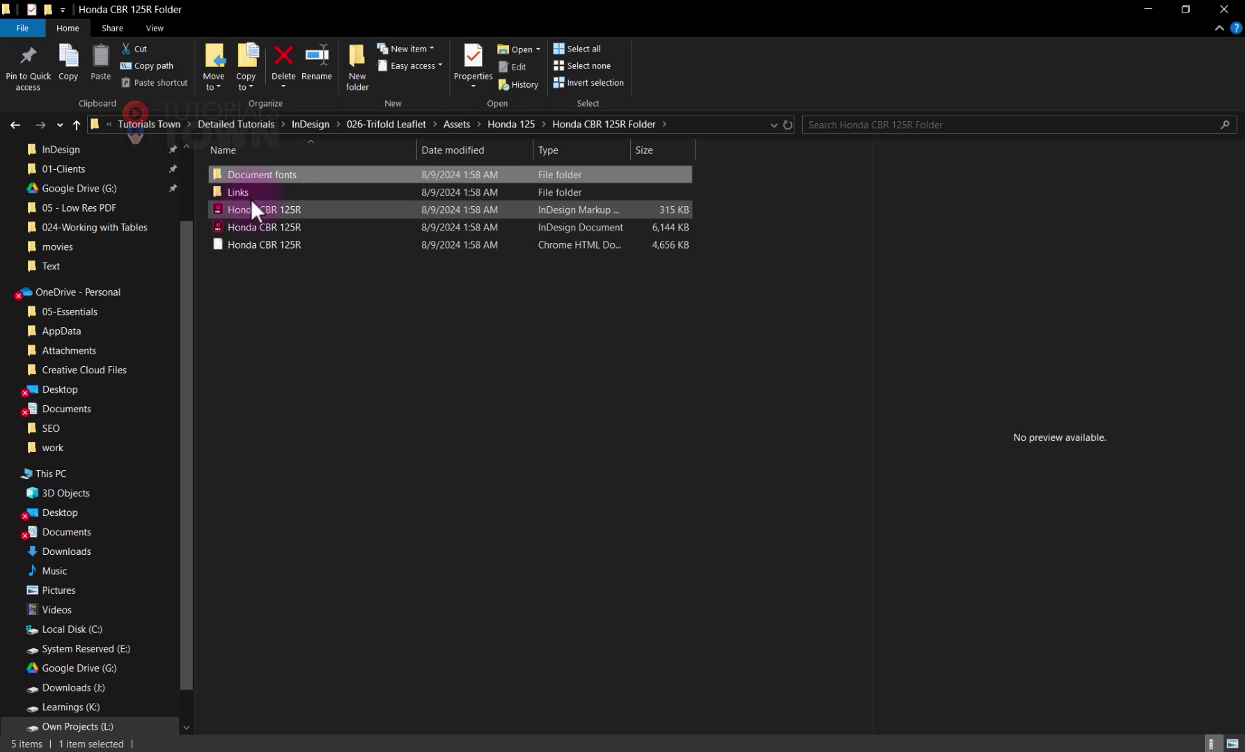
double_click(250, 198)
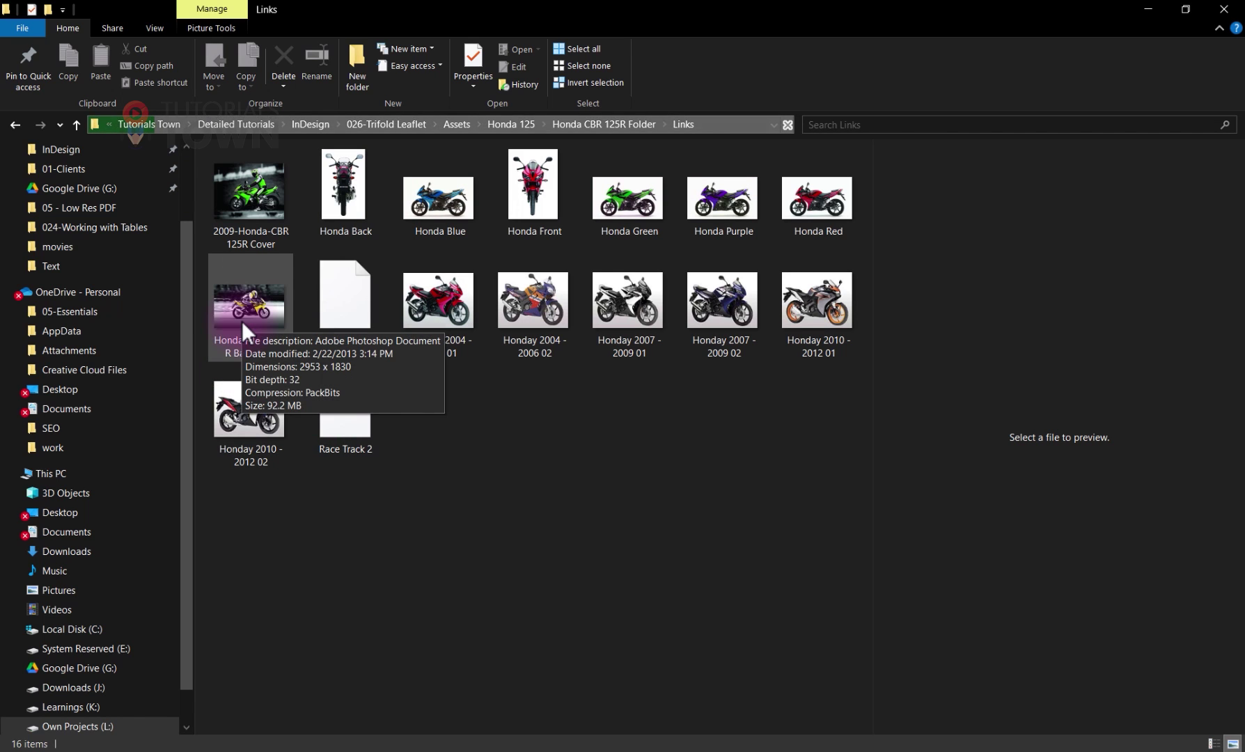
click(589, 130)
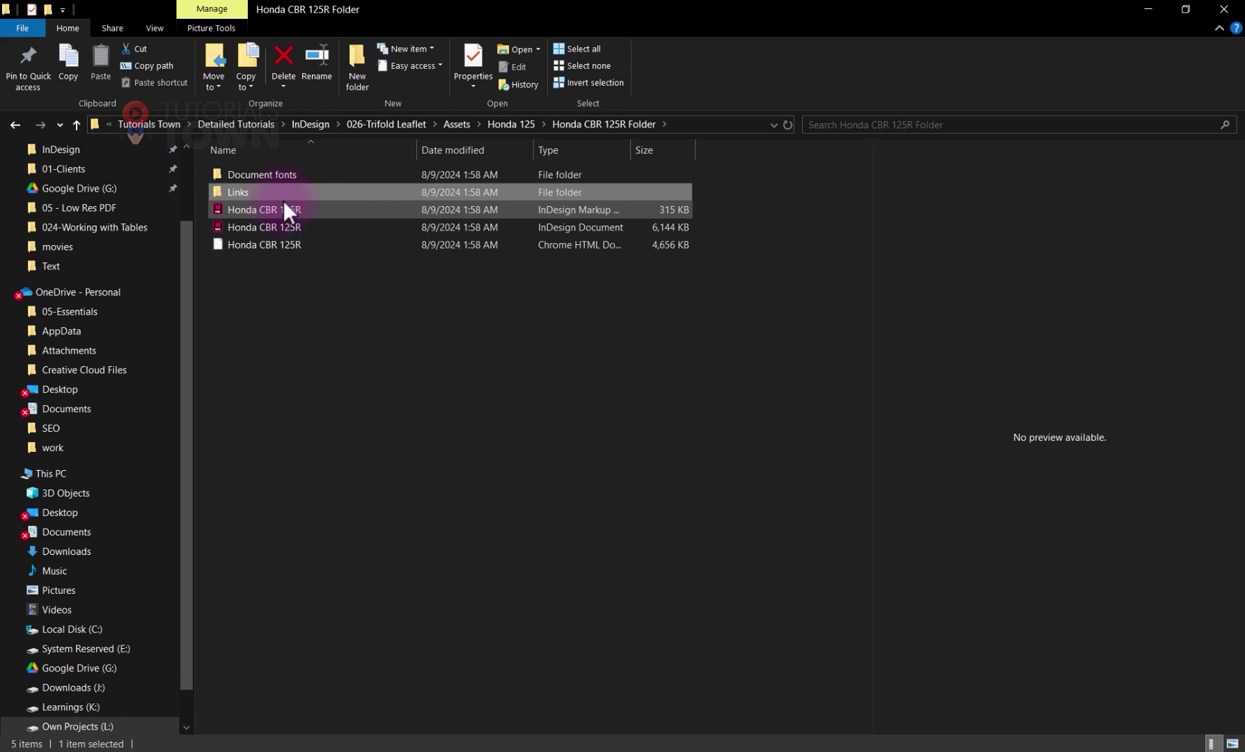
Step: Check the packaged InDesign Markup, InDesign Document and PDF files, widening the Type column to read their full file types
click(583, 213)
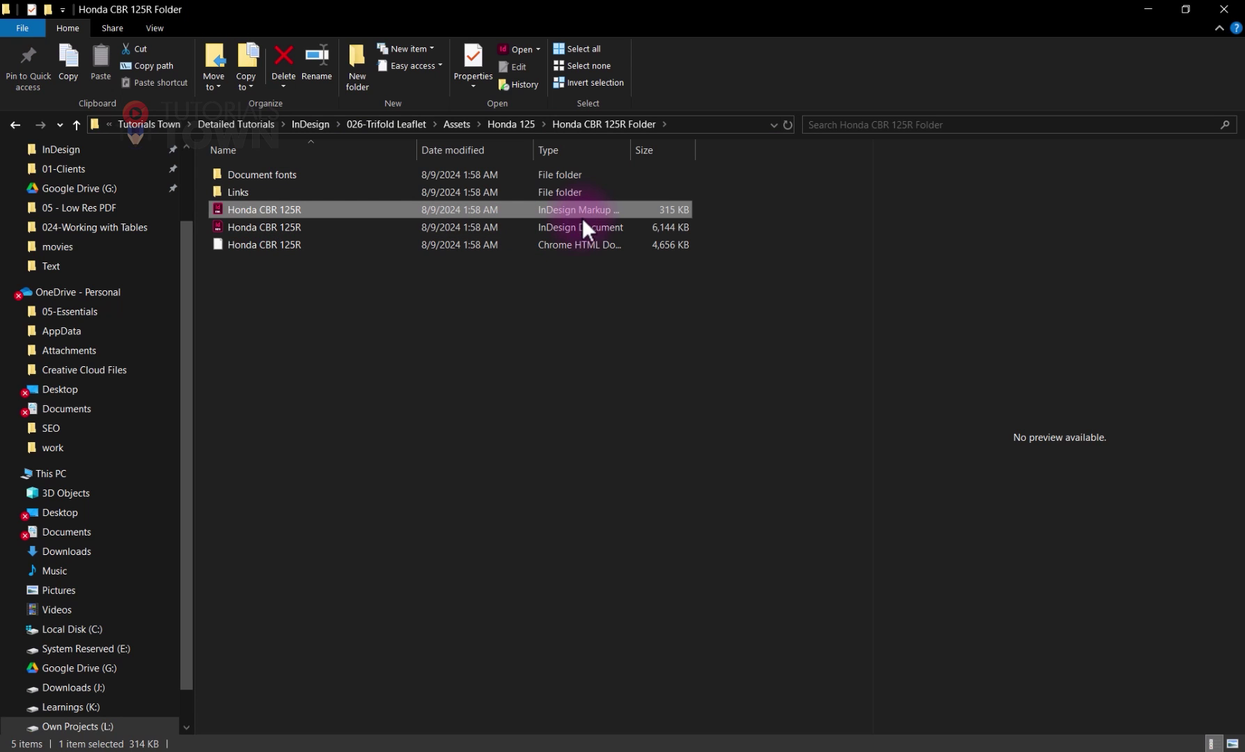
drag(639, 147, 695, 150)
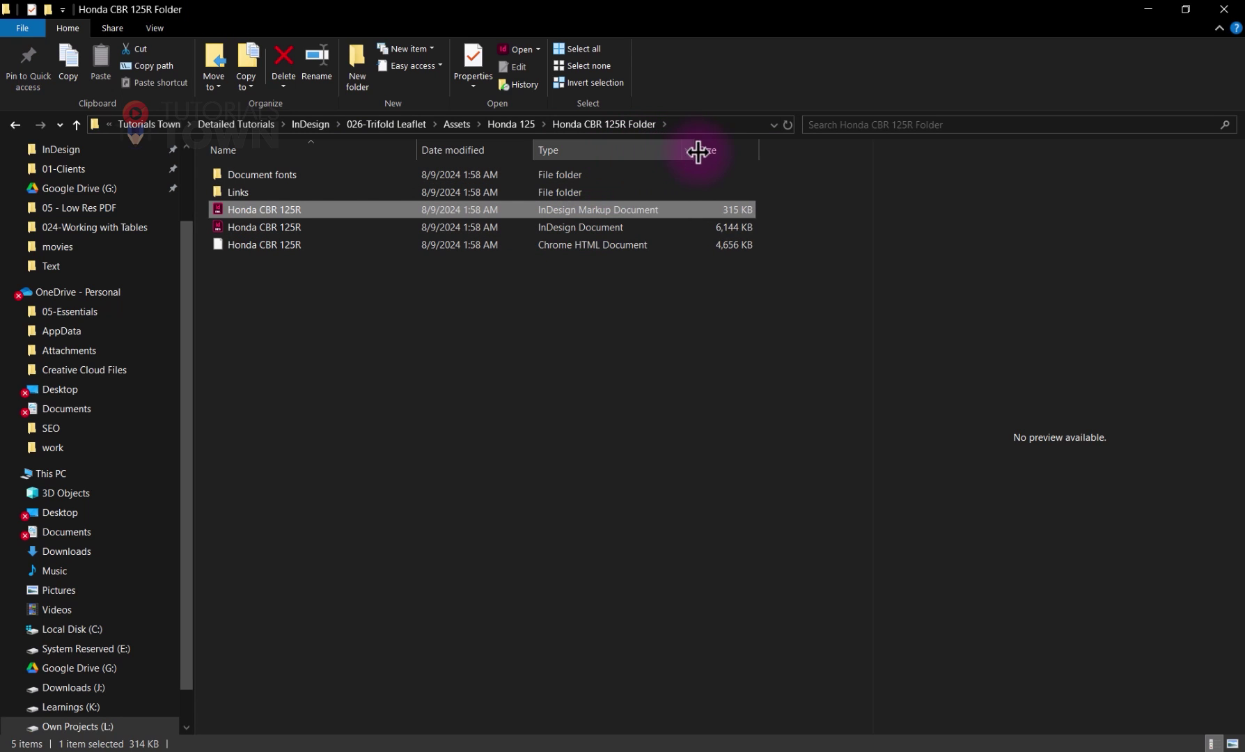
click(607, 225)
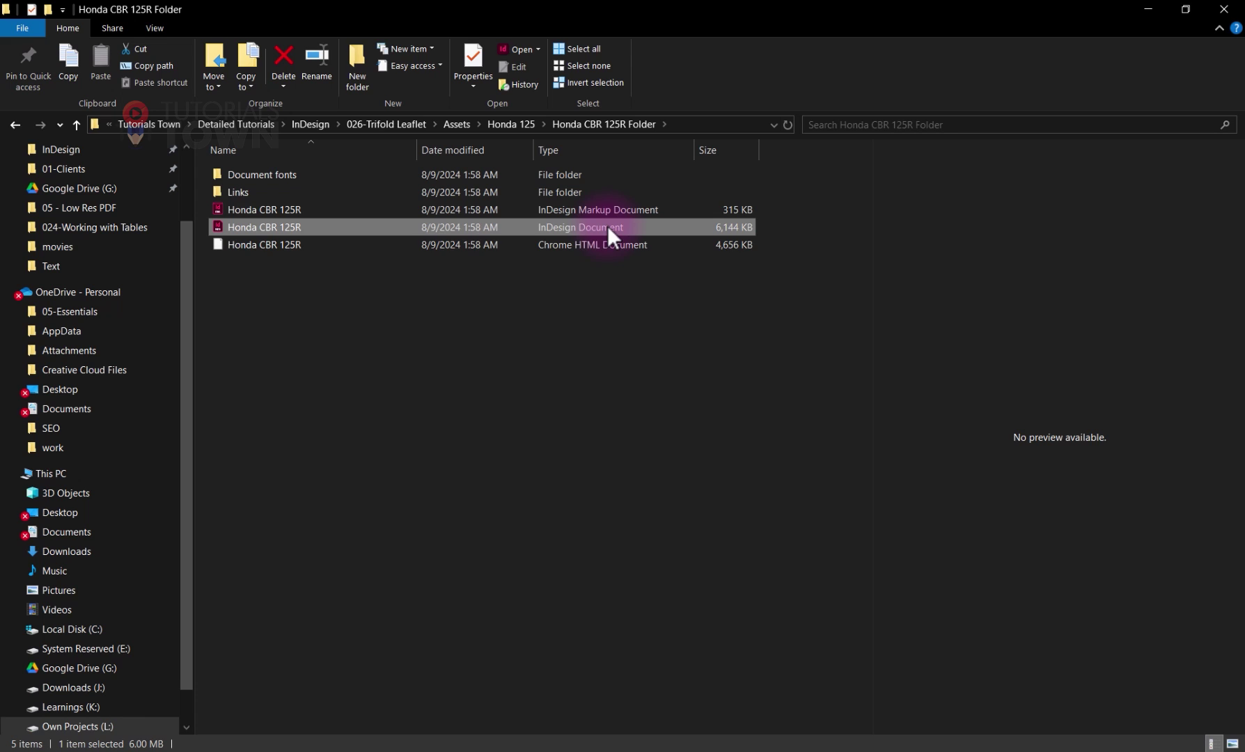
click(311, 244)
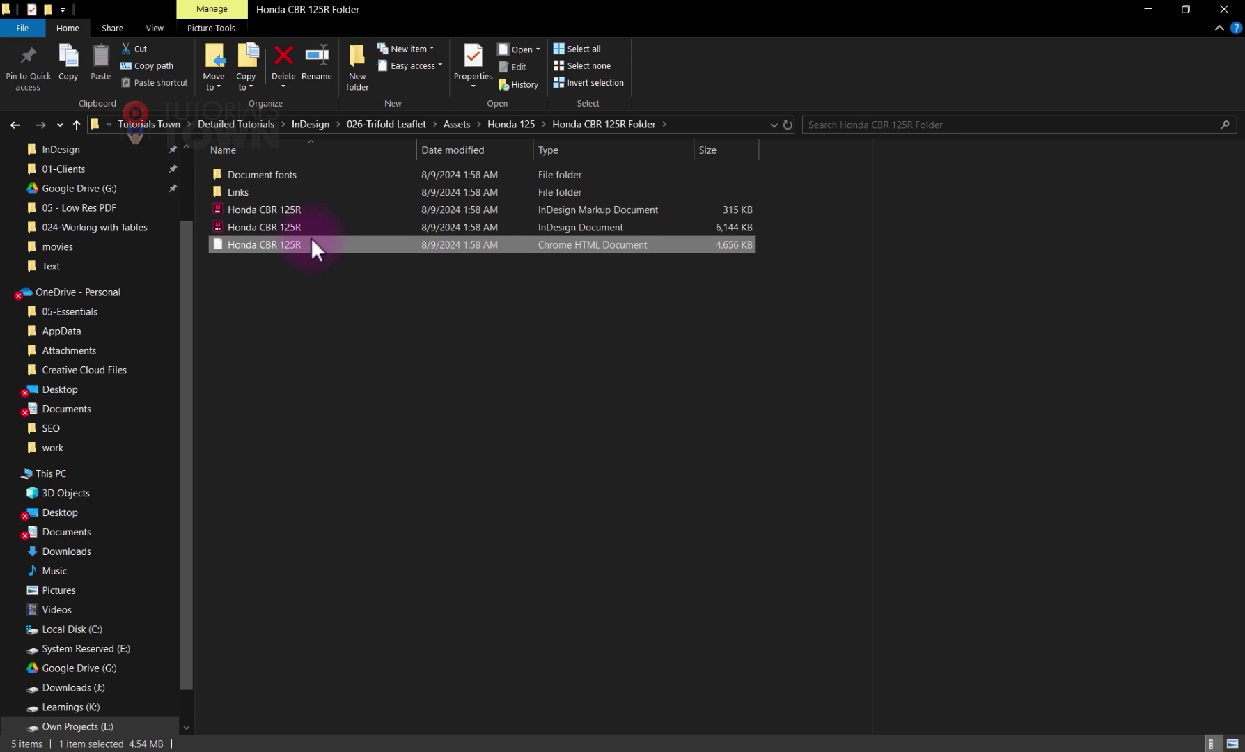